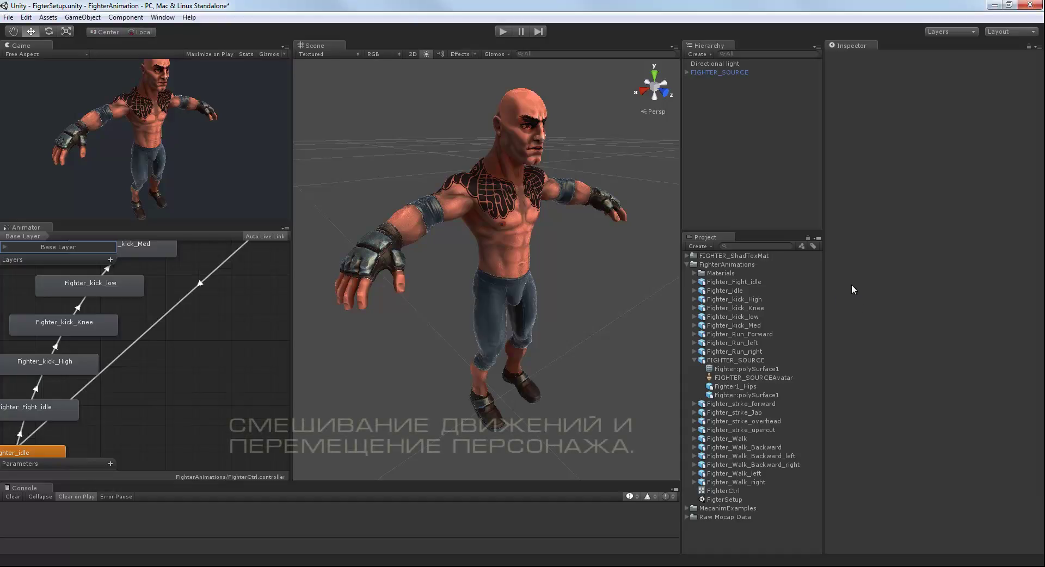
# Step: Orbit around the fighter in the Scene view and pan the existing graph to see the idle and strike states
pyautogui.keyDown('alt'); pyautogui.moveTo(577, 264); pyautogui.dragTo(573, 247, button='right'); pyautogui.keyUp('alt')
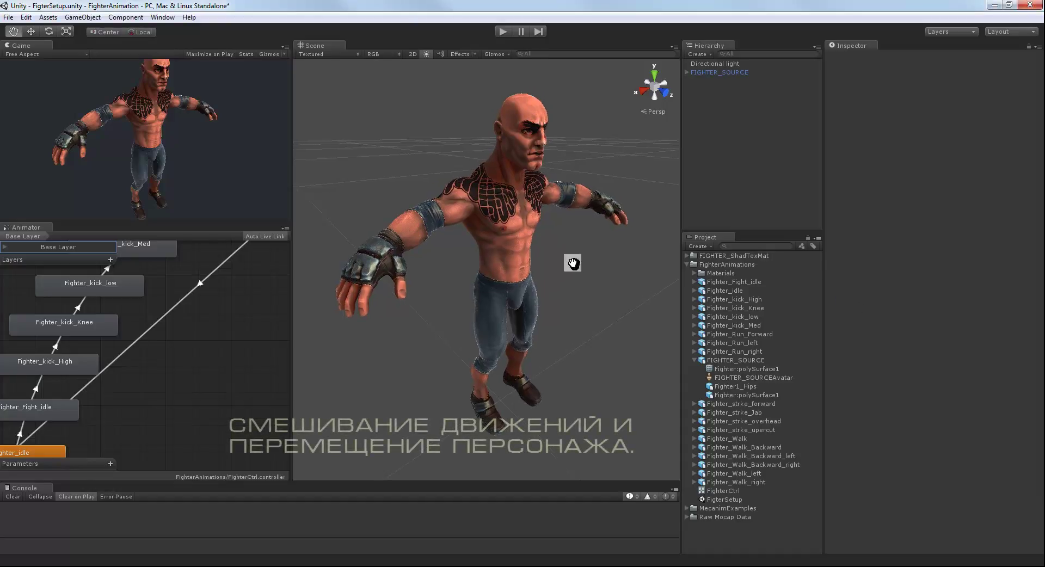
pyautogui.keyDown('alt'); pyautogui.moveTo(573, 247); pyautogui.dragTo(587, 257); pyautogui.keyUp('alt')
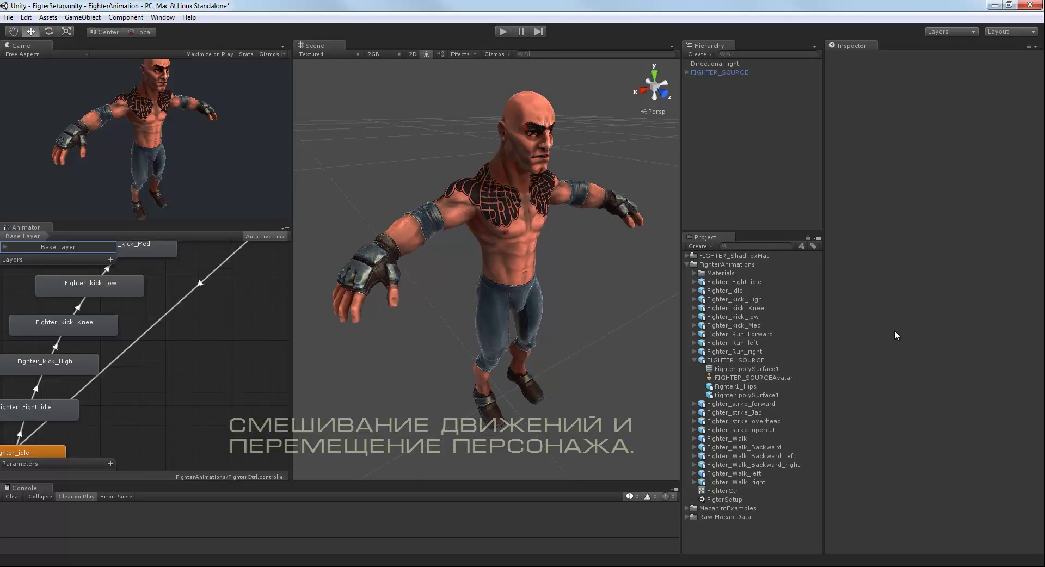
pyautogui.keyDown('alt'); pyautogui.moveTo(550, 285); pyautogui.dragTo(450, 348); pyautogui.keyUp('alt')
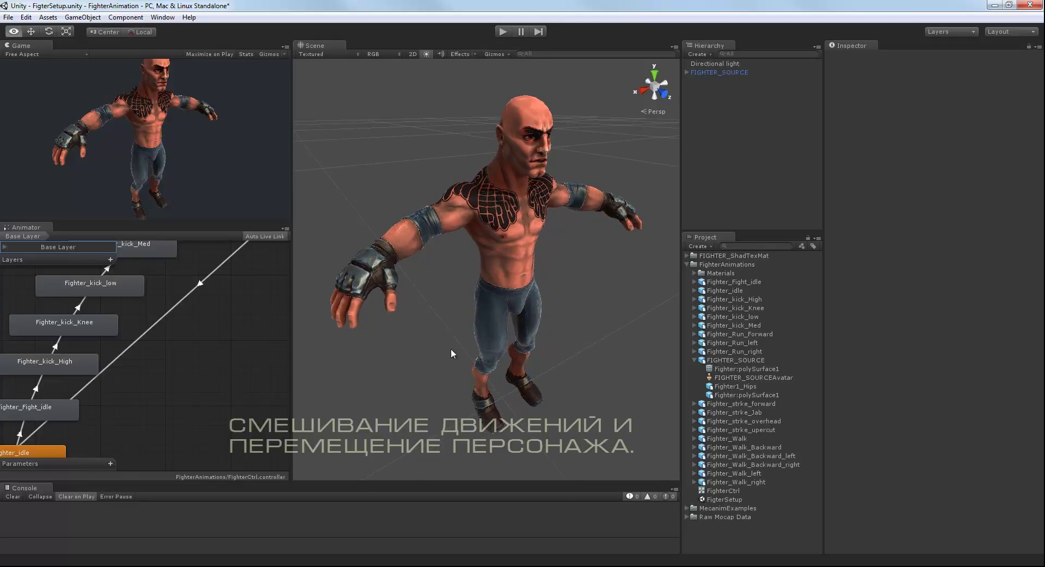
pyautogui.keyDown('alt'); pyautogui.moveTo(216, 333); pyautogui.dragTo(234, 360); pyautogui.keyUp('alt')
pyautogui.moveTo(236, 318)
pyautogui.keyDown('alt'); pyautogui.mouseDown()
pyautogui.moveTo(266, 280)
pyautogui.moveTo(151, 373)
pyautogui.mouseUp(); pyautogui.keyUp('alt')
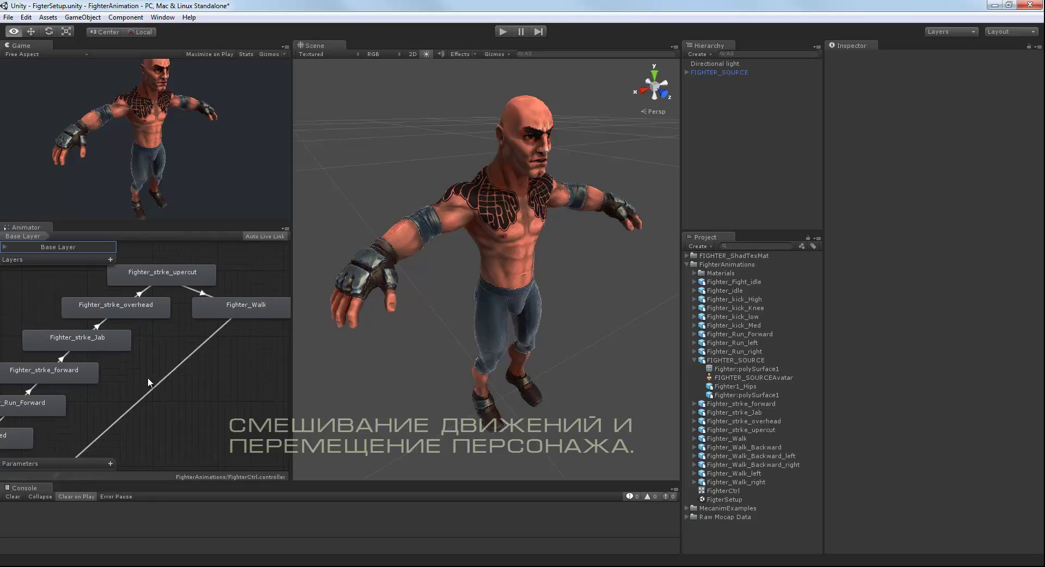
pyautogui.keyDown('alt'); pyautogui.moveTo(151, 373); pyautogui.dragTo(165, 370); pyautogui.keyUp('alt')
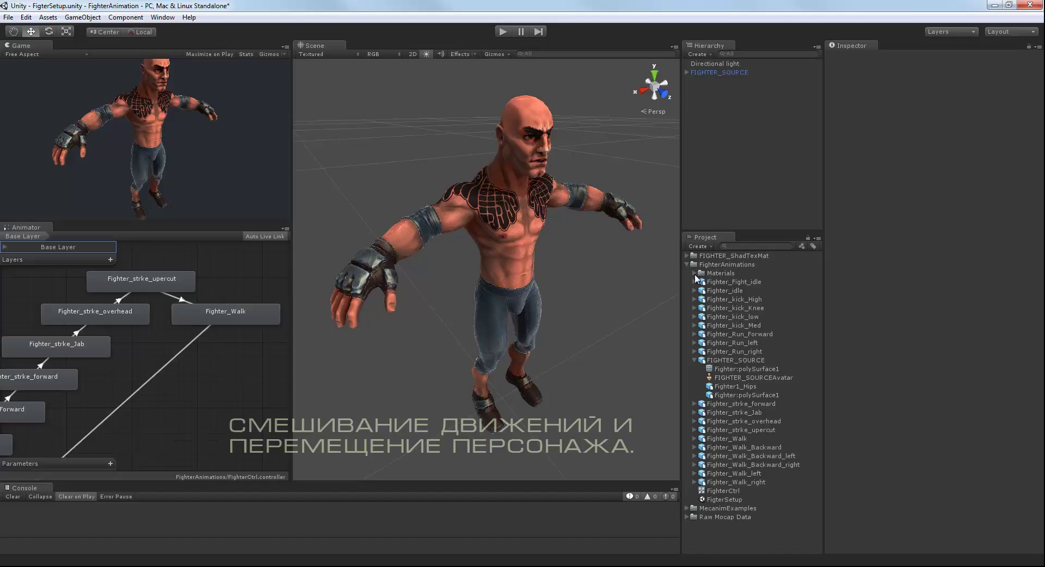
pyautogui.moveTo(139, 374)
pyautogui.keyDown('alt'); pyautogui.mouseDown()
pyautogui.moveTo(172, 407)
pyautogui.moveTo(198, 374)
pyautogui.mouseUp(); pyautogui.keyUp('alt')
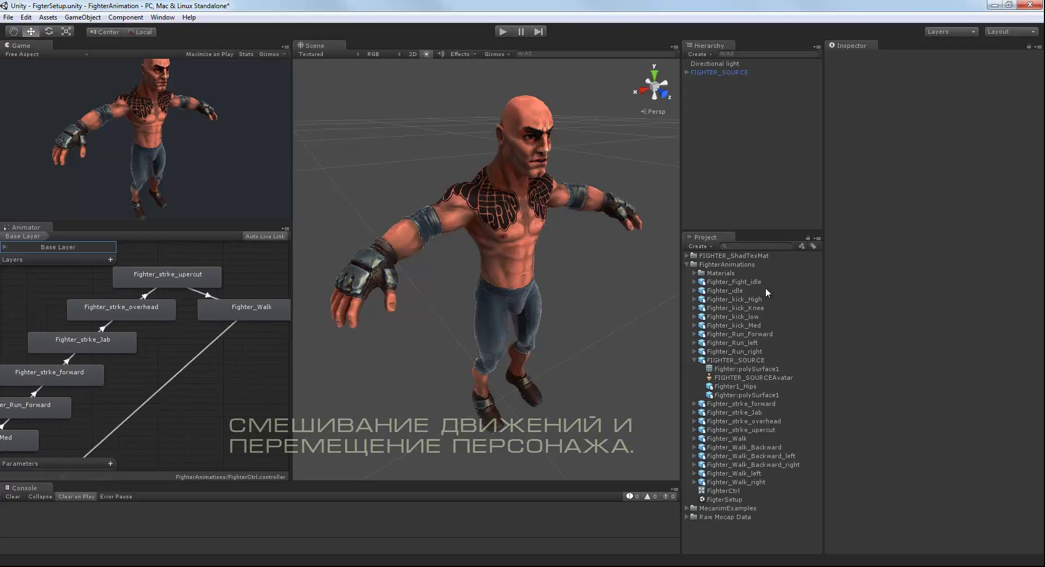
# Step: Create an Animator Controller in the FighterAnimations folder and name it FCtrl
pyautogui.rightClick(716, 265)
pyautogui.moveTo(740, 272)
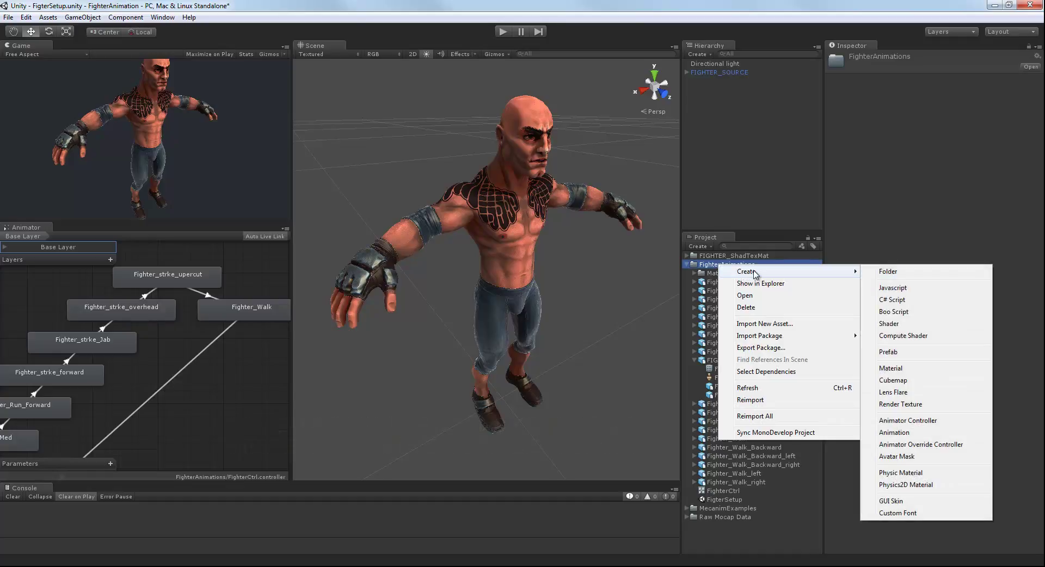
pyautogui.click(919, 422)
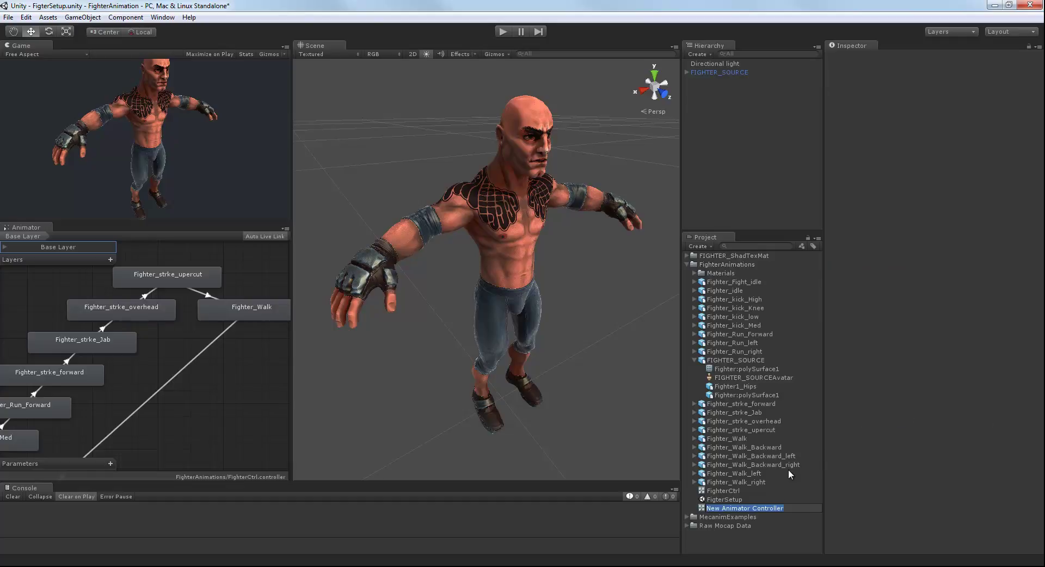
pyautogui.write('F')
pyautogui.write('Ctrl')
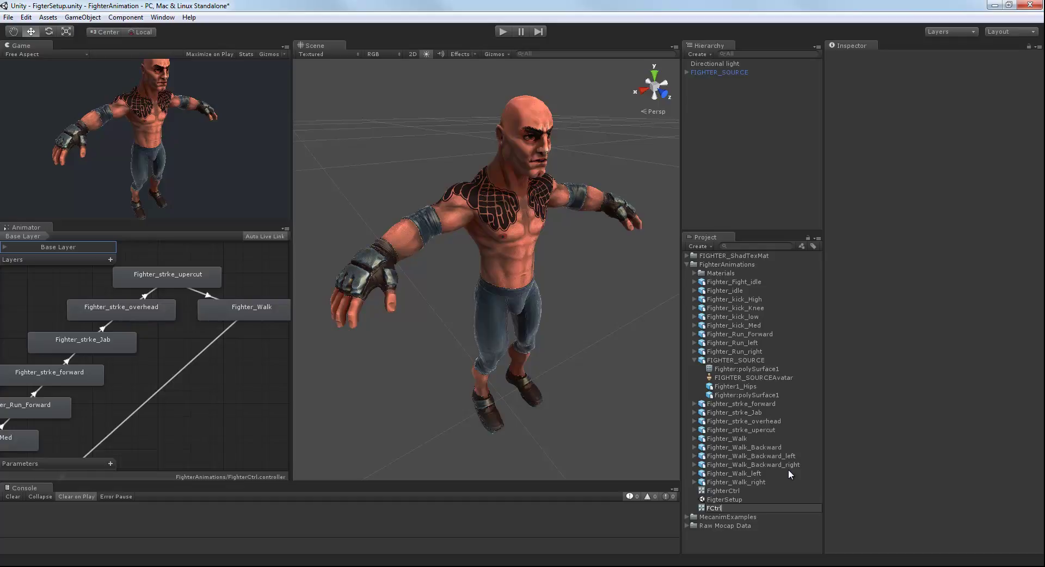
pyautogui.press('Return')
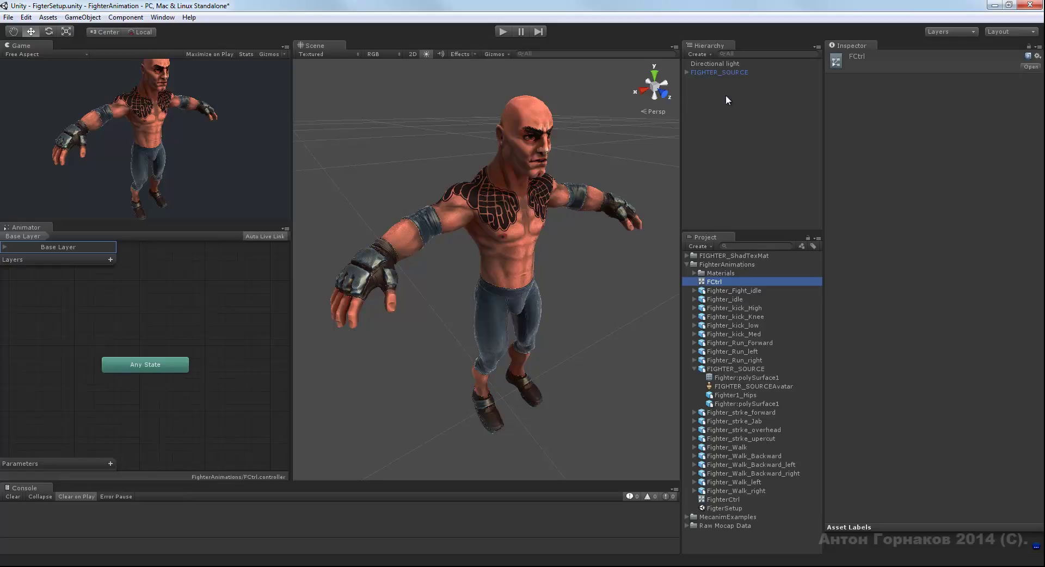
# Step: Put FCtrl in FIGHTER_SOURCE's Animator Controller field in place of FighterCtrl, then show its empty graph
pyautogui.click(748, 71)
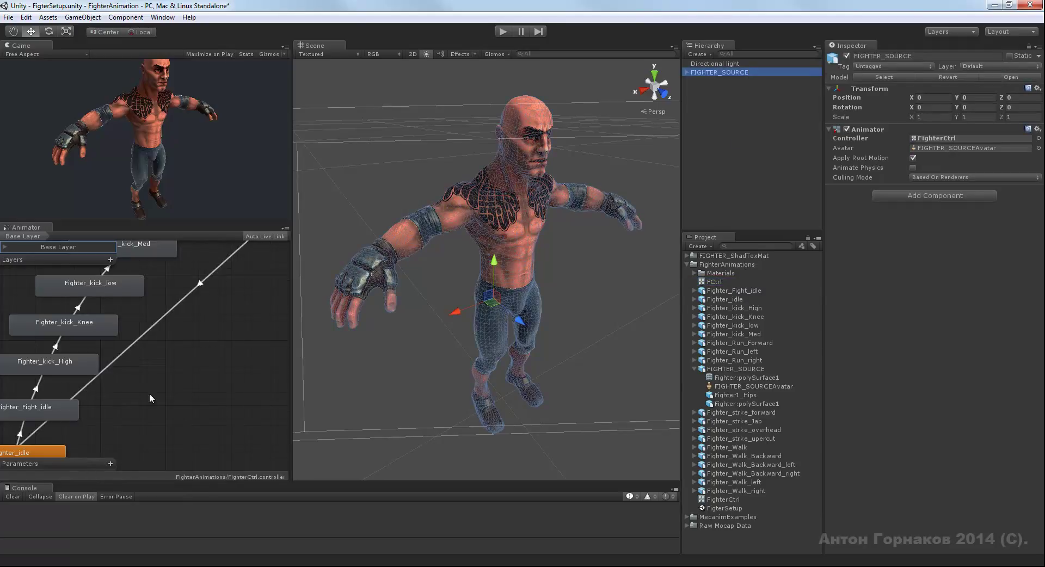
pyautogui.moveTo(715, 281)
pyautogui.mouseDown()
pyautogui.moveTo(932, 202)
pyautogui.moveTo(968, 138)
pyautogui.mouseUp()
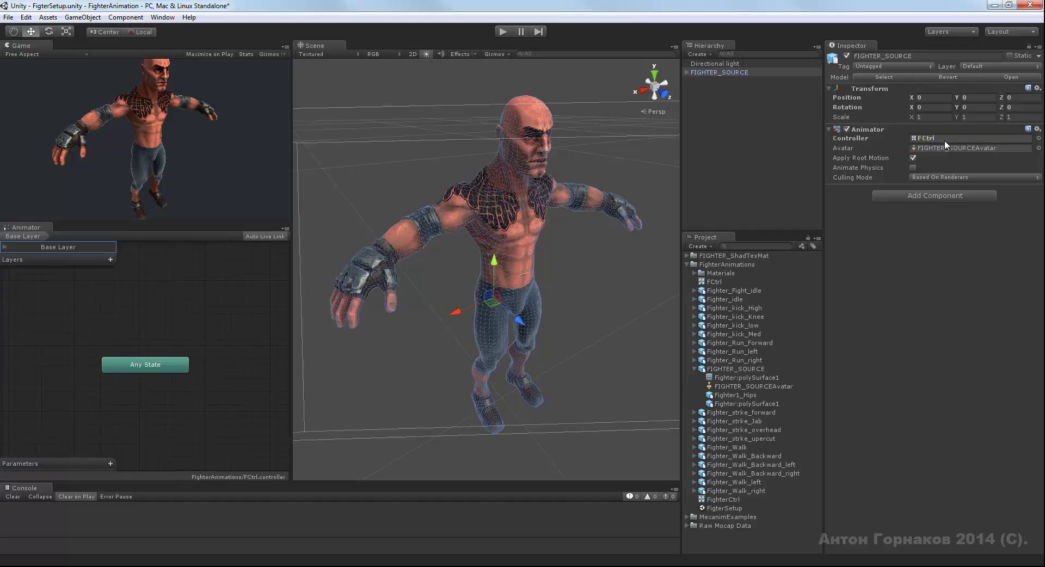
pyautogui.click(948, 137)
pyautogui.click(713, 281)
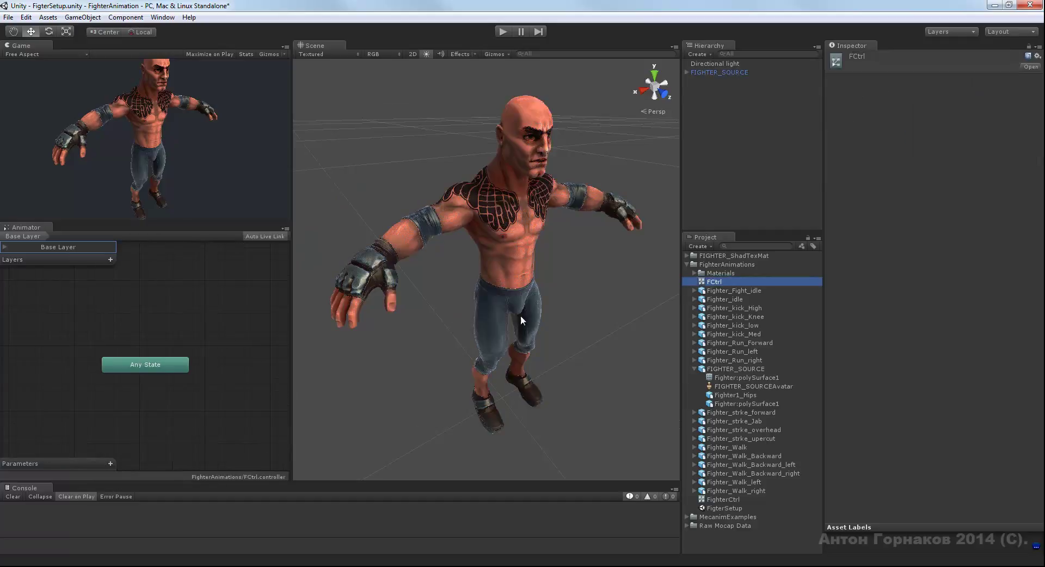
pyautogui.click(264, 247)
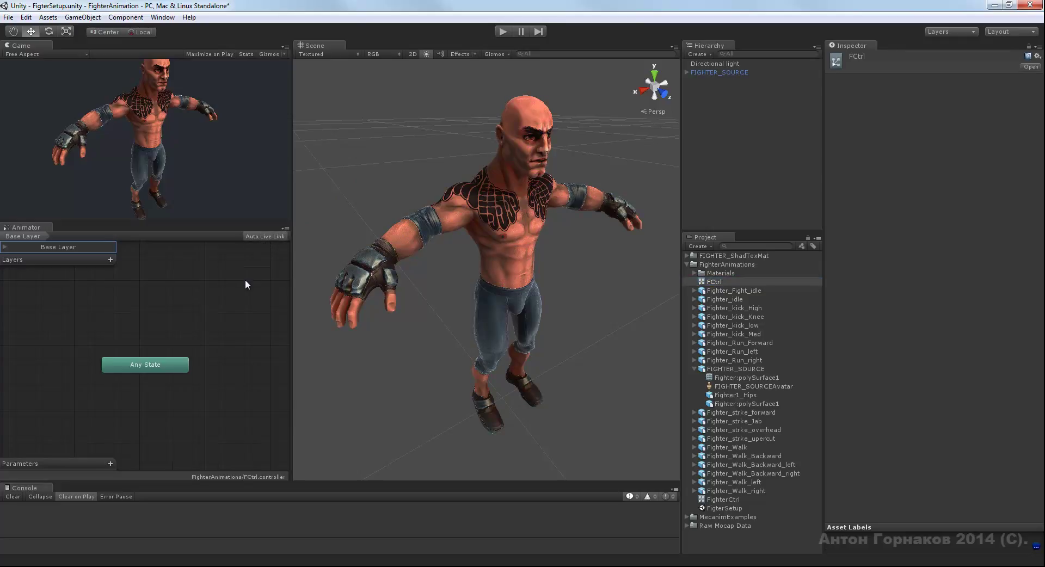
# Step: Dock the Scene view beside the Game view, widen it, and pan the Animator graph to Any State
pyautogui.moveTo(243, 300); pyautogui.dragTo(249, 305, button='middle')
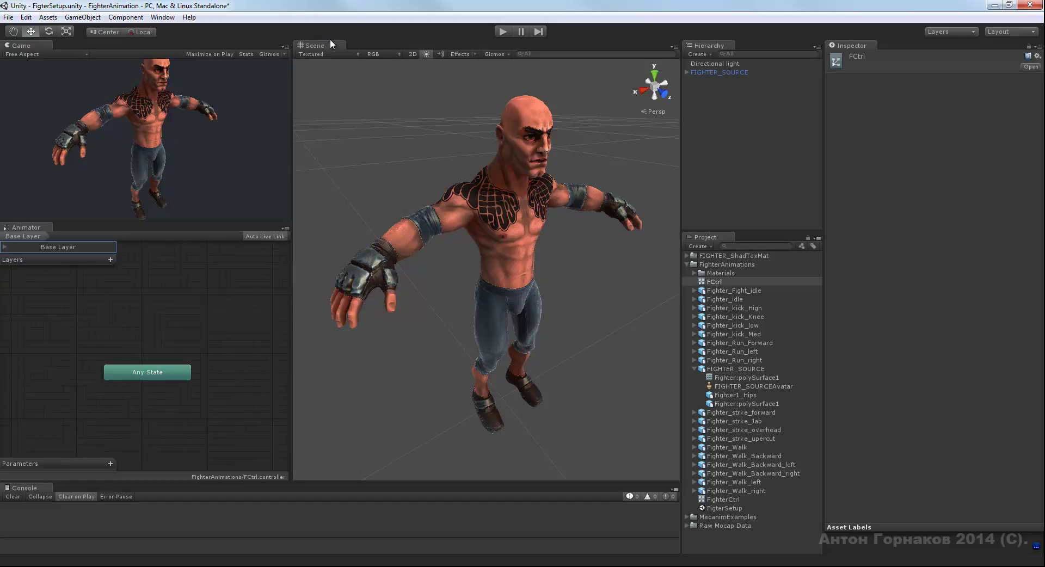
pyautogui.moveTo(326, 48); pyautogui.dragTo(210, 122)
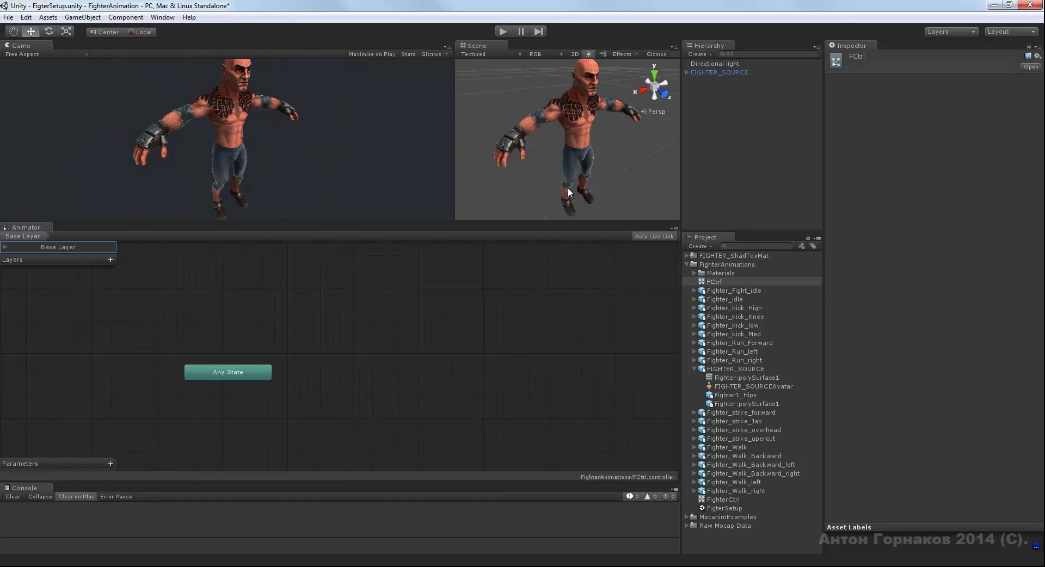
pyautogui.moveTo(455, 144)
pyautogui.mouseDown()
pyautogui.moveTo(330, 144)
pyautogui.moveTo(375, 122)
pyautogui.moveTo(350, 128)
pyautogui.mouseUp()
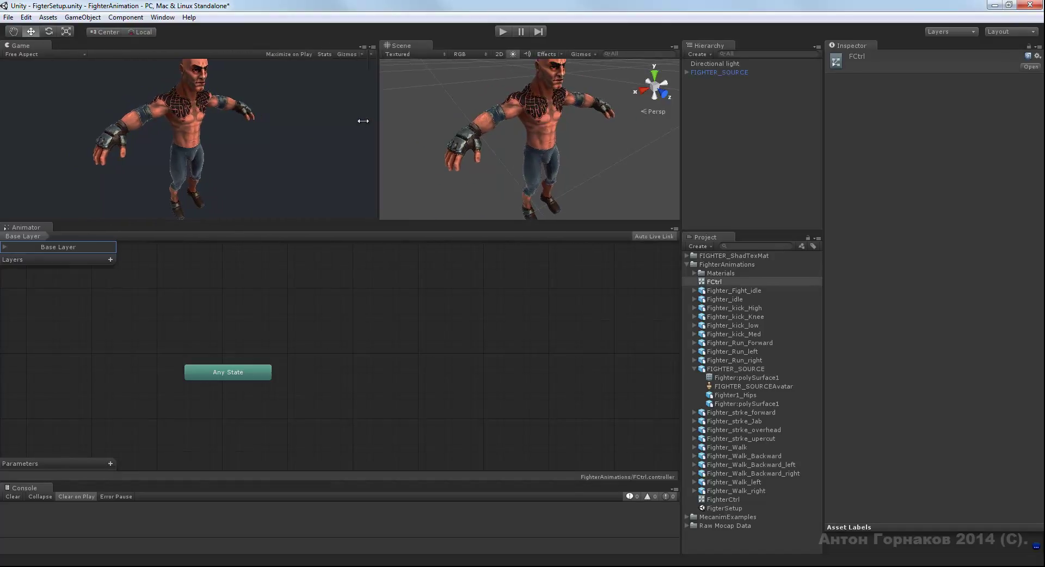
pyautogui.keyDown('alt'); pyautogui.moveTo(501, 343); pyautogui.dragTo(151, 395); pyautogui.keyUp('alt')
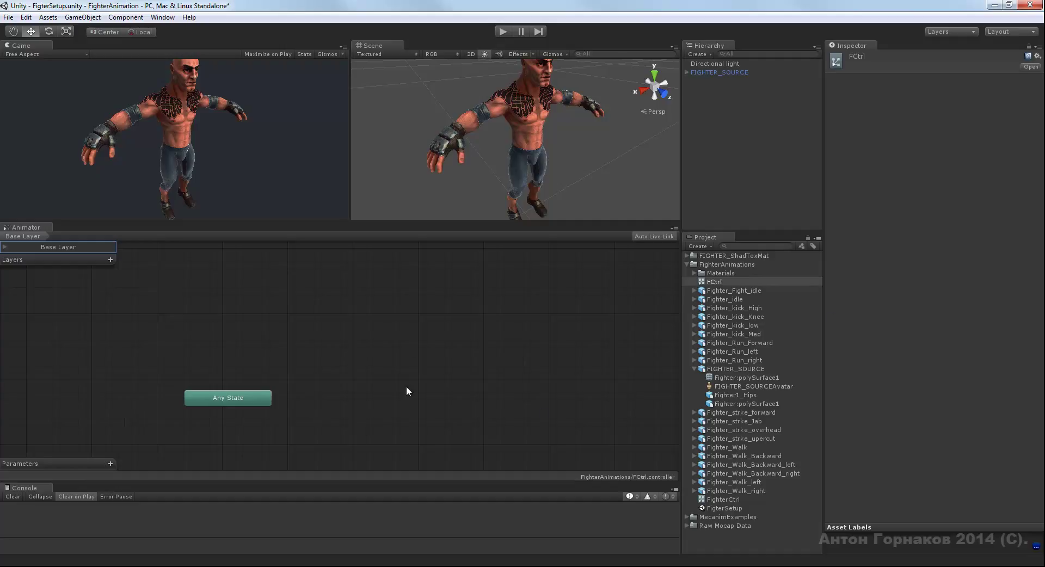
pyautogui.click(243, 400)
pyautogui.click(326, 358)
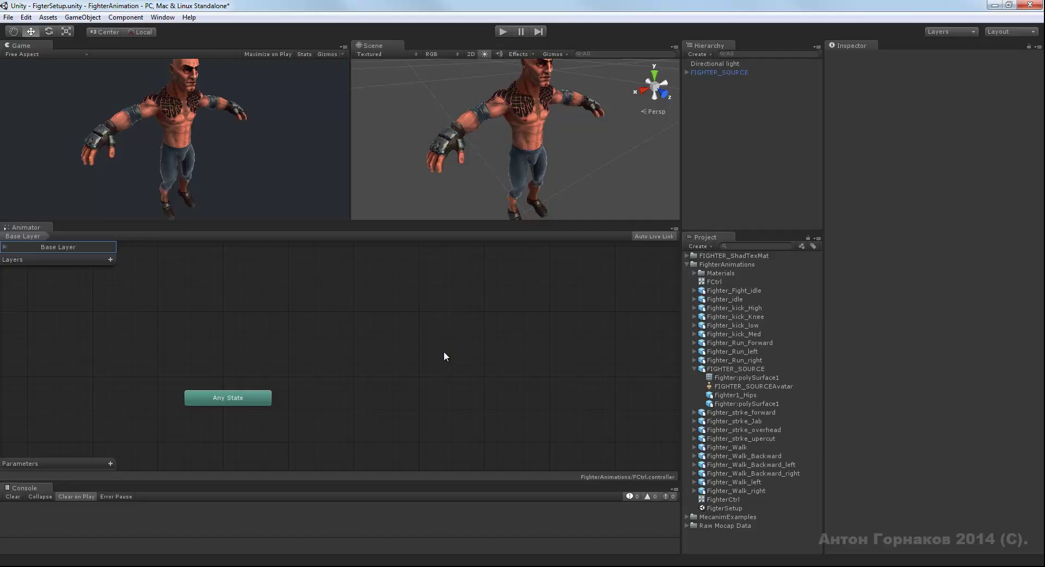
# Step: Create an empty state in the FCtrl graph, rename it Idle, and move it left
pyautogui.rightClick(413, 341)
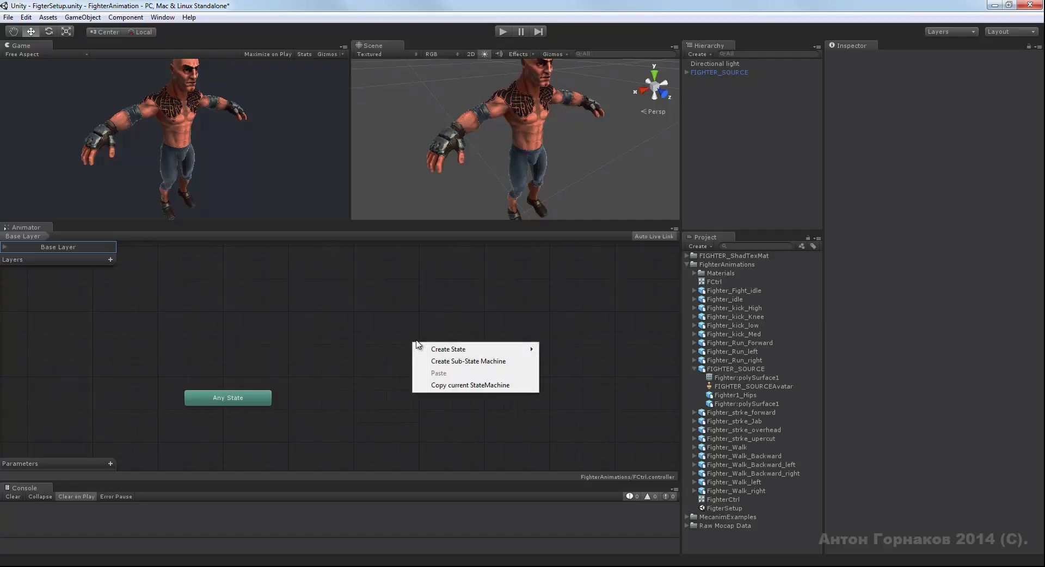
pyautogui.moveTo(498, 351)
pyautogui.click(581, 350)
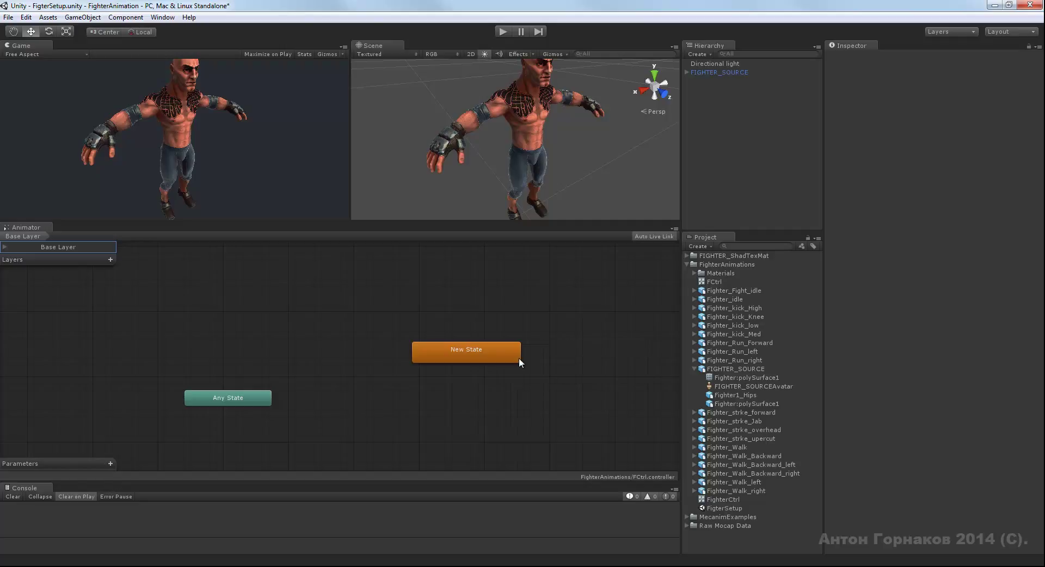
pyautogui.moveTo(471, 351); pyautogui.dragTo(440, 354)
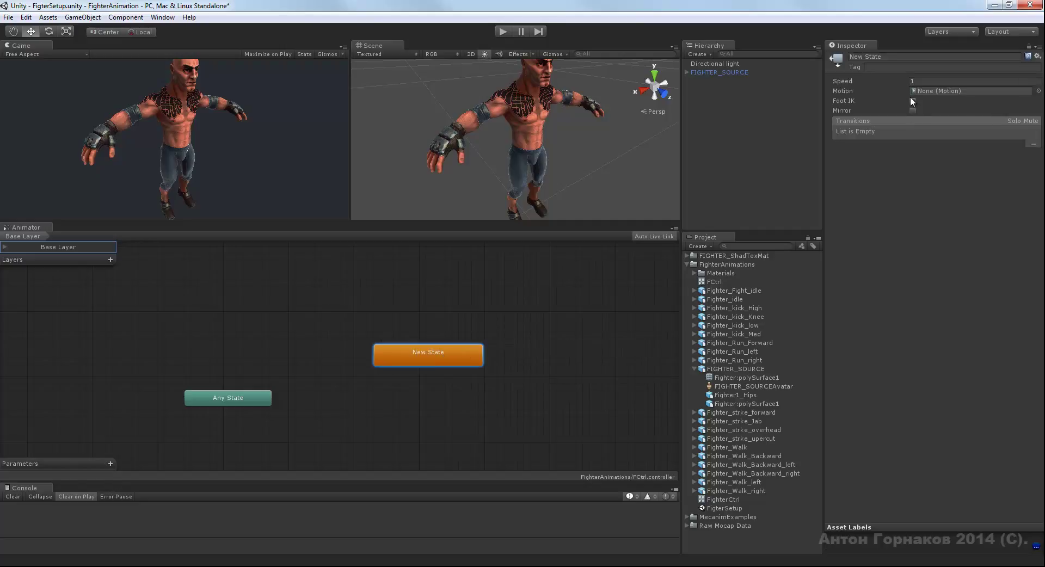
pyautogui.click(890, 55)
pyautogui.write('Idl')
pyautogui.write('e')
pyautogui.press('Return')
pyautogui.moveTo(445, 349); pyautogui.dragTo(367, 358)
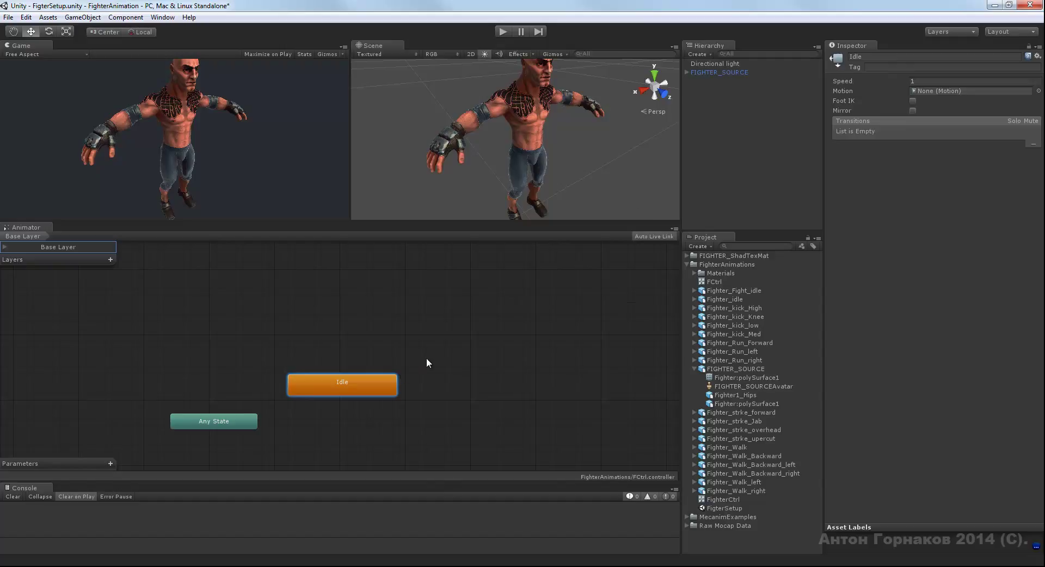
# Step: Make Fighter_idle the Idle state's motion, enable Foot IK, and start a play test
pyautogui.click(1039, 91)
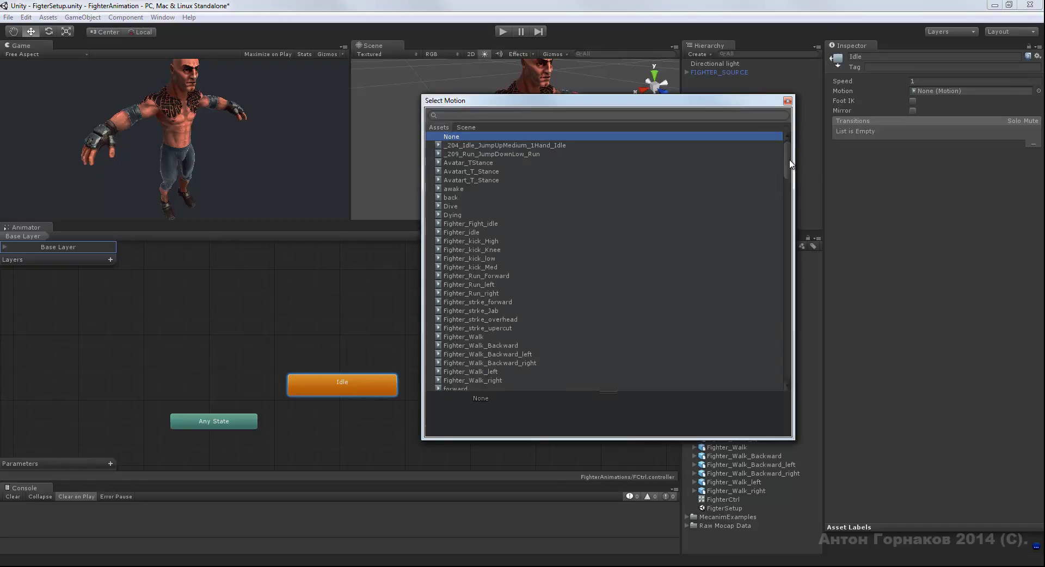
pyautogui.scroll(-3, 459, 161)
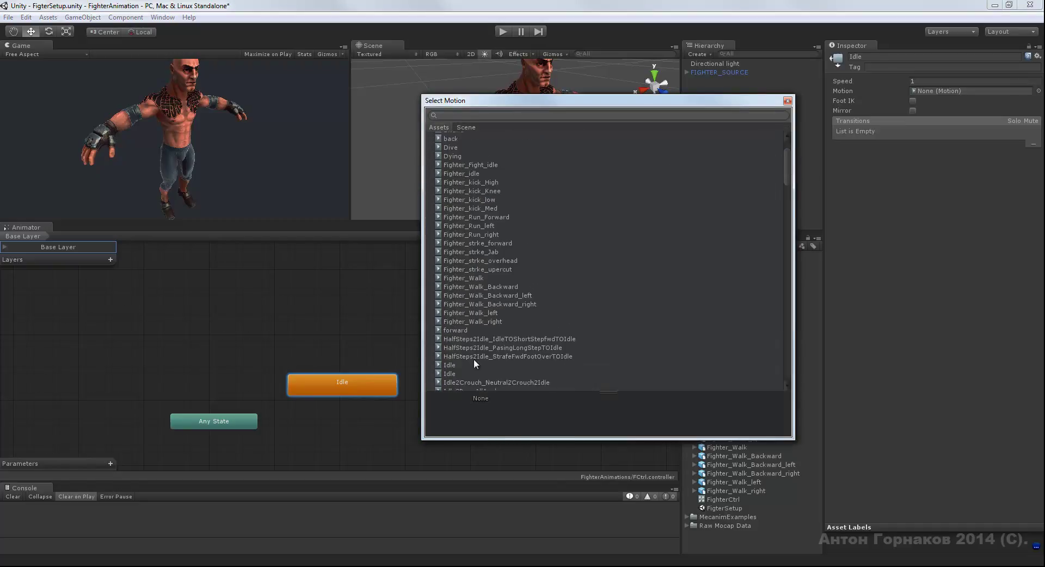
pyautogui.moveTo(787, 177)
pyautogui.mouseDown()
pyautogui.moveTo(792, 390)
pyautogui.moveTo(788, 158)
pyautogui.moveTo(791, 172)
pyautogui.moveTo(777, 171)
pyautogui.mouseUp()
pyautogui.click(476, 169)
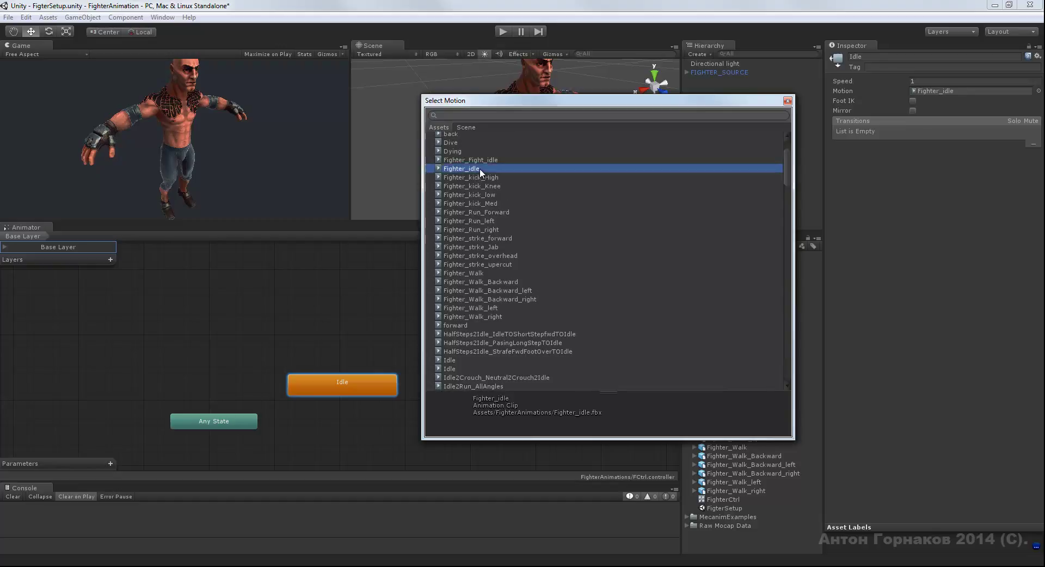
pyautogui.click(787, 101)
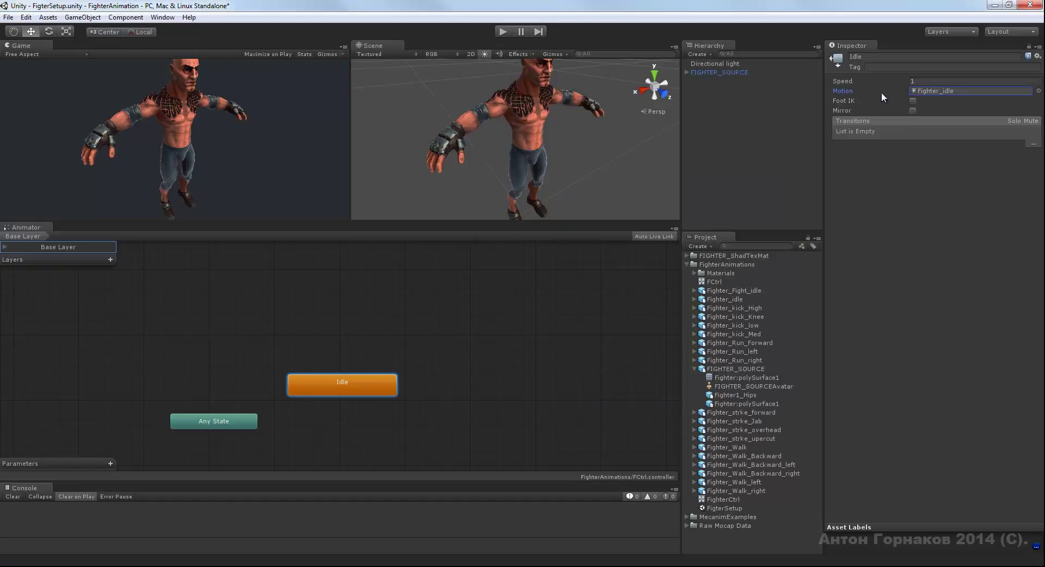
pyautogui.click(912, 101)
pyautogui.click(390, 339)
pyautogui.click(506, 29)
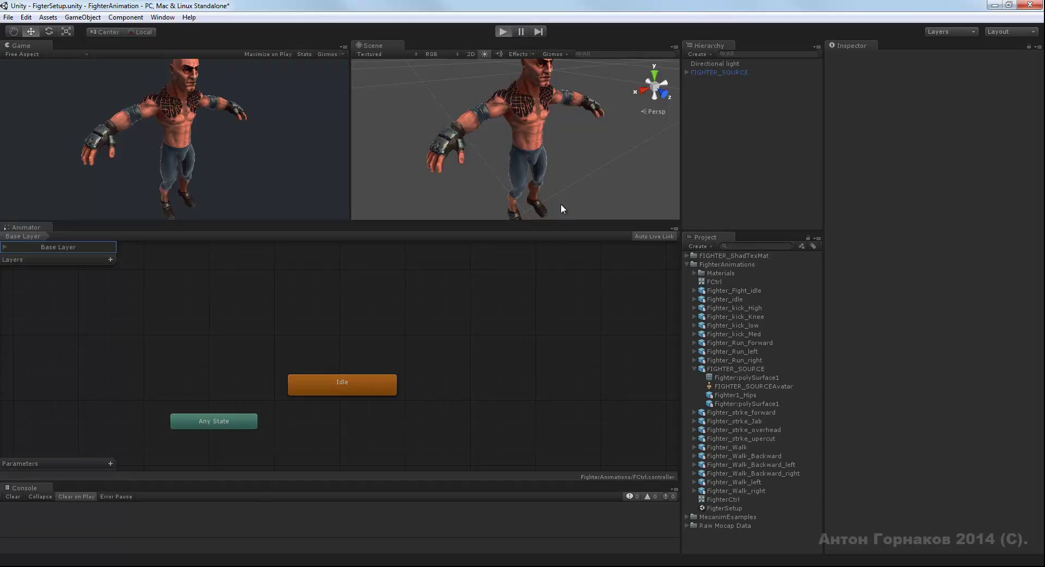
pyautogui.click(507, 35)
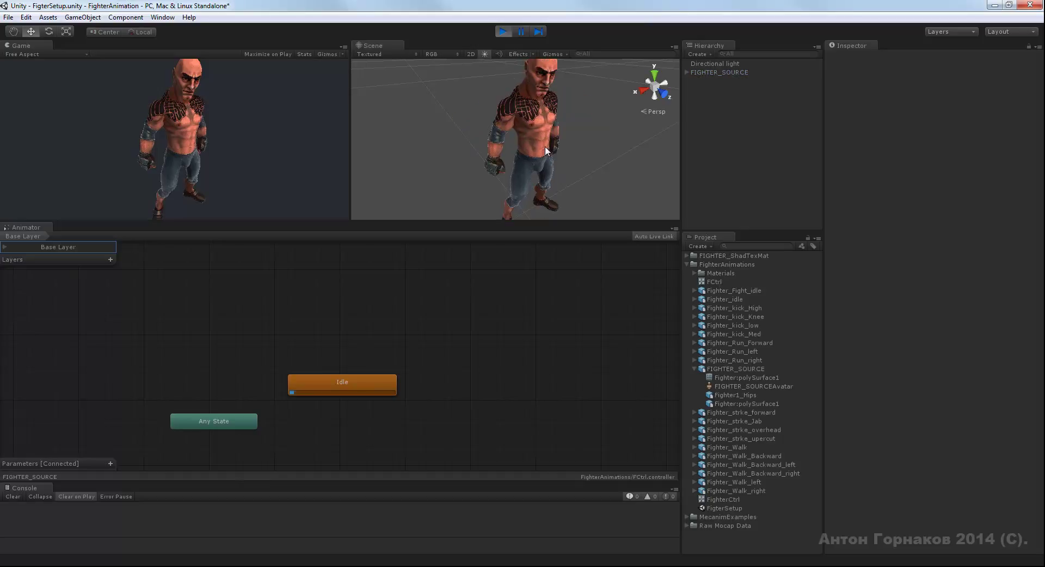
pyautogui.moveTo(562, 155)
pyautogui.keyDown('alt'); pyautogui.mouseDown()
pyautogui.moveTo(441, 149)
pyautogui.moveTo(560, 151)
pyautogui.moveTo(503, 165)
pyautogui.moveTo(555, 137)
pyautogui.mouseUp(); pyautogui.keyUp('alt')
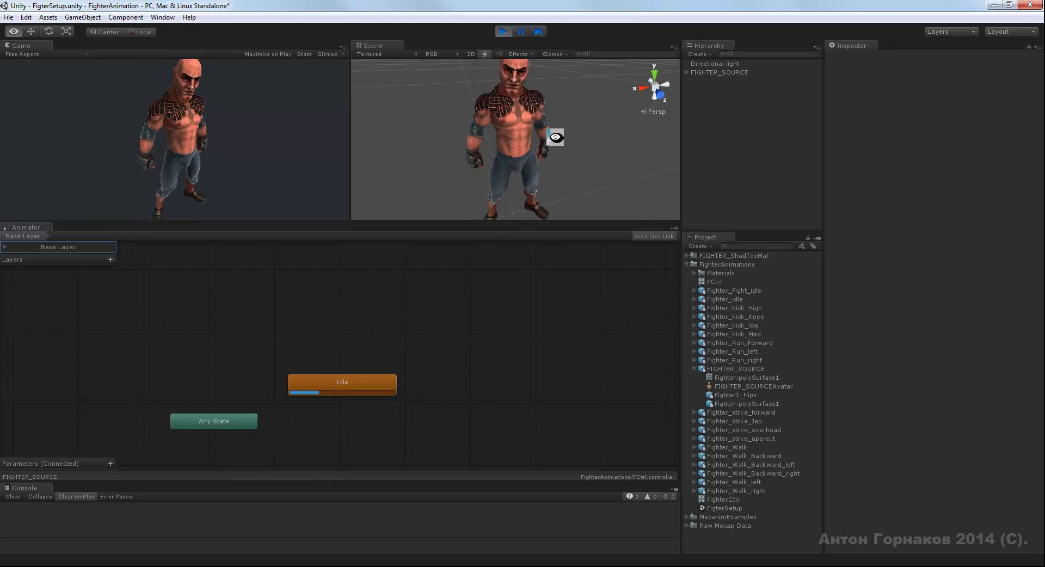
pyautogui.click(502, 31)
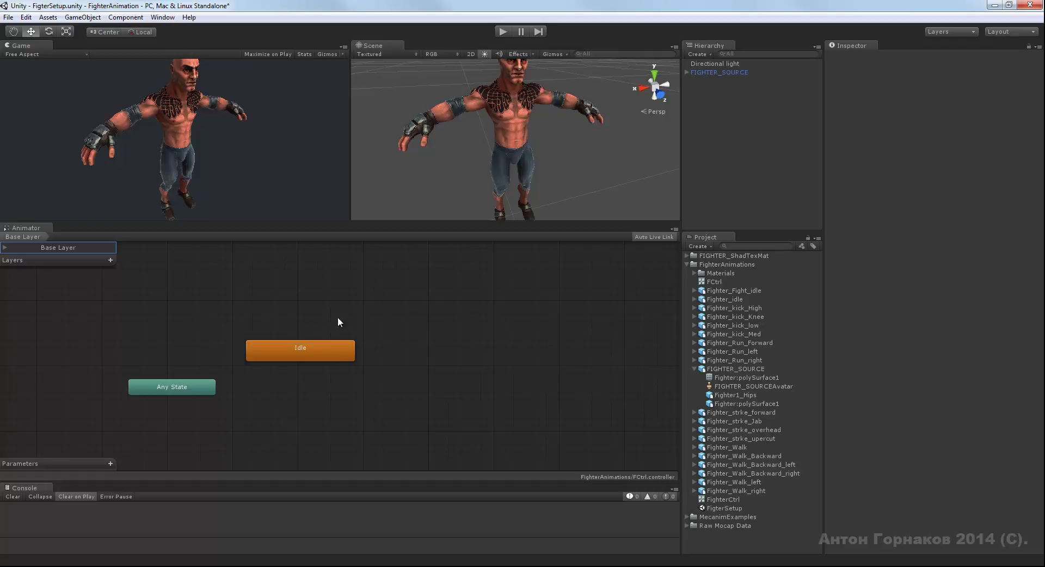
# Step: Create an empty state above Idle and rename it ForwardMotions
pyautogui.rightClick(318, 302)
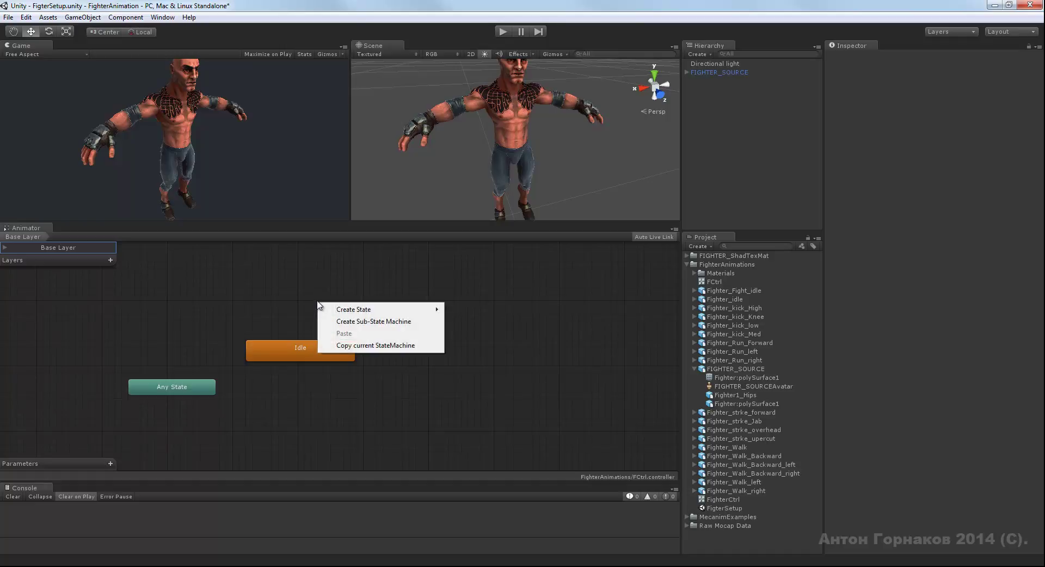
pyautogui.click(320, 298)
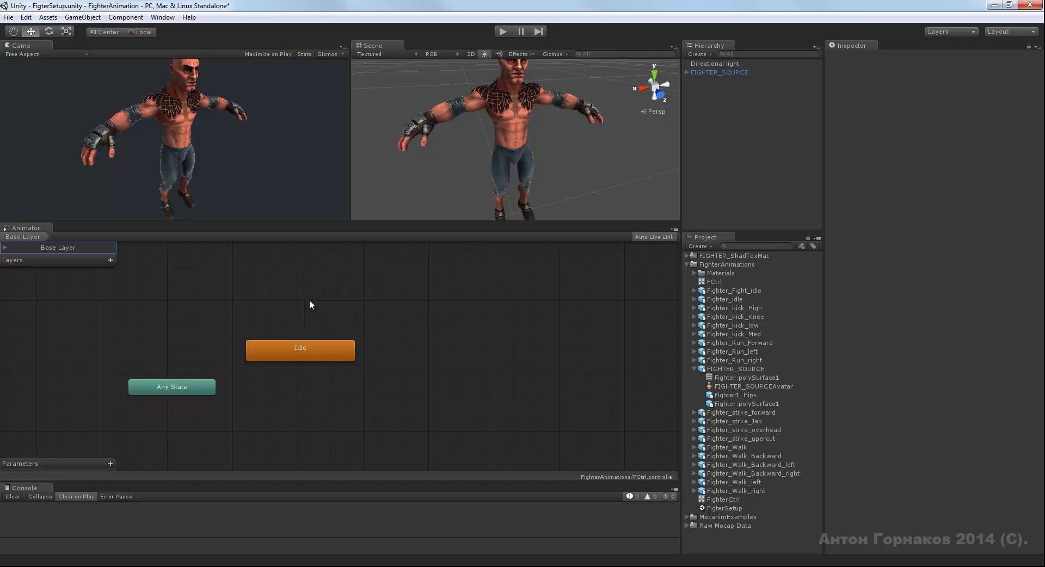
pyautogui.rightClick(302, 298)
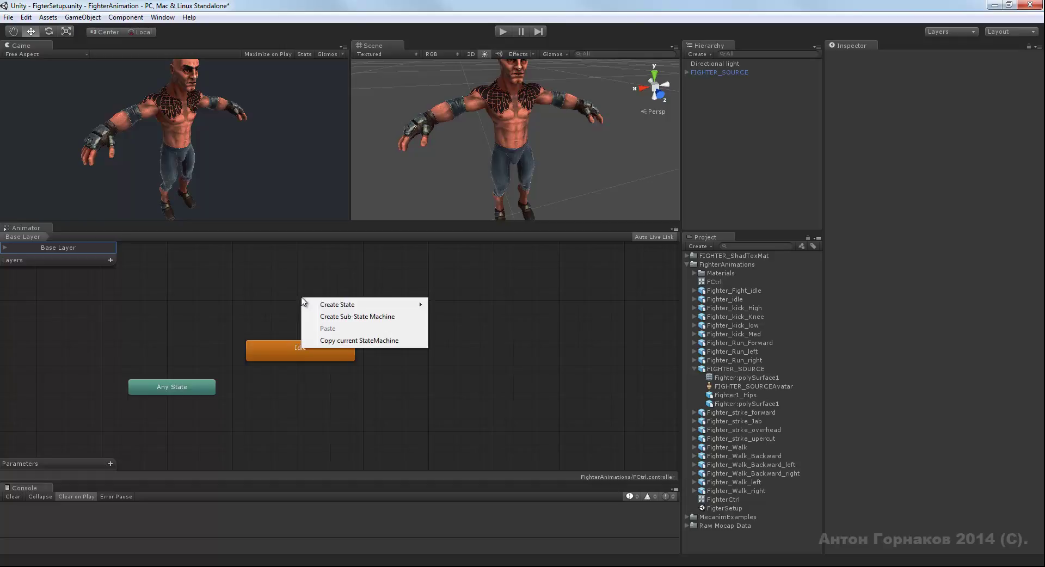
pyautogui.moveTo(368, 306)
pyautogui.click(438, 304)
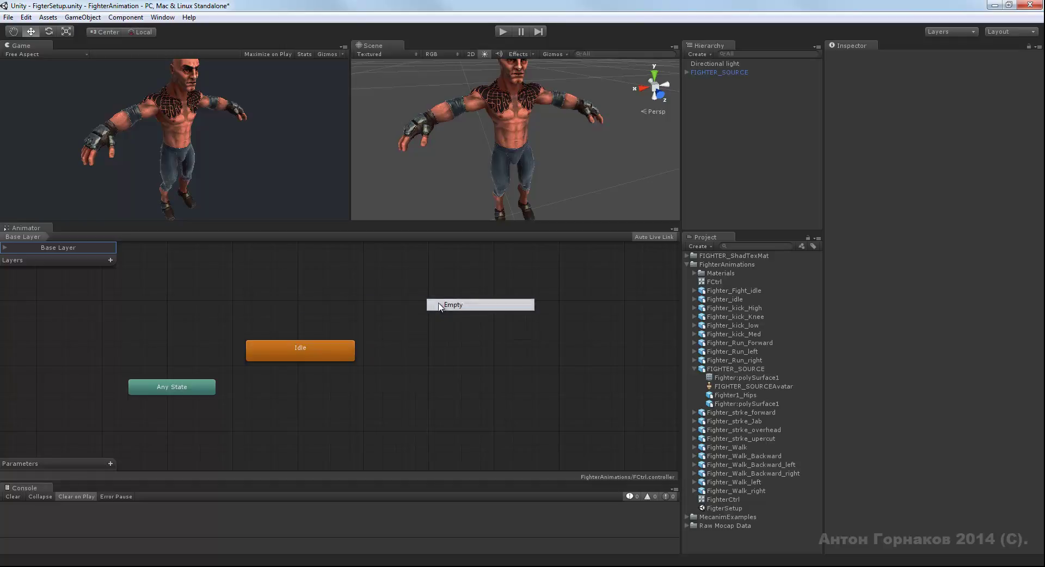
pyautogui.moveTo(315, 309); pyautogui.dragTo(311, 299)
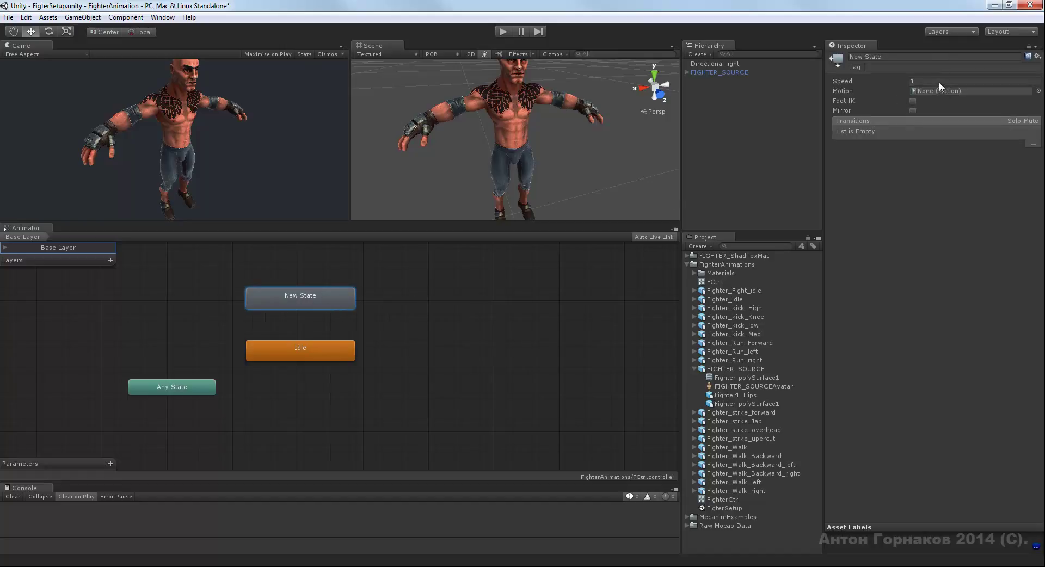
pyautogui.click(894, 58)
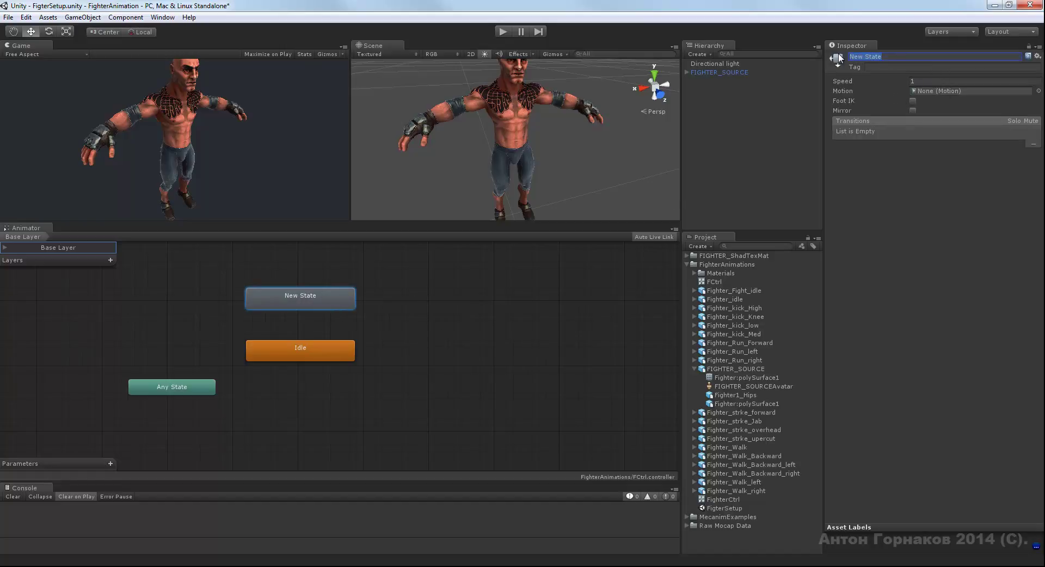
pyautogui.write('Forwar')
pyautogui.write('dMotions')
pyautogui.press('Return')
# Step: Create a new blend tree in the ForwardMotions state and open it for editing
pyautogui.rightClick(311, 298)
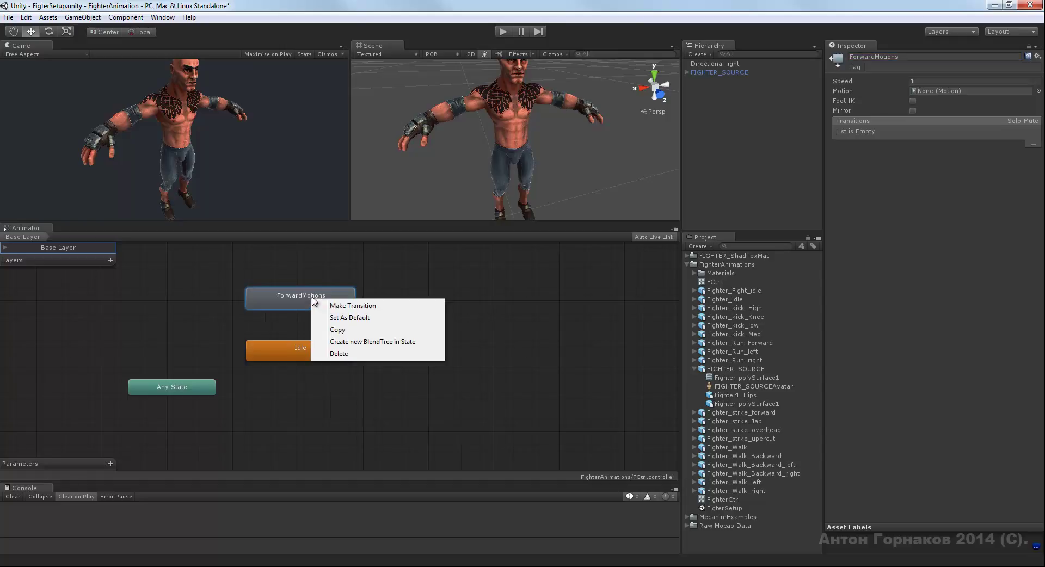
pyautogui.click(393, 267)
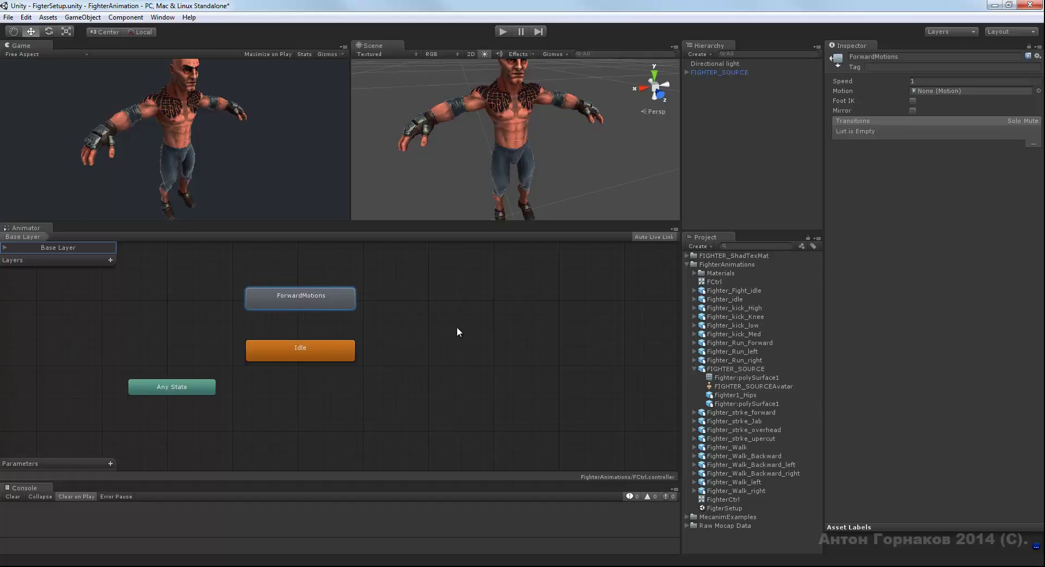
pyautogui.click(322, 354)
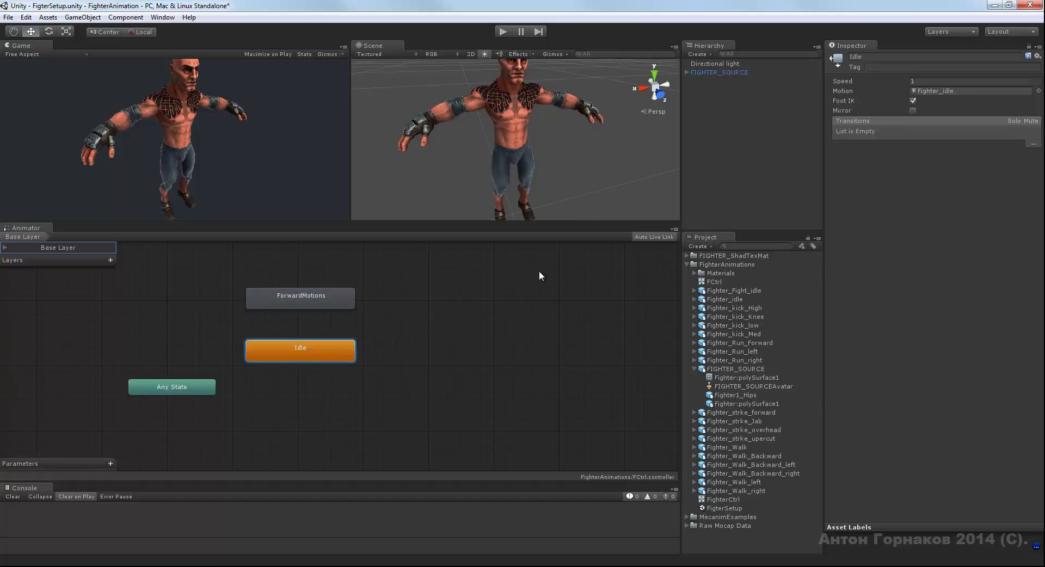
pyautogui.click(334, 302)
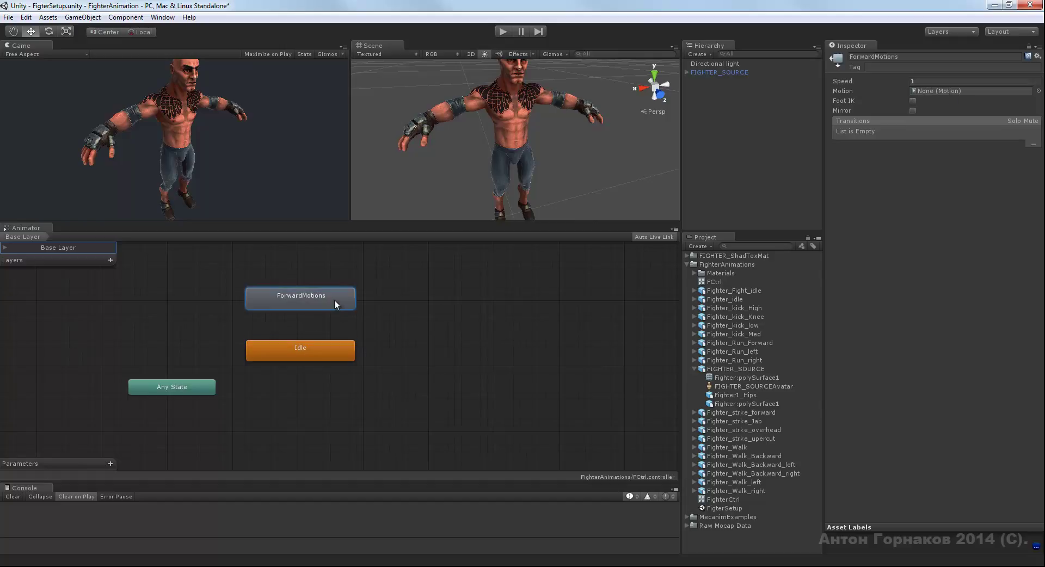
pyautogui.rightClick(305, 301)
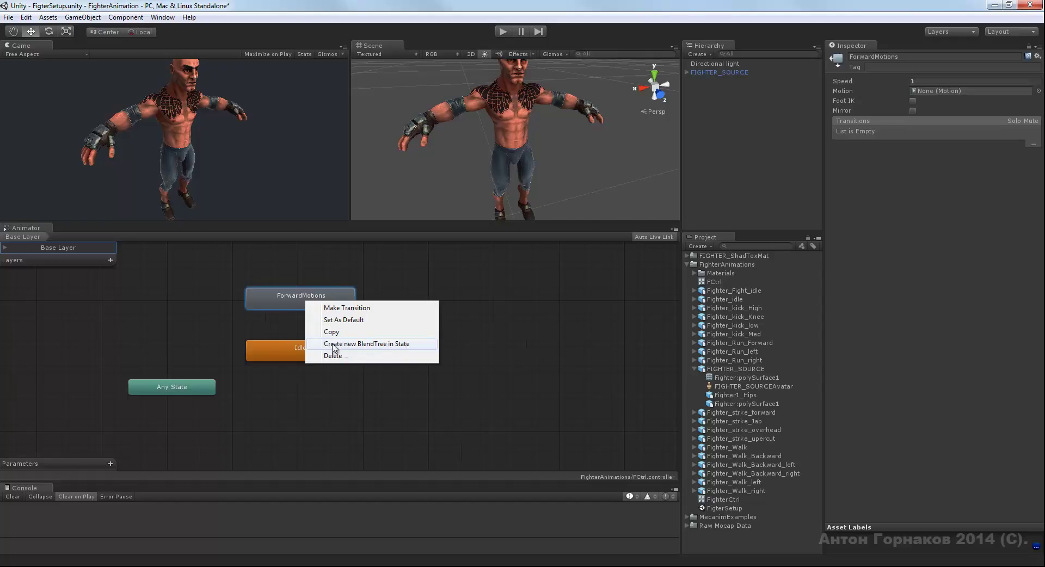
pyautogui.click(399, 345)
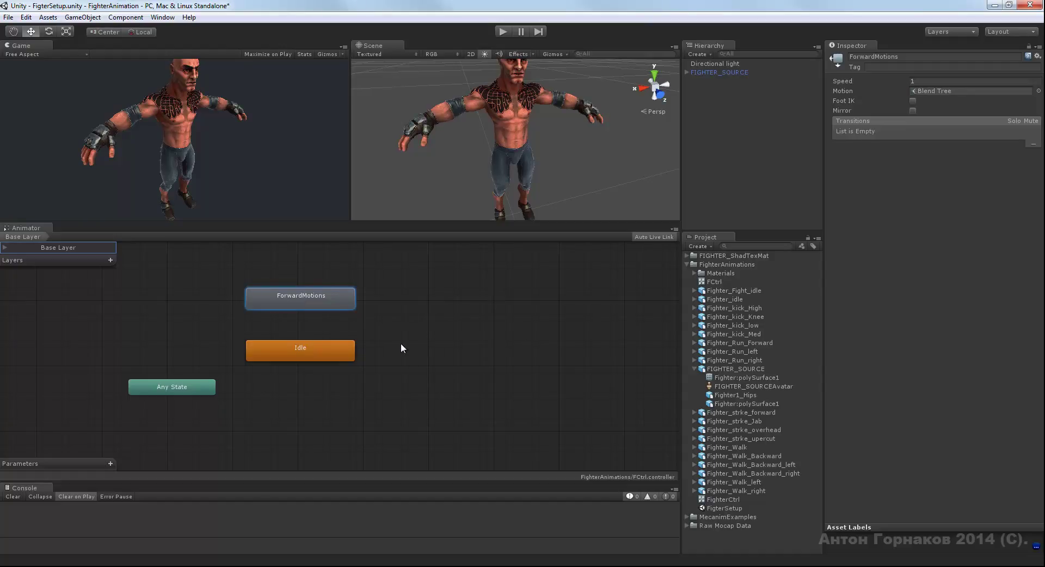
pyautogui.doubleClick(310, 297)
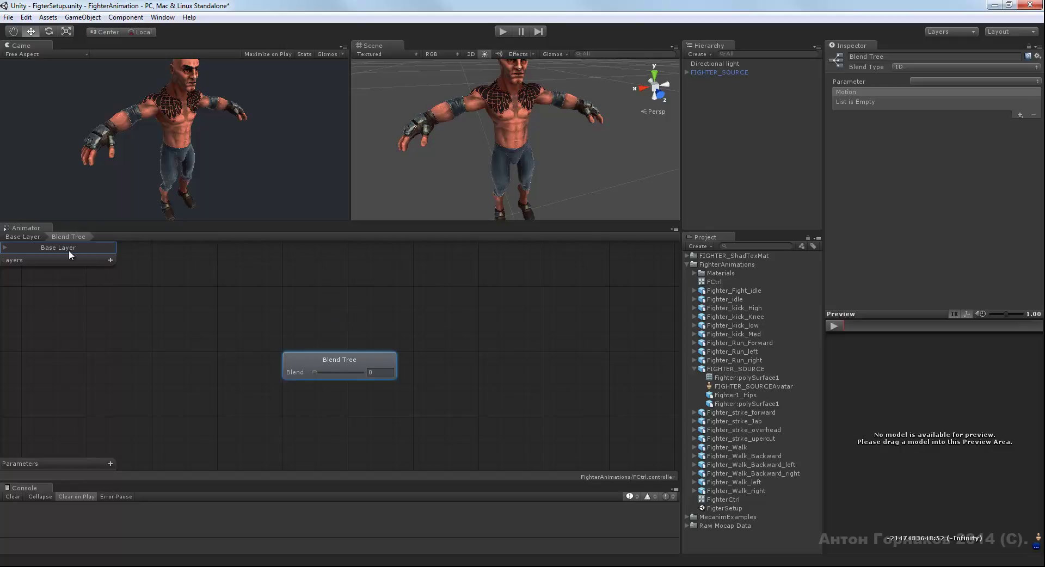
pyautogui.click(28, 238)
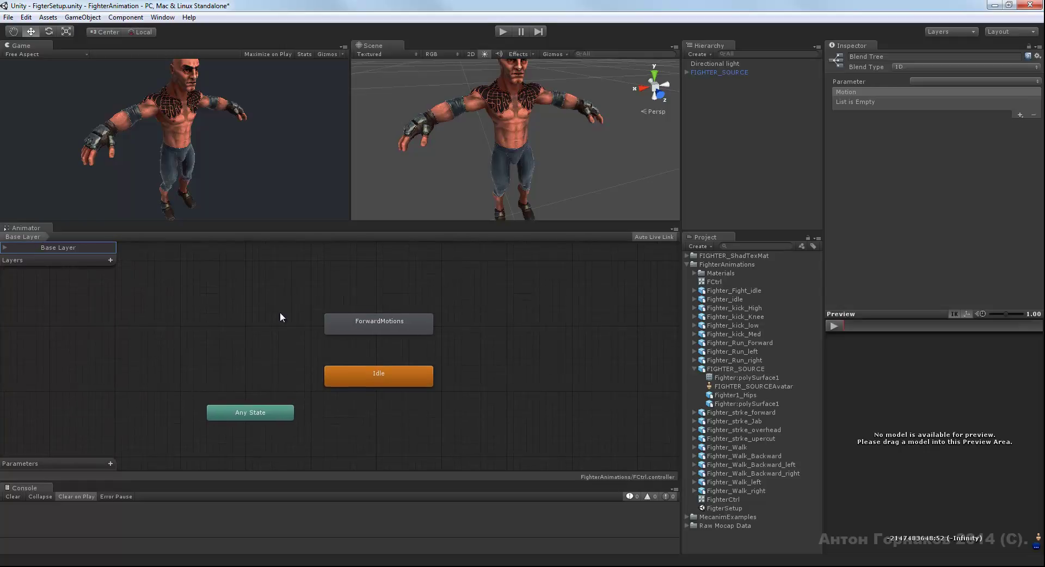
pyautogui.click(7, 248)
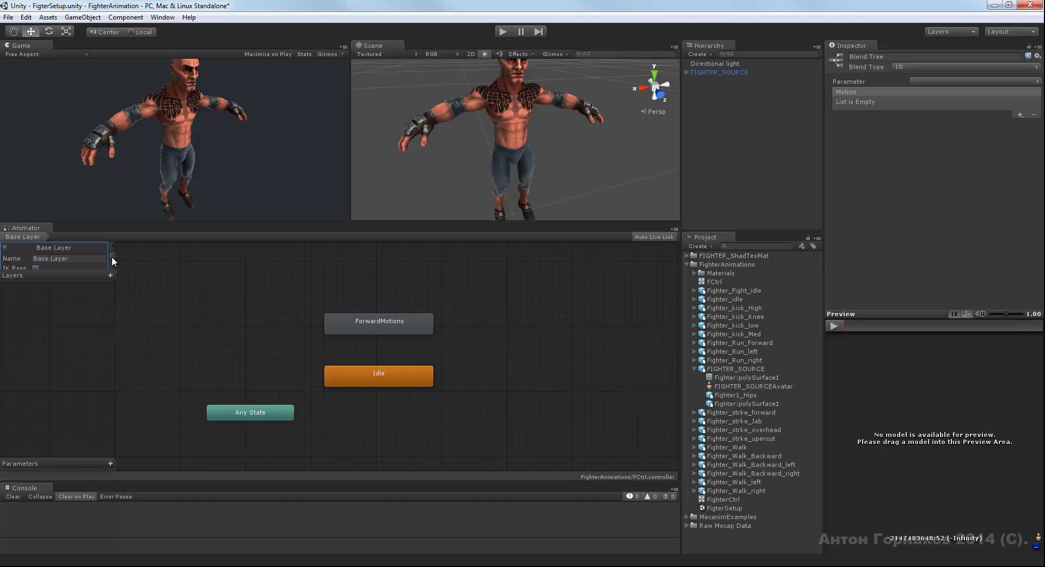
pyautogui.click(77, 258)
pyautogui.click(77, 258)
pyautogui.click(390, 321)
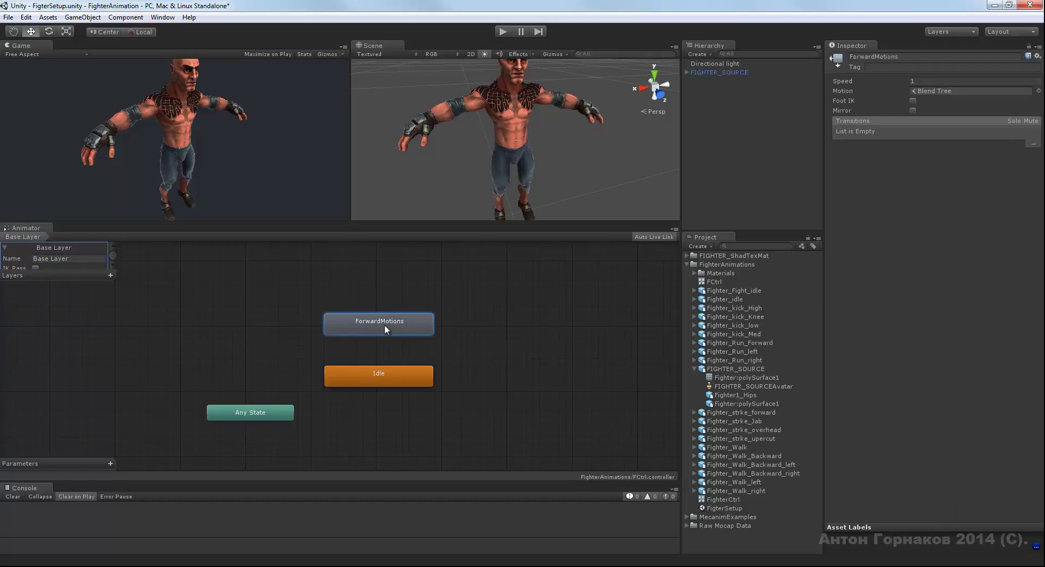
pyautogui.doubleClick(389, 321)
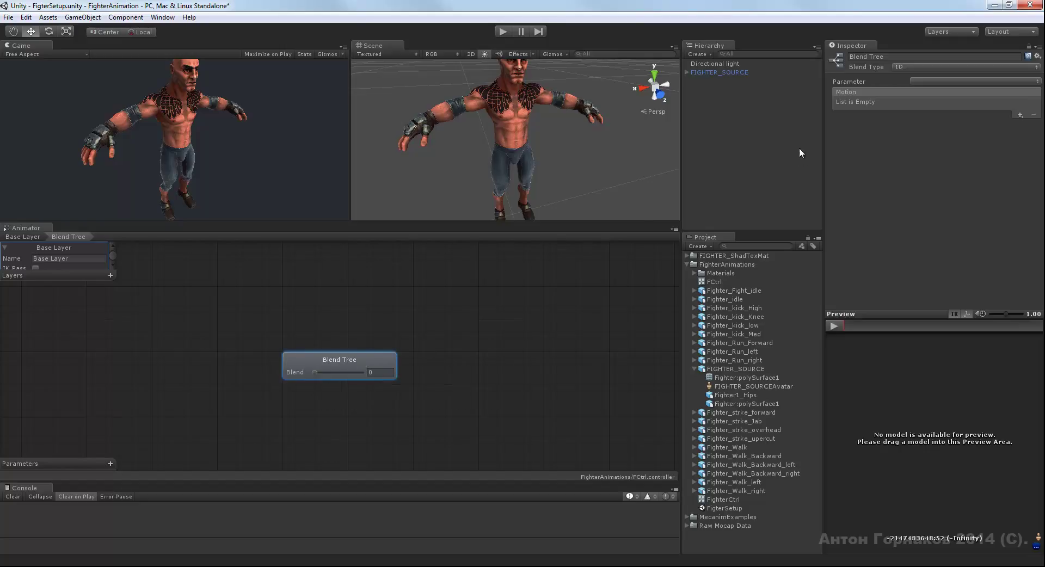
pyautogui.click(902, 67)
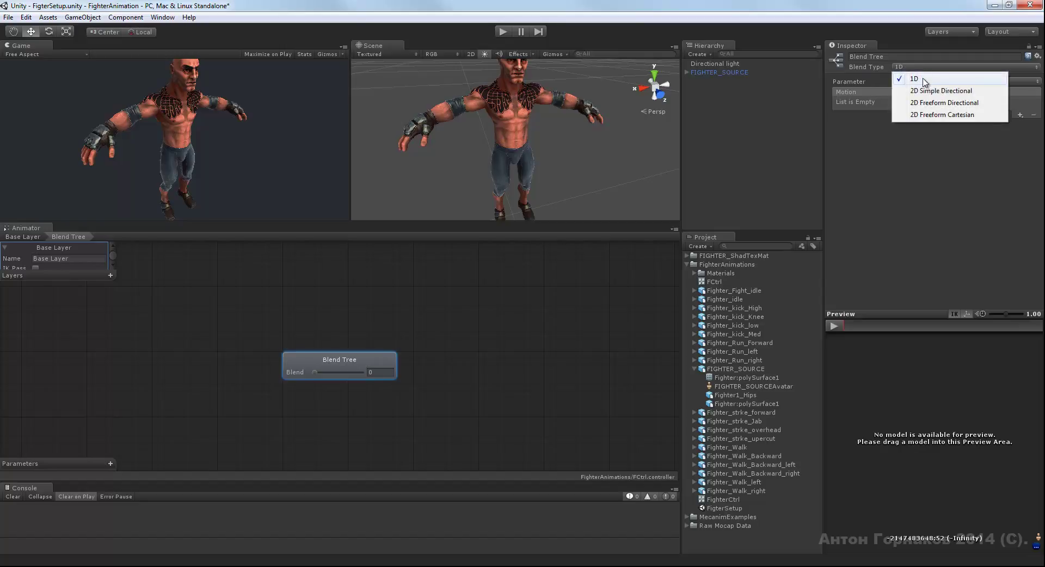
pyautogui.click(953, 91)
pyautogui.click(939, 70)
pyautogui.click(946, 102)
pyautogui.click(942, 69)
pyautogui.click(945, 78)
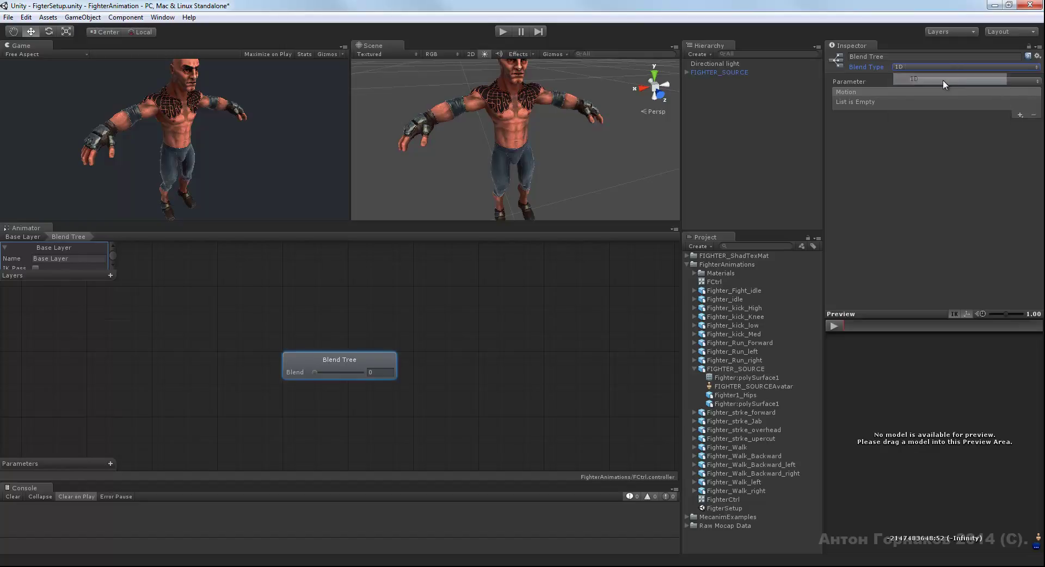
pyautogui.click(926, 67)
pyautogui.click(935, 80)
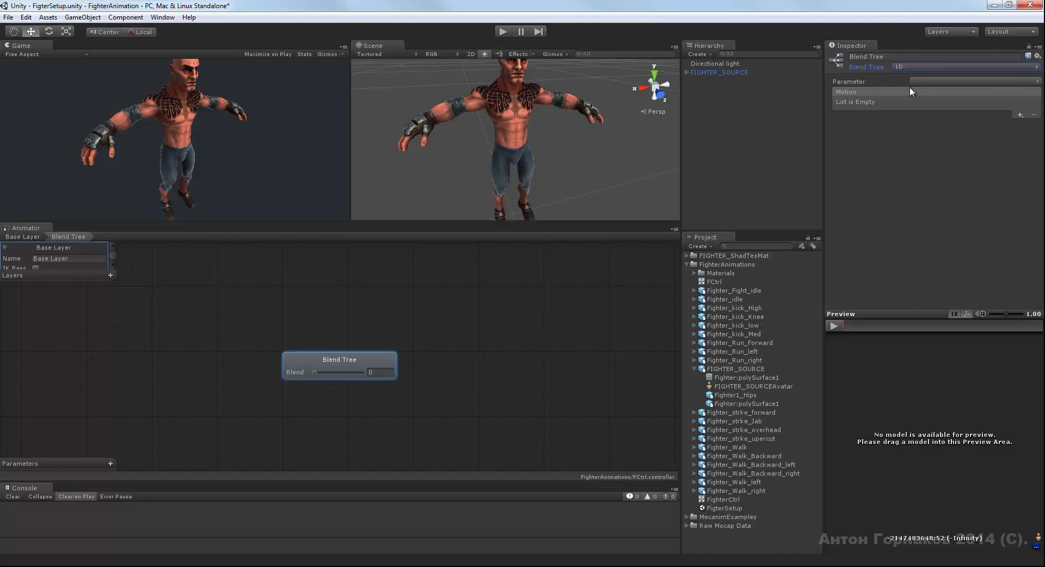
pyautogui.click(932, 67)
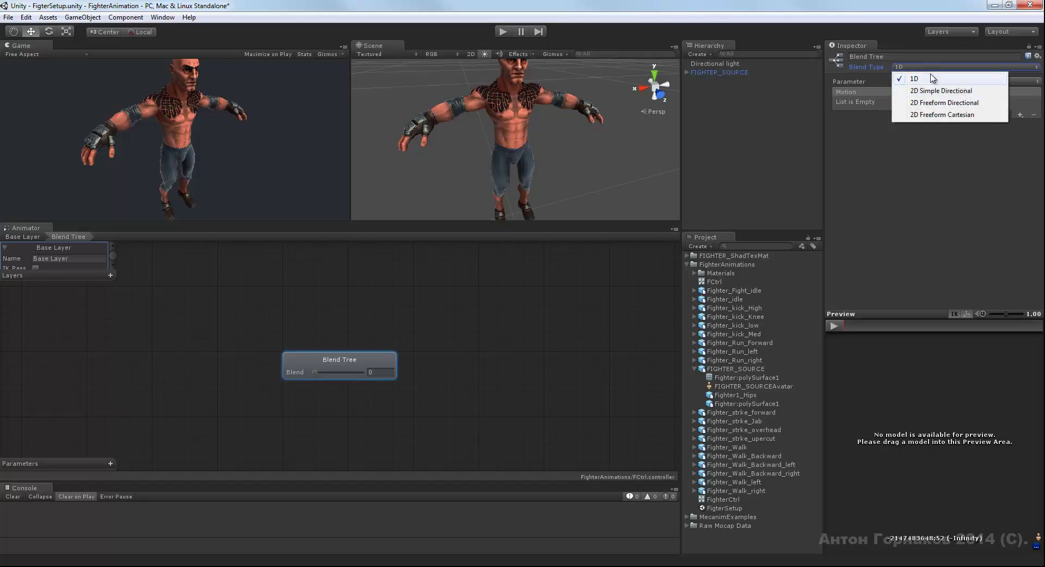
pyautogui.click(899, 21)
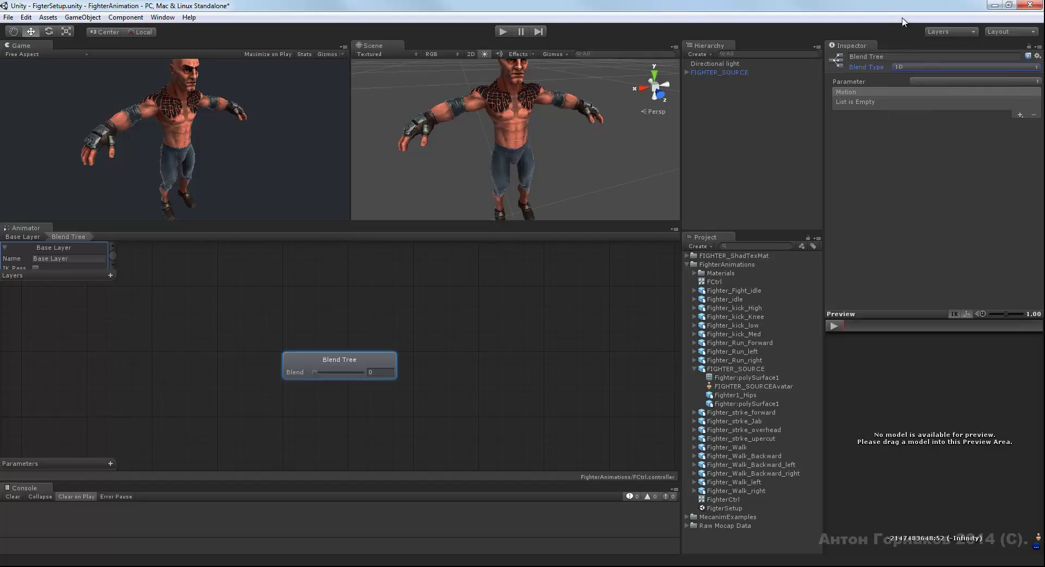
pyautogui.click(925, 81)
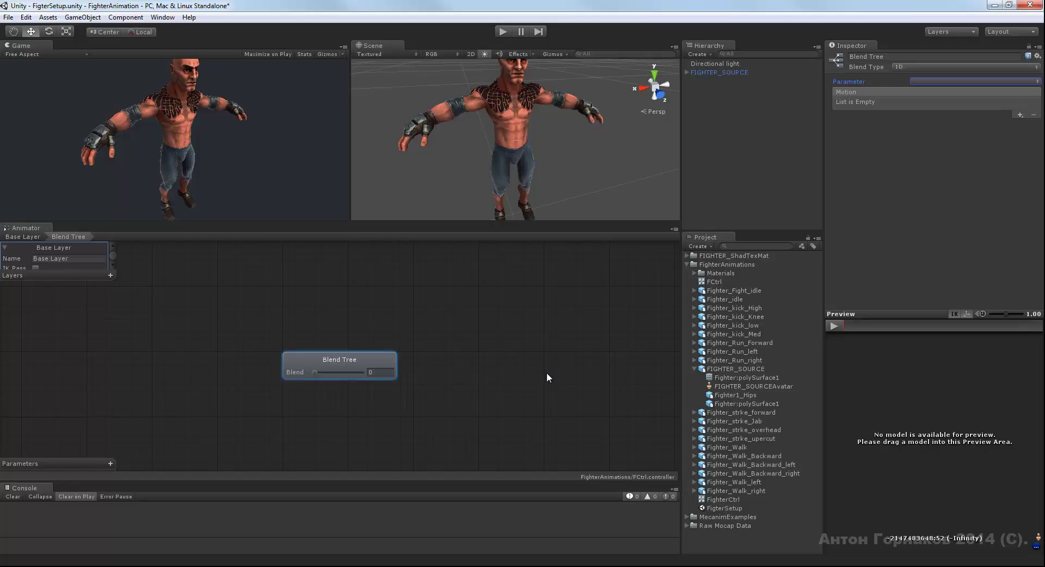
# Step: Add two New Blend Tree entries to the ForwardMotions Motion list from its + menu
pyautogui.click(1020, 114)
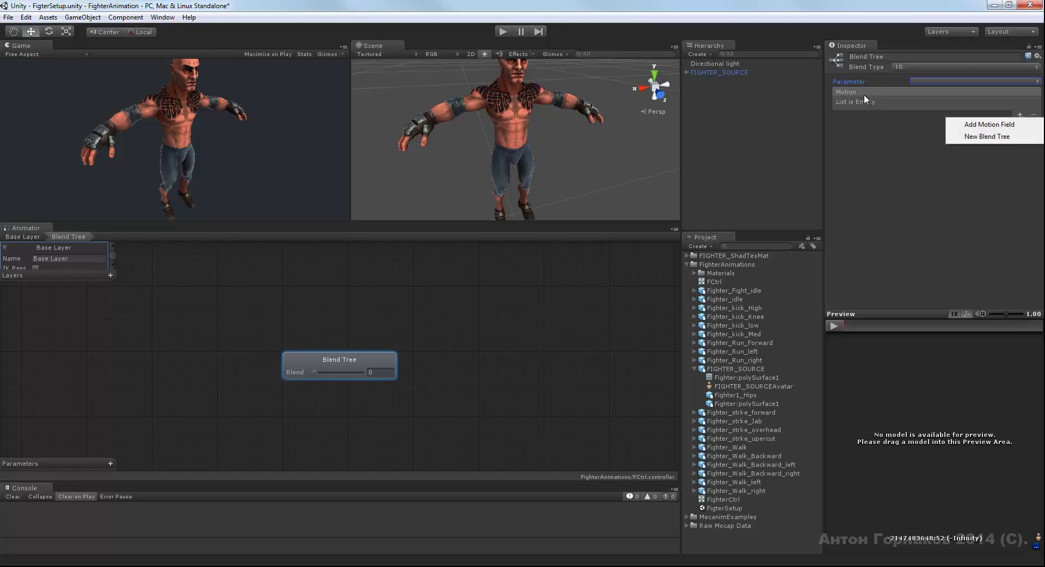
pyautogui.click(844, 107)
pyautogui.click(1019, 114)
pyautogui.click(991, 137)
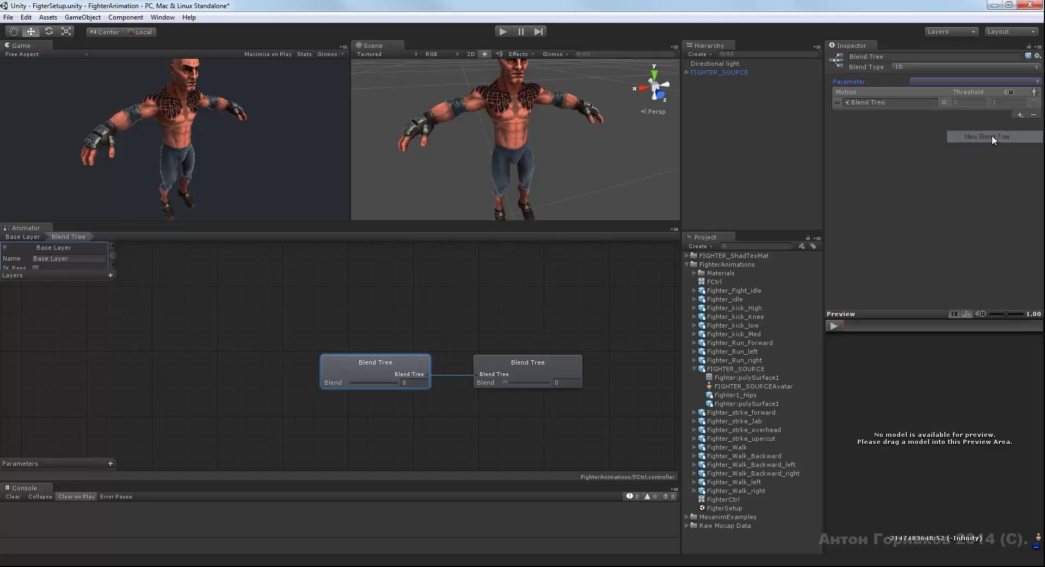
pyautogui.click(522, 367)
pyautogui.click(398, 361)
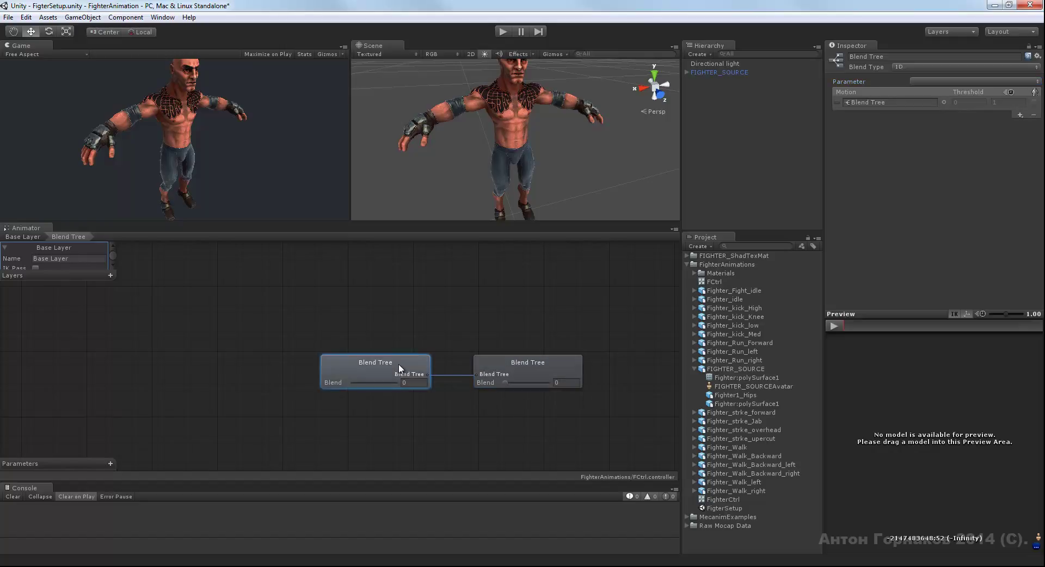
pyautogui.click(1018, 115)
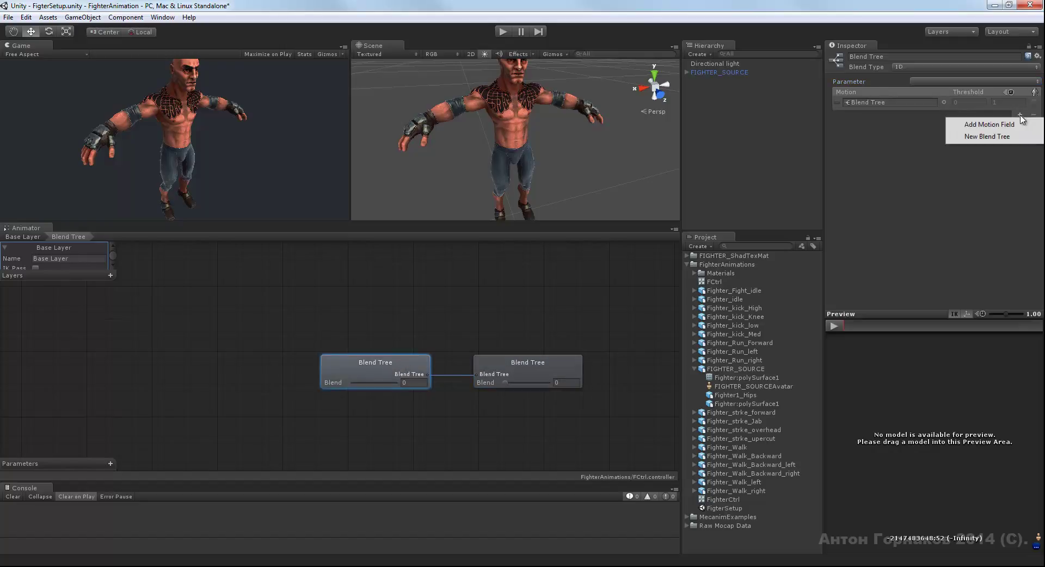
pyautogui.click(1012, 136)
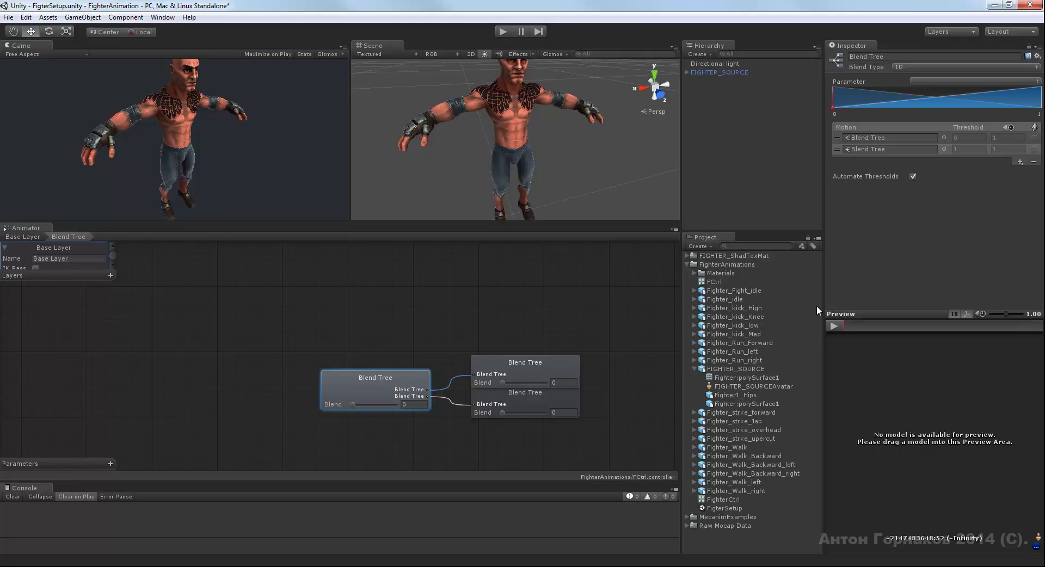
pyautogui.moveTo(606, 361); pyautogui.dragTo(406, 360, button='middle')
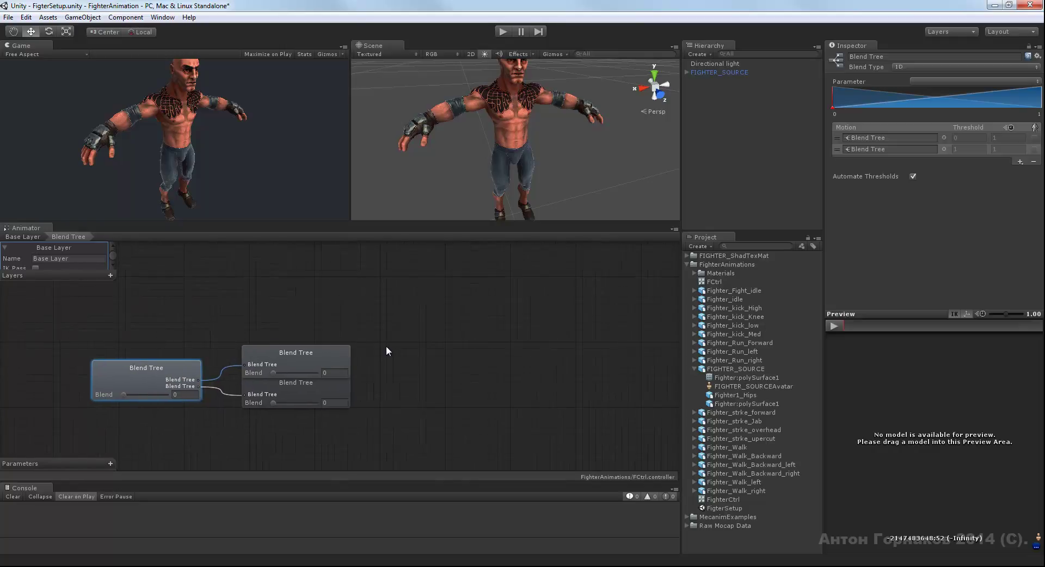
pyautogui.click(323, 351)
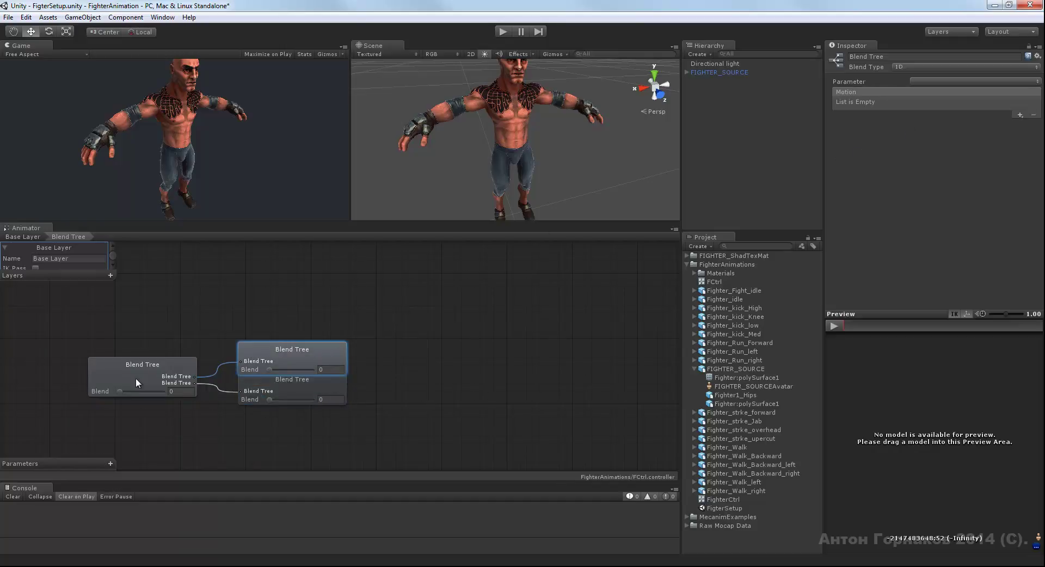
pyautogui.click(148, 368)
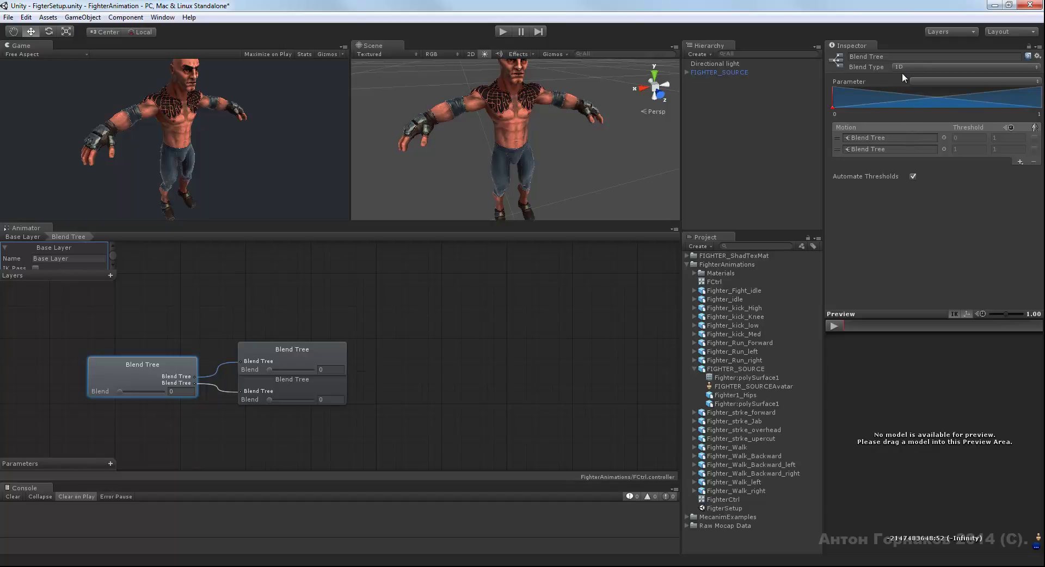
pyautogui.click(895, 140)
# Step: Name the upper child blend tree Walk and the lower one Run, then slide the blend toward Run
pyautogui.click(292, 351)
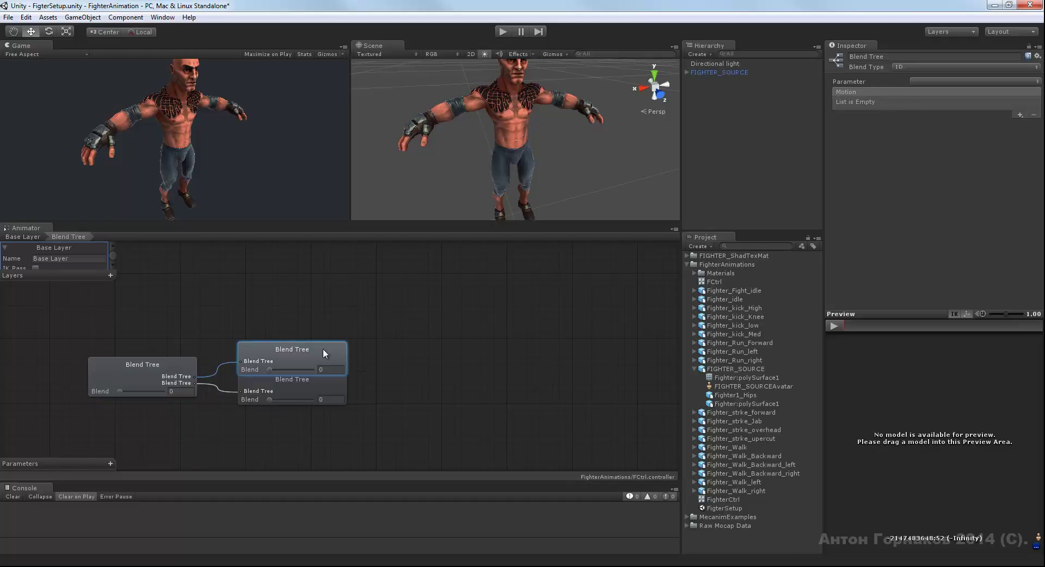
pyautogui.click(888, 57)
pyautogui.write('Walk')
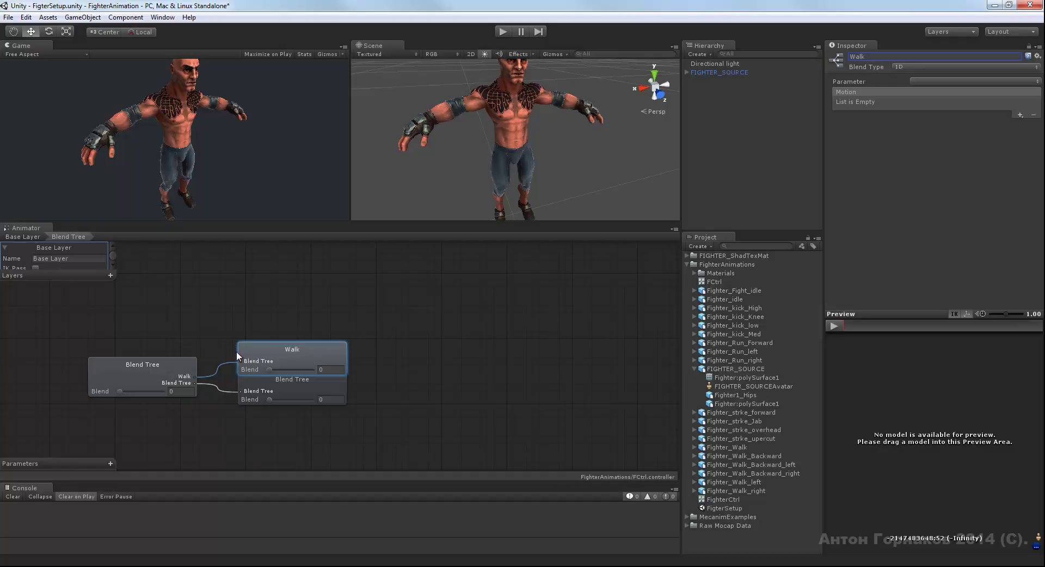
pyautogui.click(307, 390)
pyautogui.click(881, 55)
pyautogui.write('Run')
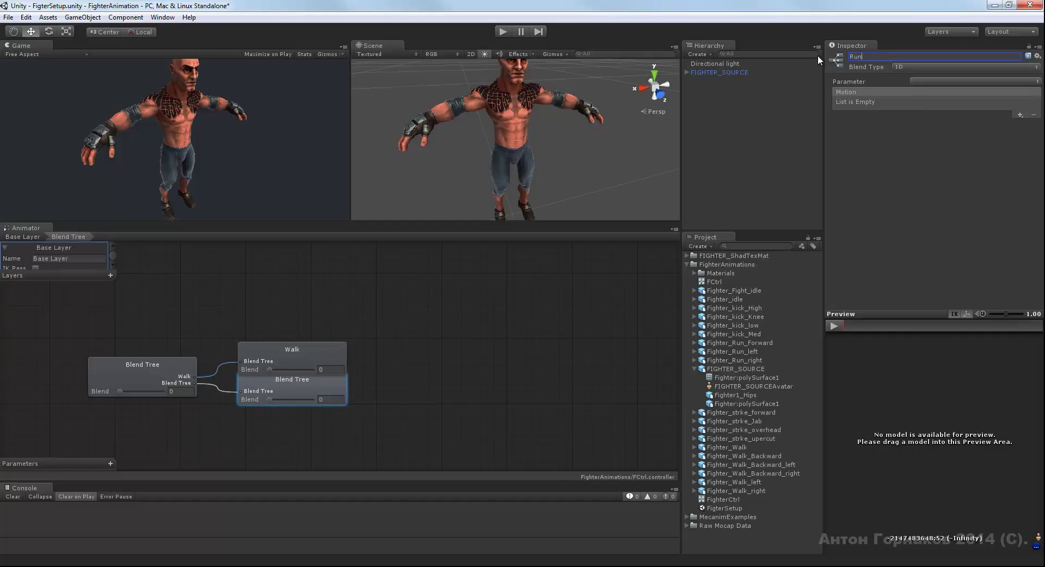
pyautogui.press('Return')
pyautogui.moveTo(120, 390)
pyautogui.mouseDown()
pyautogui.moveTo(174, 387)
pyautogui.moveTo(109, 393)
pyautogui.moveTo(178, 390)
pyautogui.moveTo(106, 387)
pyautogui.mouseUp()
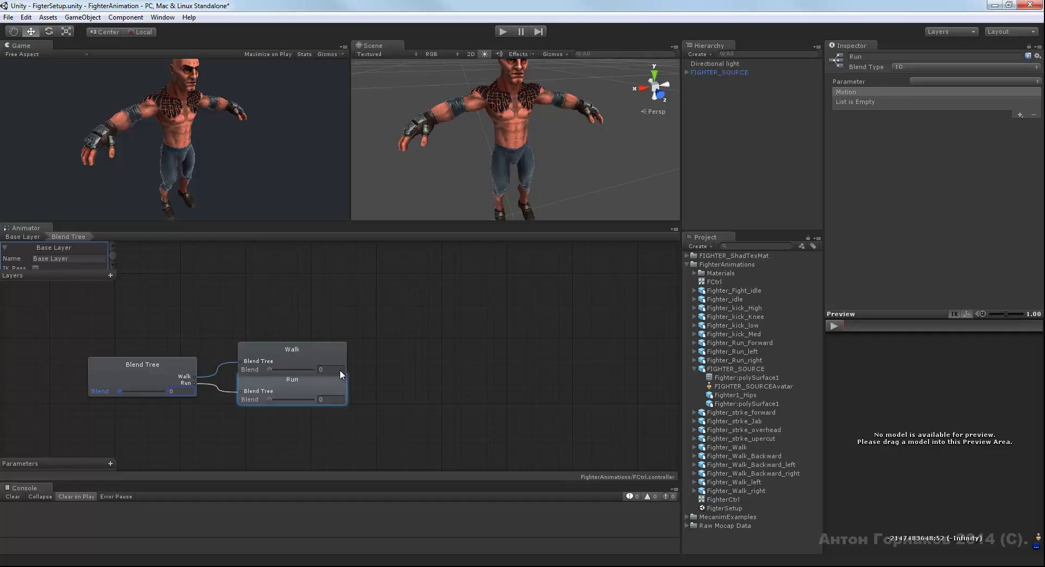
# Step: Select the root Blend Tree and compare its Walk and Run motion entries
pyautogui.click(190, 364)
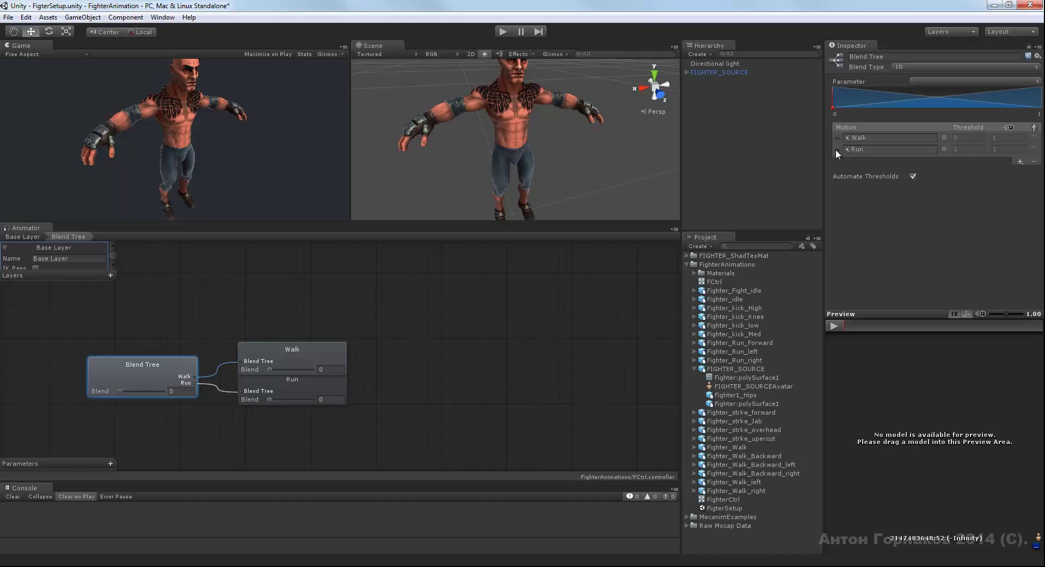
pyautogui.moveTo(838, 137)
pyautogui.mouseDown()
pyautogui.moveTo(838, 149)
pyautogui.moveTo(840, 140)
pyautogui.mouseUp()
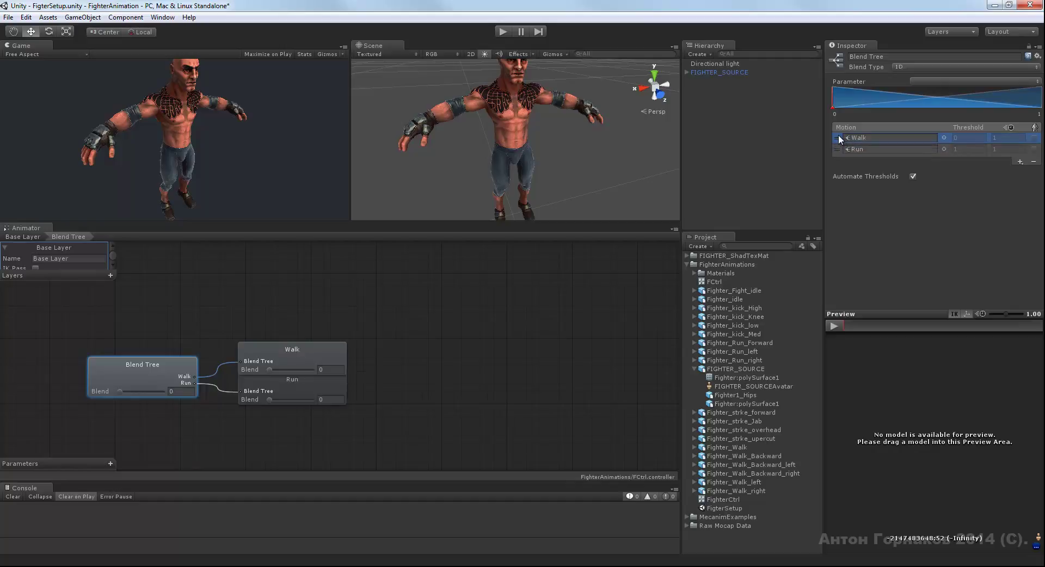
pyautogui.click(839, 149)
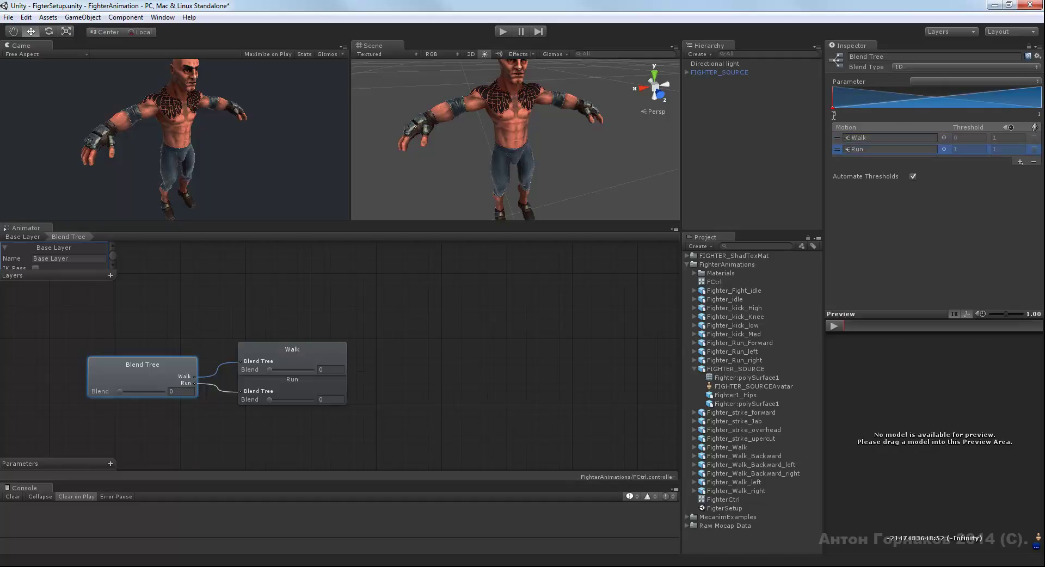
pyautogui.click(839, 136)
pyautogui.click(838, 151)
pyautogui.click(838, 140)
pyautogui.click(838, 147)
pyautogui.click(838, 138)
pyautogui.click(838, 149)
pyautogui.click(839, 135)
pyautogui.click(839, 149)
pyautogui.click(838, 138)
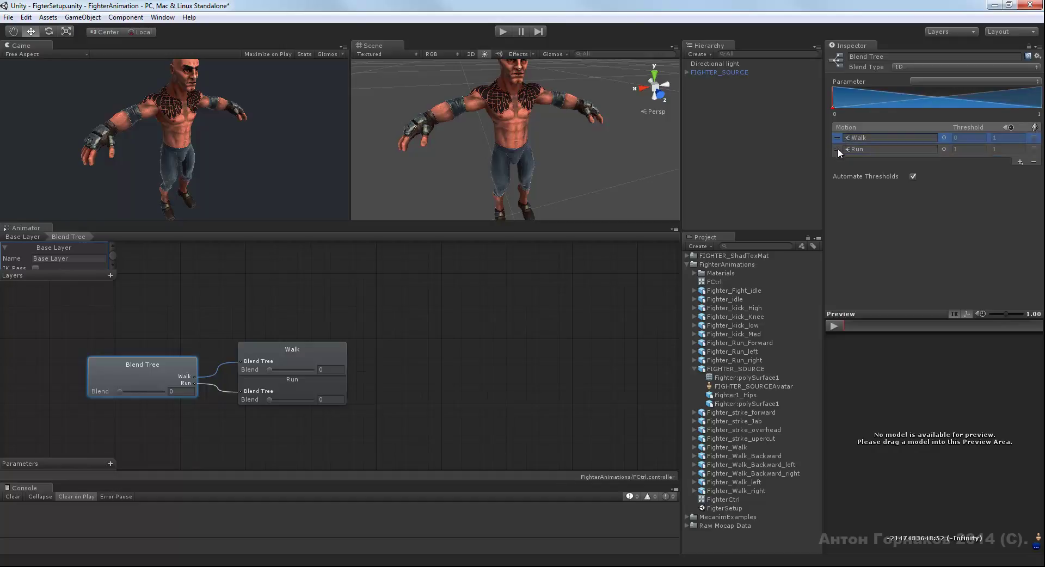
# Step: Keep the blend parameter range at minimum 0 and maximum 1
pyautogui.moveTo(834, 115); pyautogui.dragTo(837, 115)
pyautogui.write('0')
pyautogui.press('Return')
pyautogui.click(1038, 114)
pyautogui.press('Return')
# Step: Turn Automate Thresholds off, check Compute Thresholds without applying, then turn it back on
pyautogui.click(913, 177)
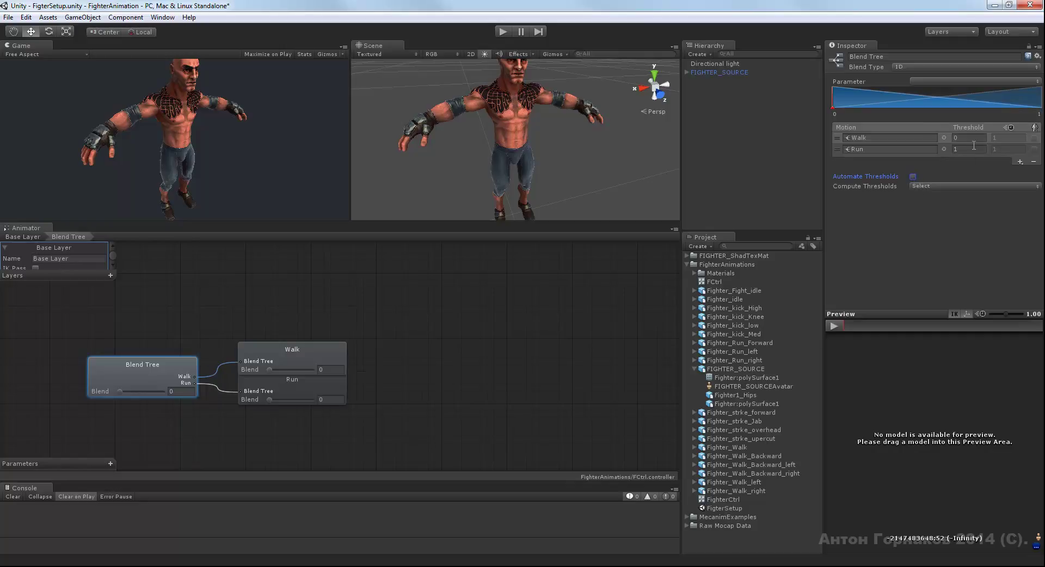
pyautogui.click(954, 138)
pyautogui.click(964, 139)
pyautogui.click(935, 185)
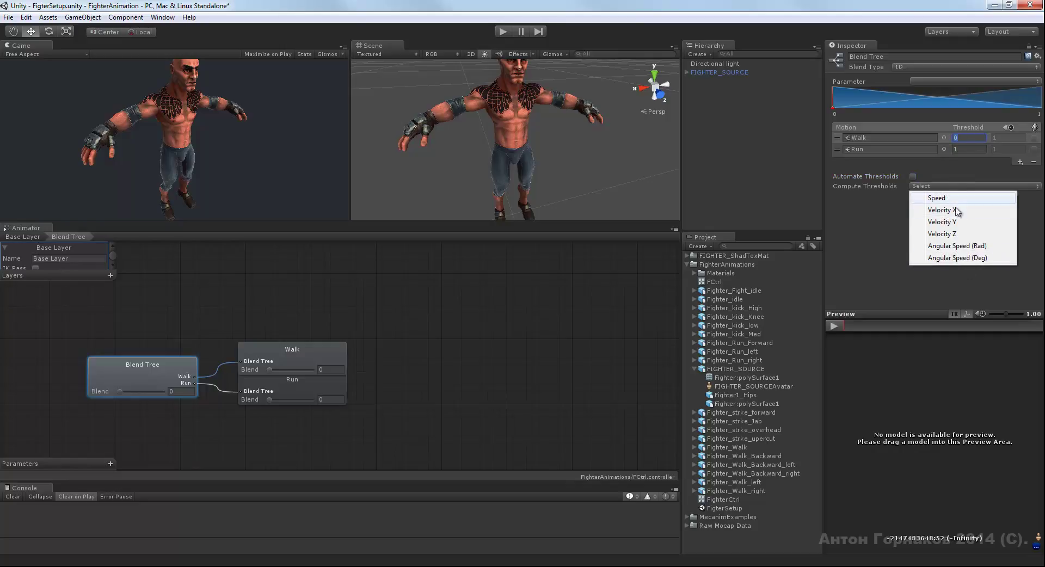
pyautogui.click(953, 169)
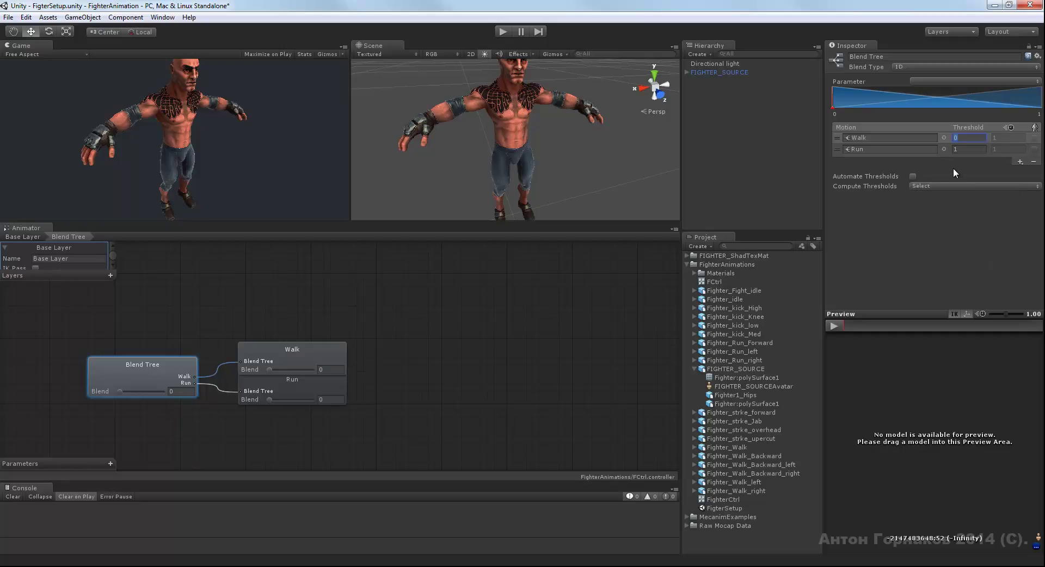
pyautogui.click(967, 138)
pyautogui.click(977, 168)
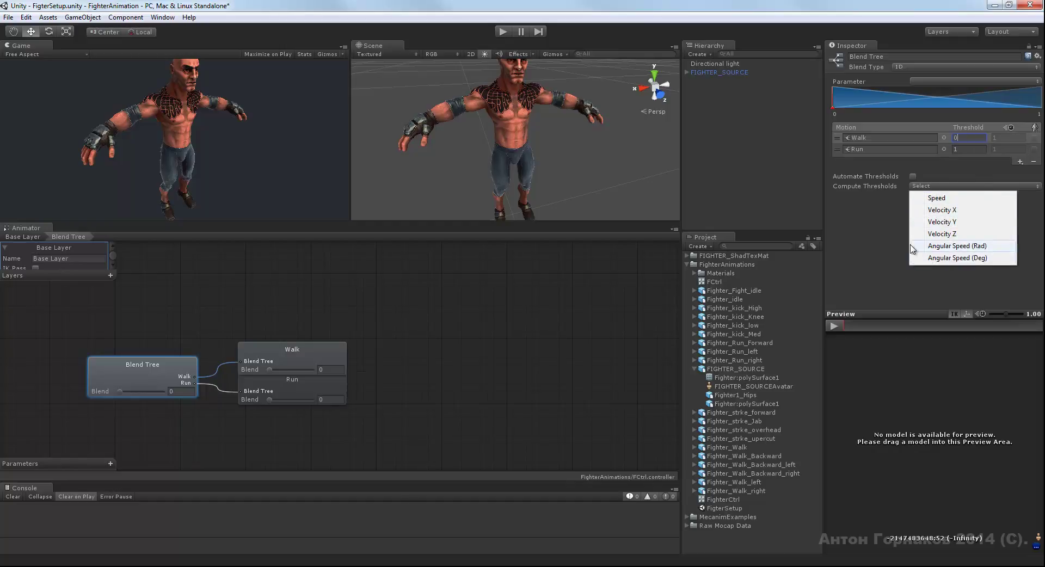
pyautogui.click(880, 204)
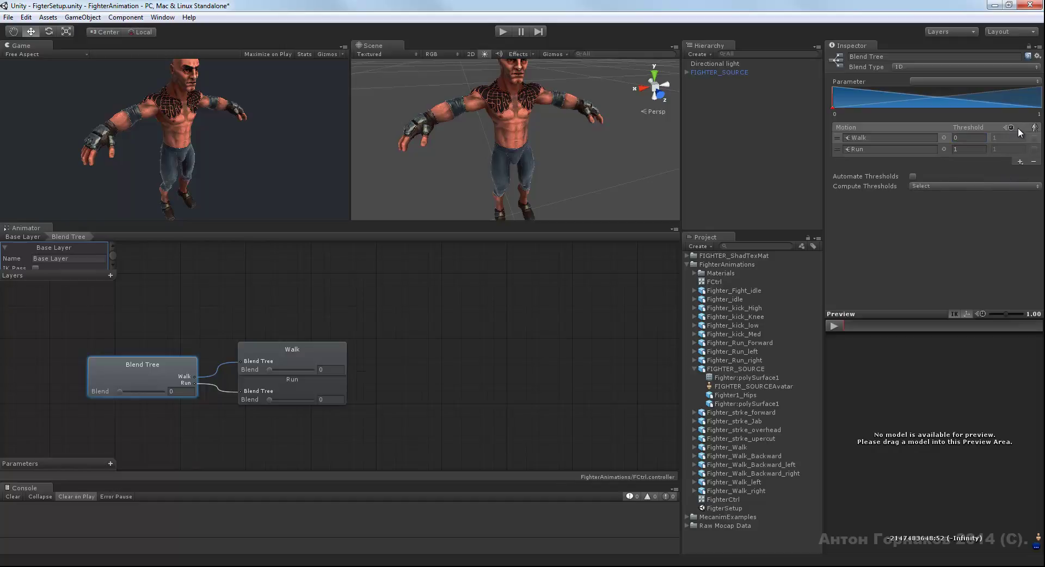
pyautogui.click(912, 176)
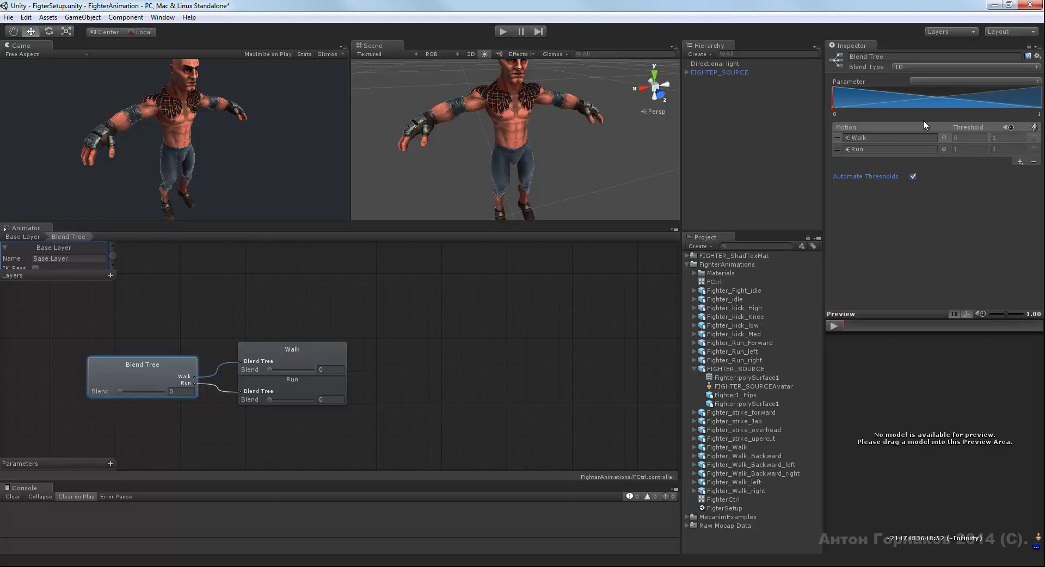
pyautogui.click(993, 151)
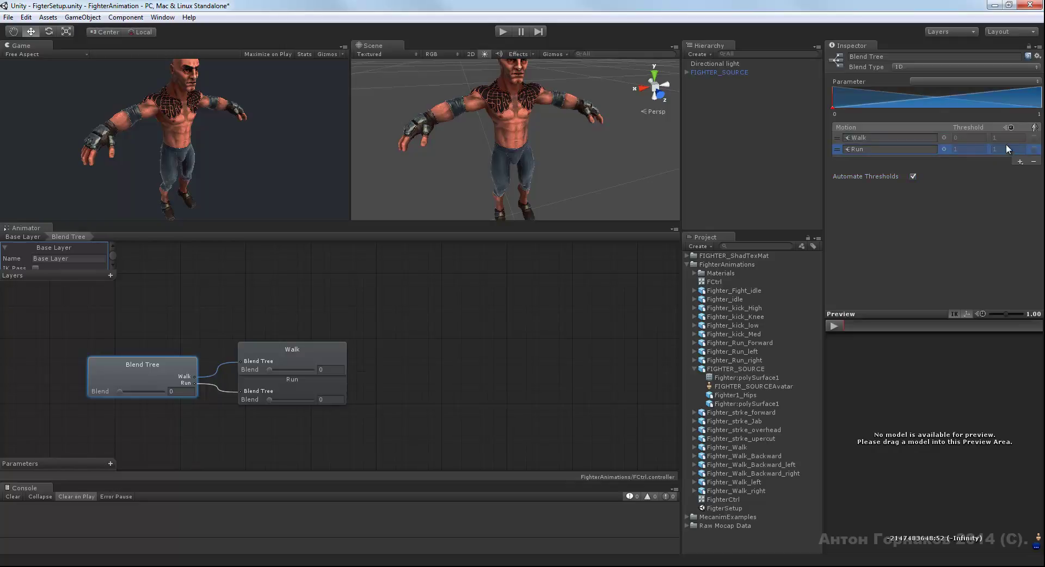
pyautogui.click(1009, 140)
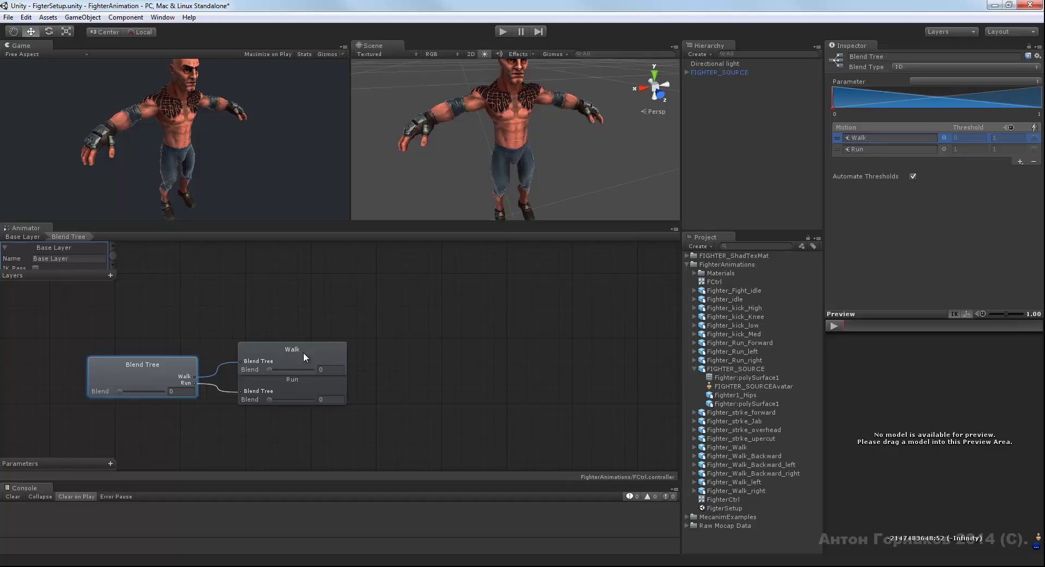
# Step: Add three empty Motion Fields to the Walk blend tree, at thresholds 0, 0.5 and 1
pyautogui.click(321, 354)
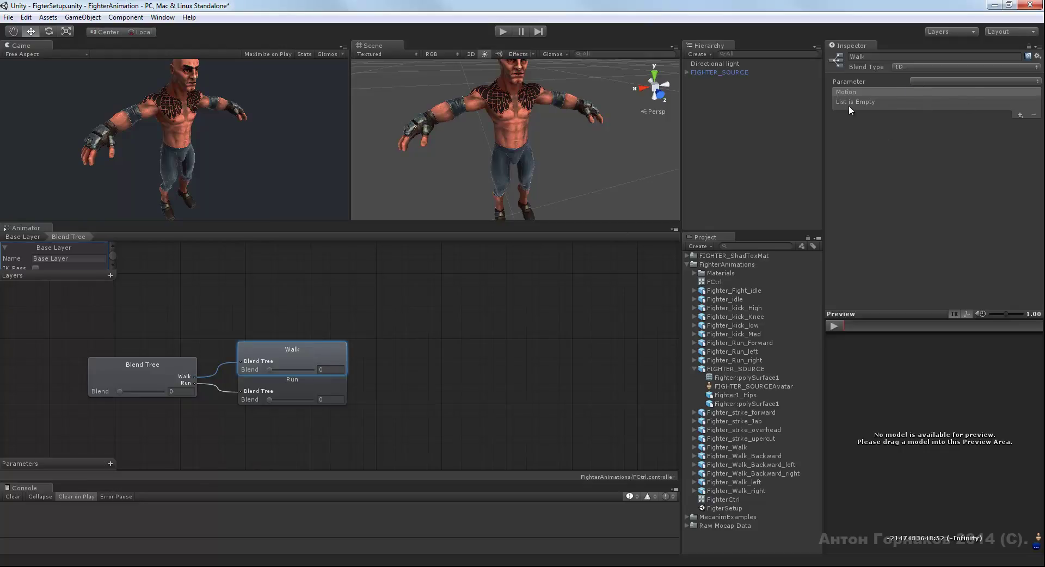
pyautogui.click(1019, 115)
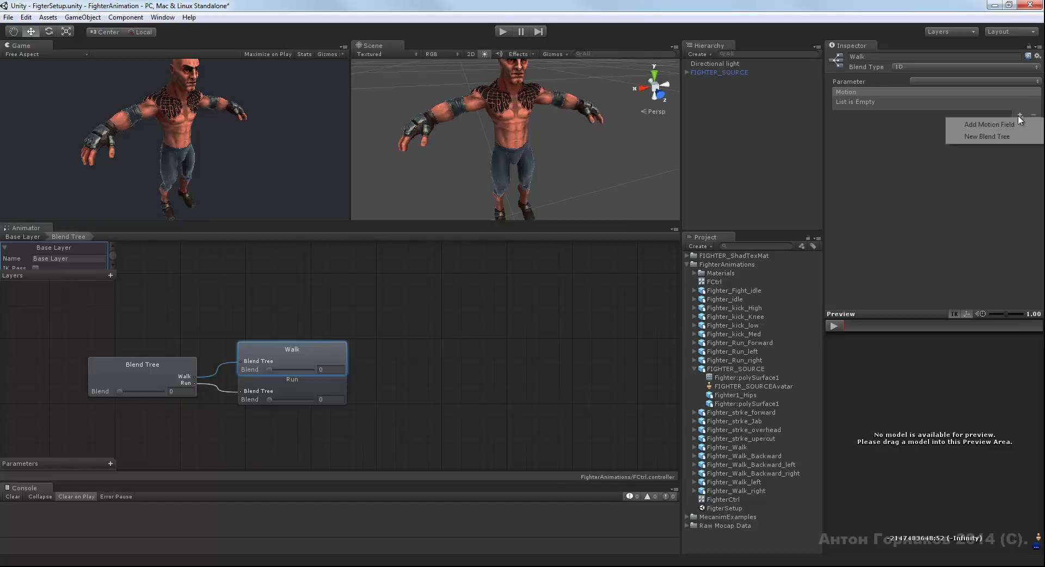
pyautogui.click(1010, 125)
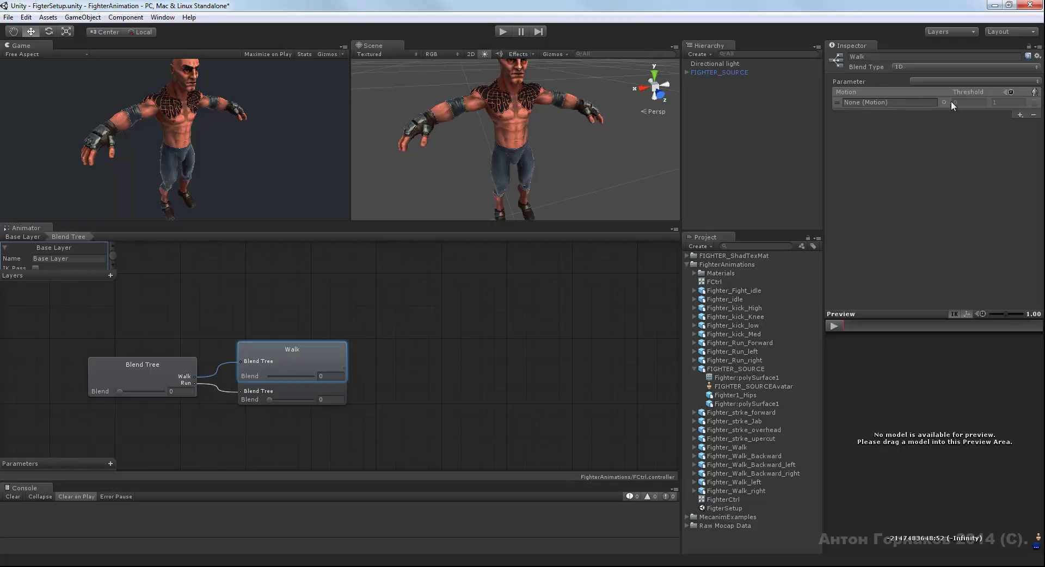
pyautogui.click(1019, 115)
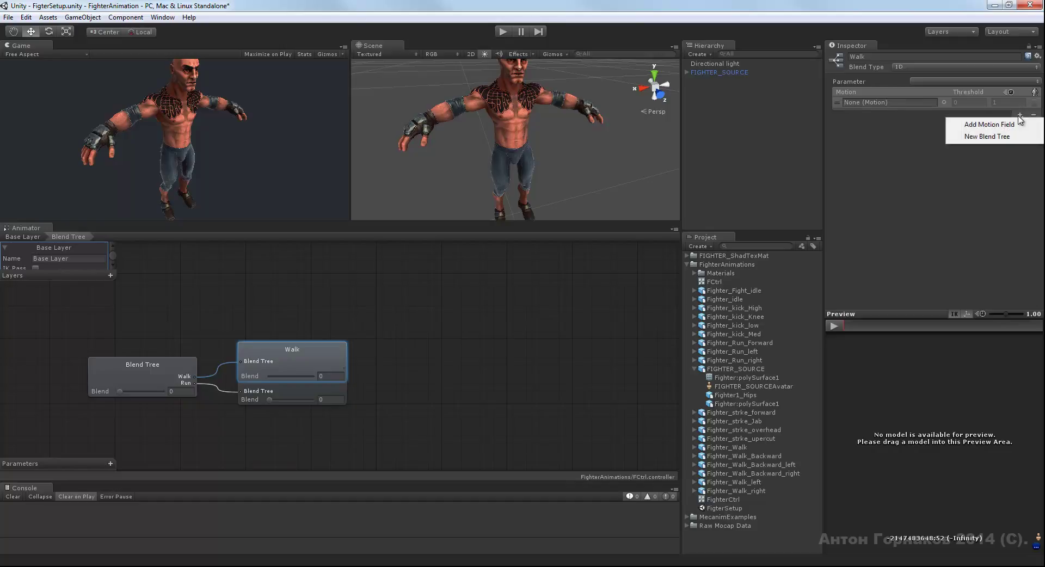
pyautogui.click(1017, 127)
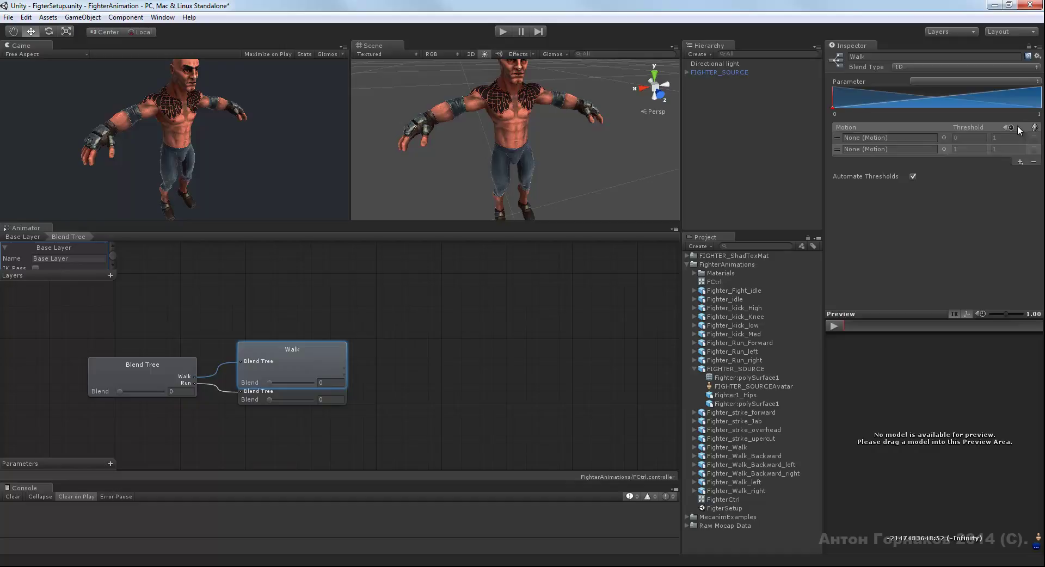
pyautogui.click(1020, 161)
pyautogui.click(974, 170)
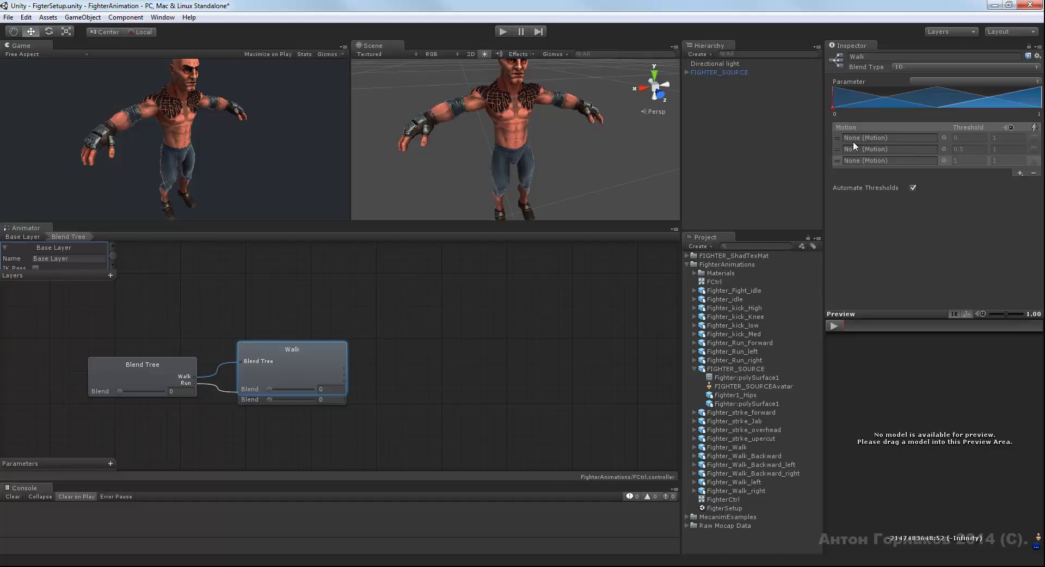
pyautogui.click(838, 137)
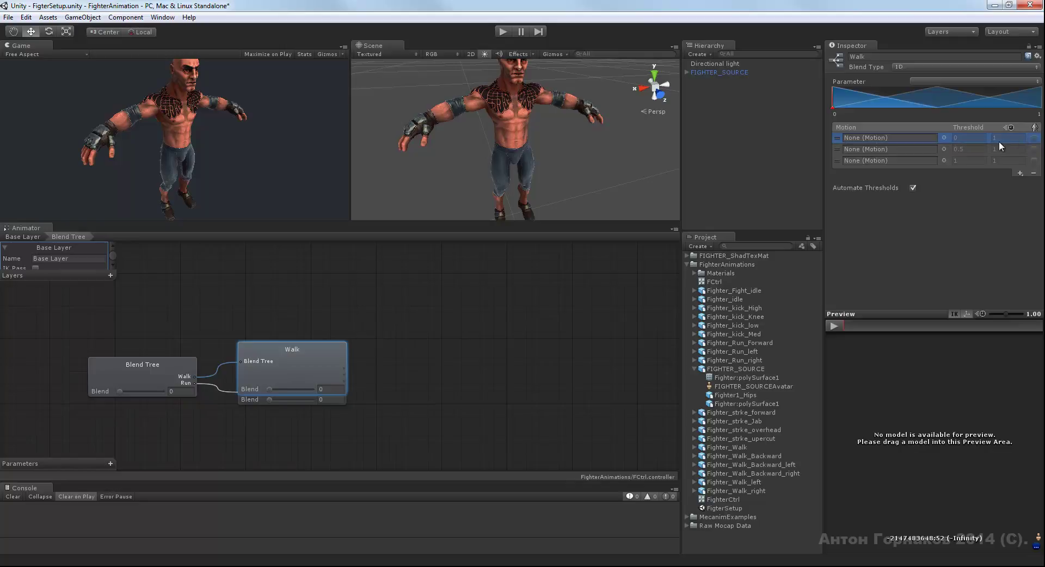
# Step: Assign Fighter_Walk to the Walk blend tree's first motion slot
pyautogui.click(944, 137)
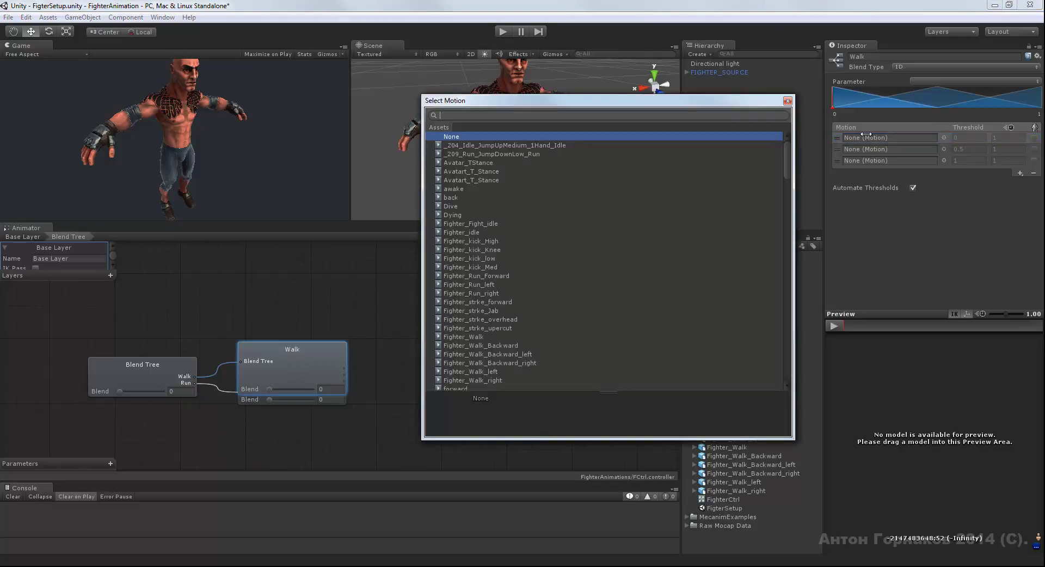
pyautogui.moveTo(727, 101); pyautogui.dragTo(630, 89)
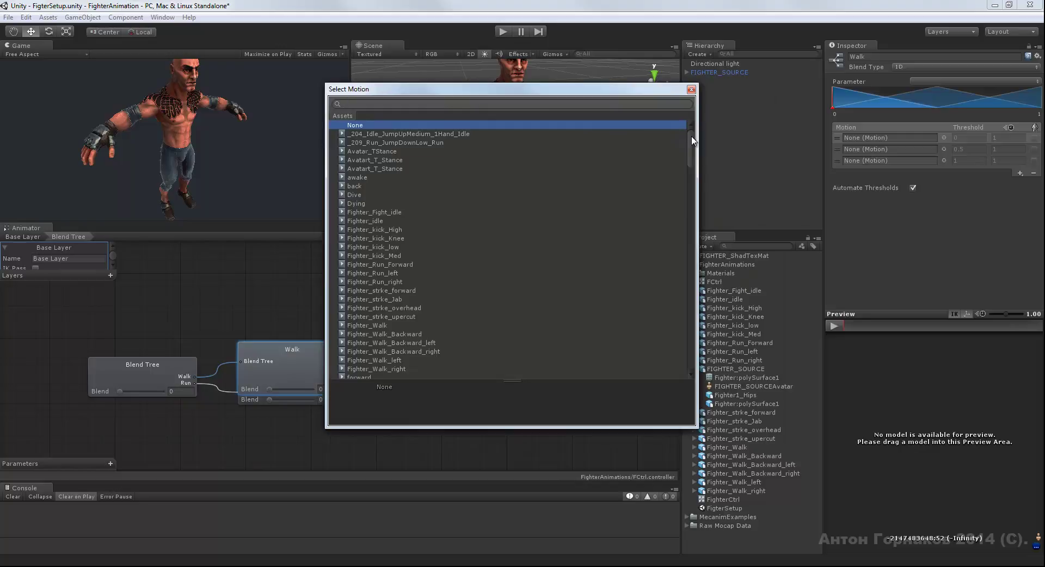
pyautogui.moveTo(692, 140); pyautogui.dragTo(694, 153)
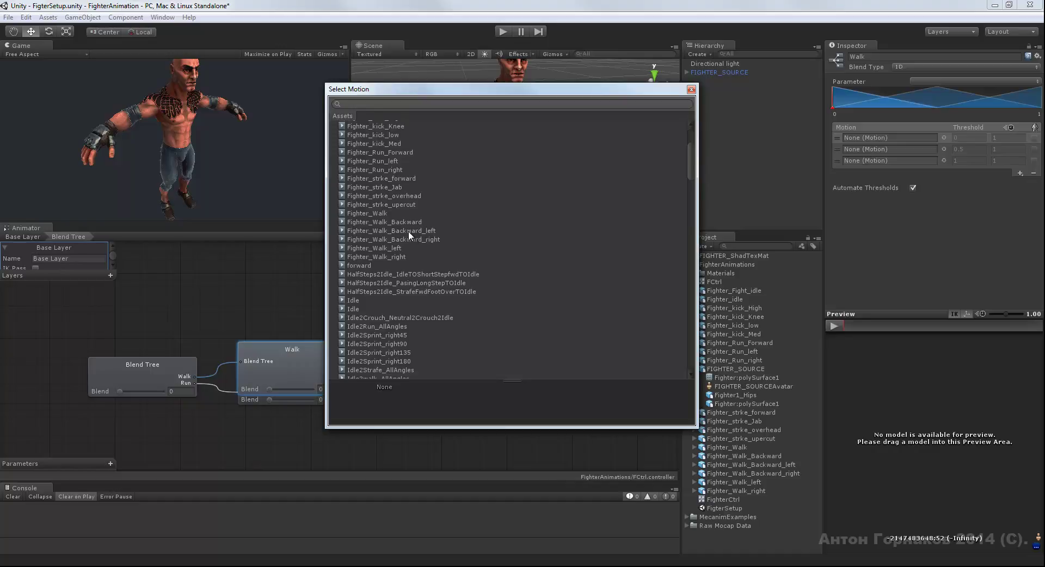
pyautogui.click(393, 213)
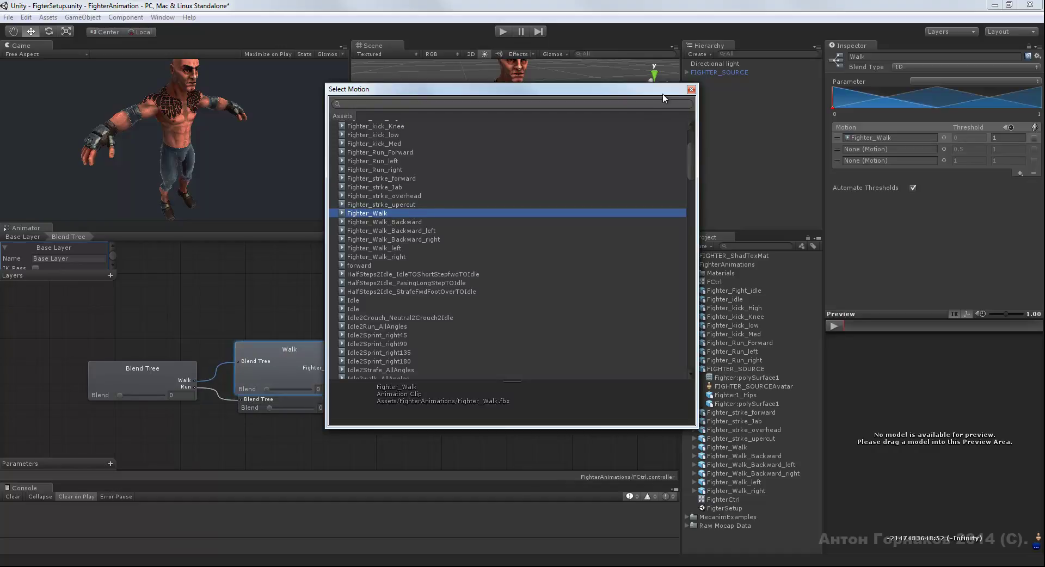
pyautogui.click(691, 89)
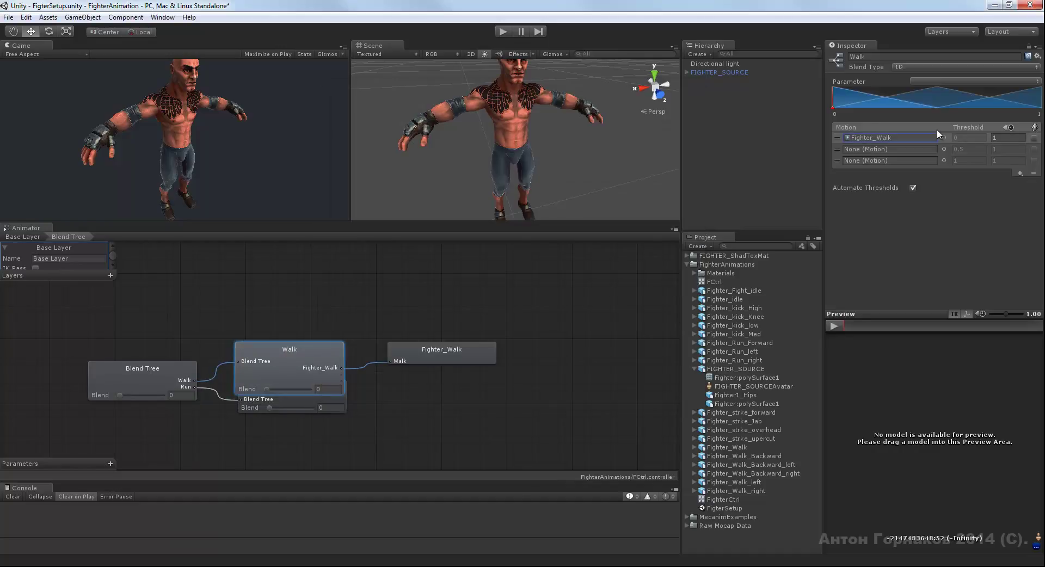
pyautogui.click(469, 348)
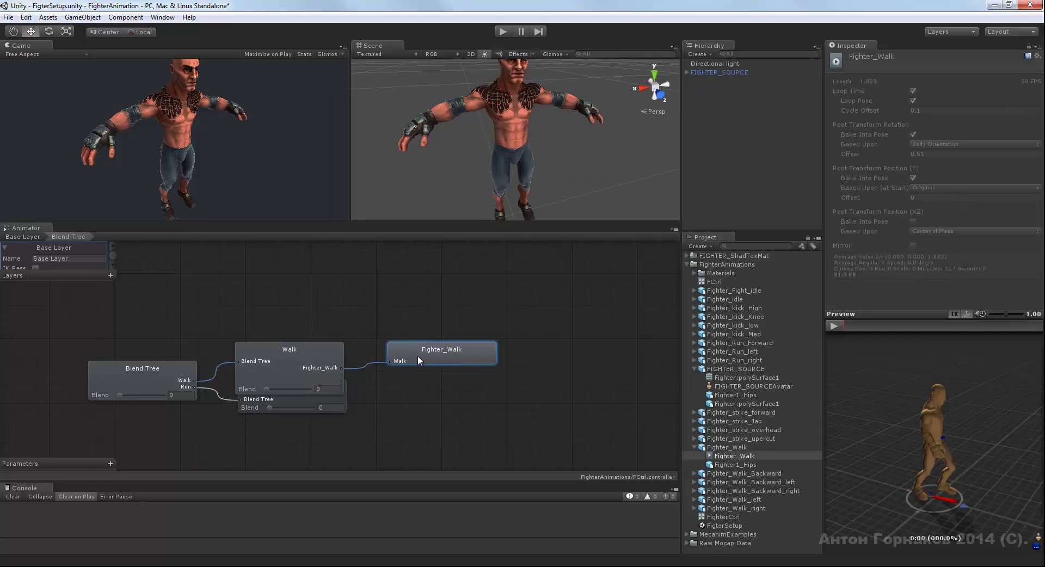
pyautogui.click(313, 363)
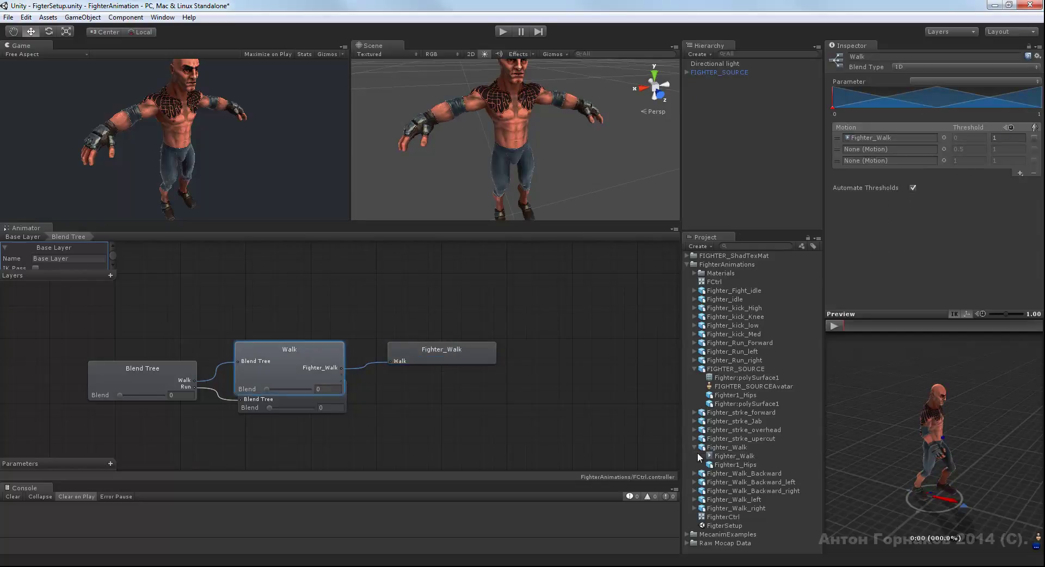
# Step: Fill the second slot with Fighter_Walk_left and the third with Fighter_Walk_right
pyautogui.click(694, 500)
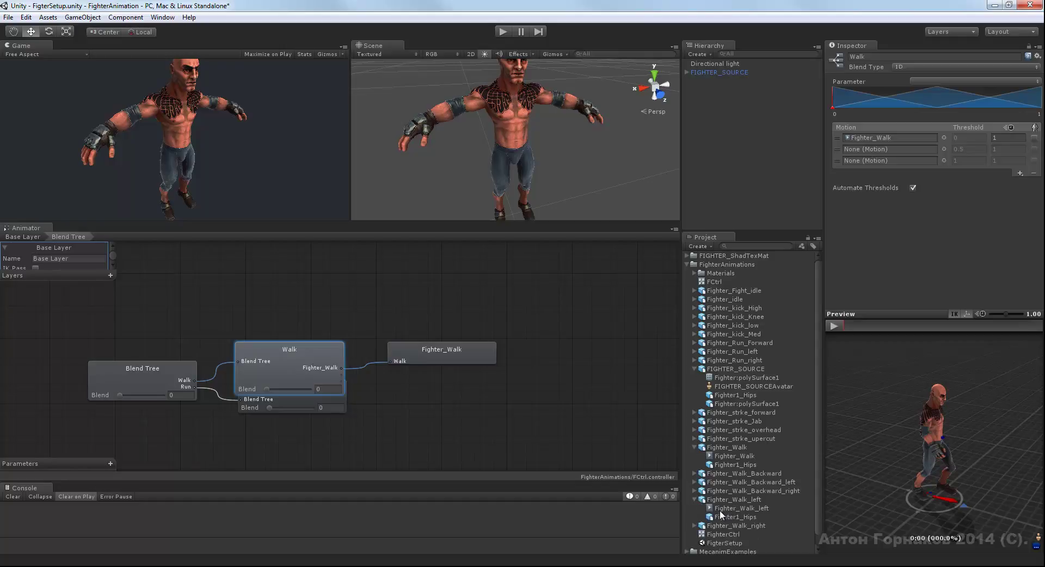
pyautogui.moveTo(719, 507); pyautogui.dragTo(867, 360)
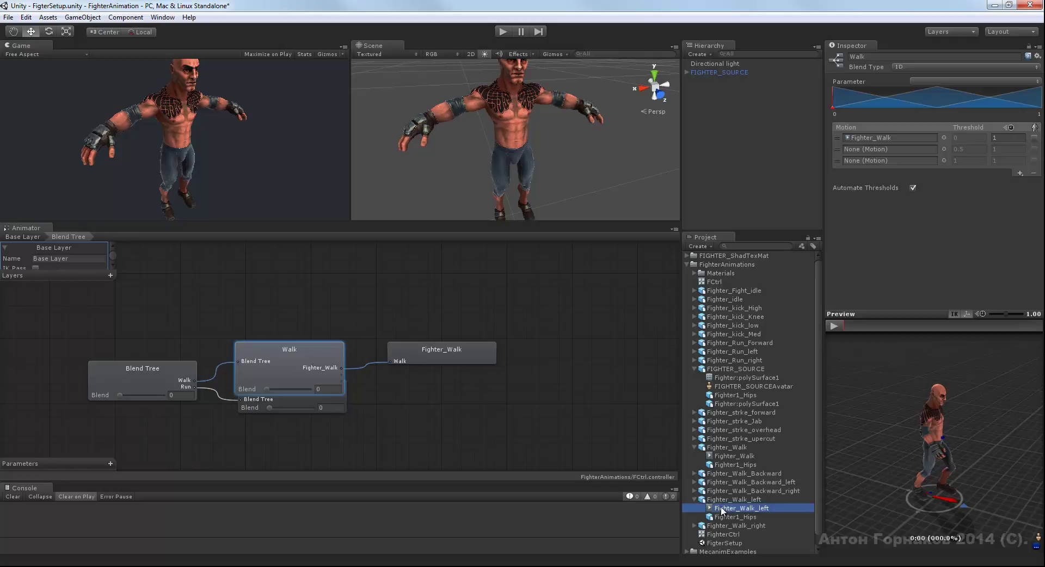
pyautogui.moveTo(906, 205); pyautogui.dragTo(908, 148)
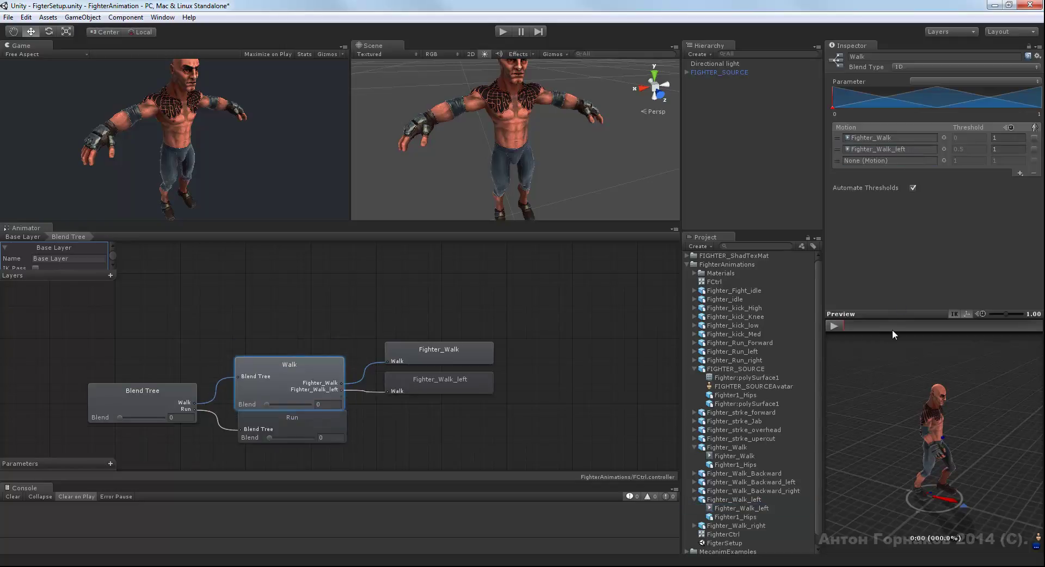
pyautogui.click(944, 161)
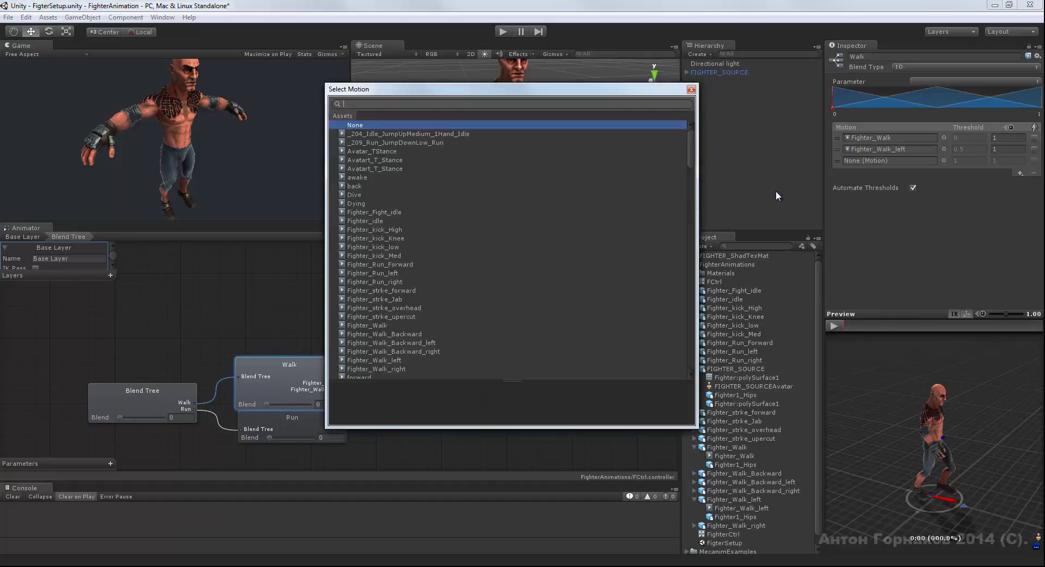
pyautogui.scroll(-5, 690, 172)
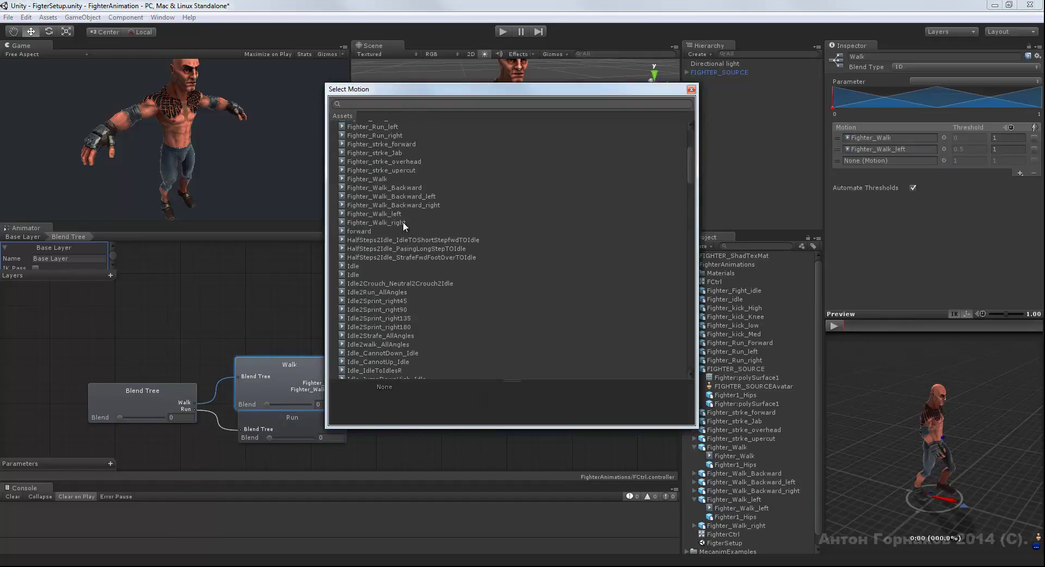
pyautogui.click(404, 222)
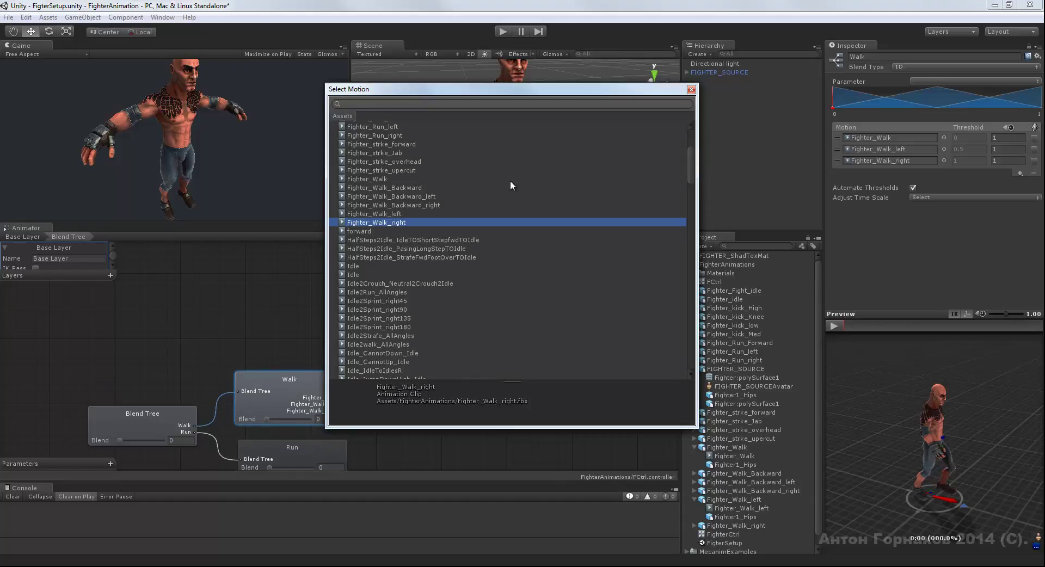
pyautogui.click(691, 89)
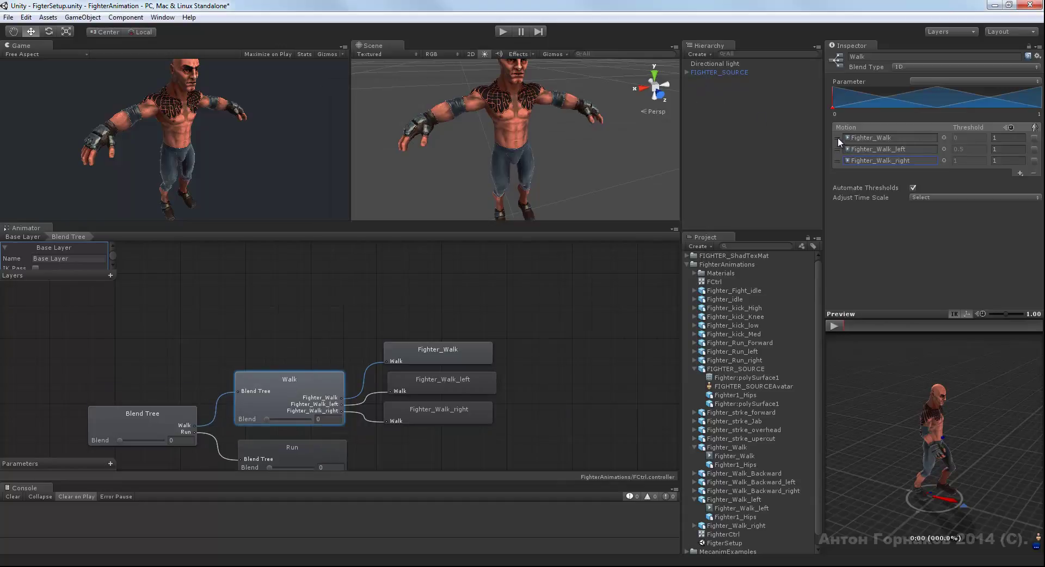
# Step: Move Fighter_Walk below Fighter_Walk_left in the motion list, then test the Blend slider
pyautogui.moveTo(838, 137); pyautogui.dragTo(838, 152)
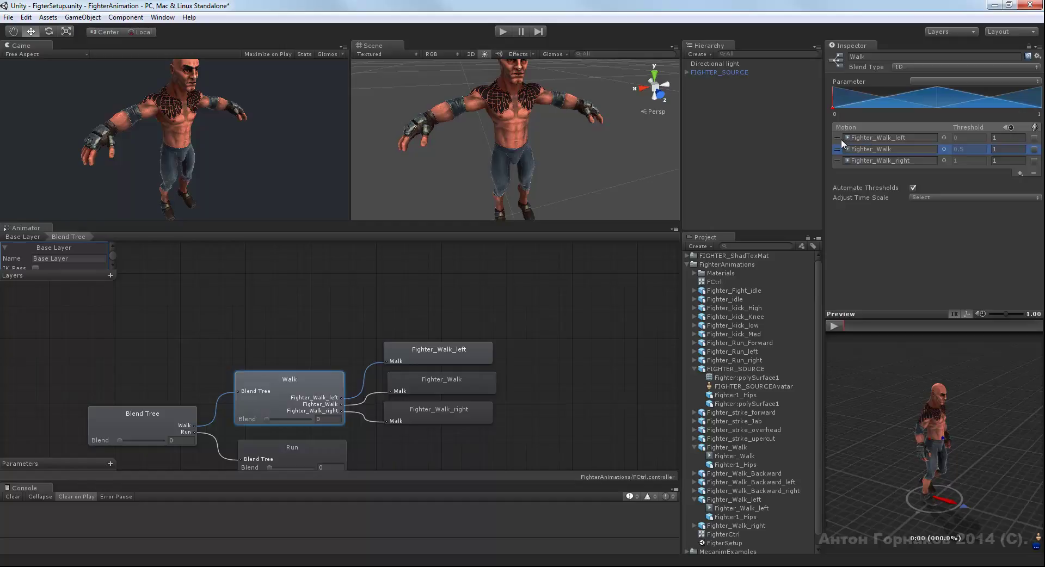
pyautogui.click(921, 137)
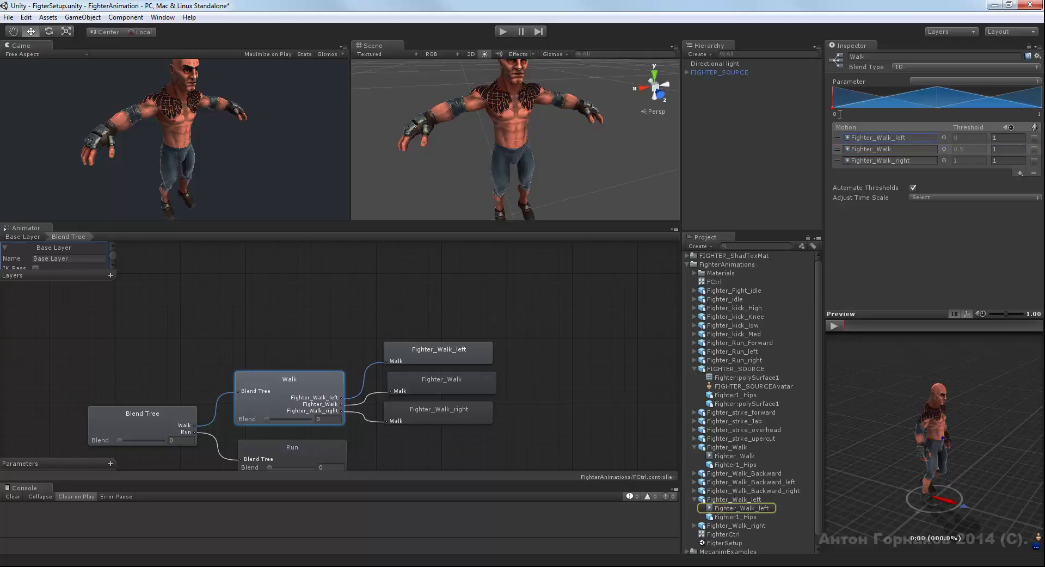
pyautogui.moveTo(840, 114); pyautogui.dragTo(852, 113)
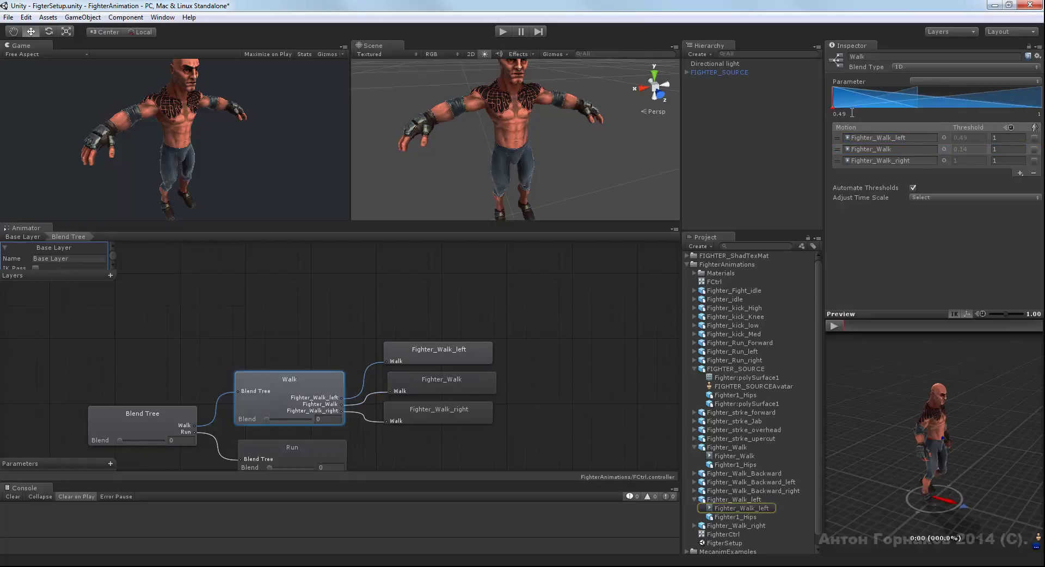
# Step: Turn off Automate Thresholds, set Fighter_Walk_left to -1, and preview blending left and right
pyautogui.click(913, 188)
pyautogui.click(973, 138)
pyautogui.write('-1')
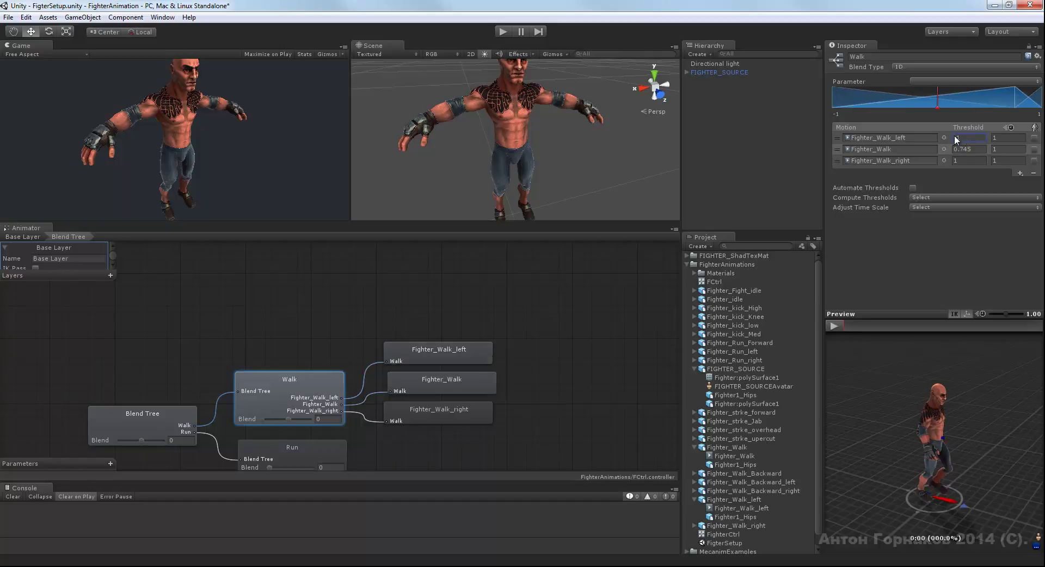
pyautogui.click(977, 149)
pyautogui.write('0')
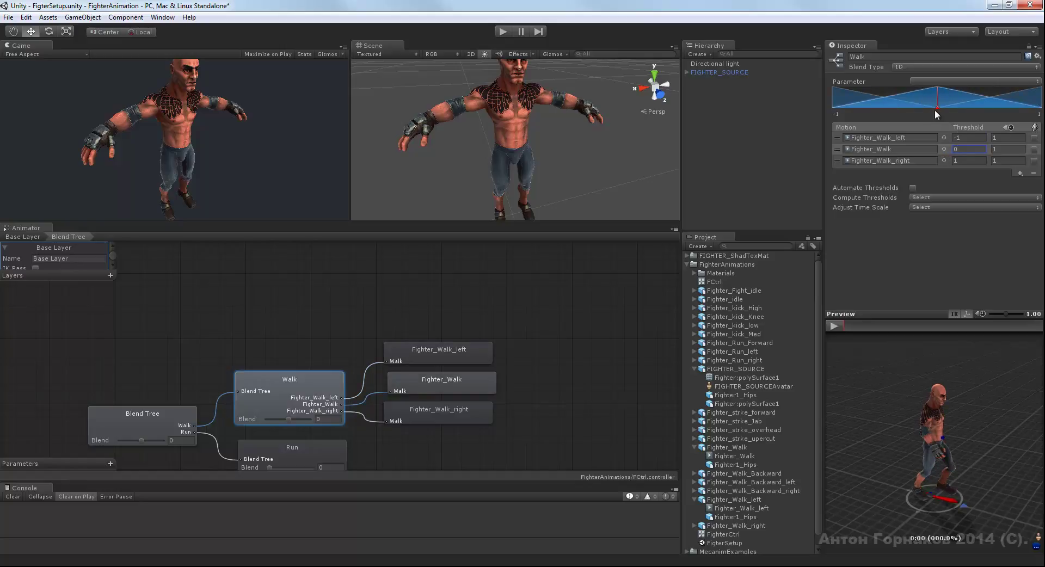
pyautogui.moveTo(936, 106); pyautogui.dragTo(905, 106)
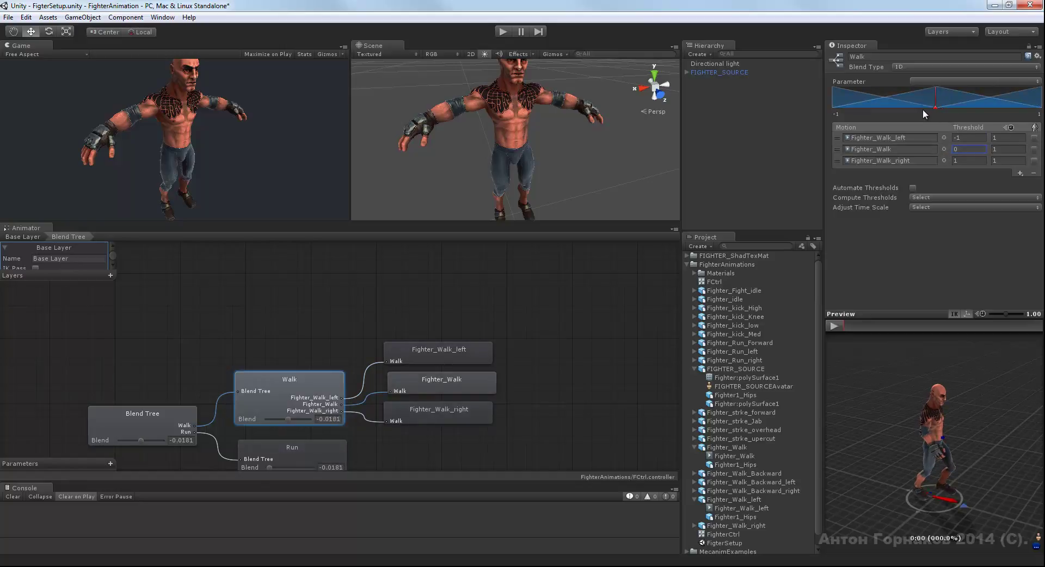
pyautogui.moveTo(936, 106)
pyautogui.mouseDown()
pyautogui.moveTo(1001, 110)
pyautogui.moveTo(934, 113)
pyautogui.mouseUp()
# Step: Set Fighter_Walk_right's threshold to 1, then set the Walk blend to -1 to test
pyautogui.moveTo(1037, 101)
pyautogui.mouseDown()
pyautogui.moveTo(1009, 100)
pyautogui.moveTo(1036, 99)
pyautogui.mouseUp()
pyautogui.moveTo(954, 161); pyautogui.dragTo(976, 162)
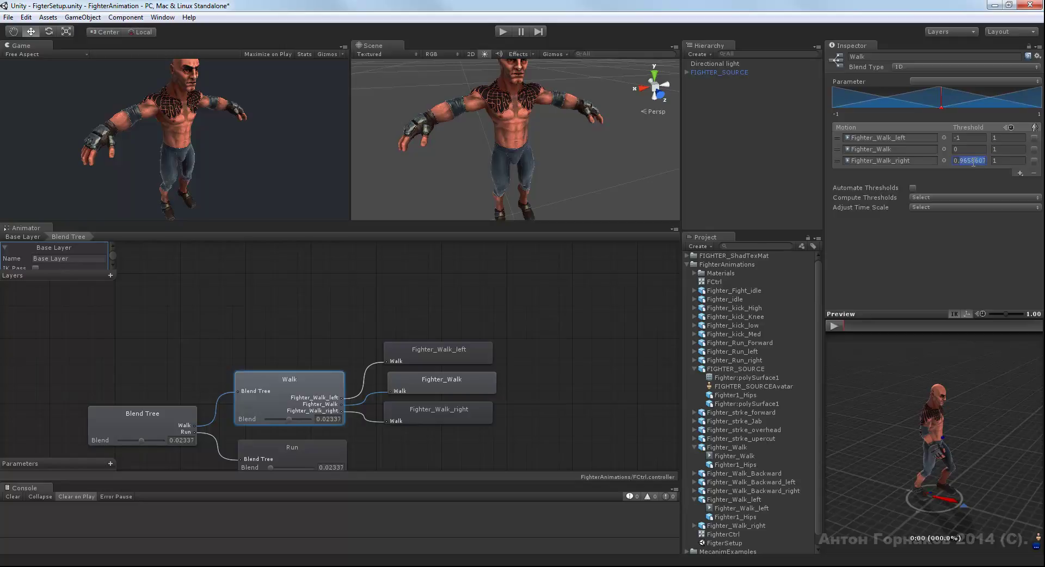
pyautogui.press('BackSpace')
pyautogui.write('1')
pyautogui.click(962, 138)
pyautogui.moveTo(287, 418)
pyautogui.mouseDown()
pyautogui.moveTo(265, 419)
pyautogui.moveTo(310, 419)
pyautogui.moveTo(288, 419)
pyautogui.moveTo(298, 419)
pyautogui.mouseUp()
# Step: Play the Walk blend in a widened preview, then show Fighter_Walk's import settings (frames 1–32)
pyautogui.click(838, 325)
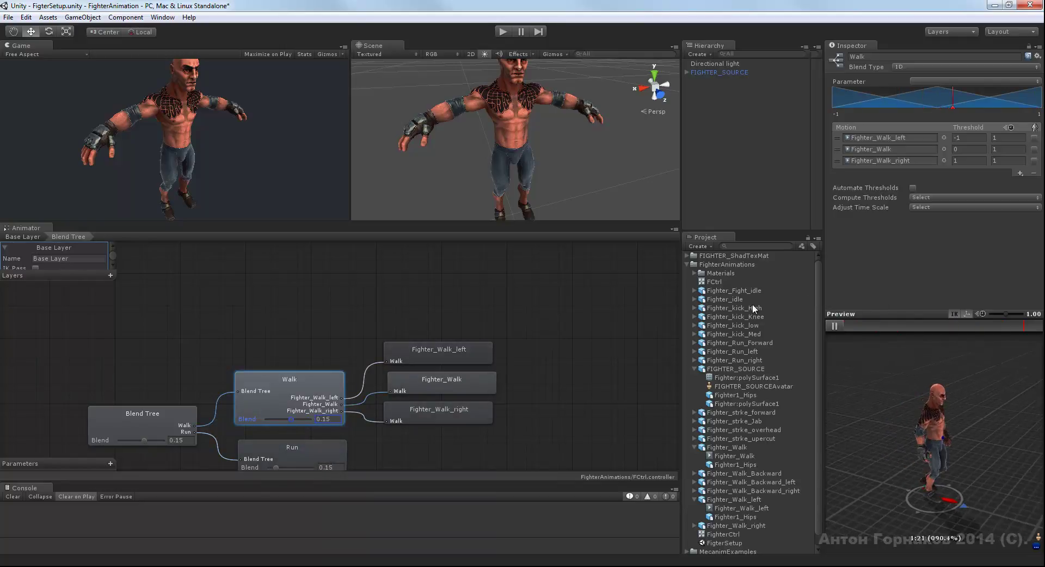
pyautogui.moveTo(823, 308)
pyautogui.mouseDown()
pyautogui.moveTo(659, 311)
pyautogui.moveTo(706, 228)
pyautogui.mouseUp()
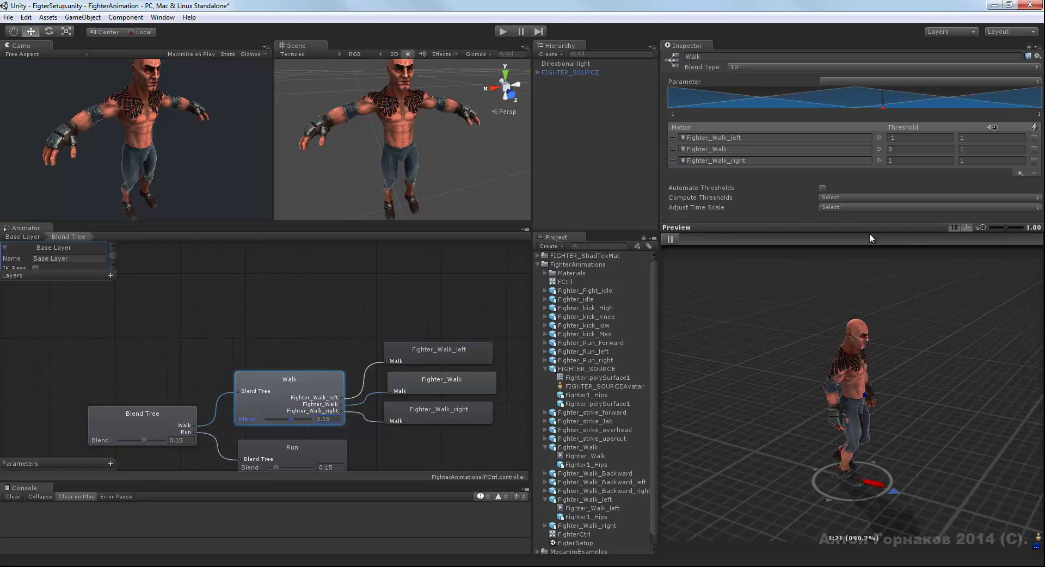
pyautogui.click(671, 238)
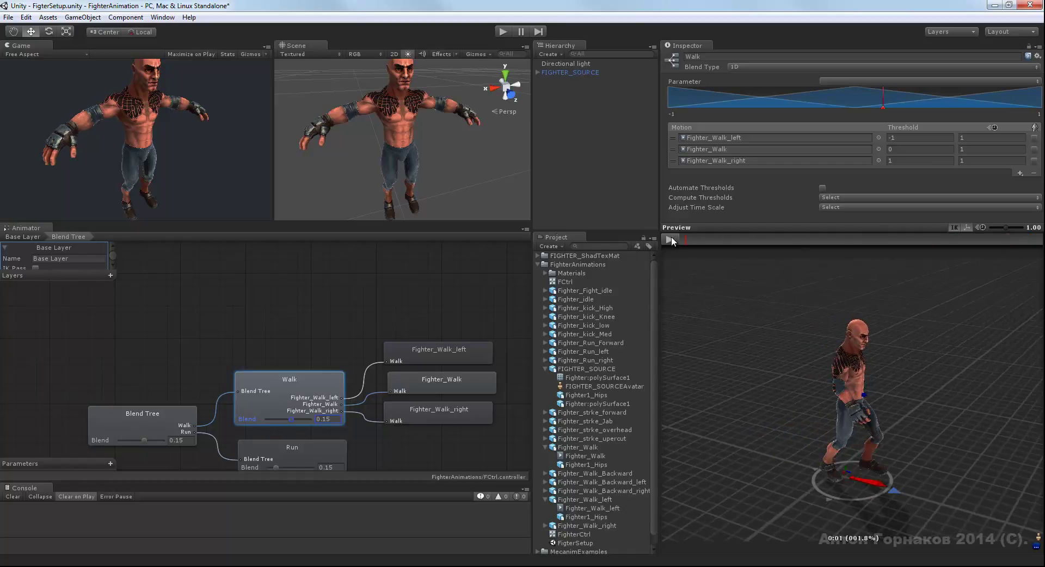
pyautogui.moveTo(654, 336); pyautogui.dragTo(654, 357)
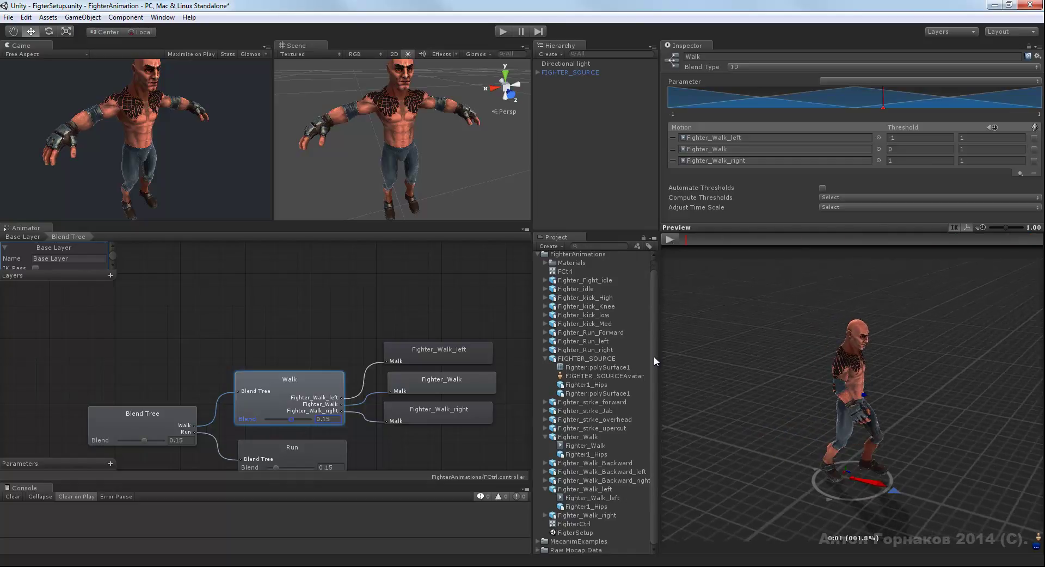
pyautogui.click(578, 437)
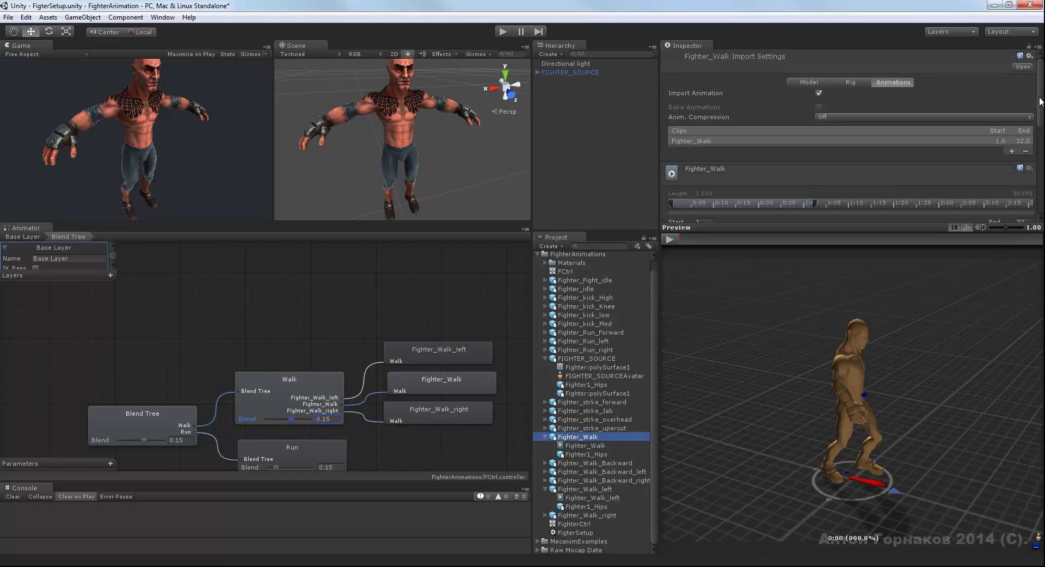
# Step: Uncheck Root Transform Rotation Bake Into Pose for the Fighter_Walk clip
pyautogui.moveTo(1040, 101); pyautogui.dragTo(1041, 191)
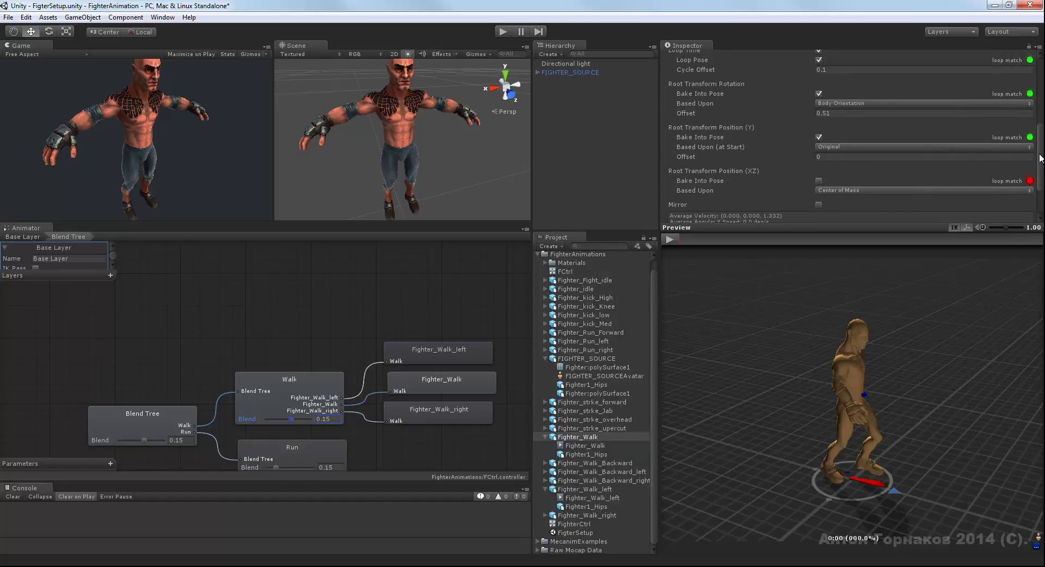
pyautogui.scroll(1, 955, 181)
pyautogui.moveTo(867, 226); pyautogui.dragTo(875, 278)
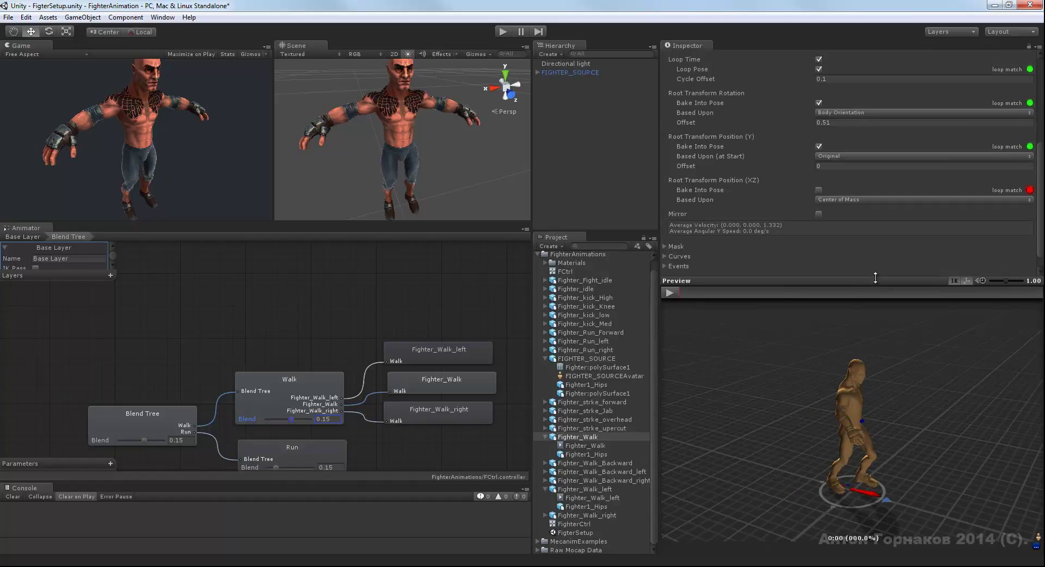
pyautogui.scroll(2, 1037, 140)
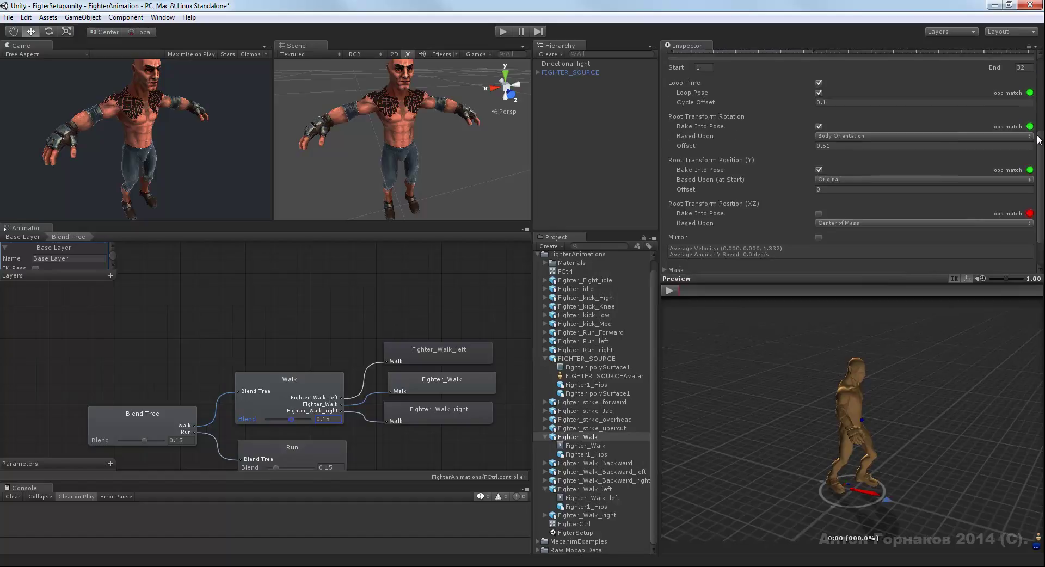
pyautogui.scroll(1, 1037, 139)
pyautogui.scroll(1, 712, 150)
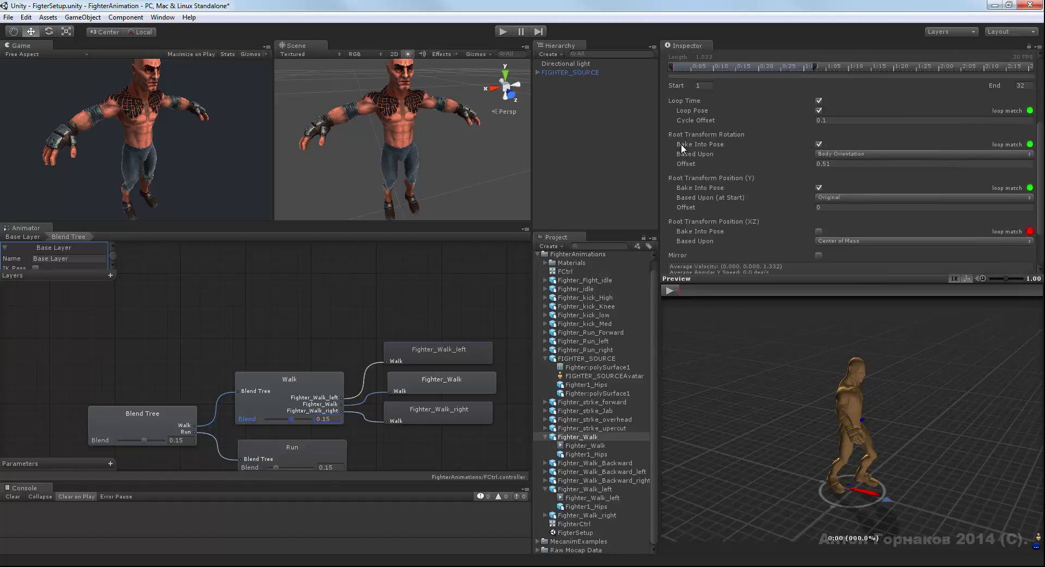
pyautogui.click(818, 145)
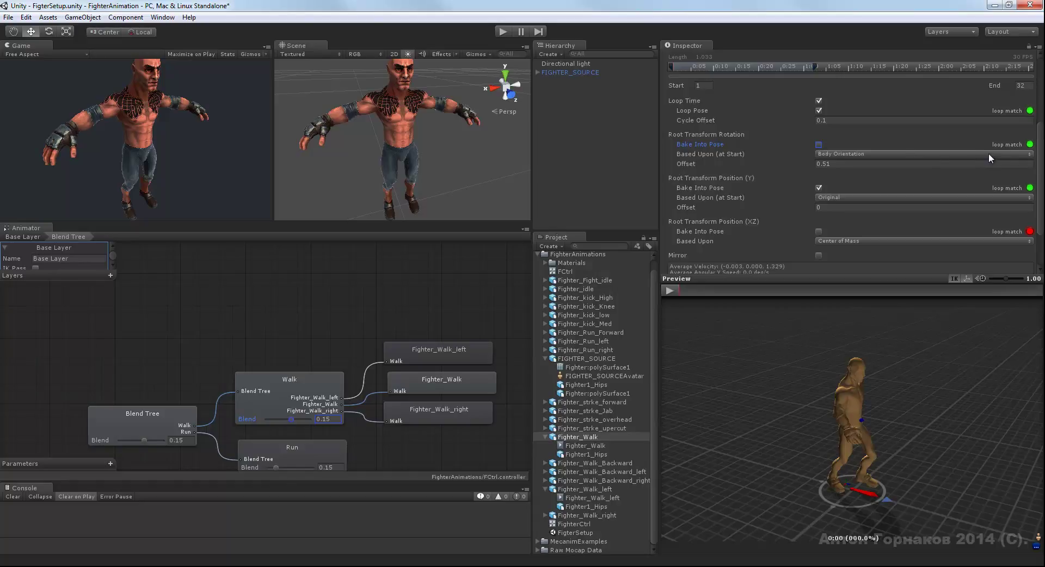
# Step: Set the root rotation offset to 0.38, apply, and show Fighter_Walk_left's import settings
pyautogui.moveTo(1042, 156); pyautogui.dragTo(1043, 161)
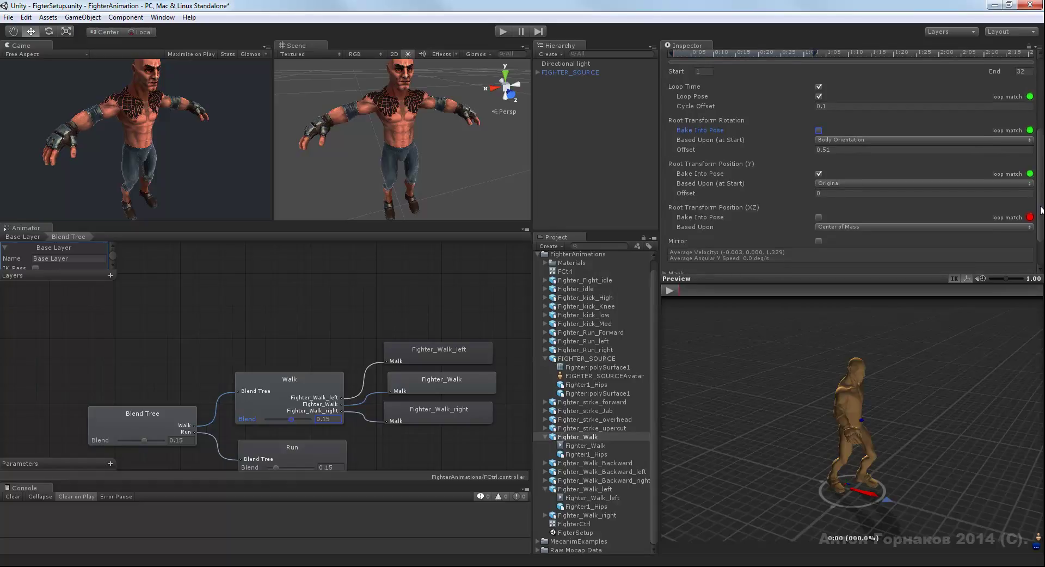
pyautogui.scroll(-3, 1042, 210)
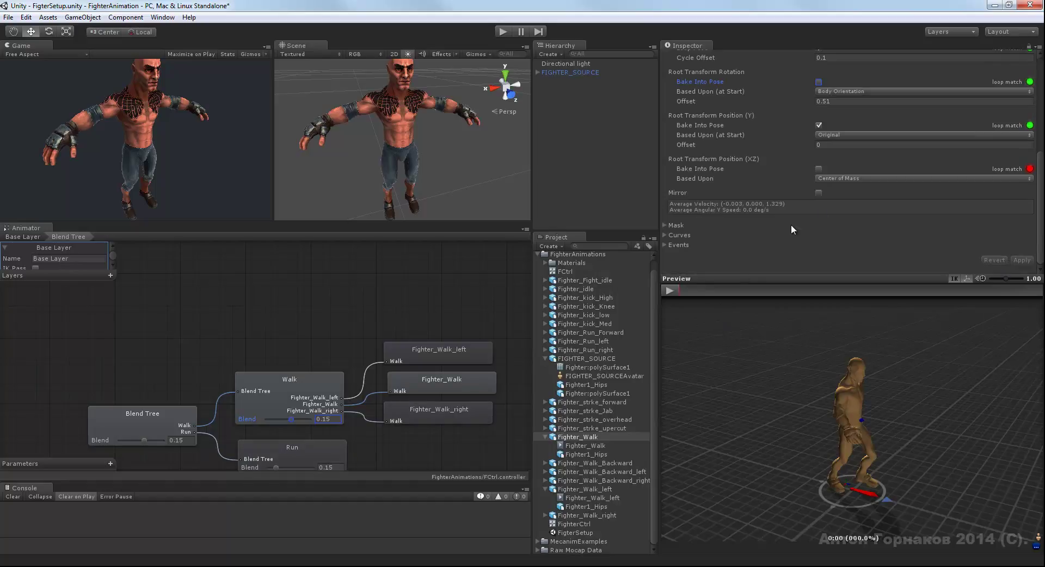
pyautogui.scroll(1, 1041, 179)
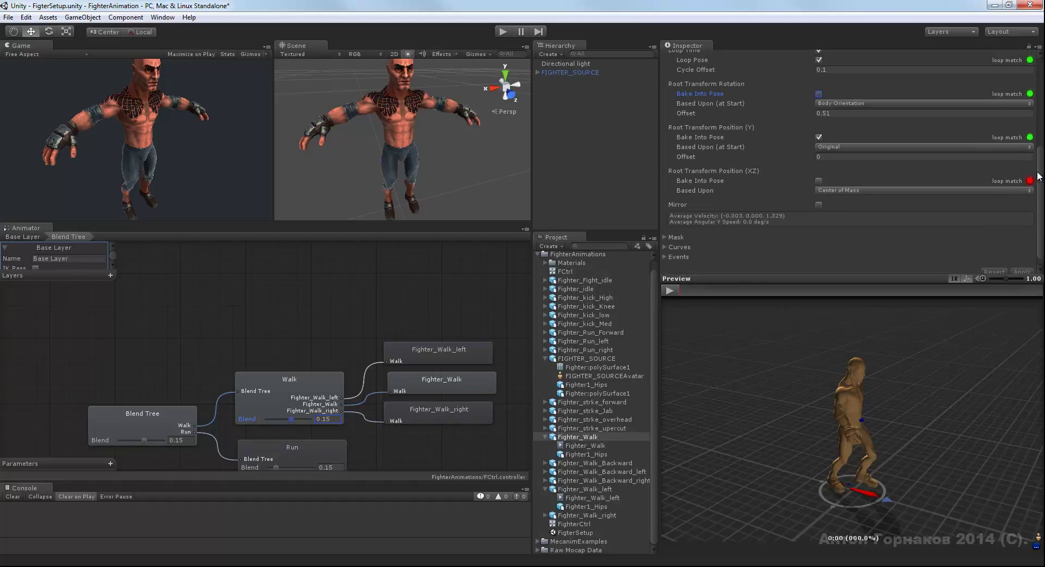
pyautogui.click(745, 115)
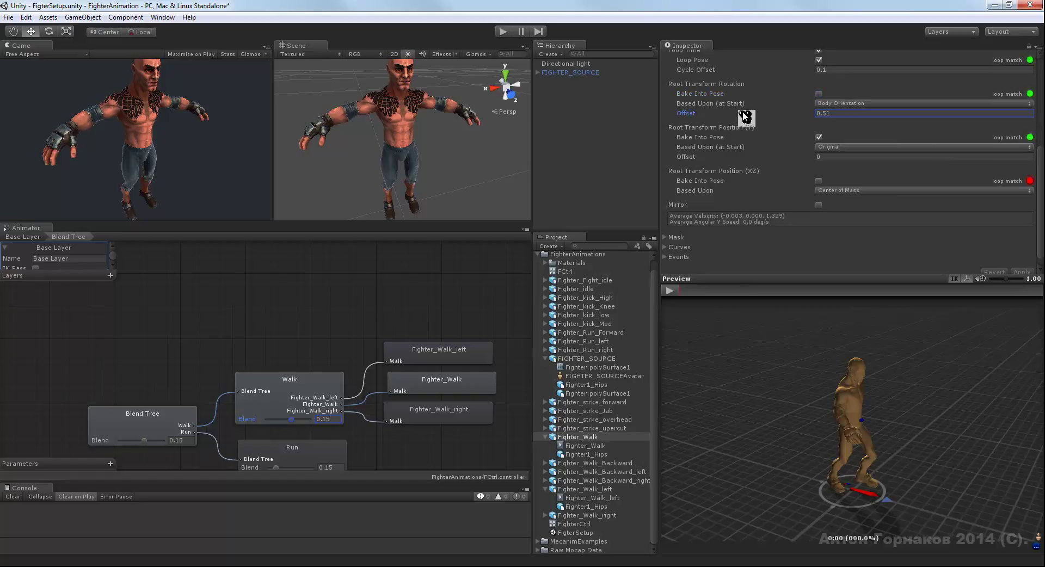
pyautogui.moveTo(746, 115); pyautogui.dragTo(743, 116)
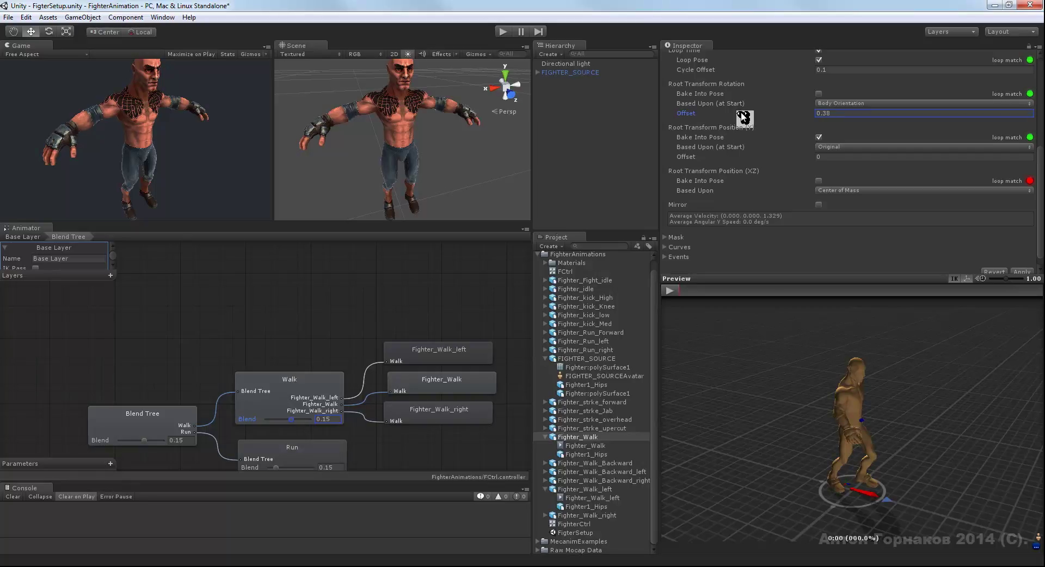
pyautogui.click(1021, 271)
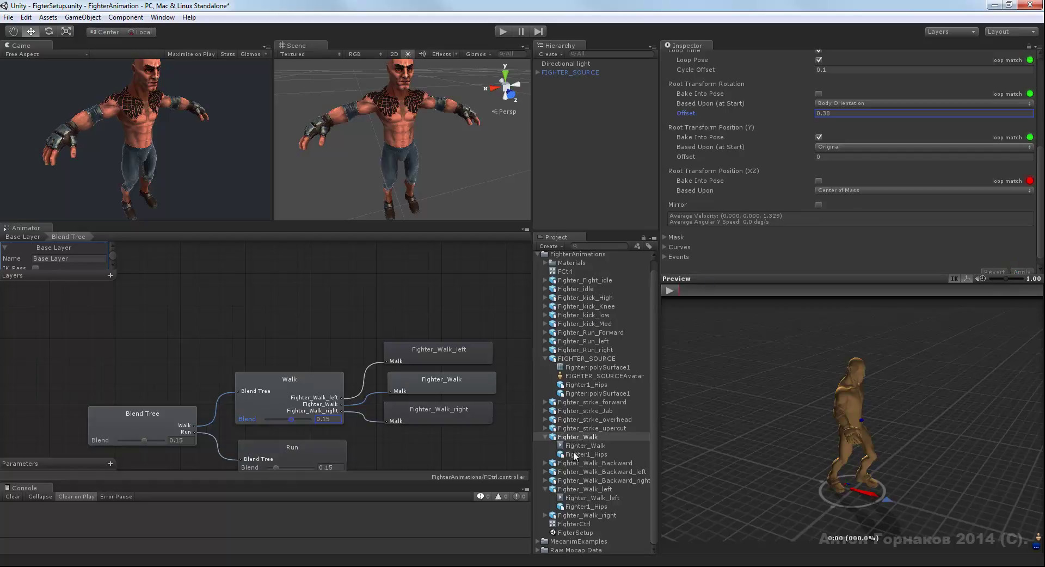
pyautogui.click(586, 489)
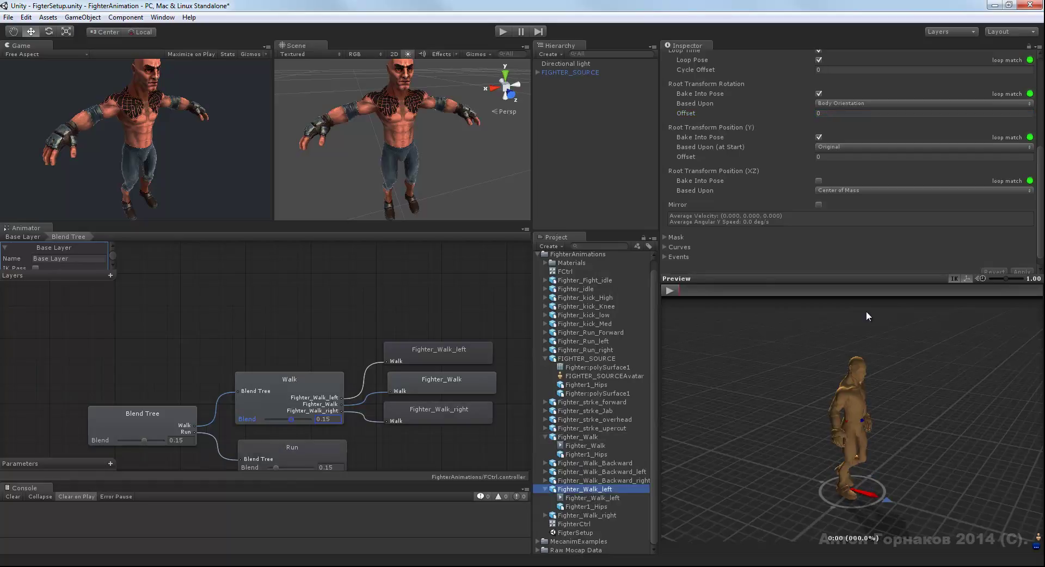
# Step: Preview Fighter_Walk_left and compare its end against the Fighter_Walk clip's final frames
pyautogui.click(669, 291)
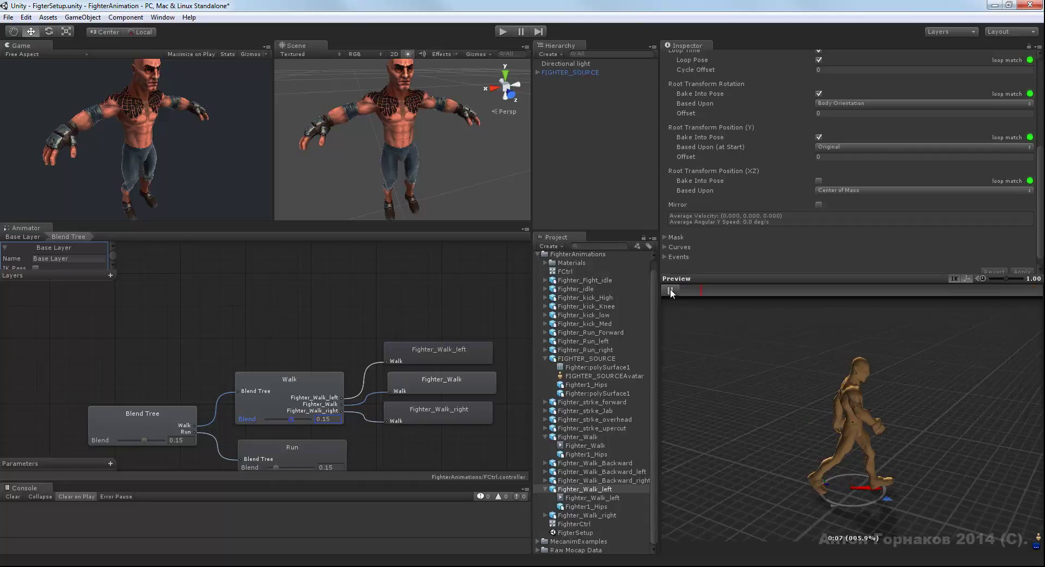
pyautogui.click(671, 288)
pyautogui.click(592, 437)
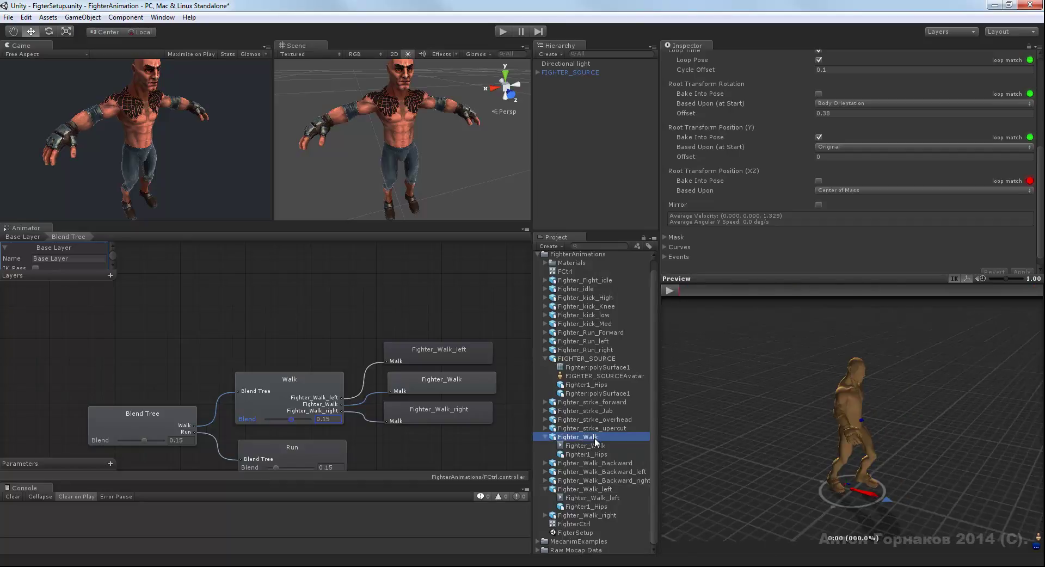
pyautogui.moveTo(684, 290); pyautogui.dragTo(883, 285)
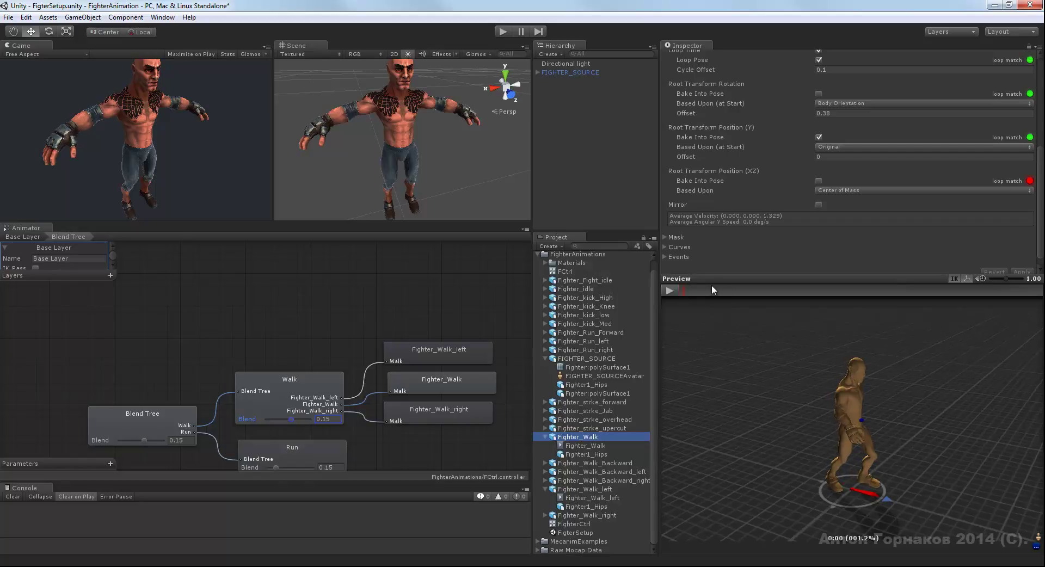
pyautogui.moveTo(985, 288); pyautogui.dragTo(1037, 291)
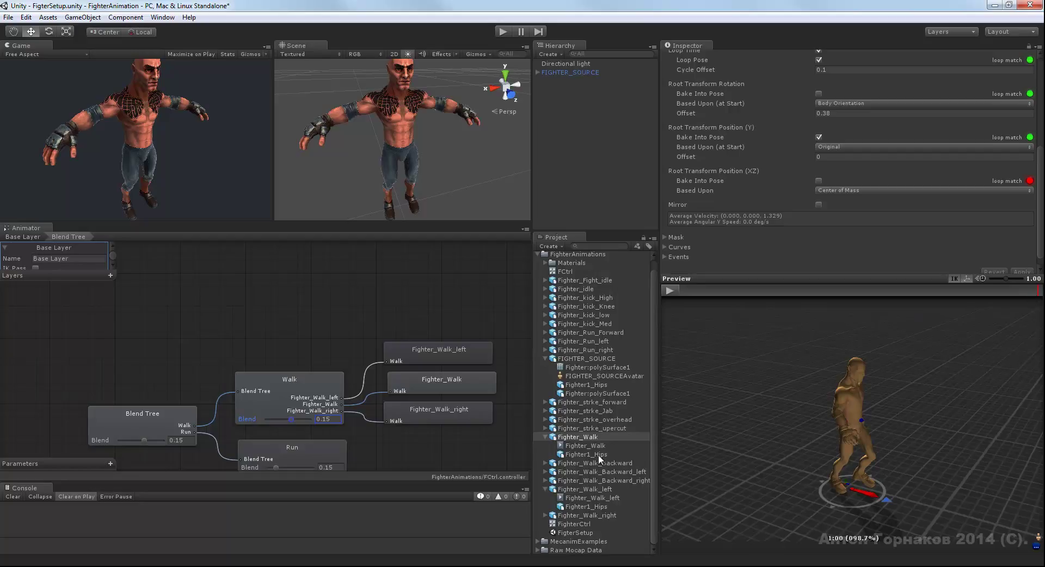
pyautogui.click(599, 489)
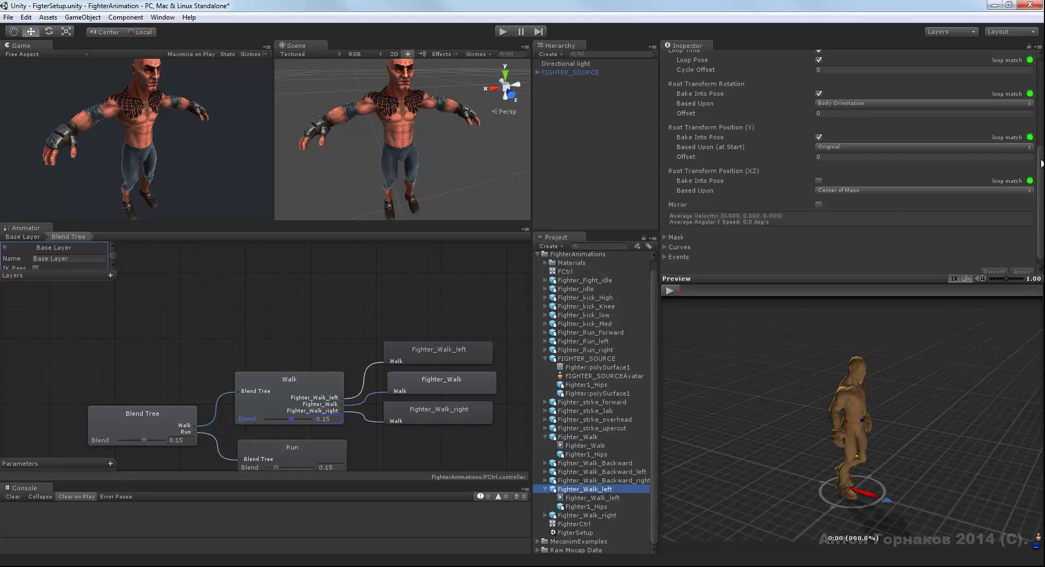
# Step: Uncheck root rotation Bake Into Pose for Fighter_Walk_left, keeping the basis on Body Orientation
pyautogui.moveTo(1039, 156); pyautogui.dragTo(1033, 141)
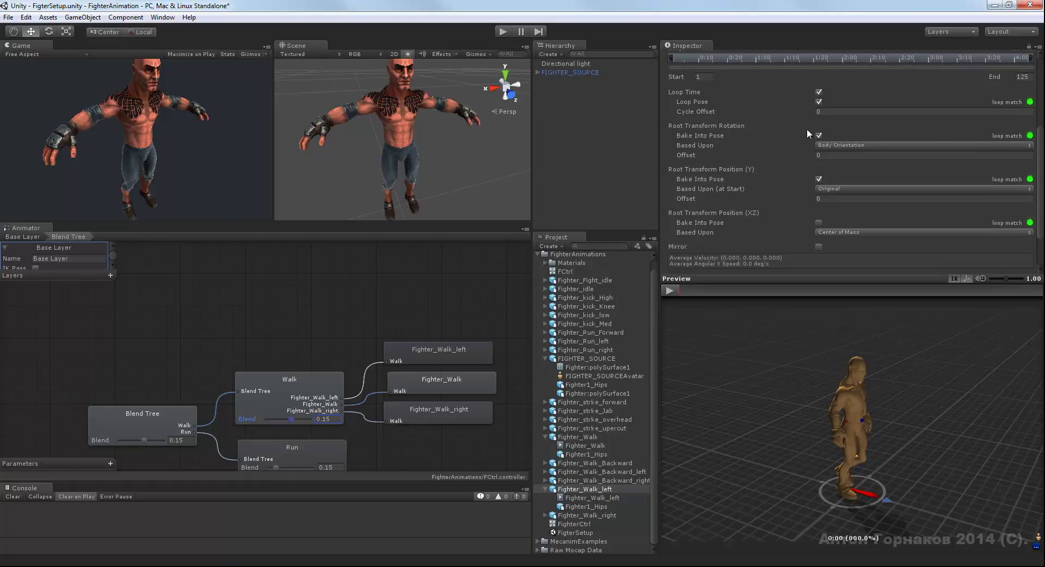
pyautogui.click(818, 136)
pyautogui.scroll(-1, 979, 153)
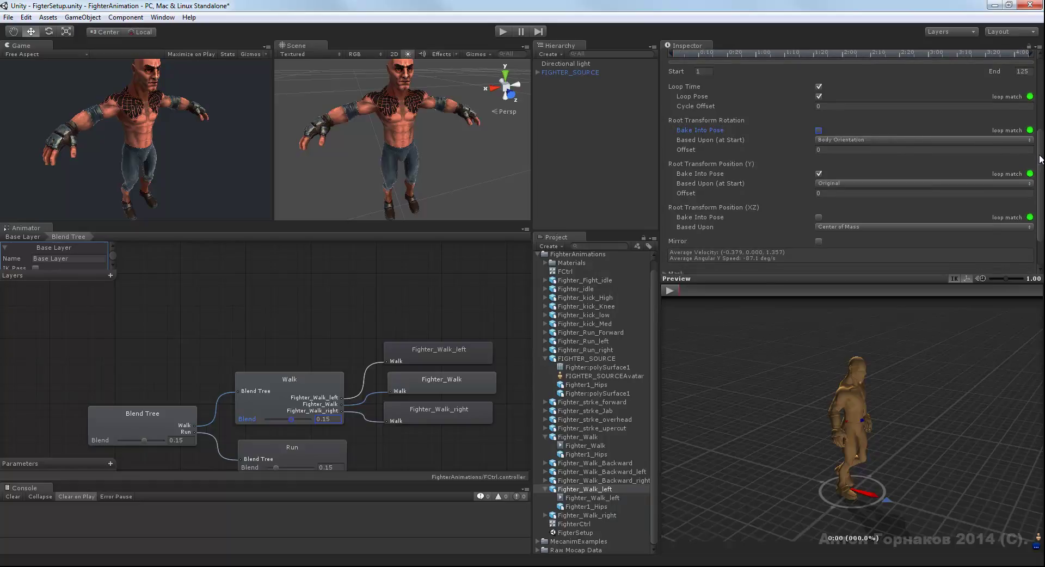
pyautogui.click(835, 138)
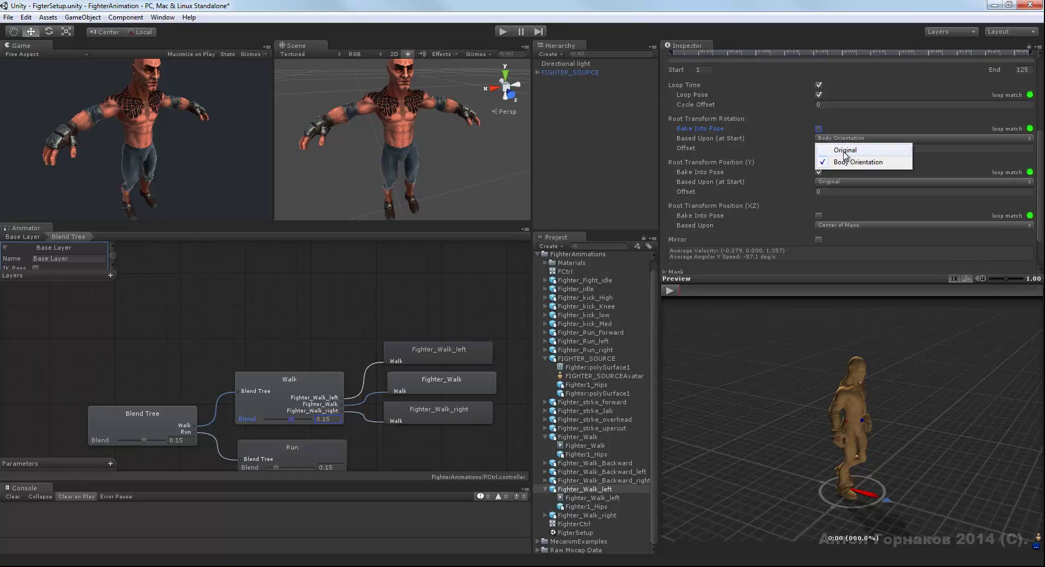
pyautogui.click(846, 150)
pyautogui.click(845, 139)
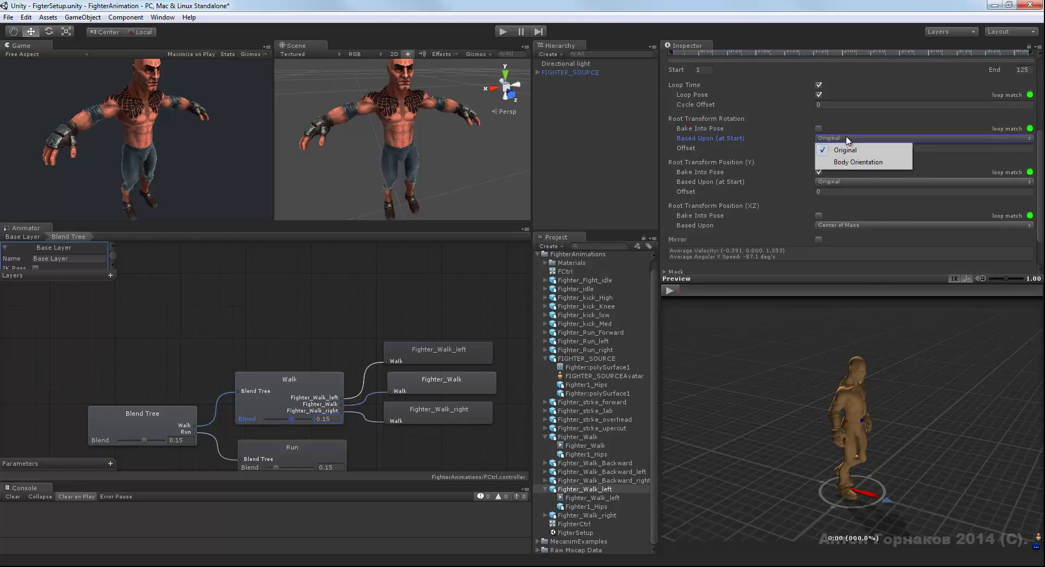
pyautogui.click(847, 162)
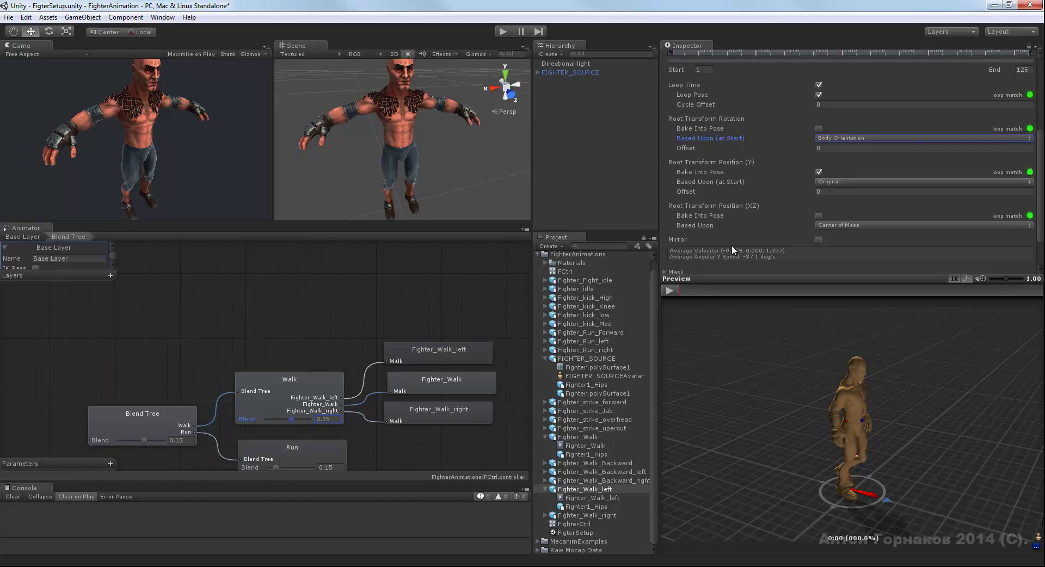
# Step: Trim the Fighter_Walk_left clip to end at frame 32 and preview it
pyautogui.scroll(-2, 1041, 171)
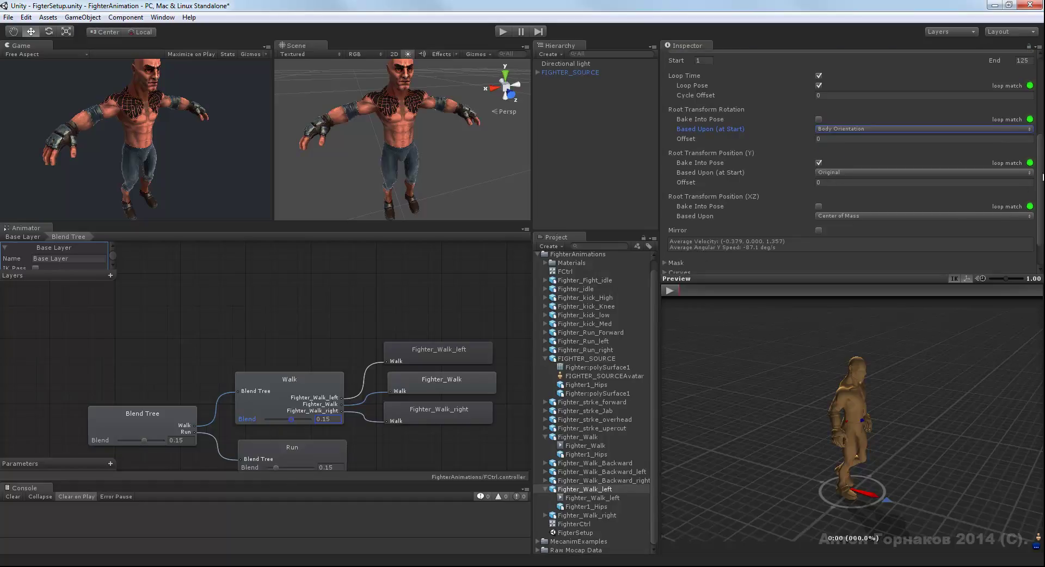
pyautogui.scroll(3, 1043, 157)
pyautogui.moveTo(1043, 156); pyautogui.dragTo(1029, 126)
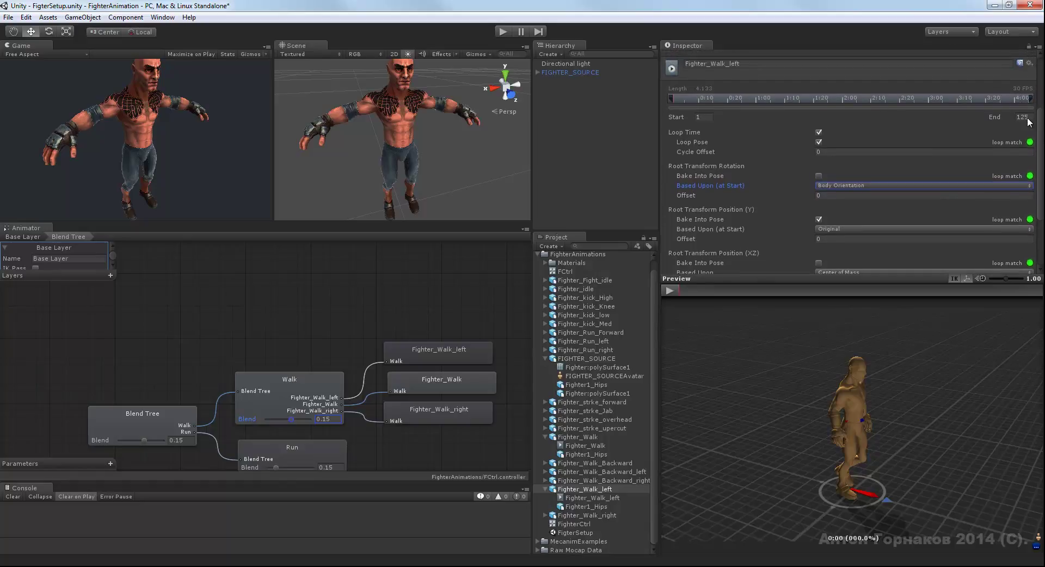
pyautogui.click(1025, 125)
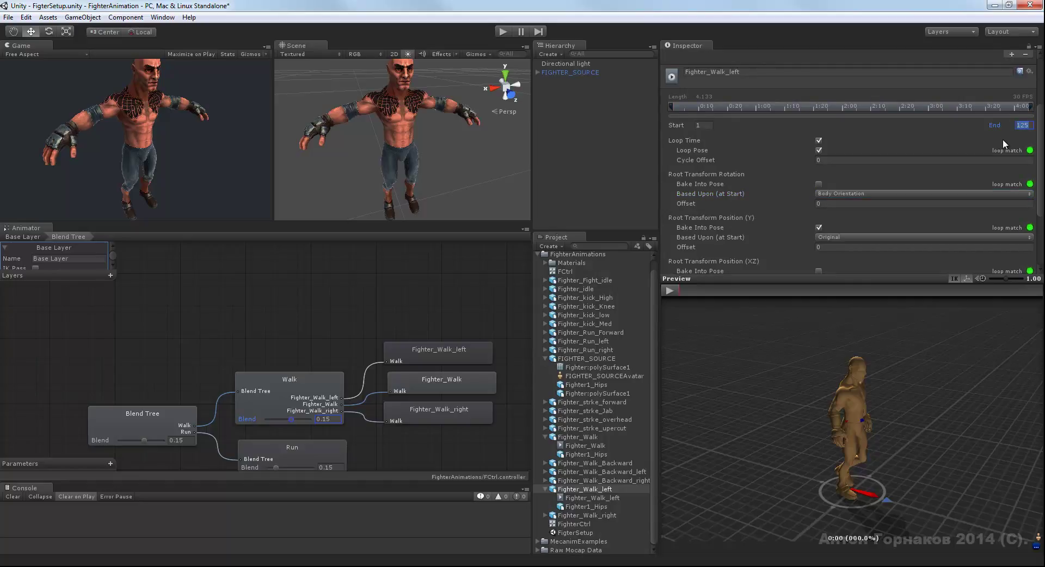
pyautogui.write('32')
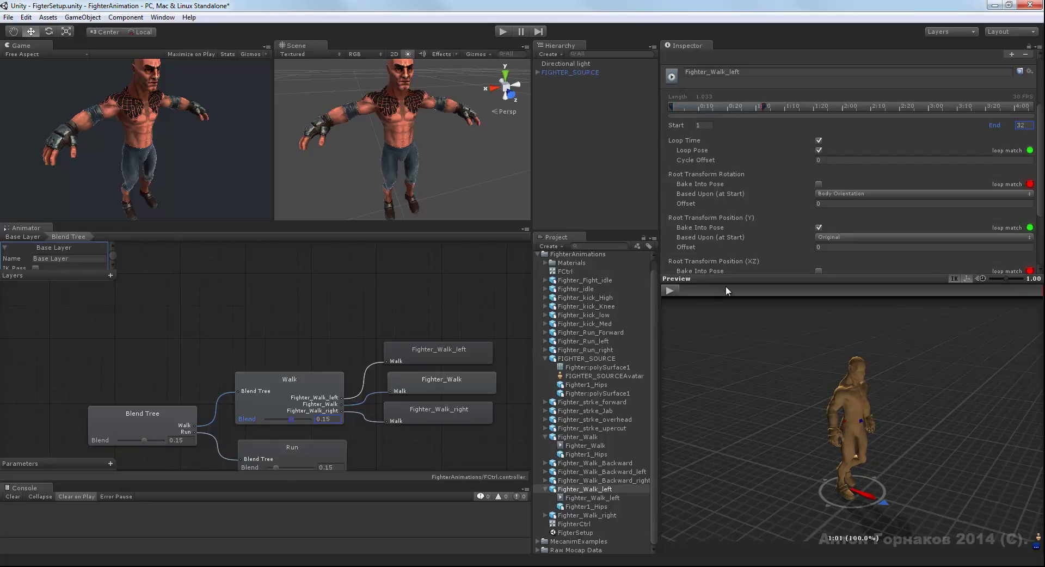
pyautogui.moveTo(690, 287)
pyautogui.mouseDown()
pyautogui.moveTo(678, 291)
pyautogui.moveTo(1019, 289)
pyautogui.mouseUp()
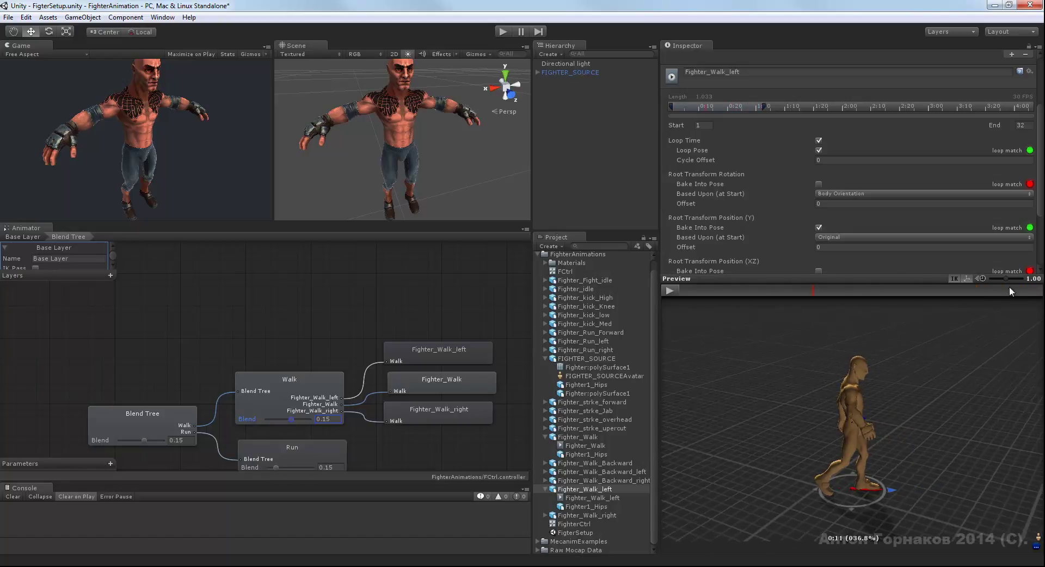
pyautogui.click(674, 285)
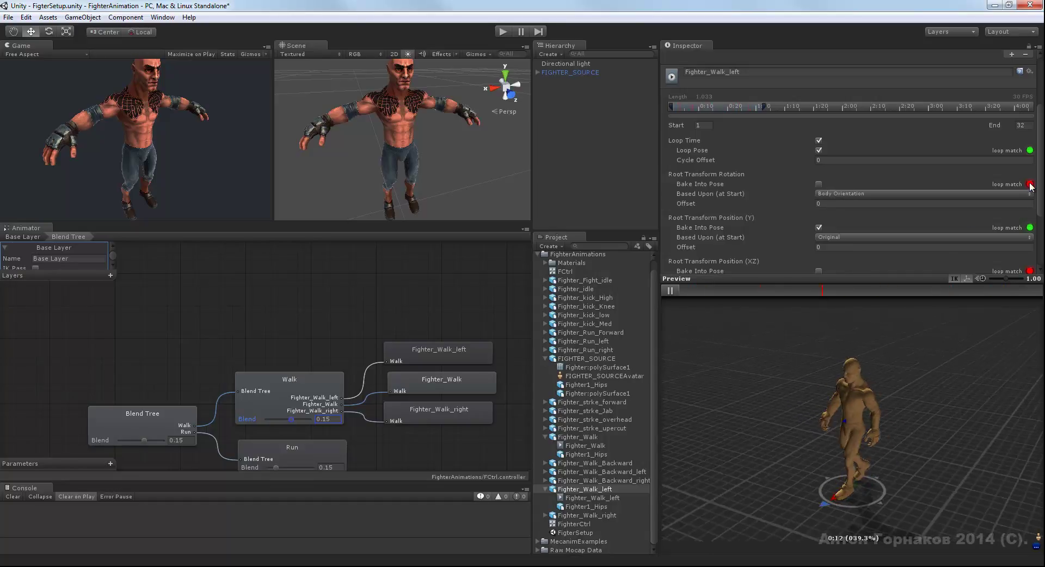
# Step: Apply the Fighter_Walk_left import changes
pyautogui.moveTo(1040, 206); pyautogui.dragTo(1042, 231)
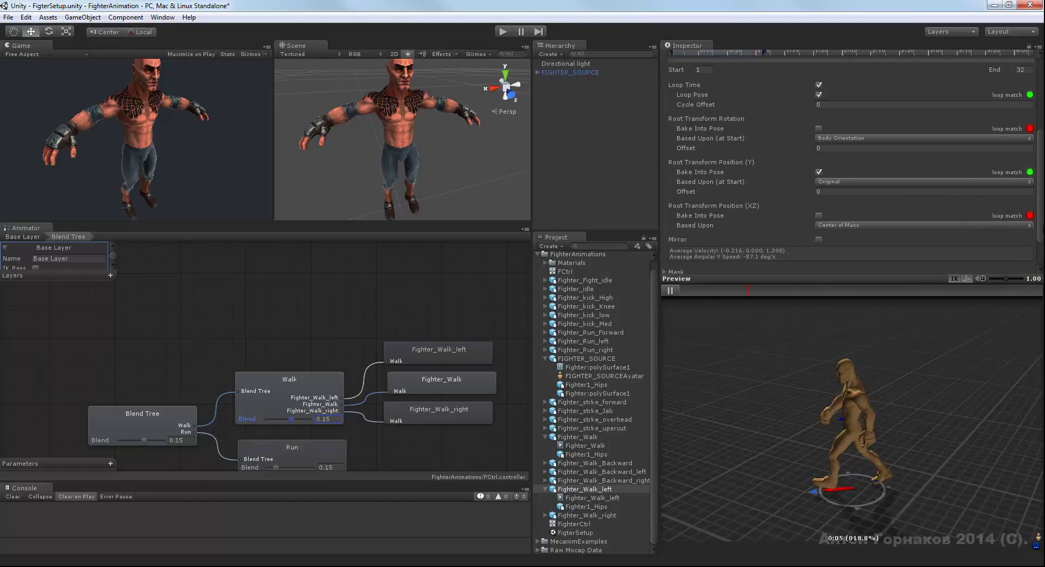
pyautogui.moveTo(1042, 232); pyautogui.dragTo(1043, 230)
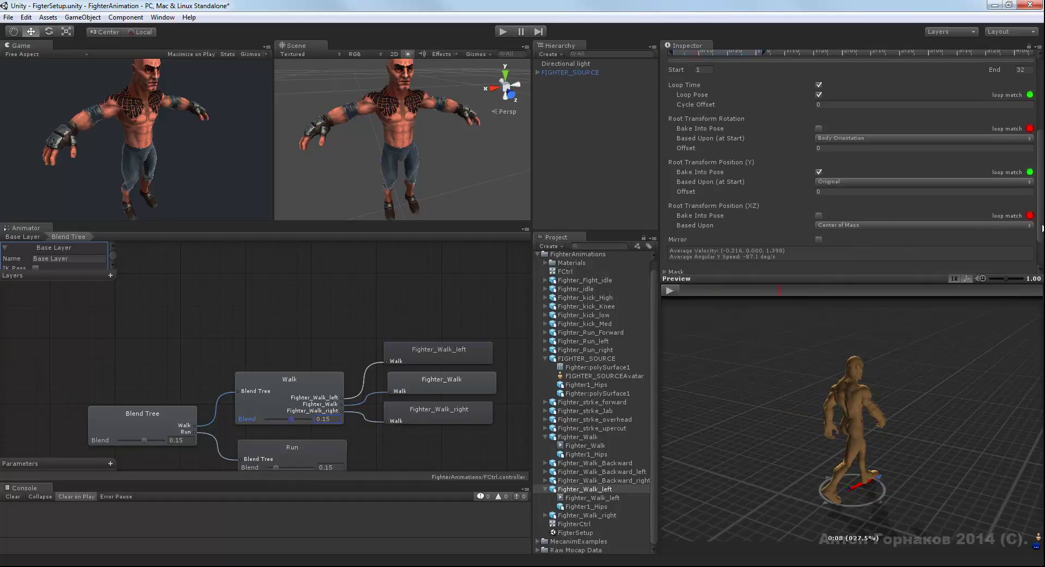
pyautogui.moveTo(1043, 228); pyautogui.dragTo(1043, 254)
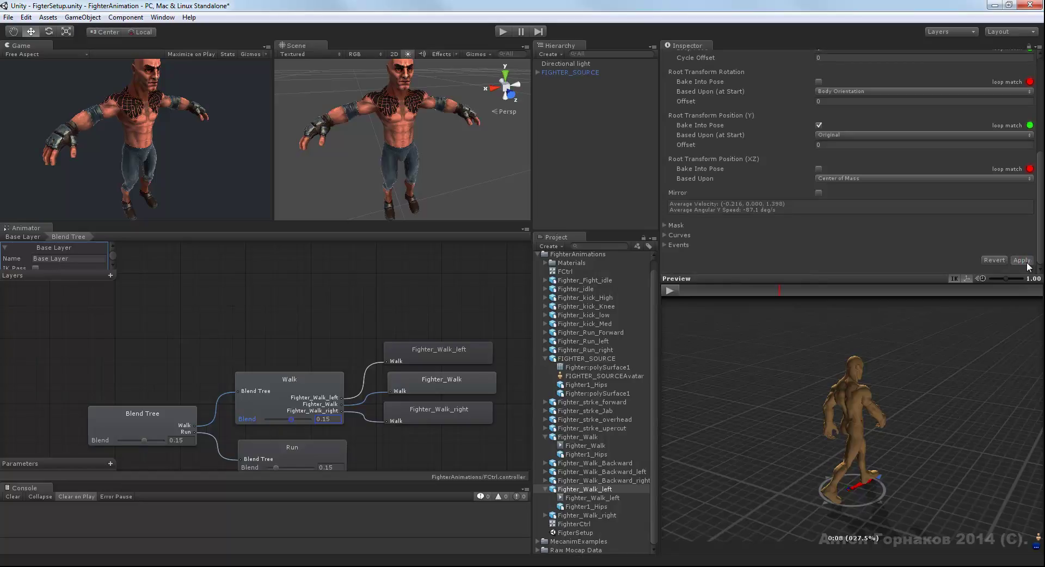
pyautogui.click(1025, 262)
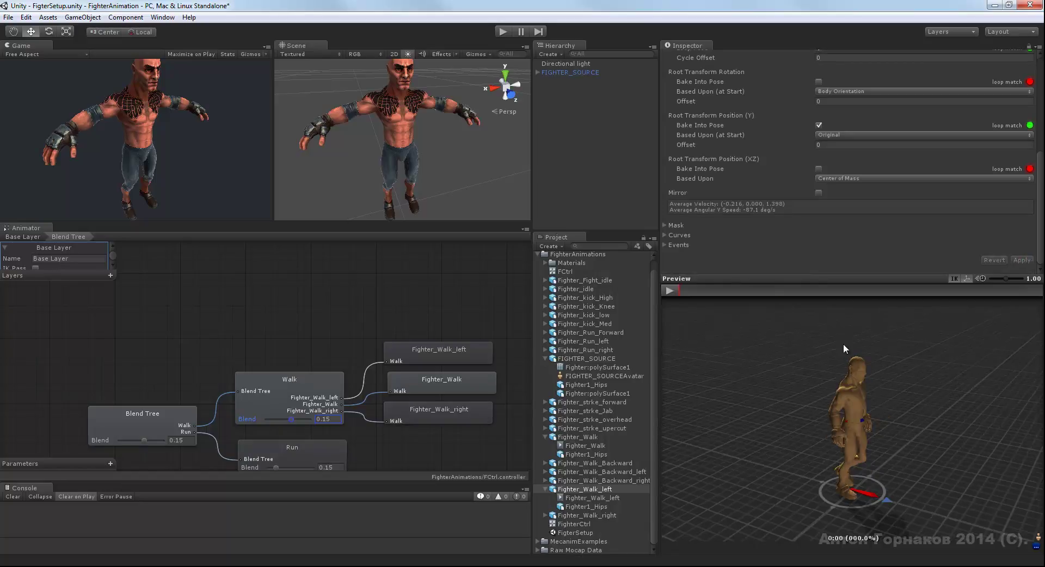
# Step: Uncheck root rotation Bake Into Pose in Fighter_Walk_right's import settings
pyautogui.click(582, 514)
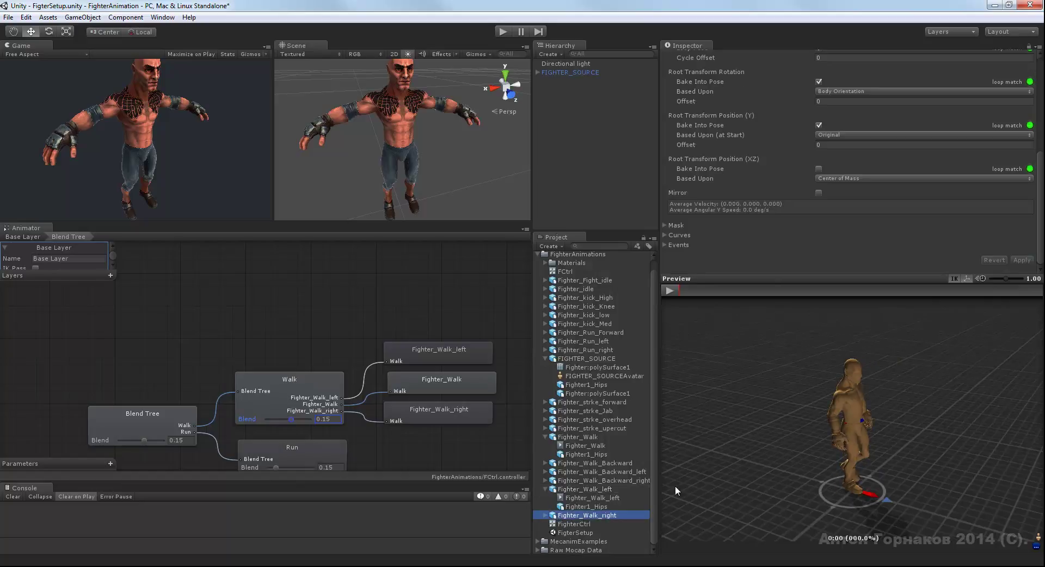
pyautogui.moveTo(1040, 185); pyautogui.dragTo(1041, 122)
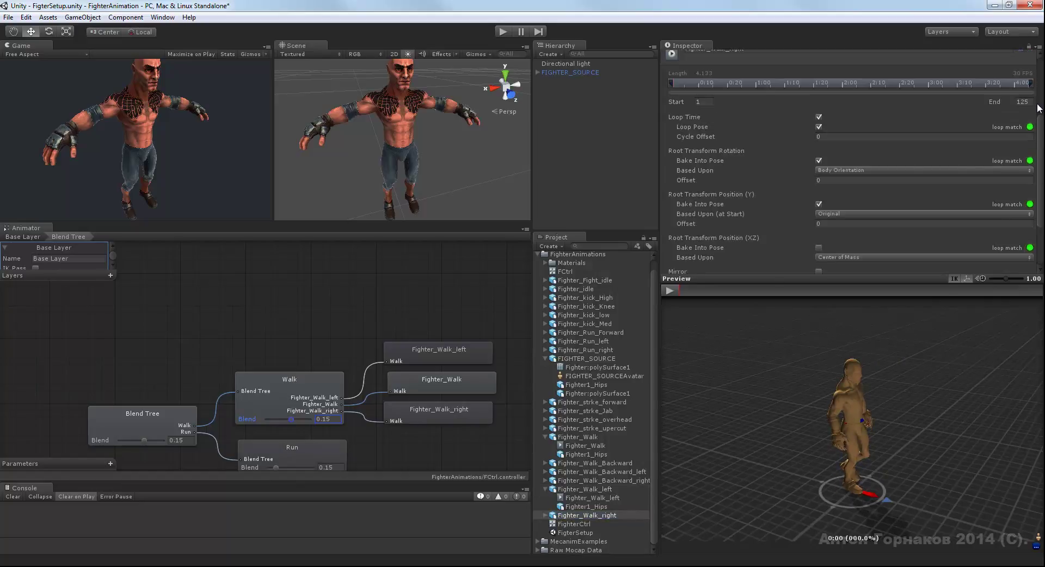
pyautogui.scroll(-2, 818, 172)
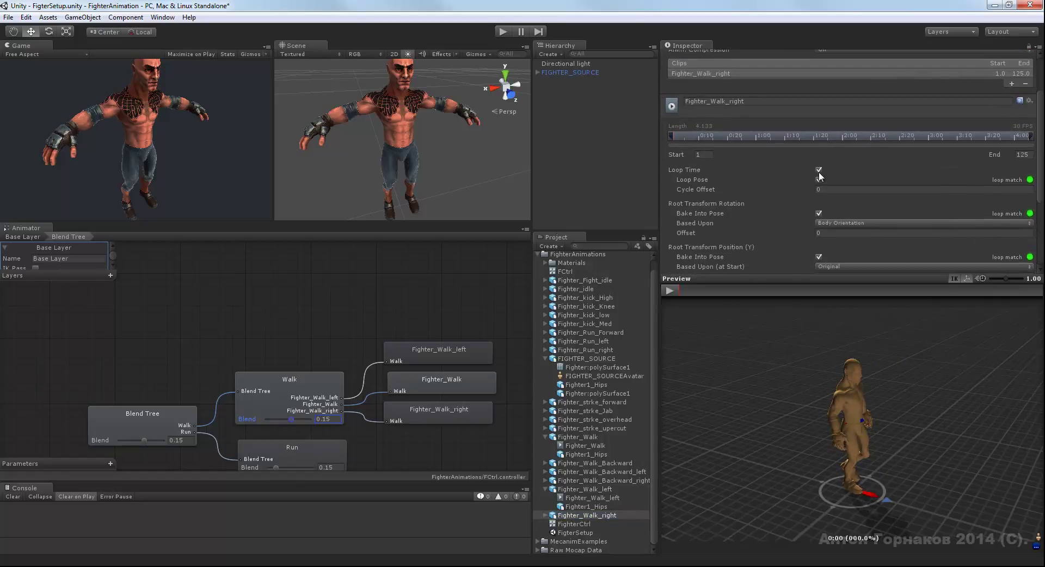
pyautogui.click(819, 214)
# Step: Set the Fighter_Walk_right clip's End to 32, apply, and play it in the preview
pyautogui.scroll(1, 1039, 158)
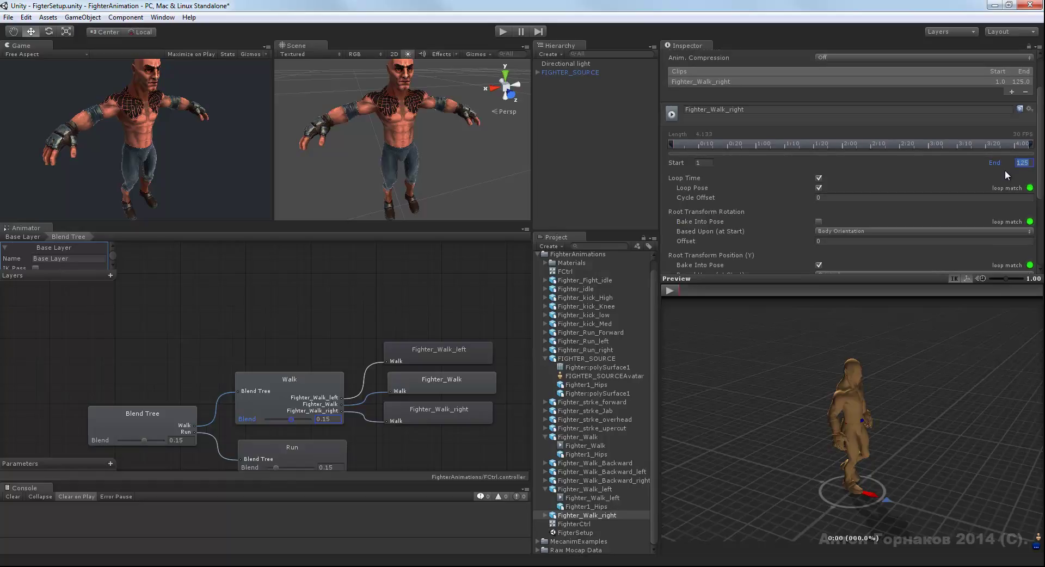
pyautogui.write('32')
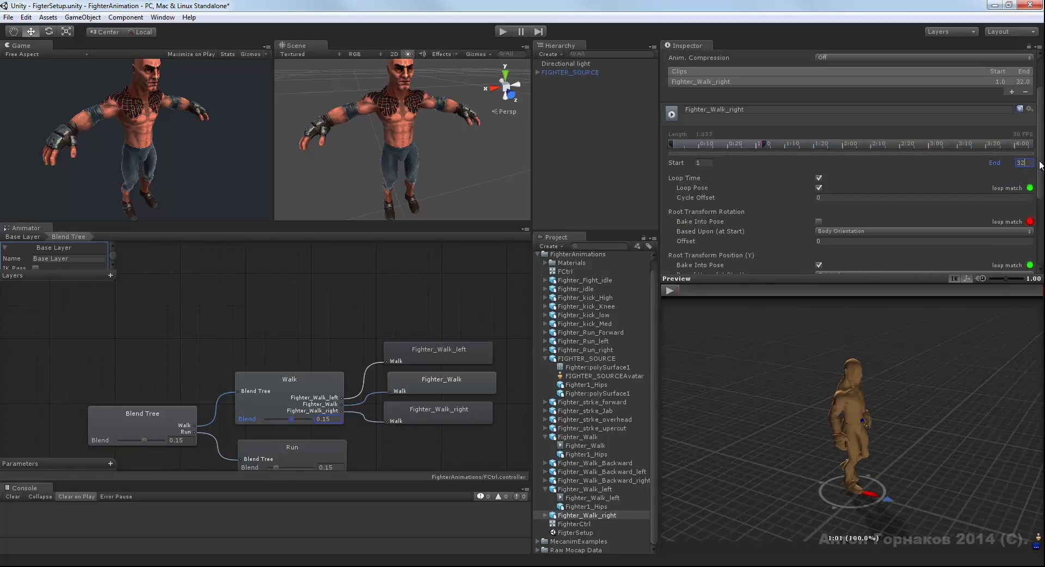
pyautogui.scroll(-2, 1039, 184)
pyautogui.scroll(-3, 1040, 184)
pyautogui.scroll(-2, 1039, 184)
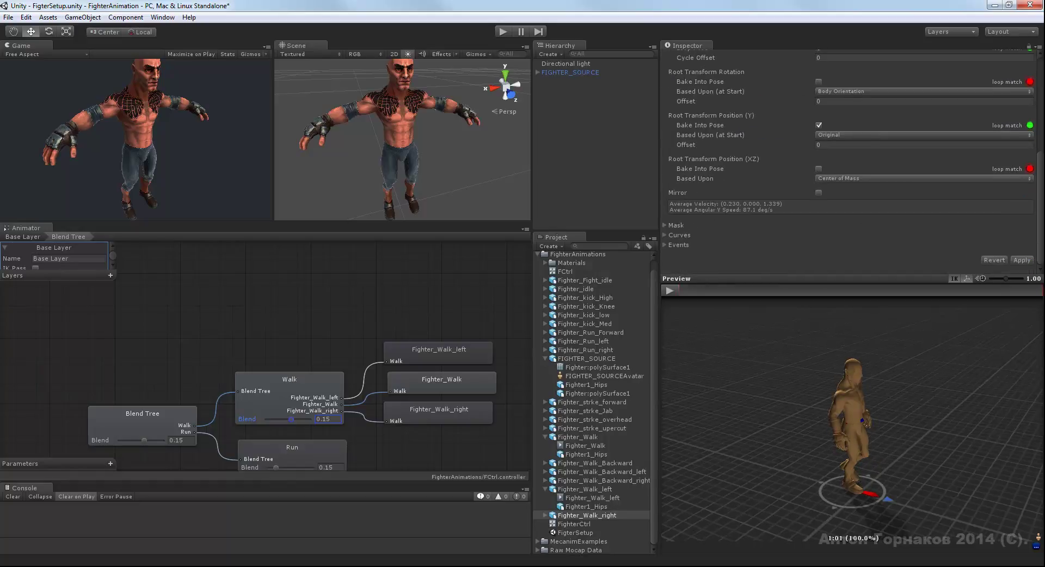
pyautogui.click(1025, 260)
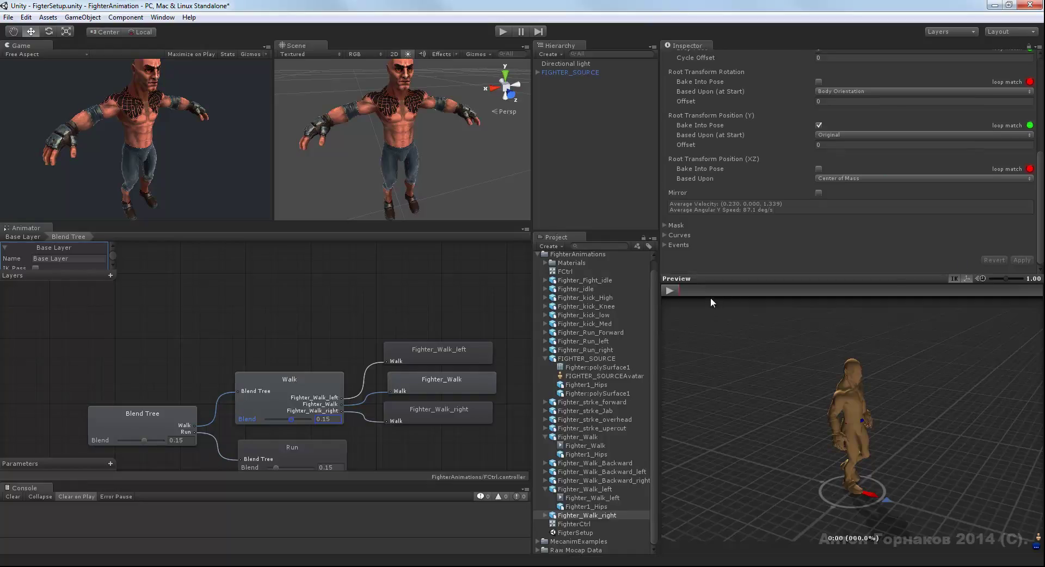
pyautogui.click(672, 289)
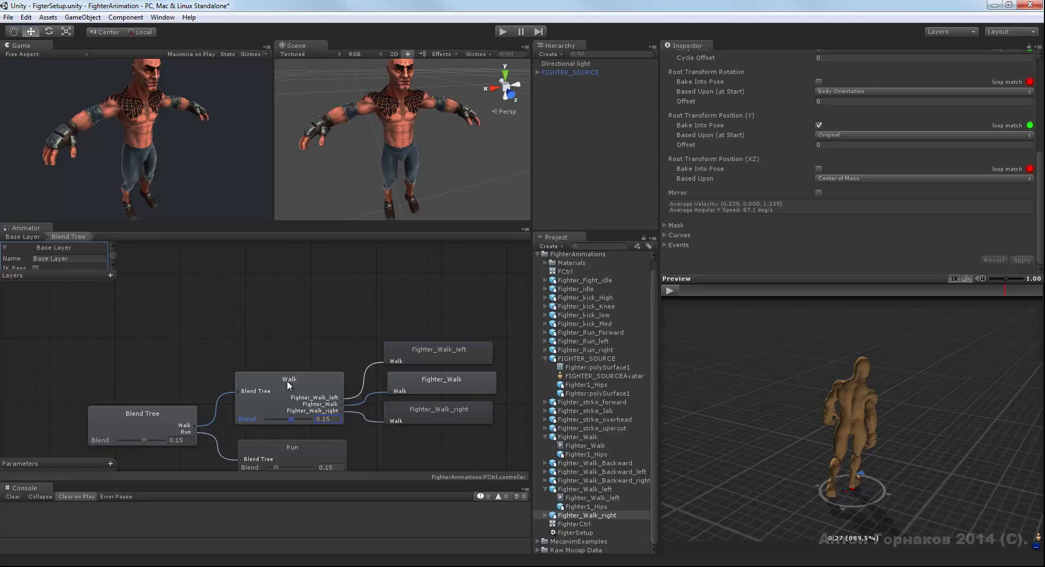
# Step: Play the Walk blend tree preview and drag Blend toward the left, forward and right walks
pyautogui.click(302, 381)
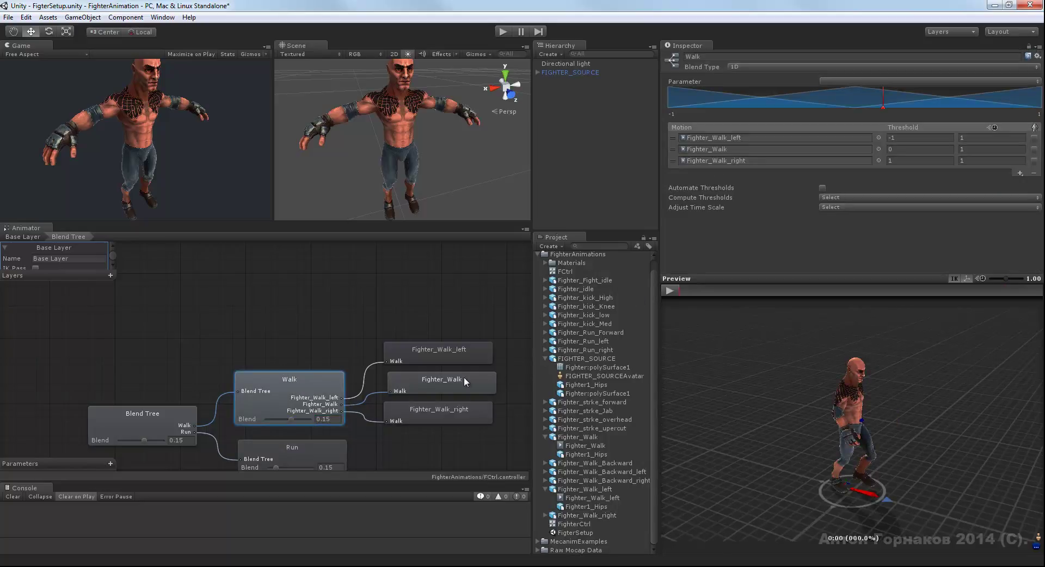
pyautogui.moveTo(358, 354); pyautogui.dragTo(329, 302, button='middle')
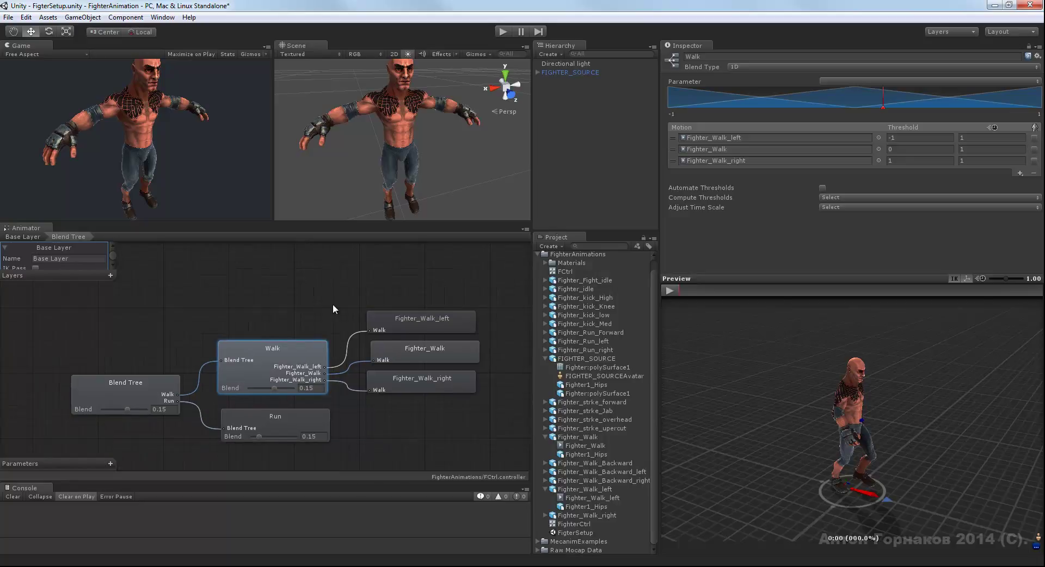
pyautogui.click(671, 288)
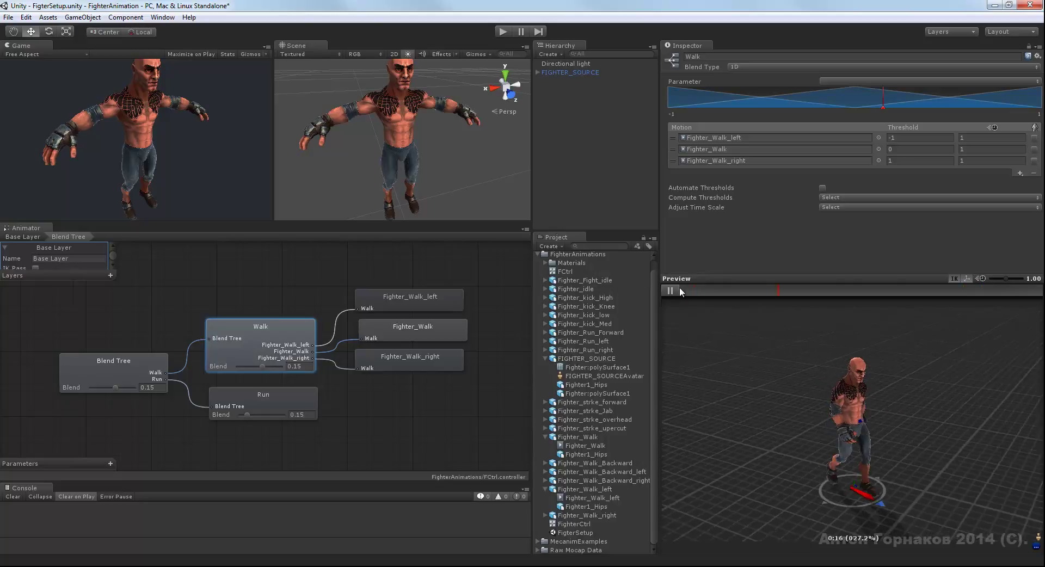
pyautogui.moveTo(263, 366); pyautogui.dragTo(231, 365)
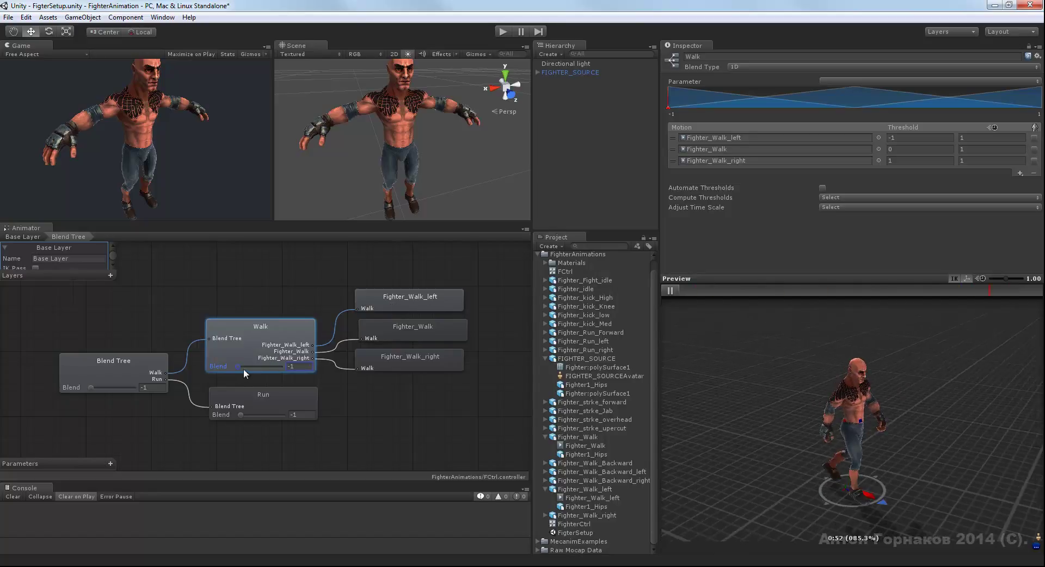
pyautogui.moveTo(237, 367); pyautogui.dragTo(263, 368)
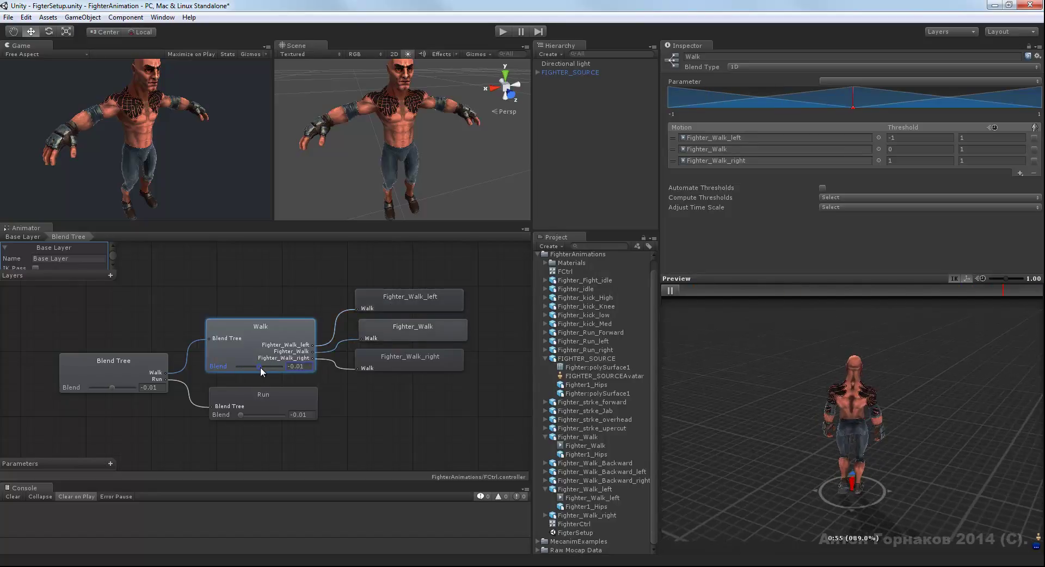
pyautogui.moveTo(262, 367); pyautogui.dragTo(260, 367)
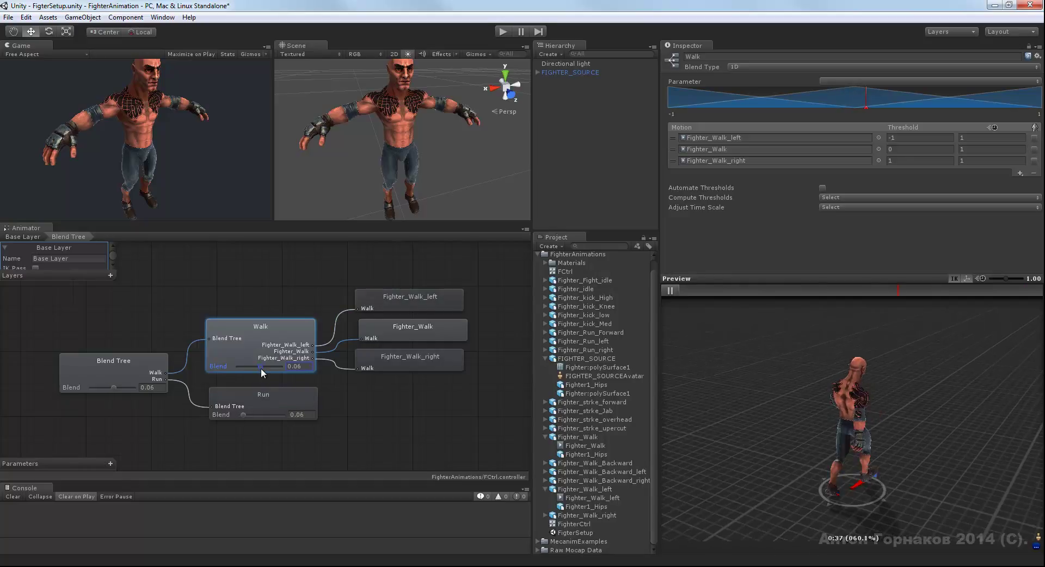
pyautogui.moveTo(262, 367)
pyautogui.mouseDown()
pyautogui.moveTo(287, 367)
pyautogui.moveTo(236, 367)
pyautogui.moveTo(268, 365)
pyautogui.mouseUp()
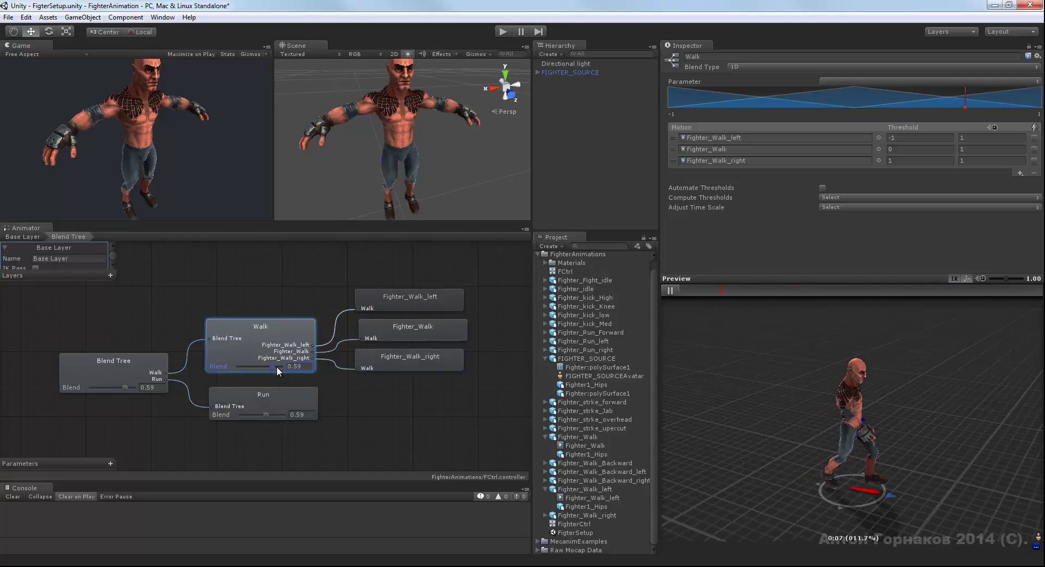
pyautogui.moveTo(272, 367)
pyautogui.mouseDown()
pyautogui.moveTo(241, 368)
pyautogui.moveTo(263, 369)
pyautogui.mouseUp()
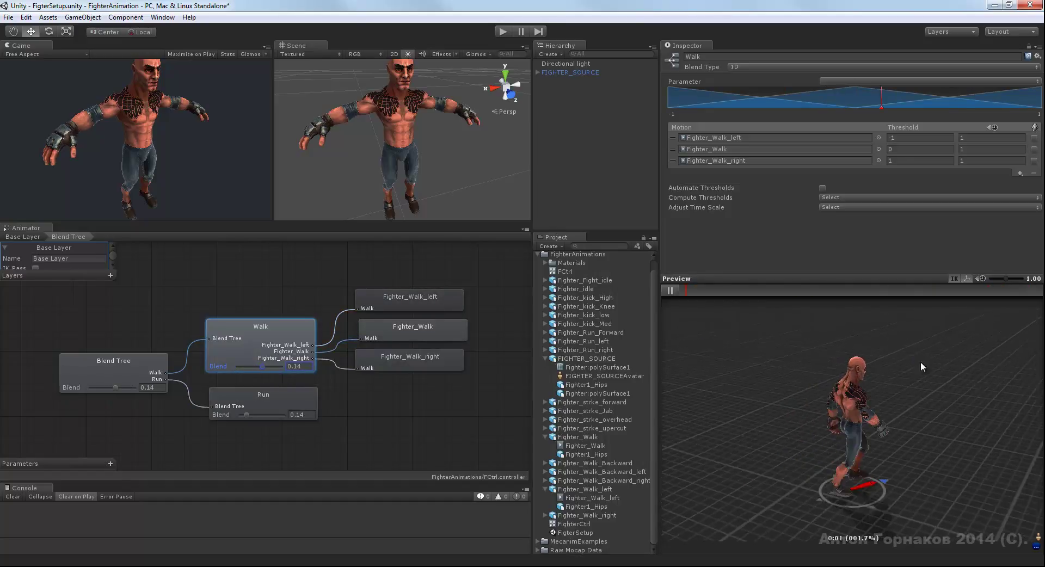
pyautogui.moveTo(853, 370)
pyautogui.mouseDown()
pyautogui.moveTo(804, 383)
pyautogui.moveTo(851, 354)
pyautogui.moveTo(929, 338)
pyautogui.mouseUp()
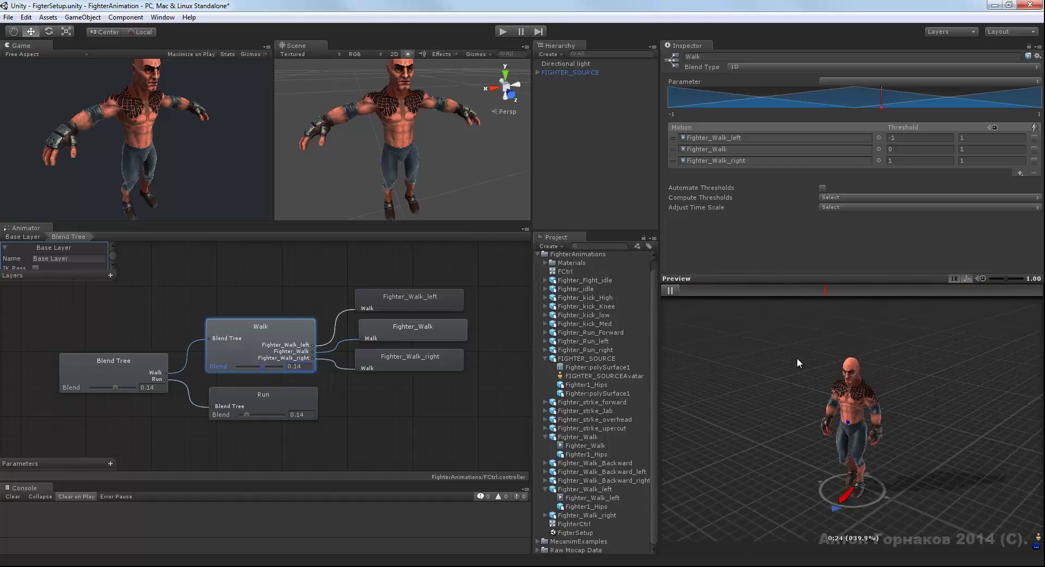
# Step: Scrub the Walk Blend parameter and orbit the preview, finishing at Blend 0.52
pyautogui.moveTo(263, 364); pyautogui.dragTo(266, 365)
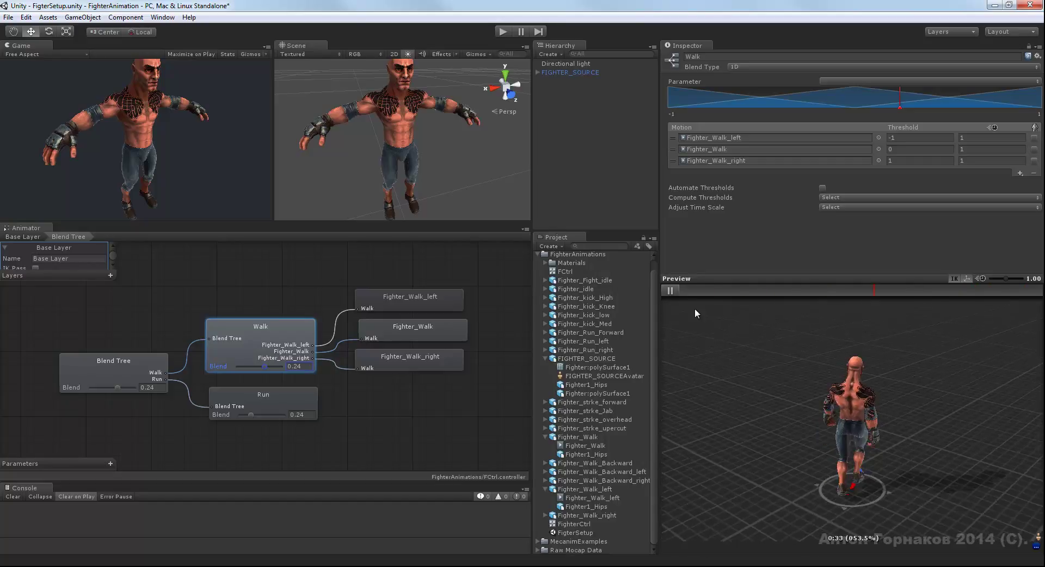
pyautogui.scroll(1, 654, 285)
pyautogui.moveTo(657, 272); pyautogui.dragTo(652, 270)
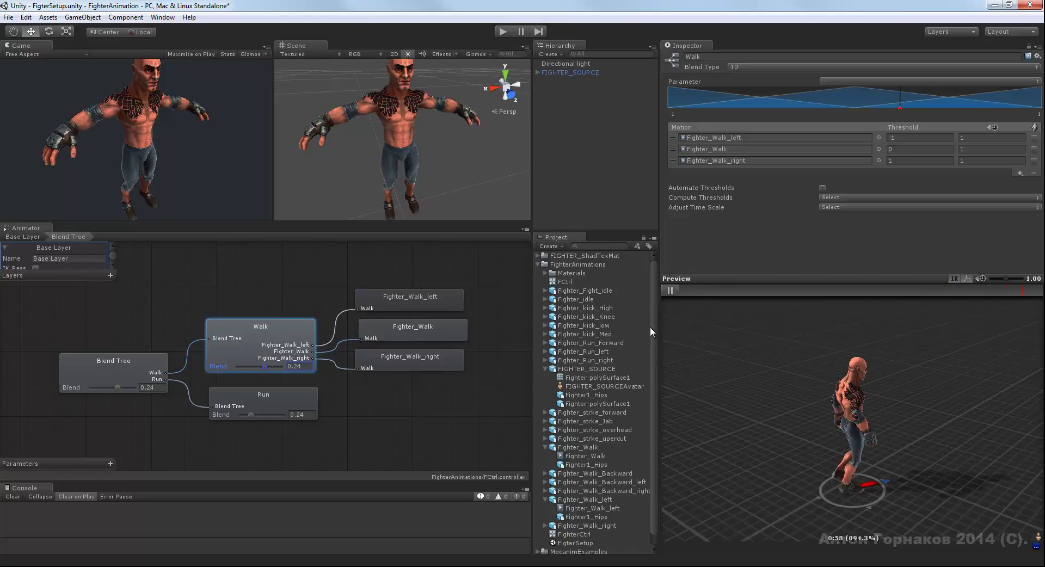
pyautogui.moveTo(836, 318); pyautogui.dragTo(864, 354)
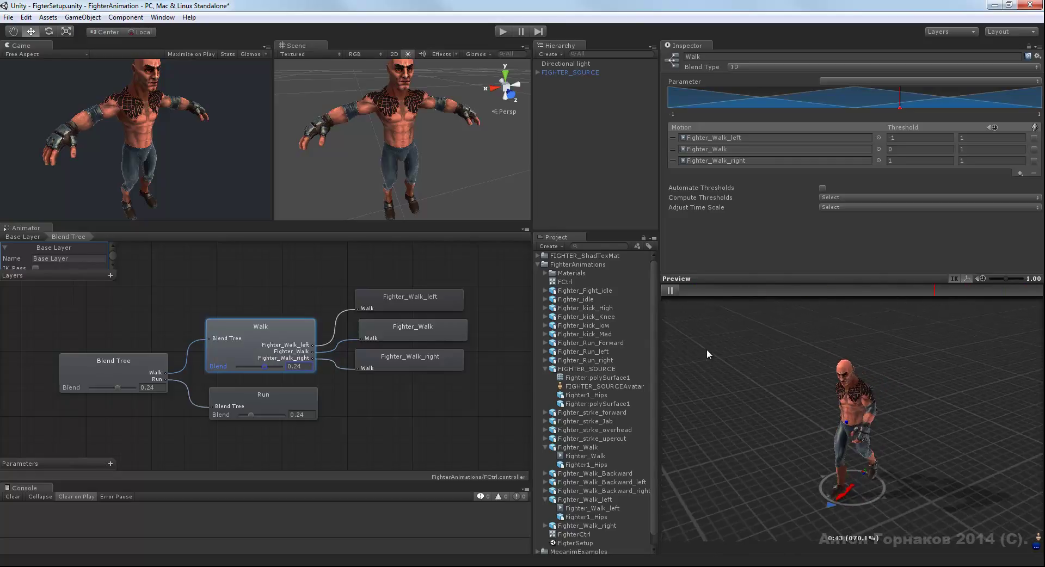
pyautogui.moveTo(710, 348); pyautogui.dragTo(798, 341)
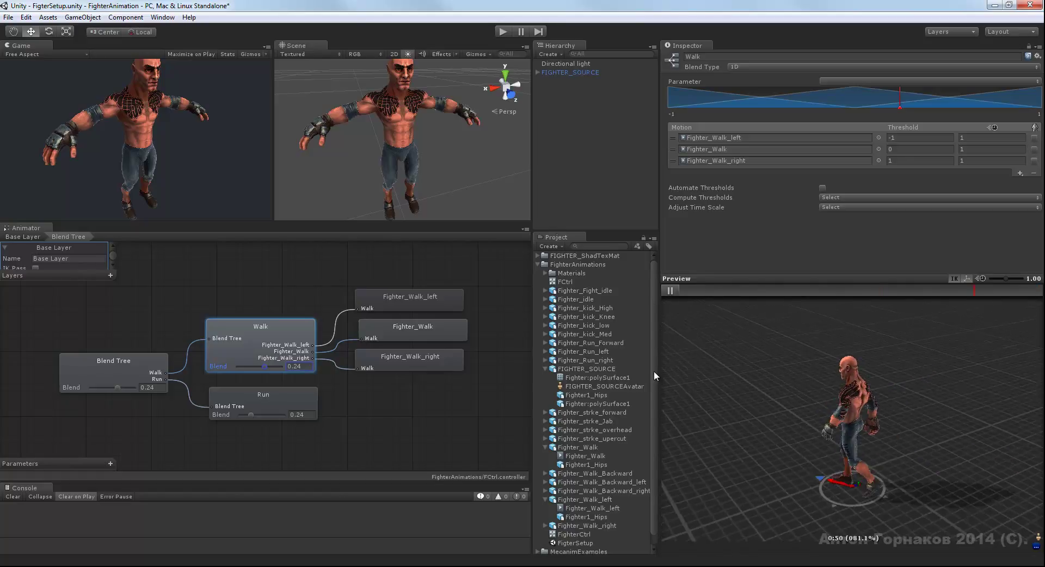
pyautogui.scroll(-1, 653, 372)
pyautogui.scroll(1, 653, 368)
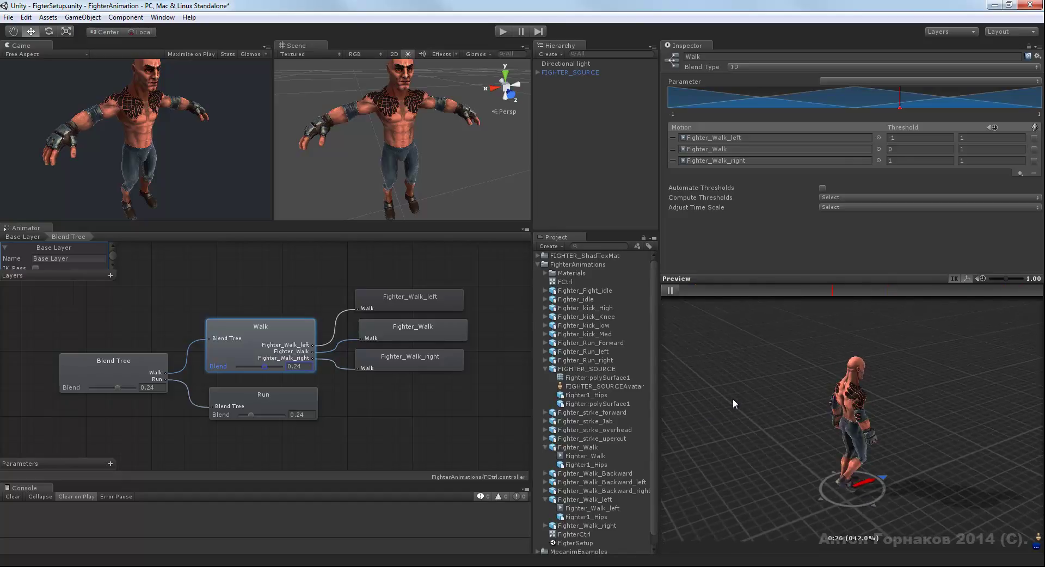
pyautogui.moveTo(267, 363)
pyautogui.mouseDown()
pyautogui.moveTo(252, 367)
pyautogui.moveTo(282, 368)
pyautogui.moveTo(263, 368)
pyautogui.mouseUp()
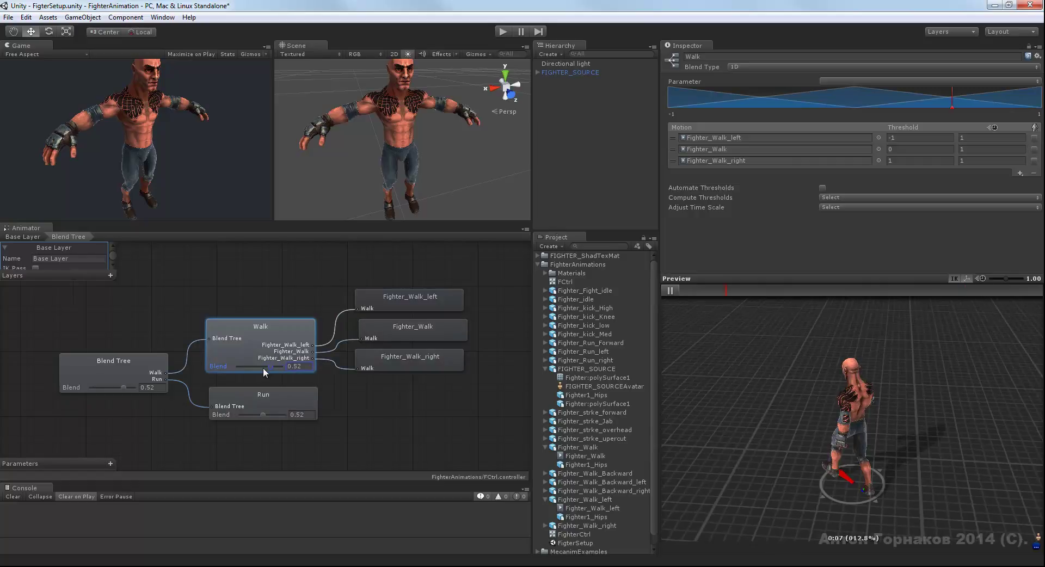
# Step: Pause the preview and add three empty motion fields to the Run blend tree
pyautogui.click(670, 290)
pyautogui.click(270, 394)
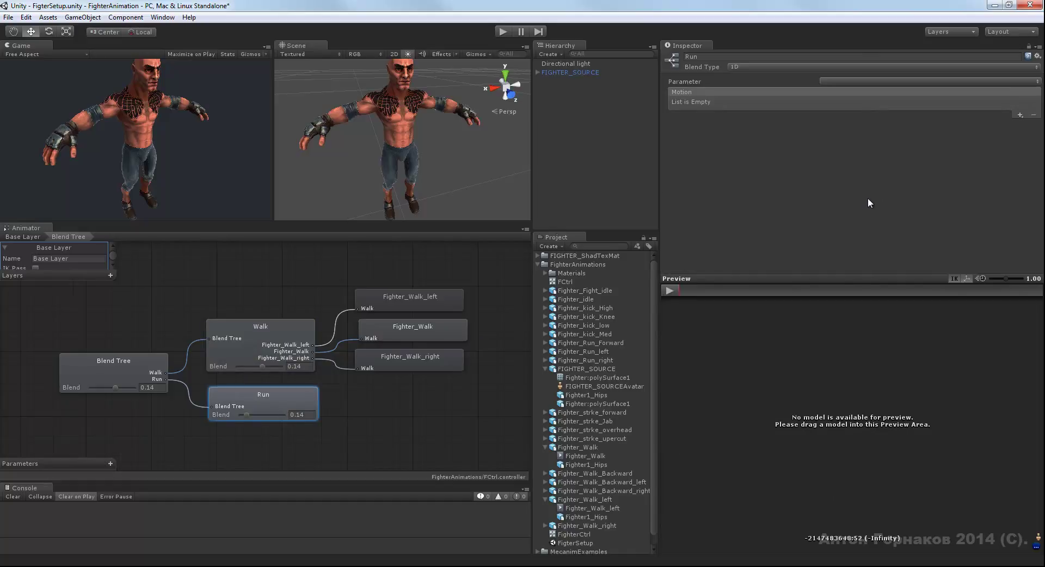
pyautogui.click(1014, 114)
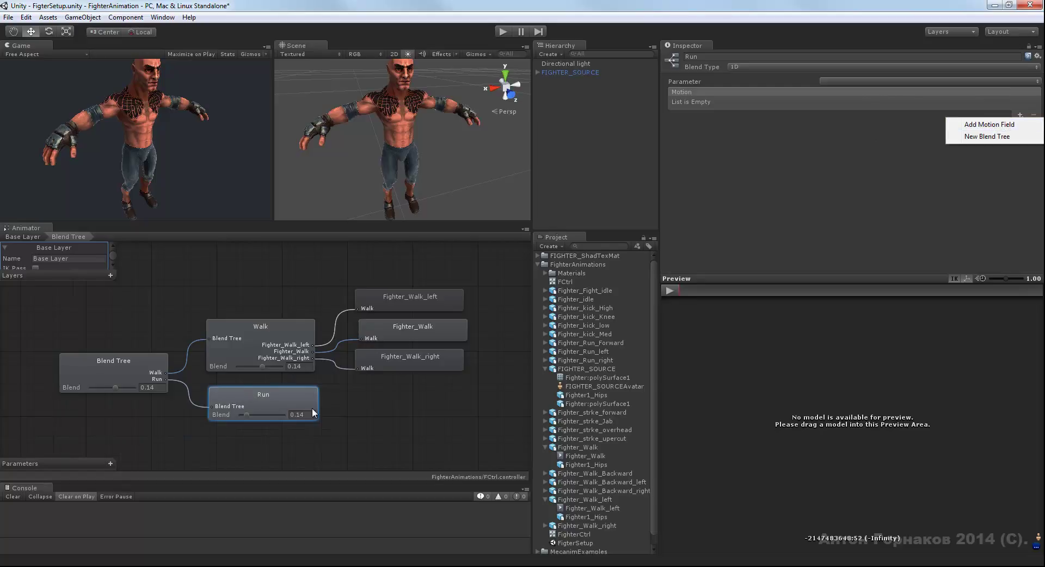
pyautogui.click(1004, 125)
pyautogui.click(1020, 114)
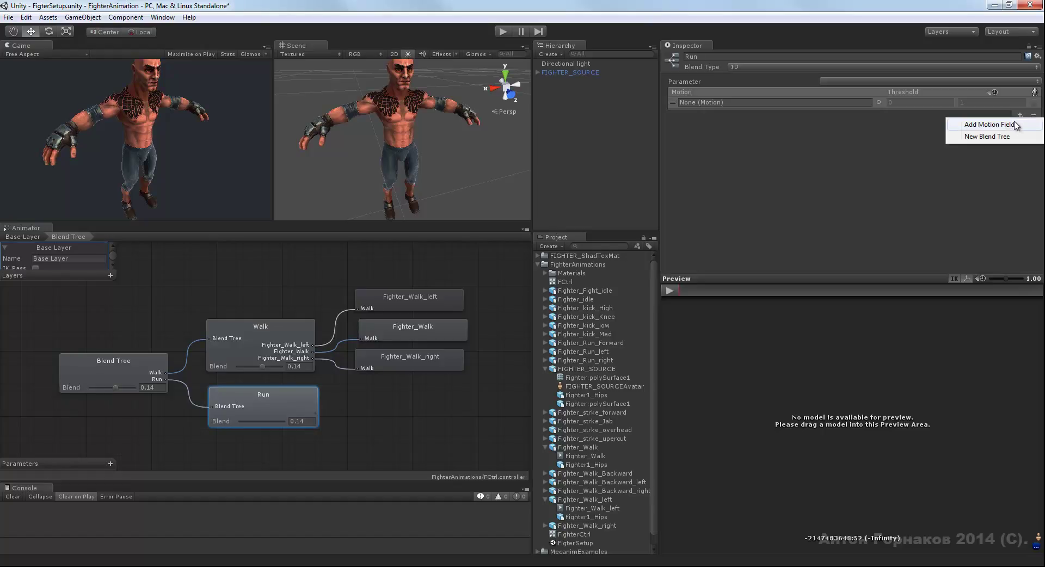
pyautogui.click(1006, 126)
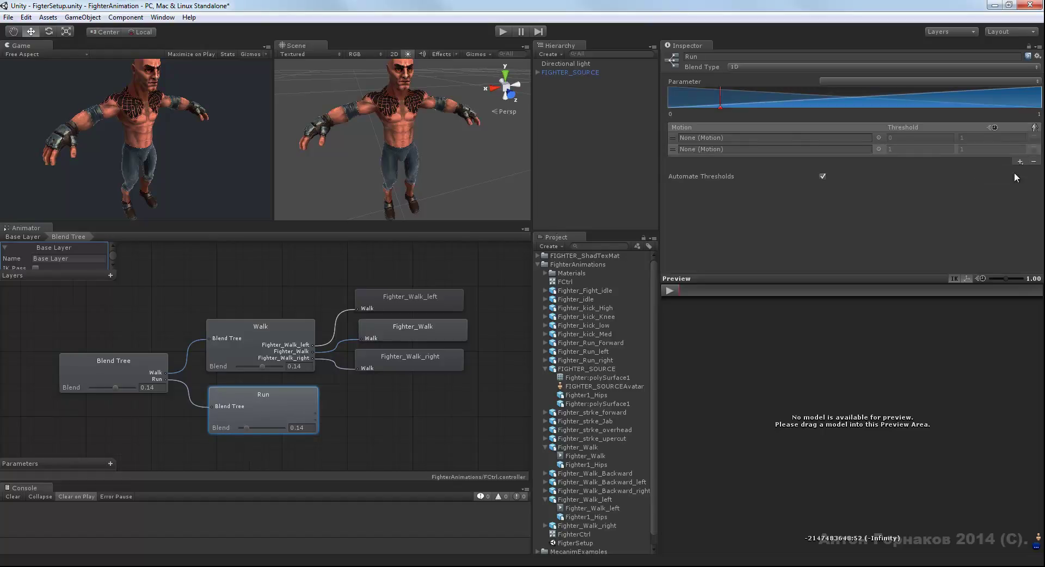
pyautogui.click(1020, 162)
pyautogui.click(1004, 170)
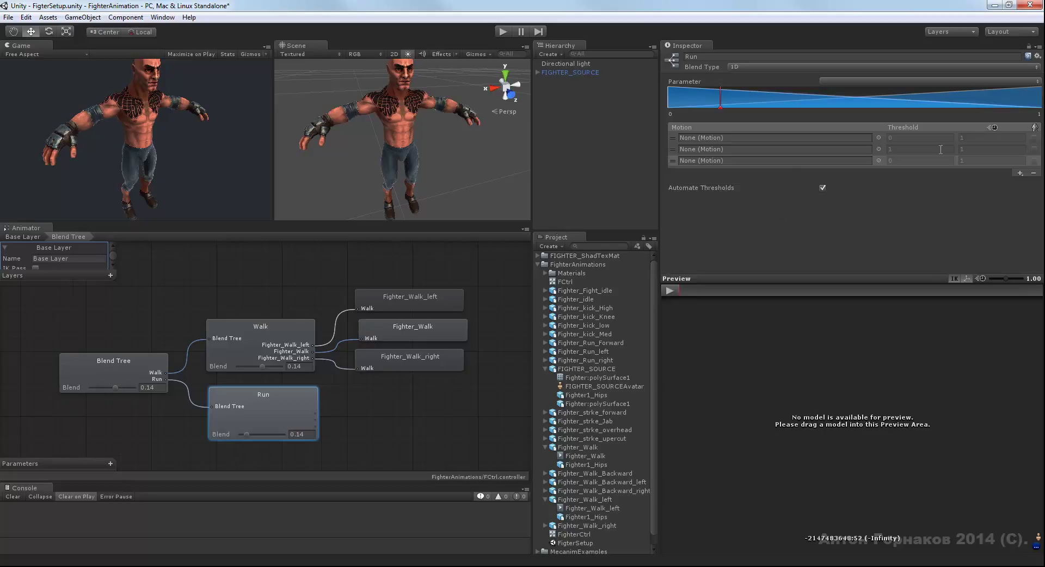
# Step: Assign Fighter_Run_Forward and Fighter_Run_right clips to the new motion fields
pyautogui.click(878, 149)
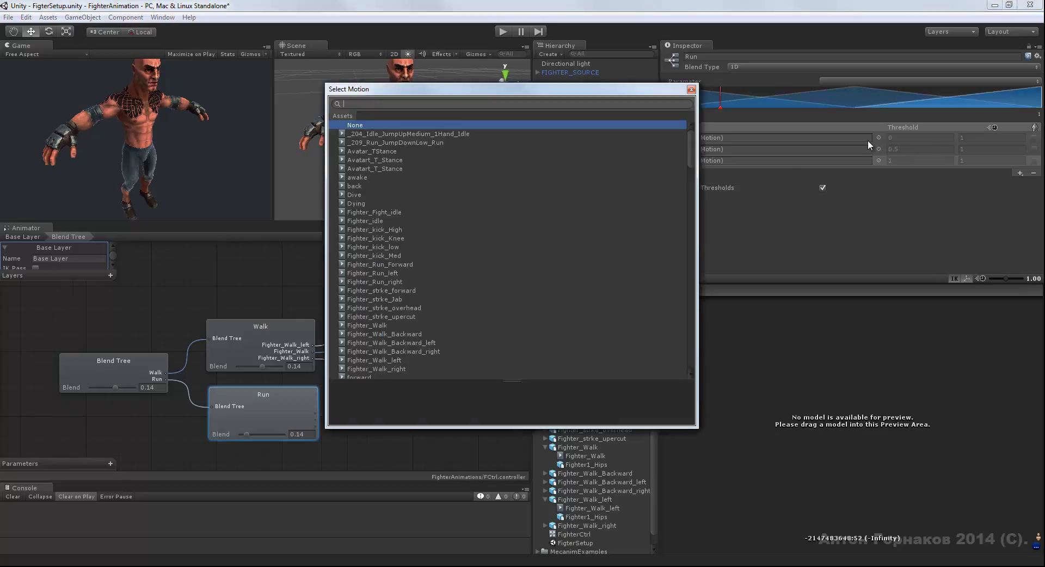
pyautogui.moveTo(688, 141); pyautogui.dragTo(689, 149)
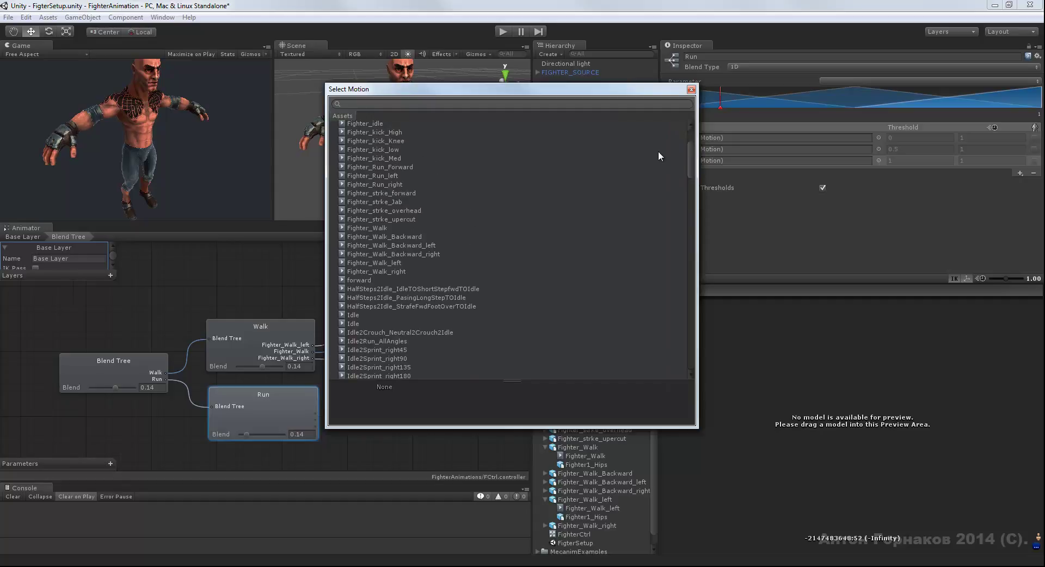
pyautogui.click(399, 168)
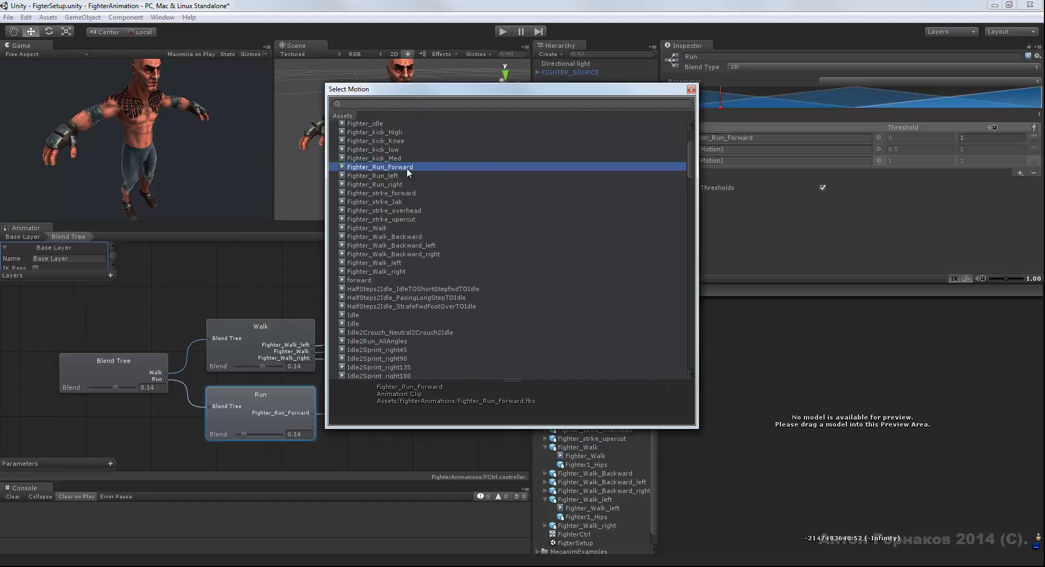
pyautogui.moveTo(652, 94); pyautogui.dragTo(624, 96)
pyautogui.click(878, 148)
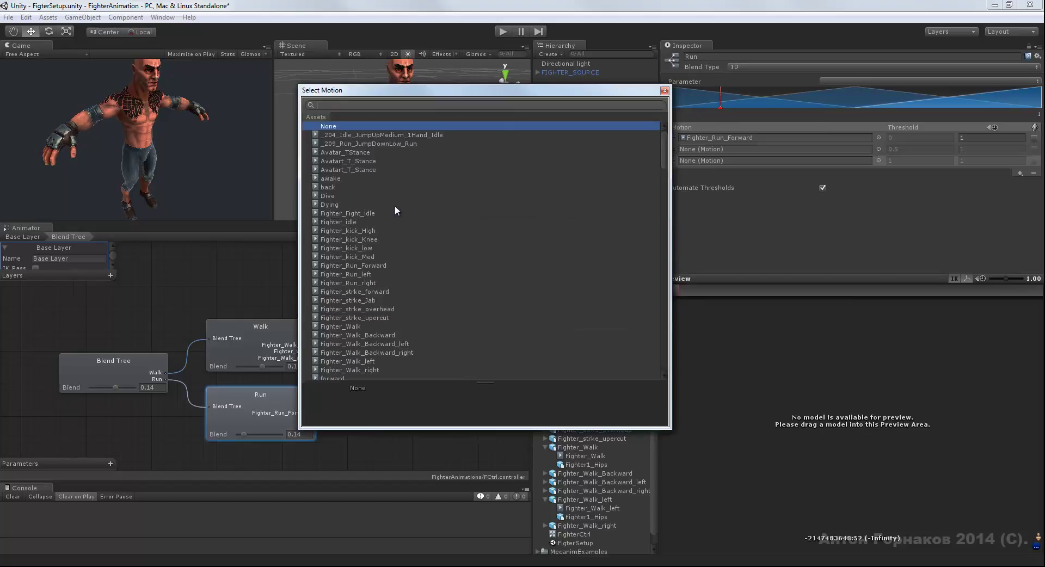
pyautogui.click(360, 282)
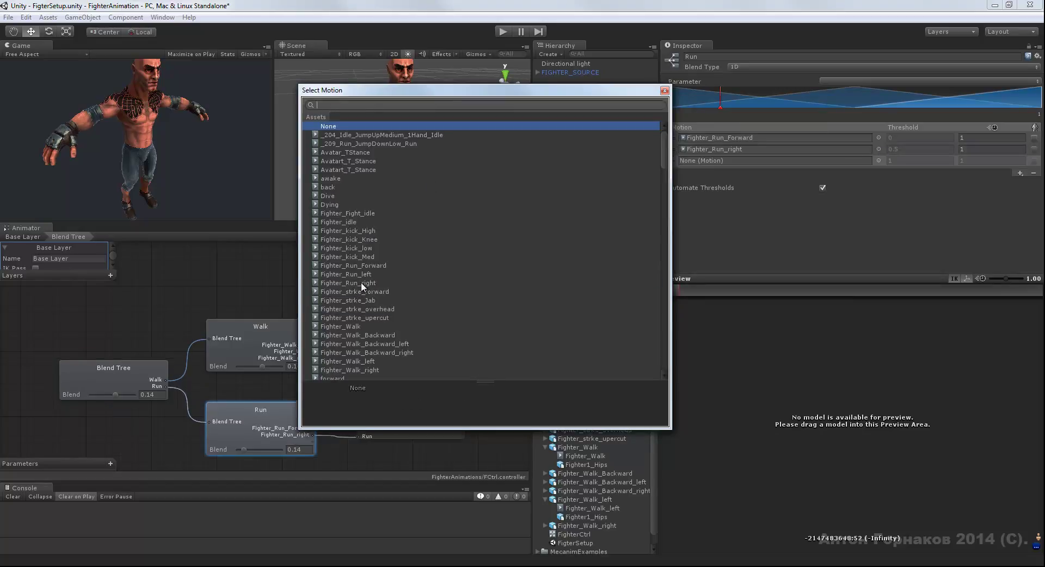
pyautogui.click(879, 160)
pyautogui.click(363, 282)
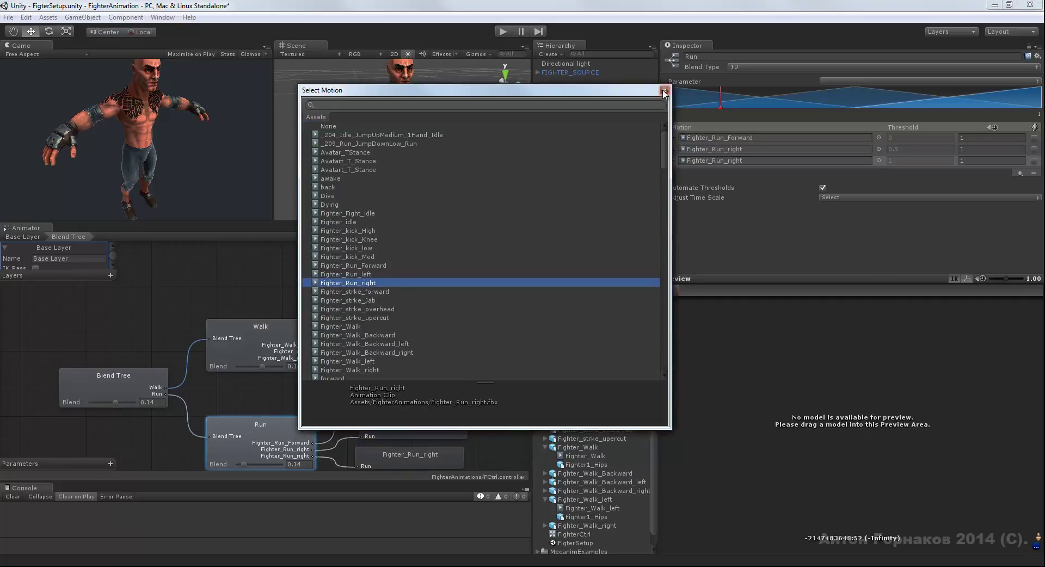
pyautogui.click(664, 92)
# Step: Move Fighter_Run_Forward to the middle row and replace the first clip with Fighter_Run_left
pyautogui.moveTo(674, 137); pyautogui.dragTo(674, 151)
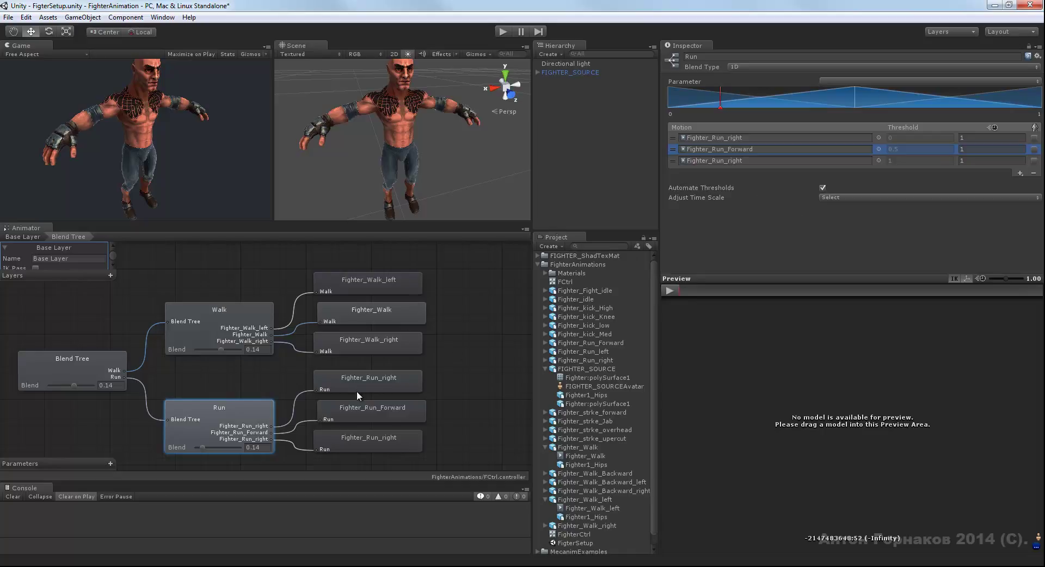
pyautogui.click(879, 138)
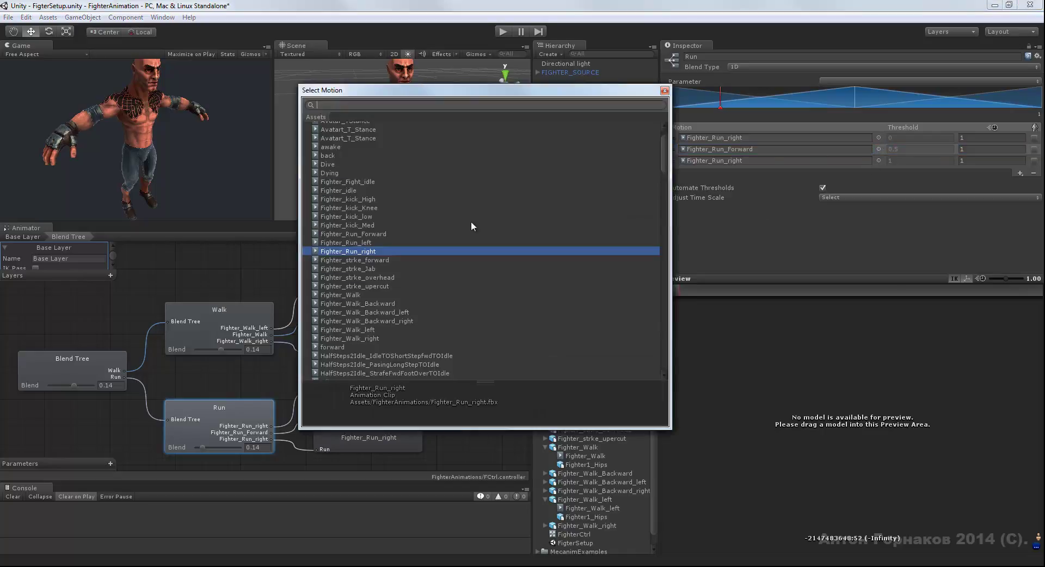
pyautogui.click(374, 244)
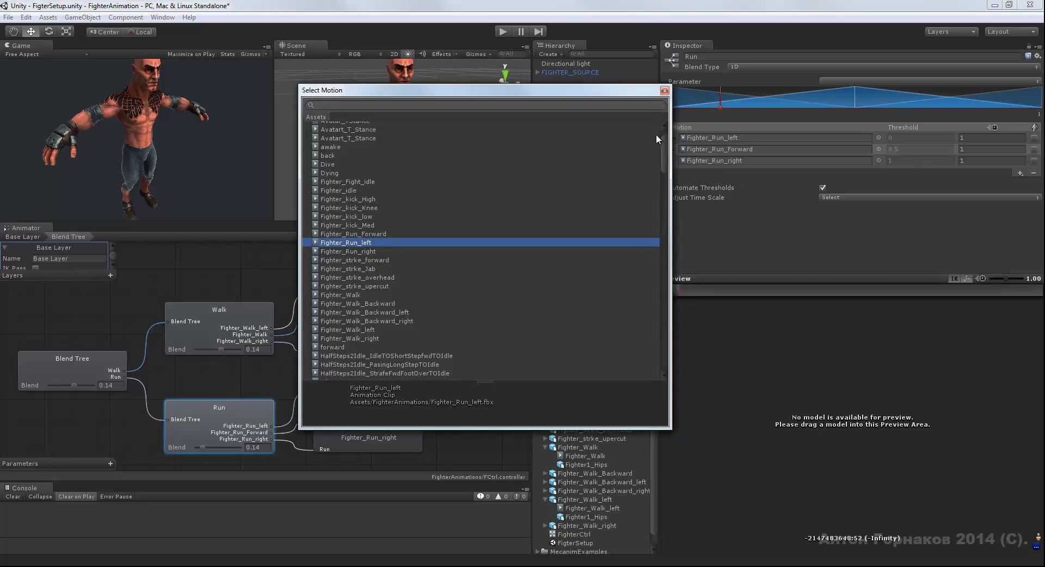
pyautogui.click(664, 91)
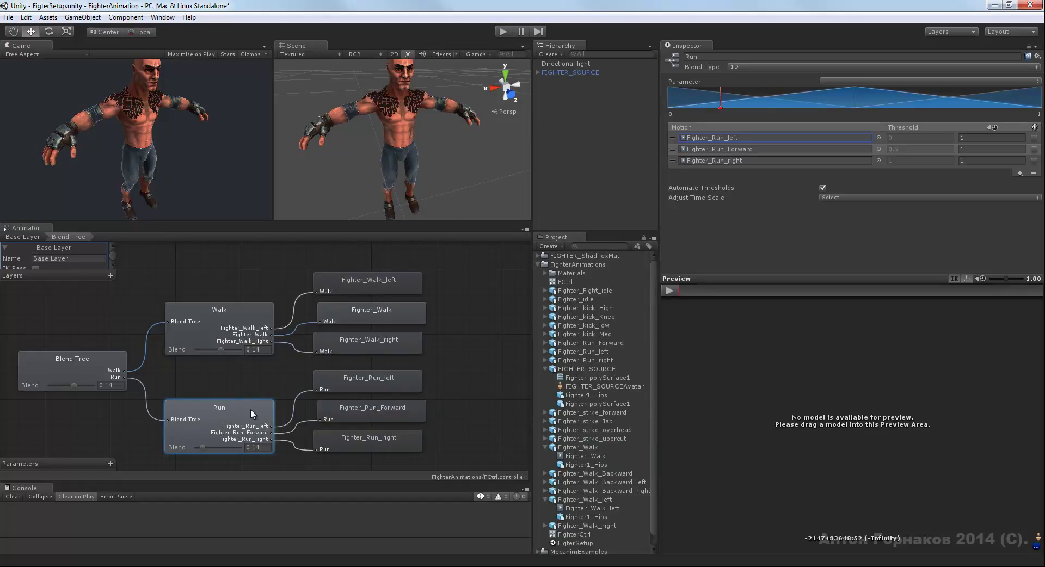
# Step: Disable Automate Thresholds and set the left, forward and right thresholds to -1, 0 and 1
pyautogui.click(822, 188)
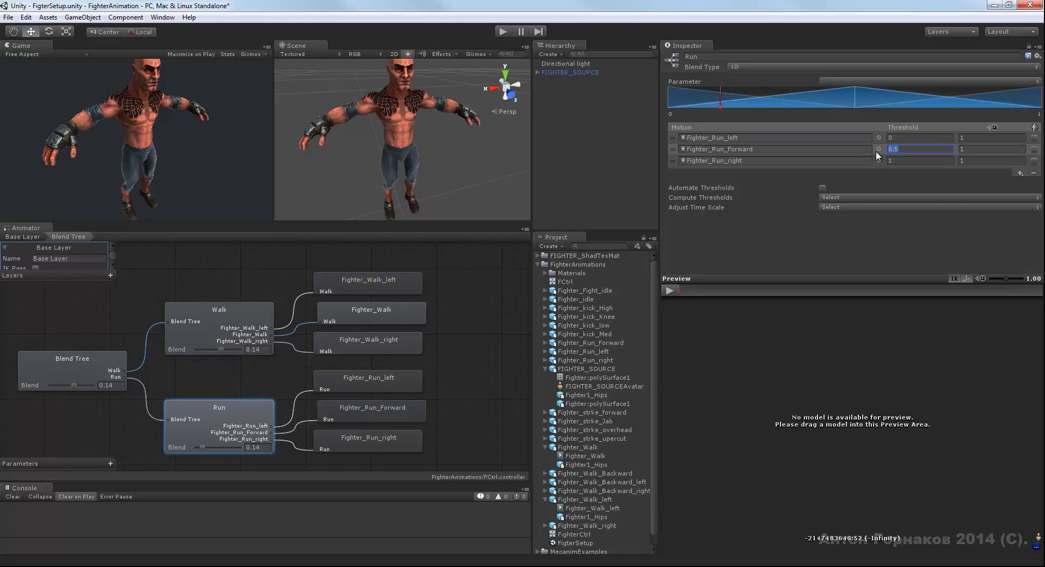
pyautogui.write('0')
pyautogui.click(888, 141)
pyautogui.write('-')
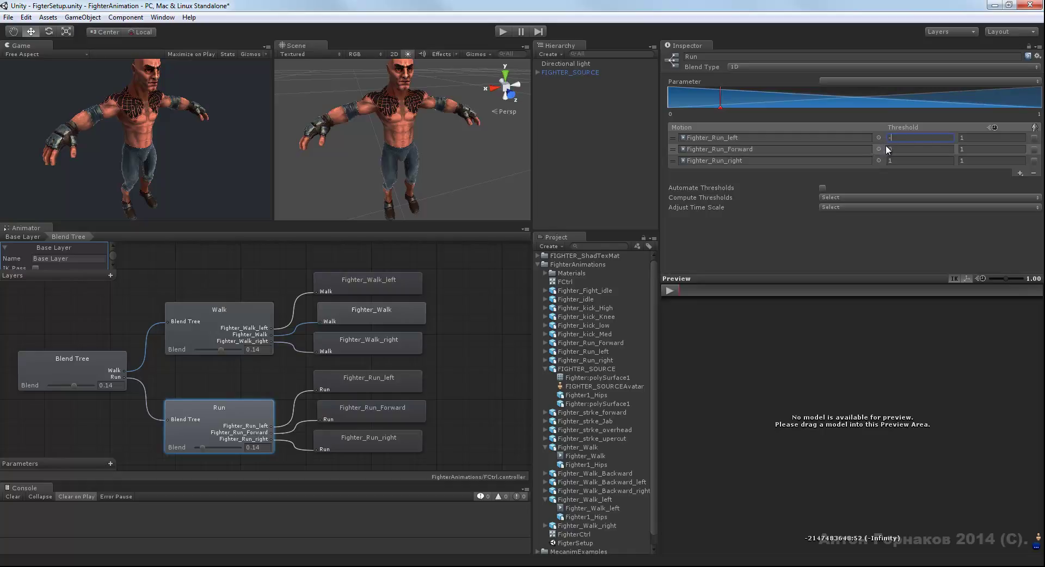
pyautogui.write('1')
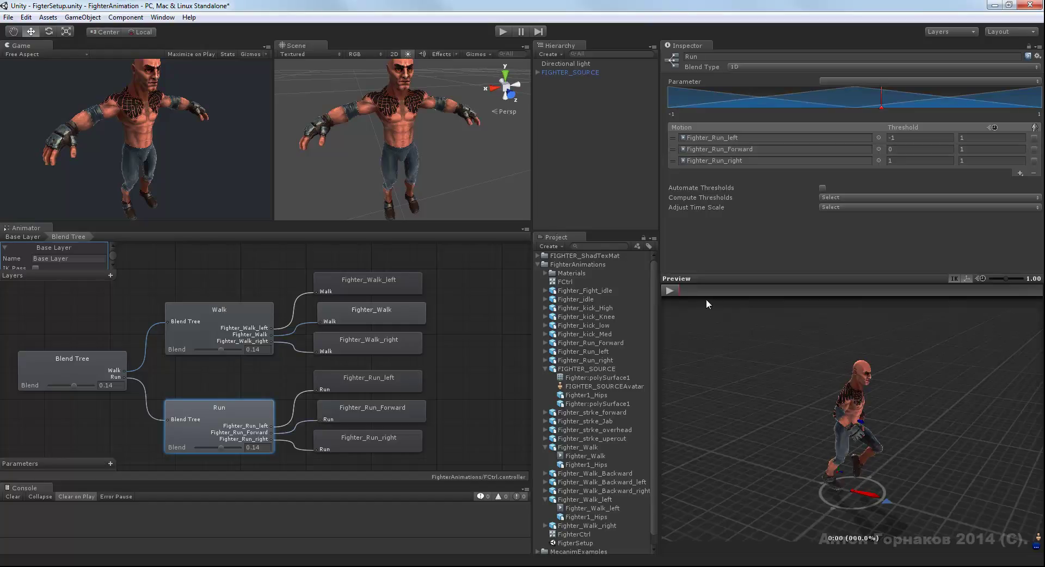
pyautogui.click(671, 290)
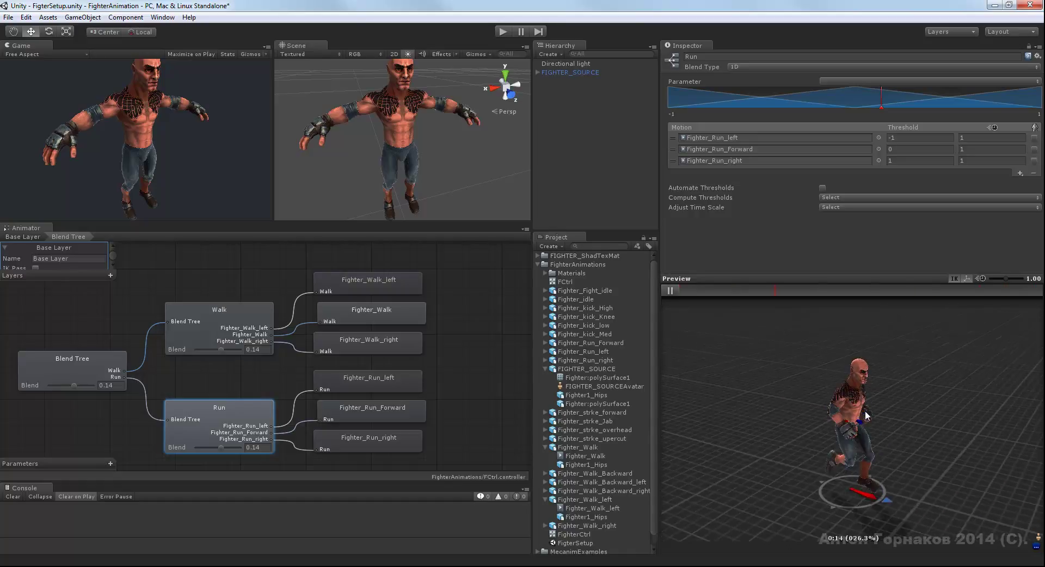
pyautogui.click(671, 290)
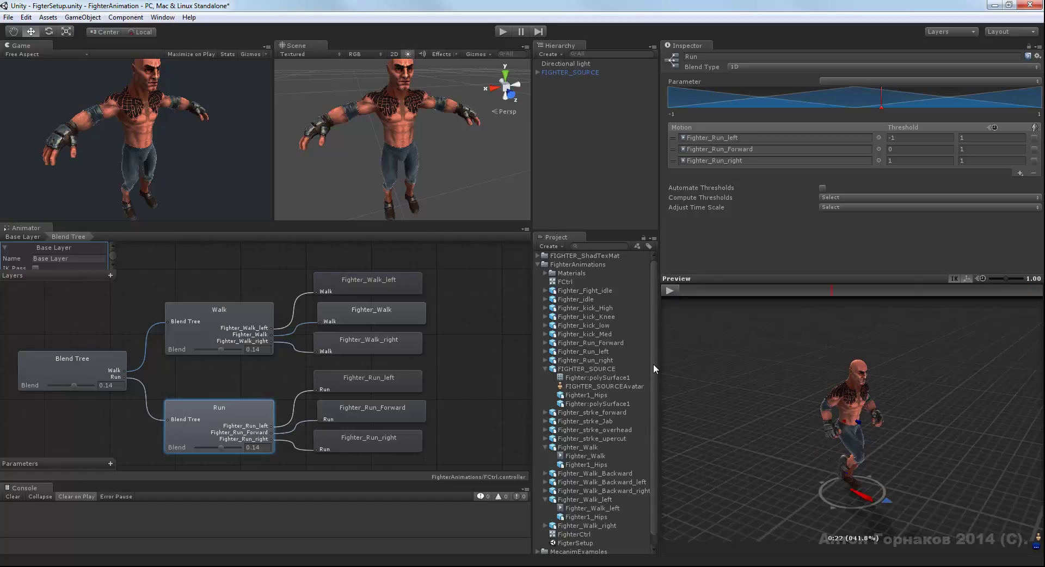
pyautogui.moveTo(653, 364); pyautogui.dragTo(655, 376)
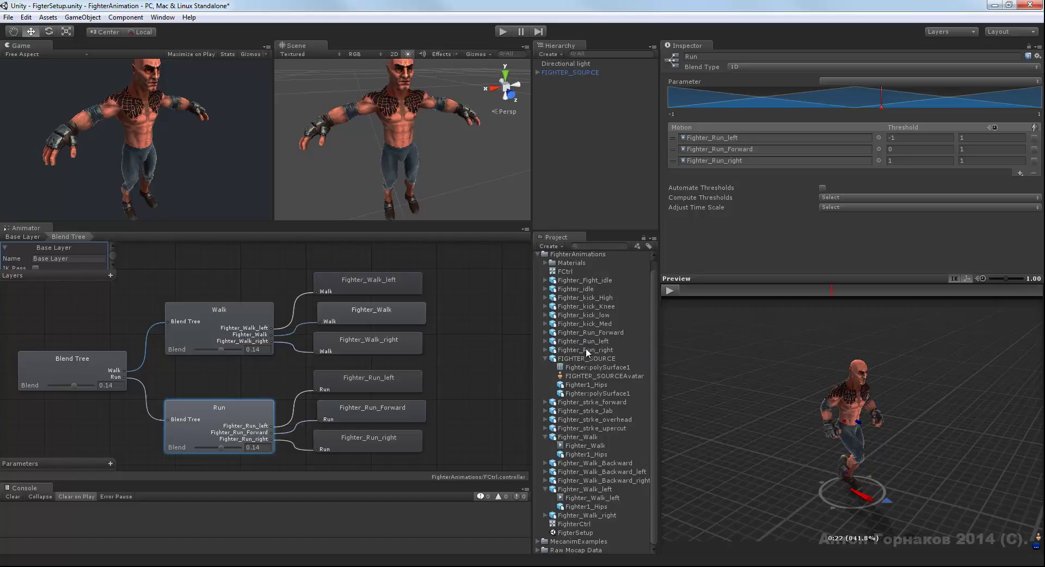
# Step: In Fighter_Run_Forward's import settings, unbake root rotation and keep Body Orientation as its basis
pyautogui.click(592, 333)
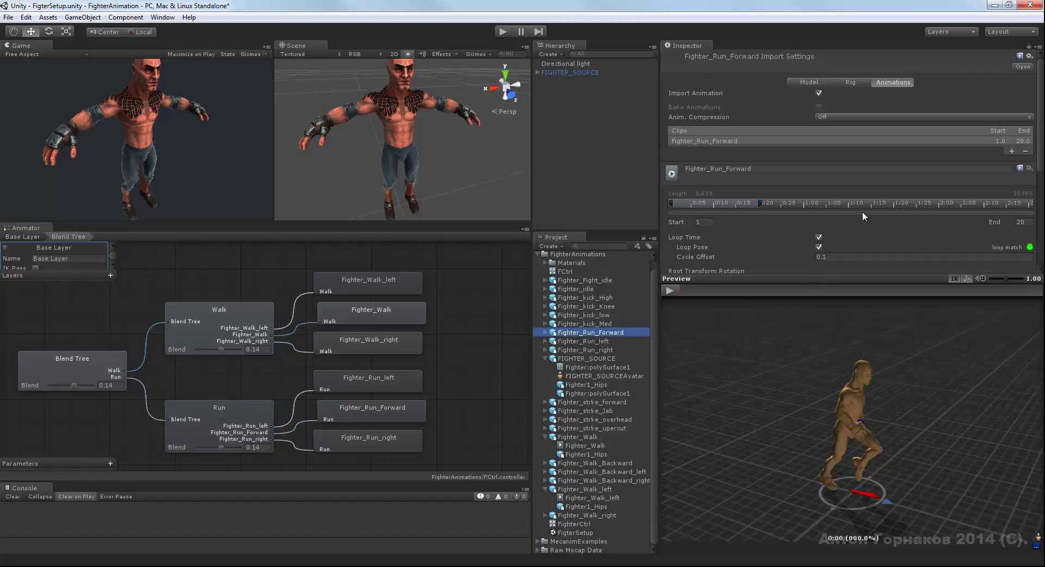
pyautogui.scroll(-5, 851, 164)
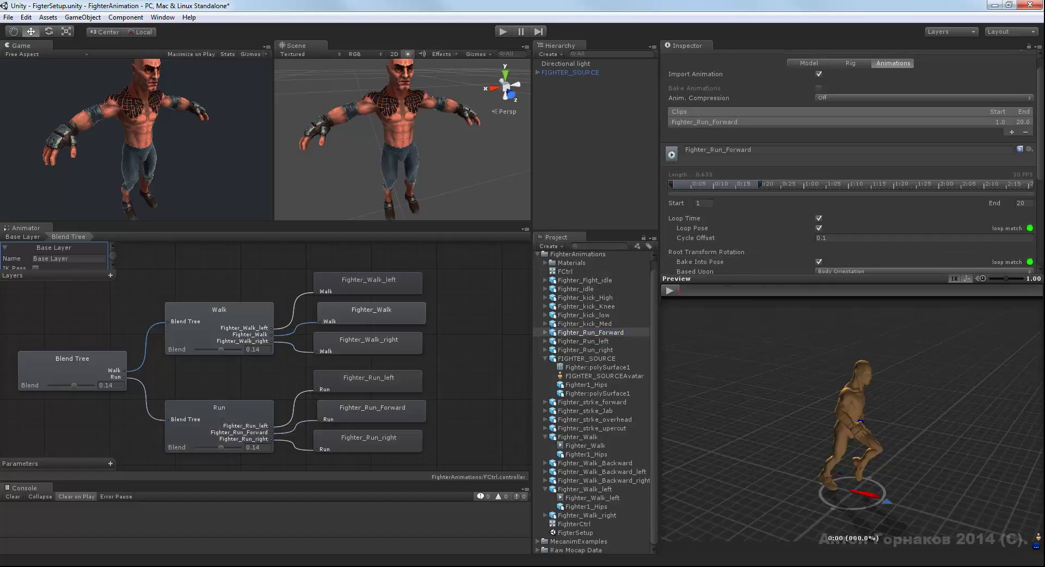
pyautogui.scroll(-1, 951, 163)
pyautogui.scroll(-1, 951, 164)
pyautogui.scroll(-1, 951, 163)
pyautogui.click(819, 166)
pyautogui.click(830, 176)
pyautogui.click(838, 171)
pyautogui.click(838, 172)
pyautogui.click(1041, 158)
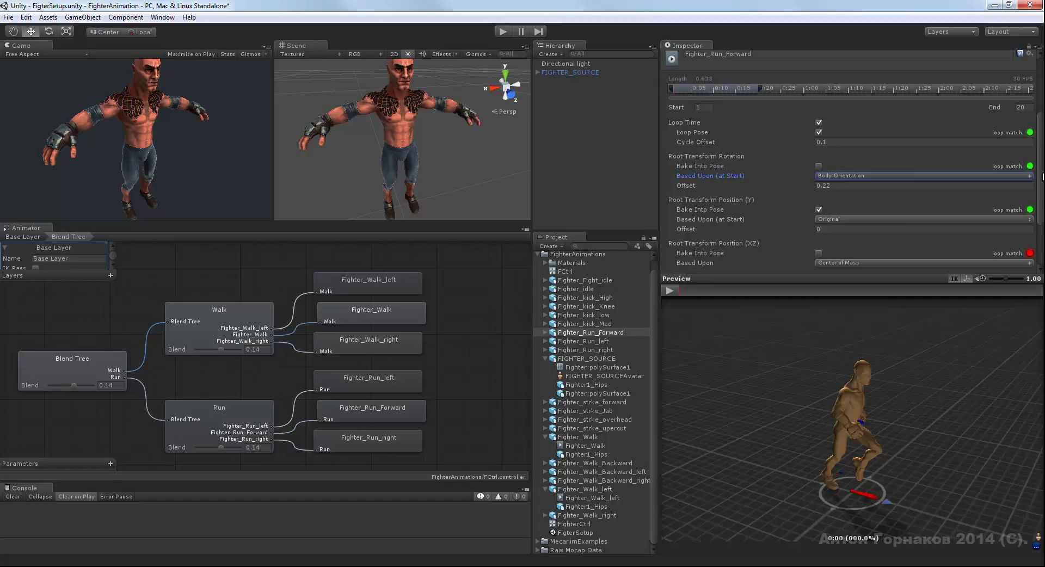
pyautogui.scroll(-1, 1043, 176)
pyautogui.scroll(-1, 1043, 176)
pyautogui.scroll(-1, 1042, 175)
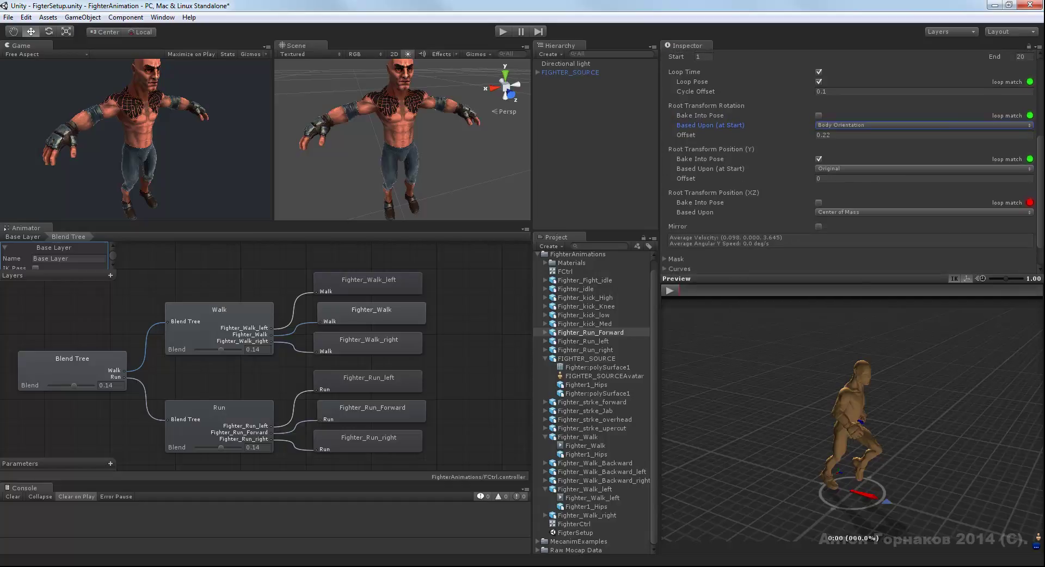
pyautogui.scroll(1, 851, 163)
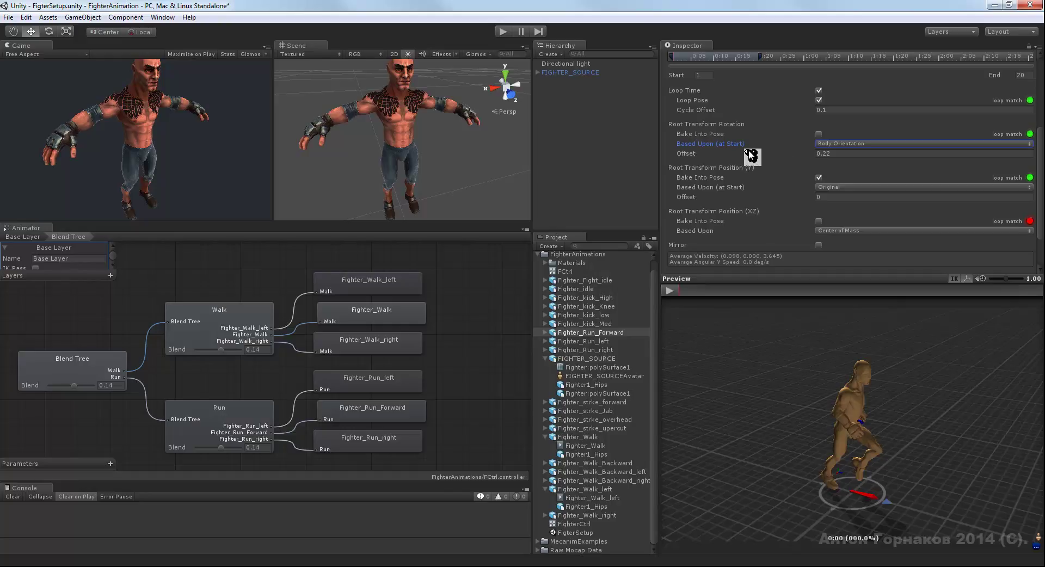
# Step: Set the root rotation offset to 1.75 and apply the import settings
pyautogui.moveTo(750, 156); pyautogui.dragTo(780, 162)
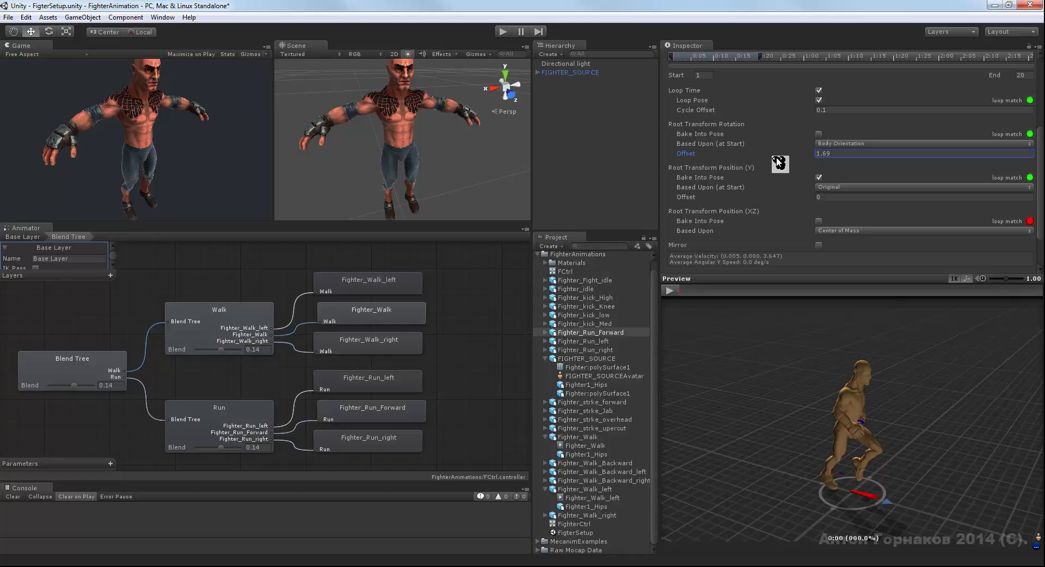
pyautogui.moveTo(781, 162); pyautogui.dragTo(784, 163)
pyautogui.scroll(-3, 1042, 181)
pyautogui.scroll(-1, 1042, 181)
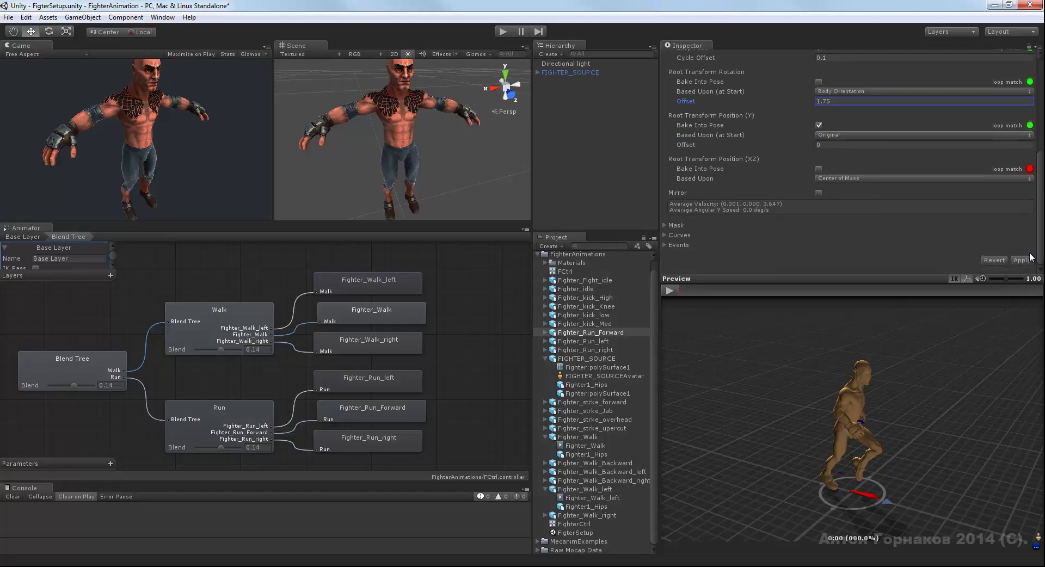
pyautogui.moveTo(1040, 226)
pyautogui.mouseDown()
pyautogui.moveTo(1042, 170)
pyautogui.moveTo(1042, 231)
pyautogui.mouseUp()
pyautogui.click(1027, 260)
# Step: Trim the Fighter_Run_left clip to end at frame 20
pyautogui.click(590, 341)
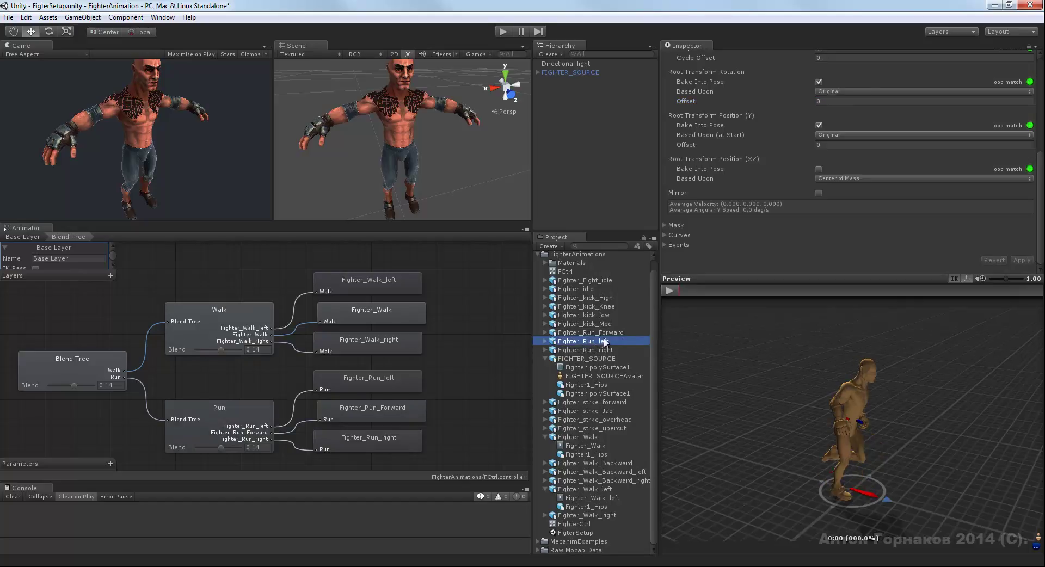
pyautogui.moveTo(1039, 139); pyautogui.dragTo(1035, 126)
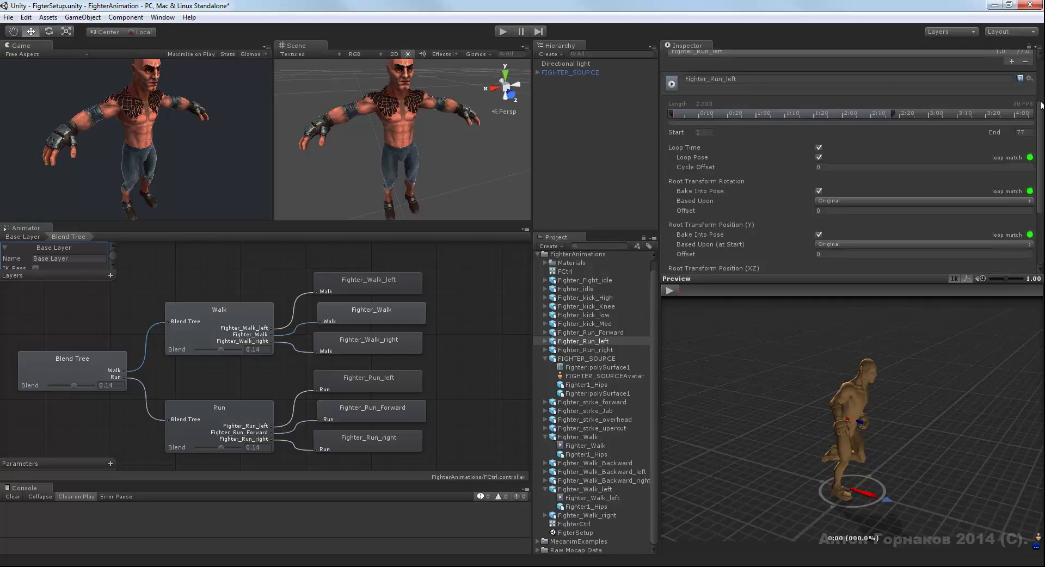
pyautogui.click(1015, 153)
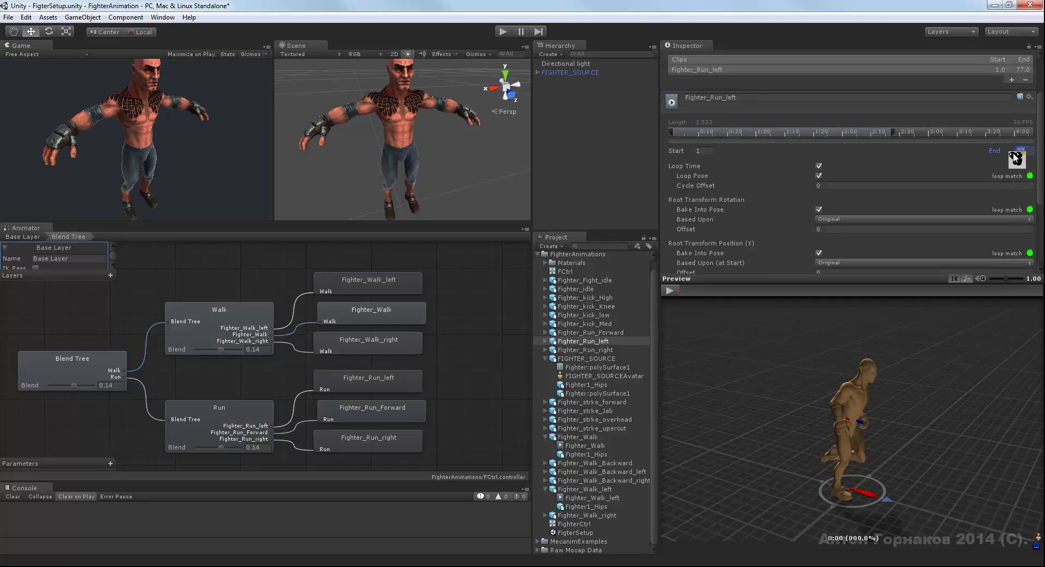
pyautogui.write('20')
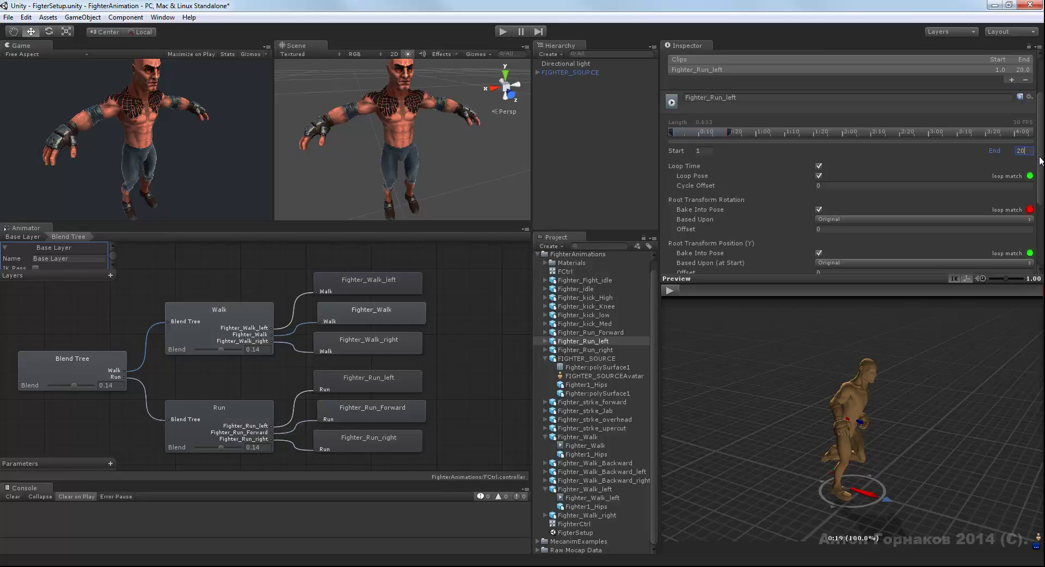
# Step: Unbake its root rotation, base it on Body Orientation, and apply the settings
pyautogui.moveTo(1039, 150); pyautogui.dragTo(1040, 170)
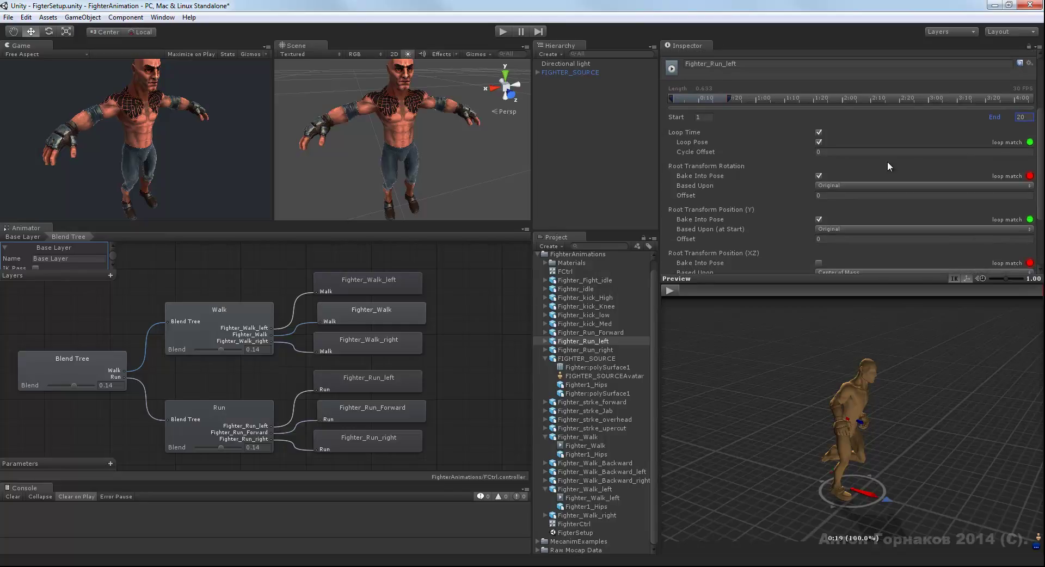
pyautogui.click(819, 177)
pyautogui.click(842, 184)
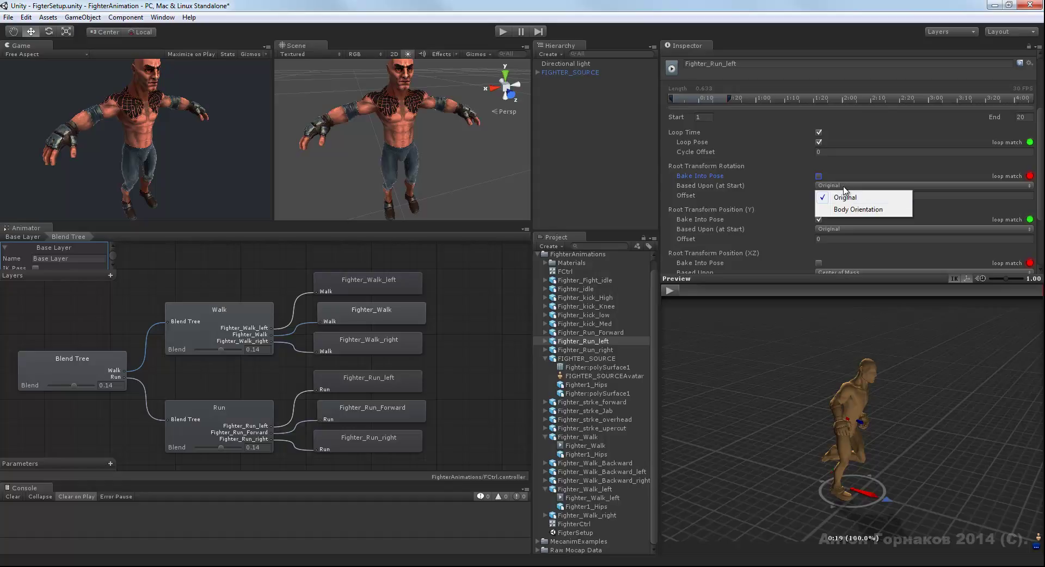
pyautogui.click(849, 207)
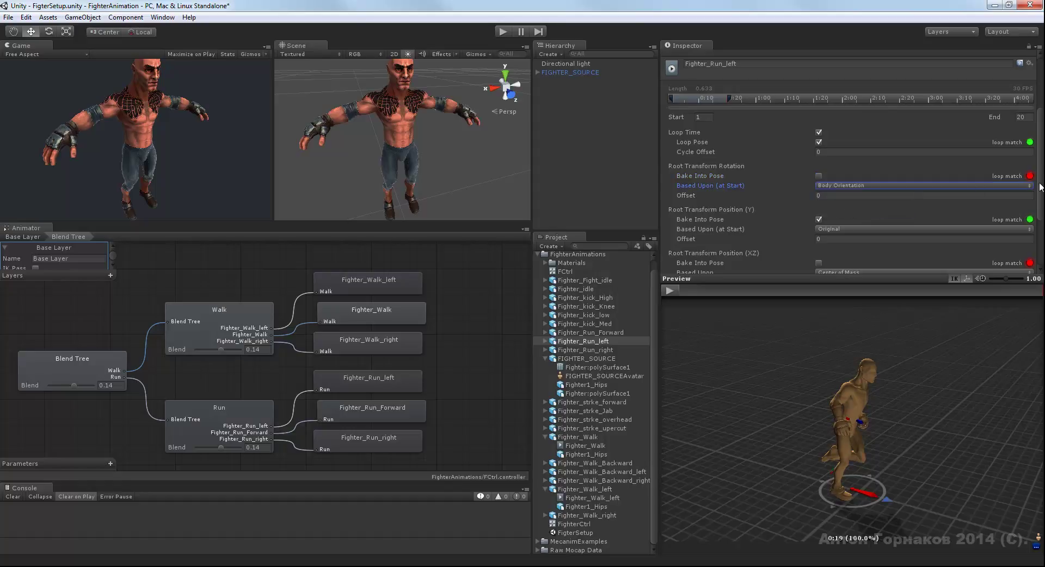
pyautogui.scroll(-2, 1041, 231)
pyautogui.scroll(-3, 1040, 237)
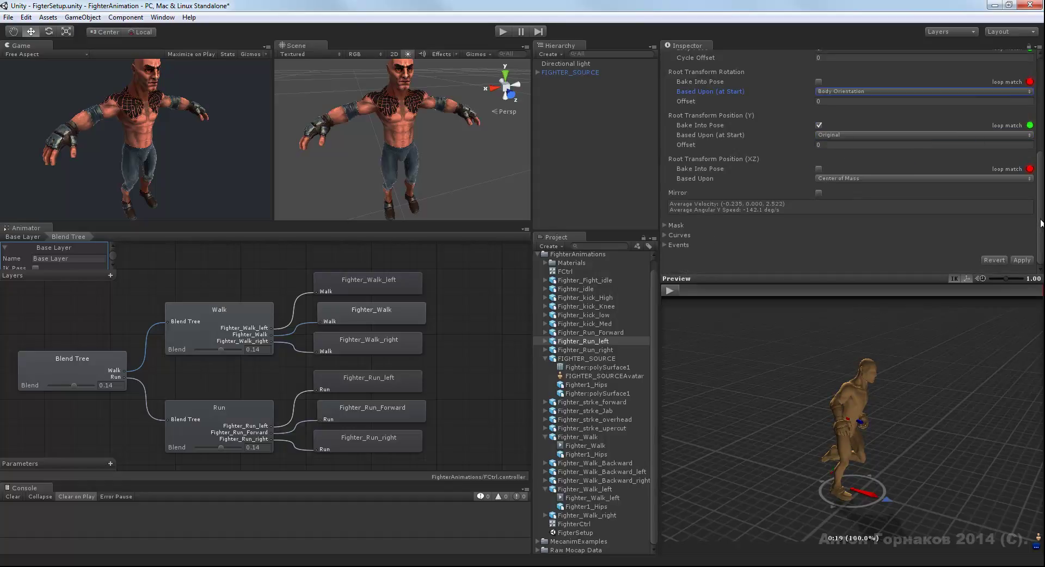
pyautogui.scroll(1, 990, 190)
pyautogui.scroll(1, 991, 191)
pyautogui.scroll(2, 991, 190)
pyautogui.scroll(1, 990, 191)
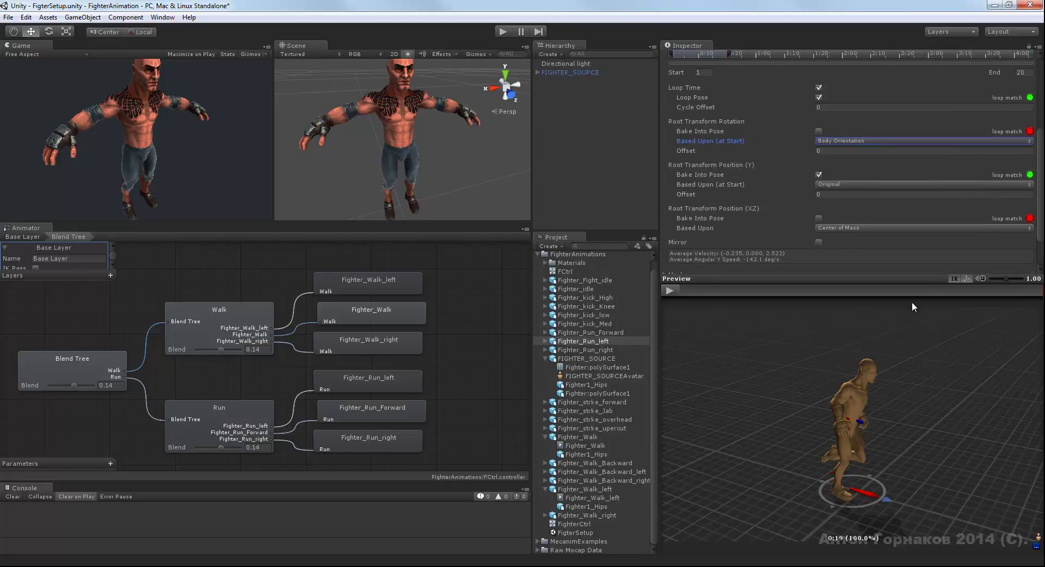
pyautogui.scroll(-2, 1041, 199)
pyautogui.scroll(-1, 1041, 212)
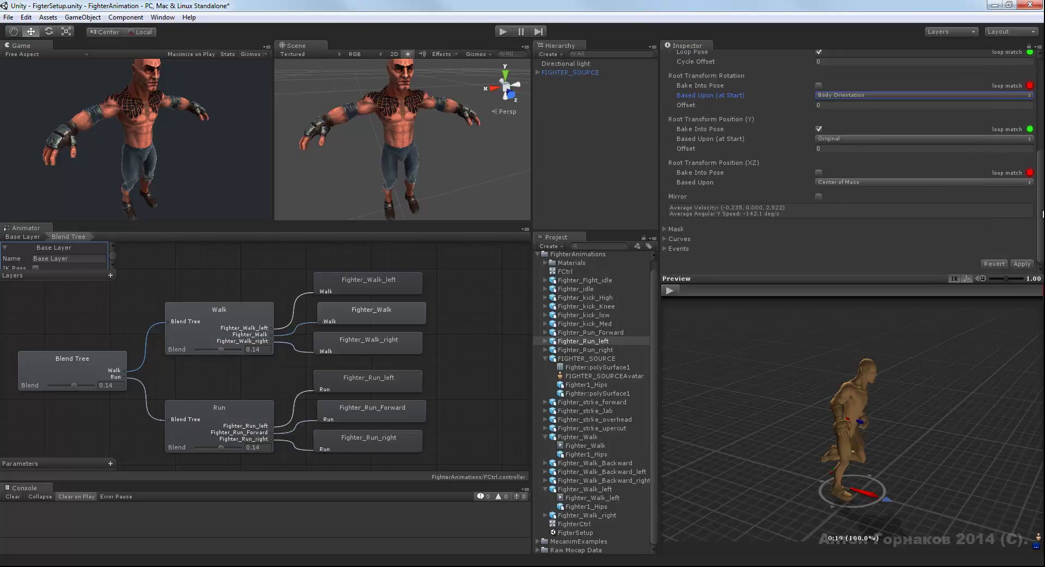
pyautogui.scroll(-1, 1042, 214)
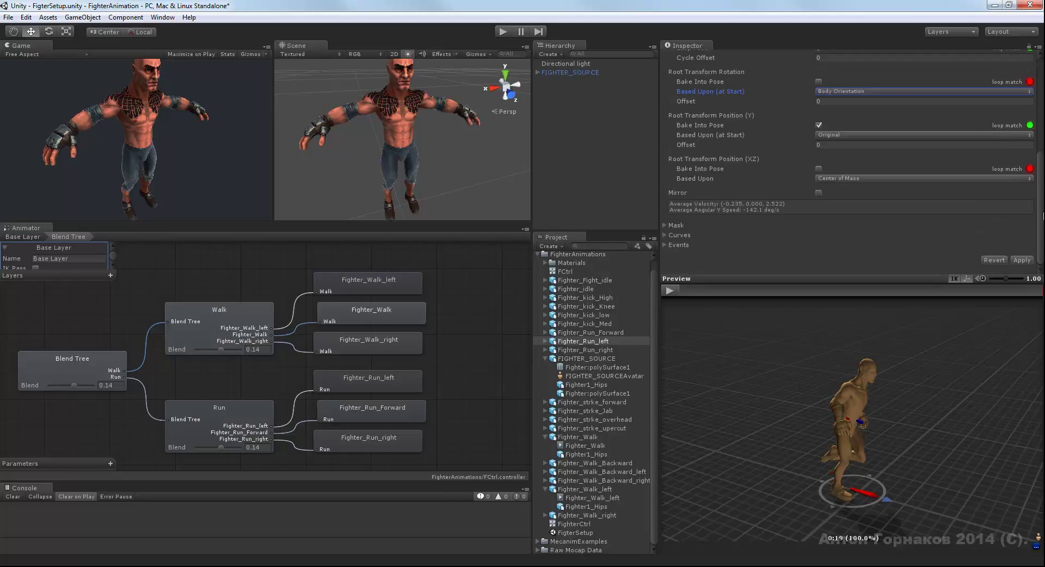
pyautogui.click(1022, 261)
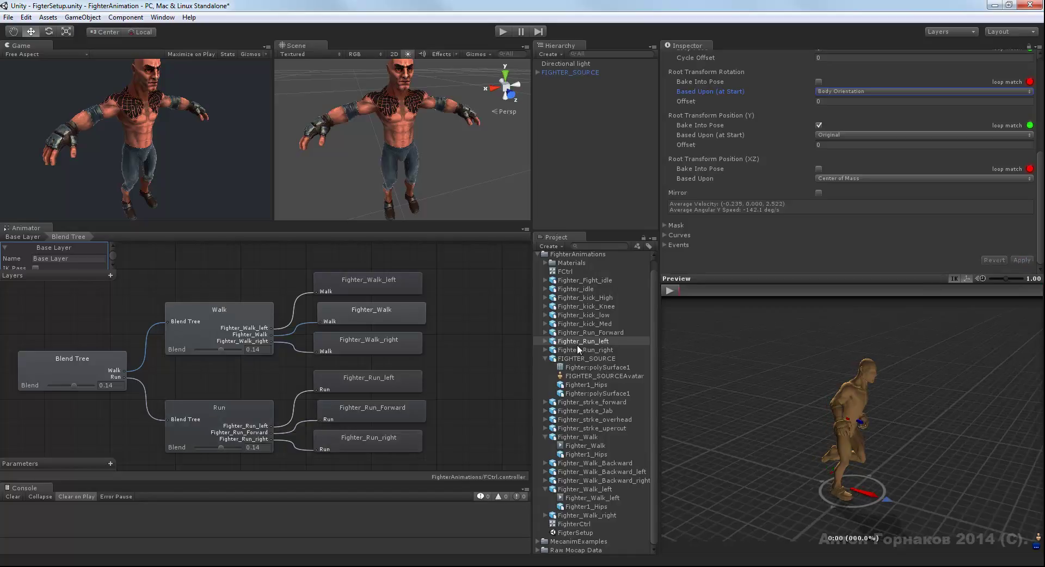
# Step: Trim the Fighter_Run_right clip to end at frame 20
pyautogui.click(597, 351)
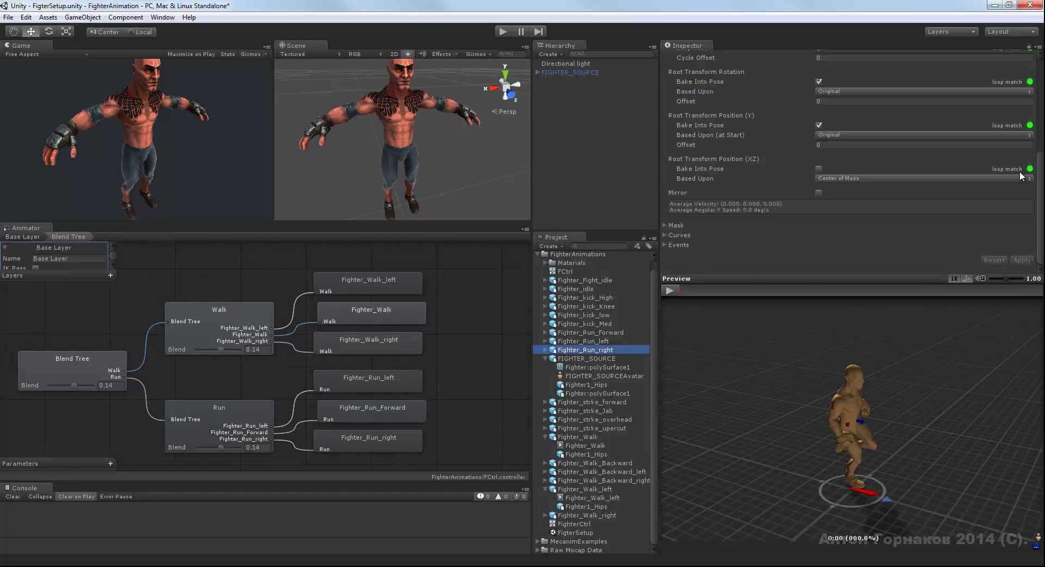
pyautogui.moveTo(1038, 143); pyautogui.dragTo(1038, 117)
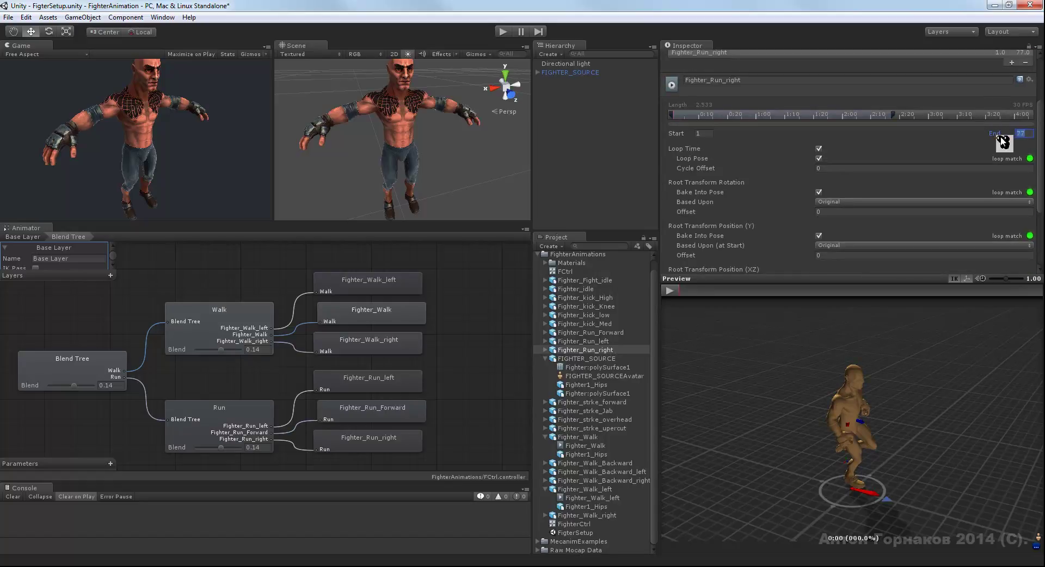
pyautogui.write('20')
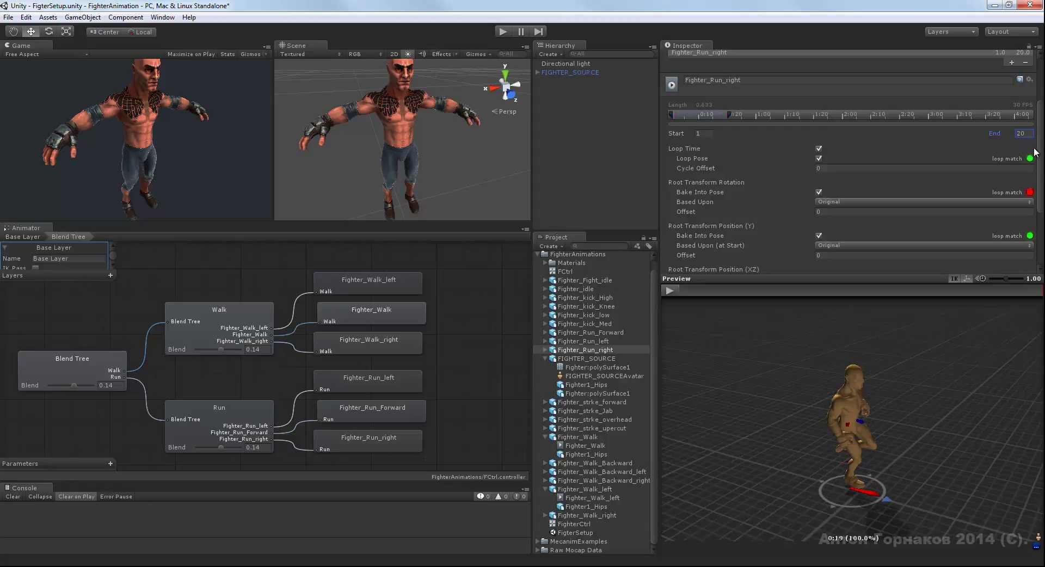
pyautogui.click(819, 192)
# Step: Unbake its root rotation, base it on Body Orientation, apply, and reselect the Run blend tree
pyautogui.click(818, 192)
pyautogui.click(823, 202)
pyautogui.click(836, 227)
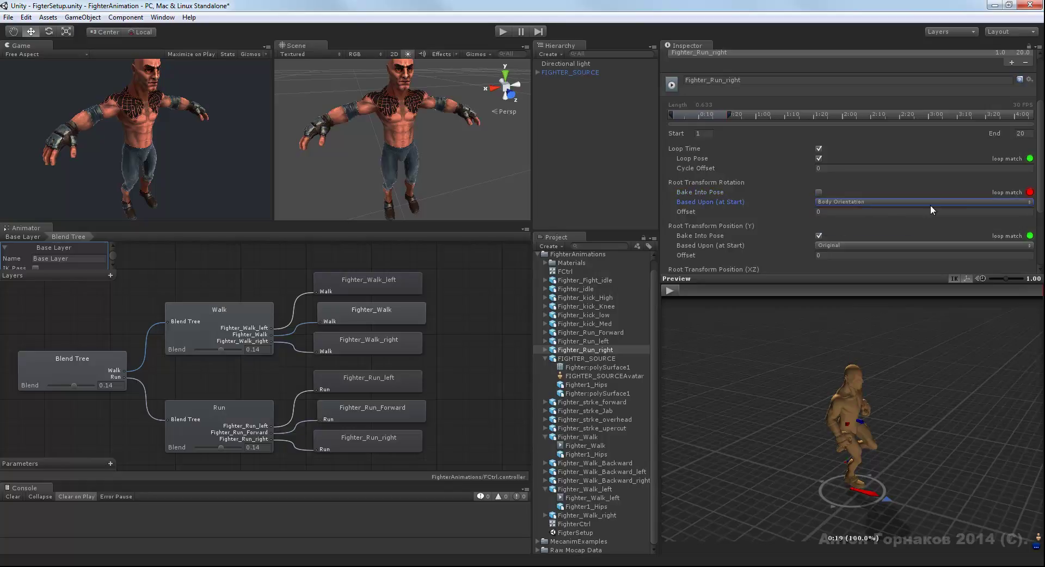
pyautogui.moveTo(1041, 183); pyautogui.dragTo(1042, 252)
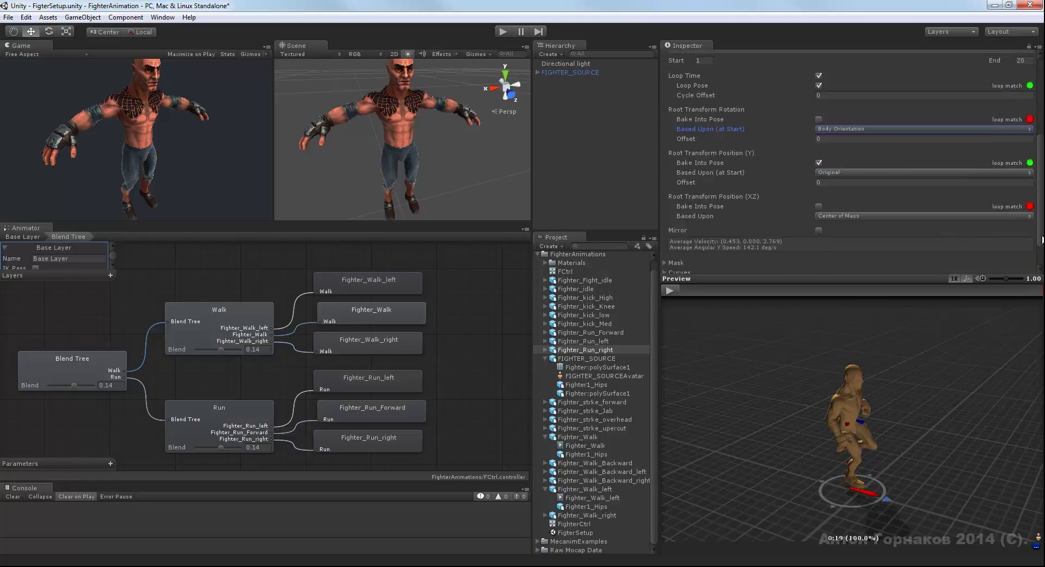
pyautogui.click(1021, 260)
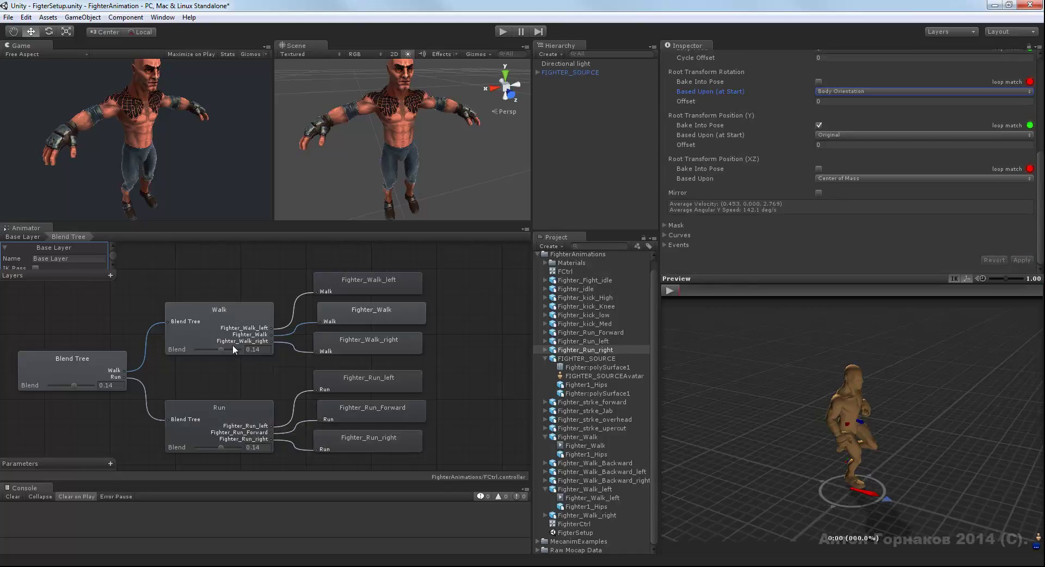
pyautogui.click(230, 410)
# Step: Preview the Run blend tree with the blend slid fully right, then begin adding a parameter
pyautogui.click(669, 289)
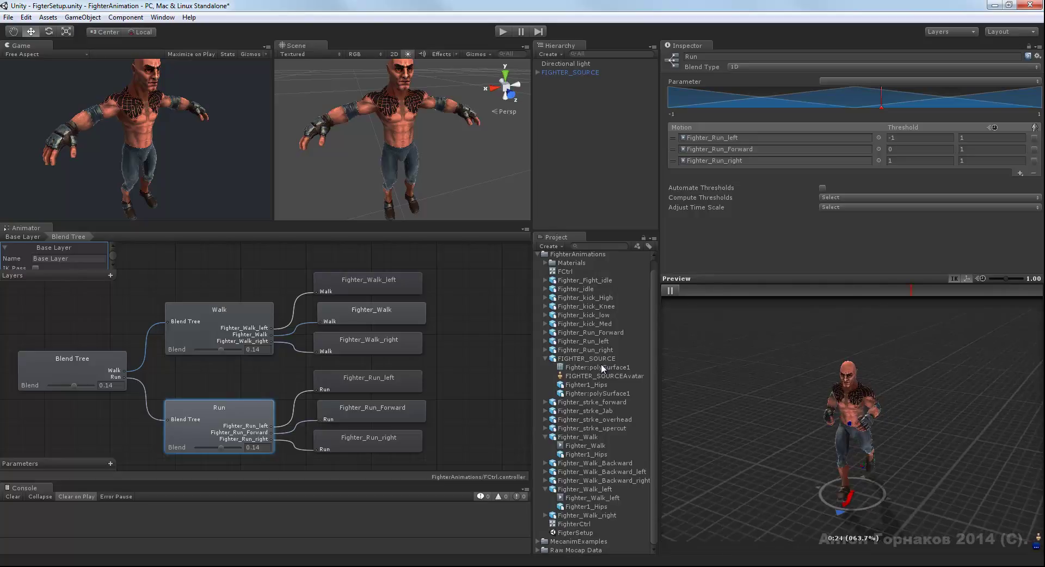
pyautogui.moveTo(221, 447)
pyautogui.mouseDown()
pyautogui.moveTo(242, 447)
pyautogui.moveTo(184, 448)
pyautogui.moveTo(219, 449)
pyautogui.mouseUp()
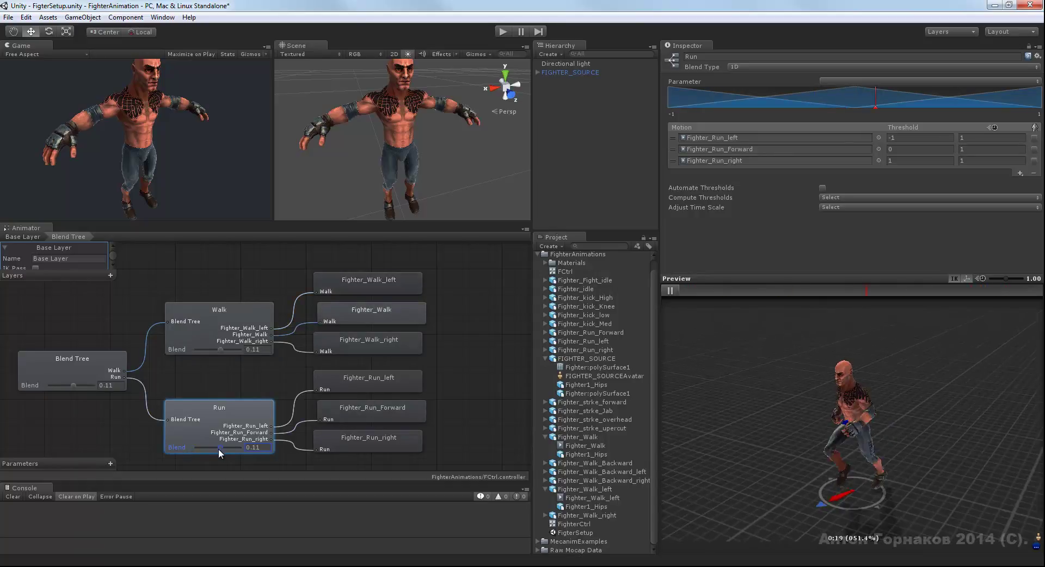
pyautogui.moveTo(218, 448)
pyautogui.mouseDown()
pyautogui.moveTo(243, 449)
pyautogui.moveTo(184, 444)
pyautogui.moveTo(218, 446)
pyautogui.mouseUp()
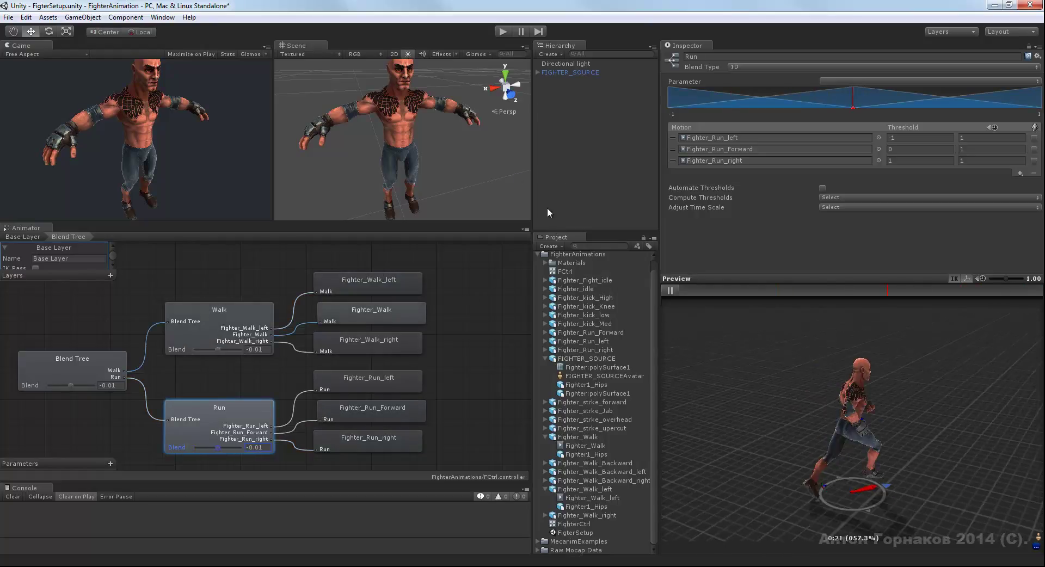
pyautogui.moveTo(491, 342); pyautogui.dragTo(490, 335, button='middle')
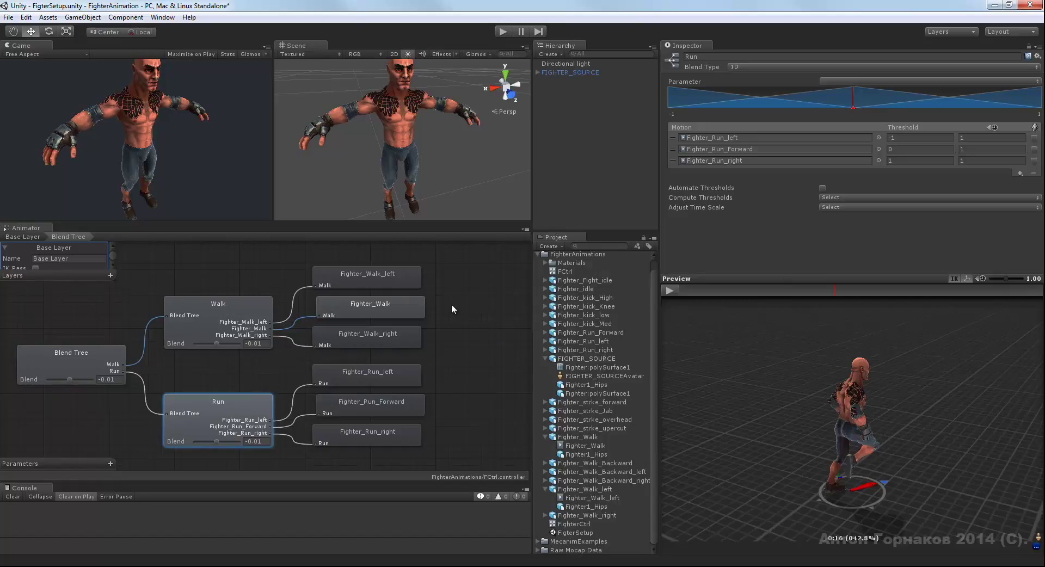
pyautogui.moveTo(466, 312); pyautogui.dragTo(485, 309, button='middle')
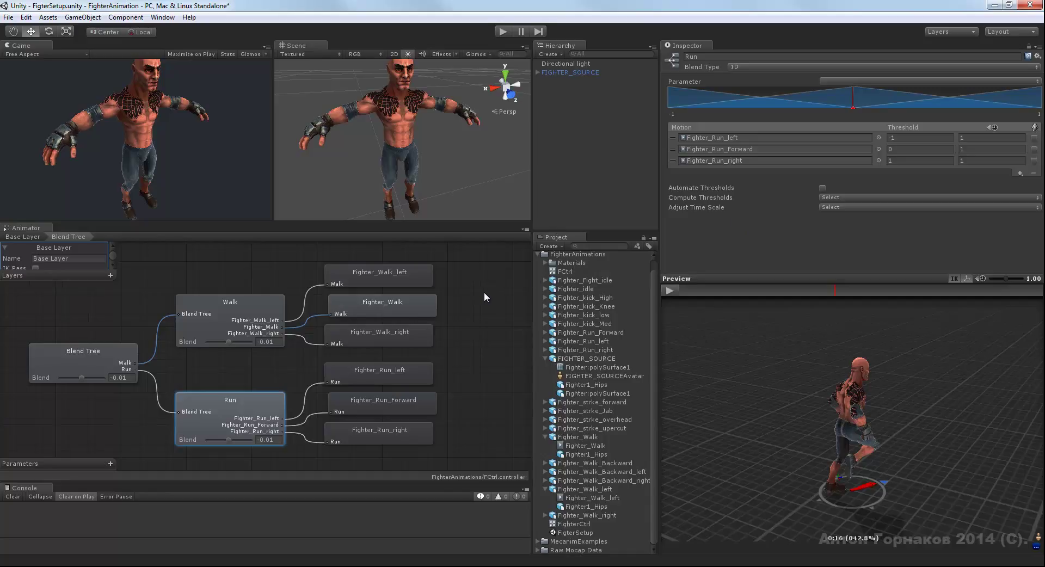
pyautogui.moveTo(478, 318); pyautogui.dragTo(516, 305, button='middle')
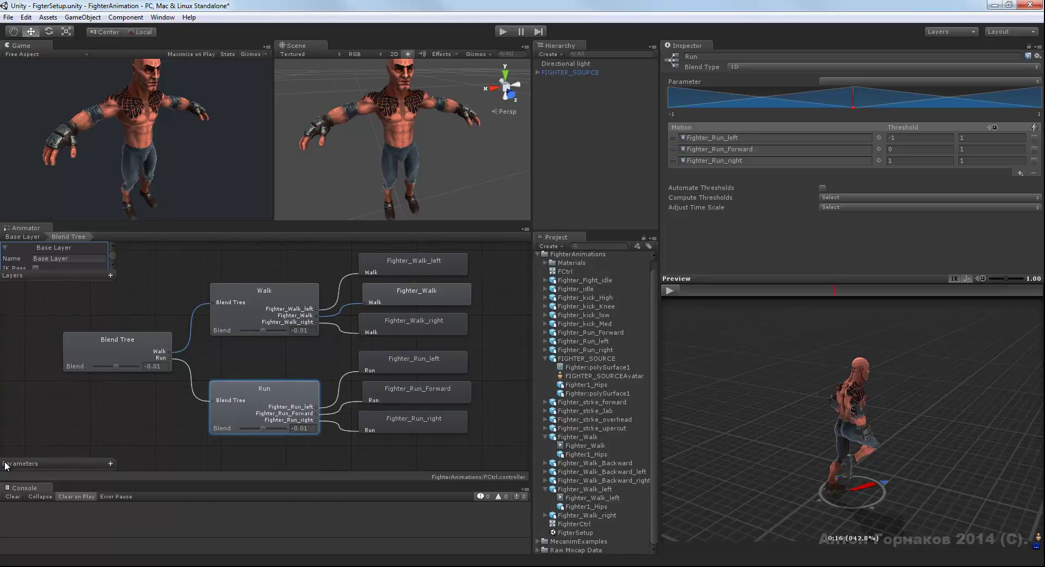
pyautogui.click(110, 464)
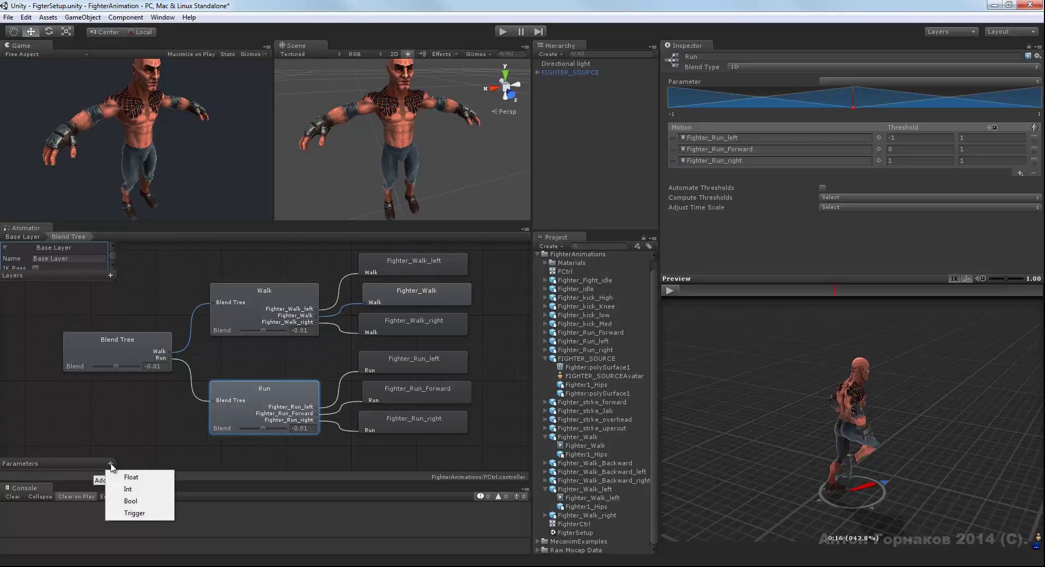
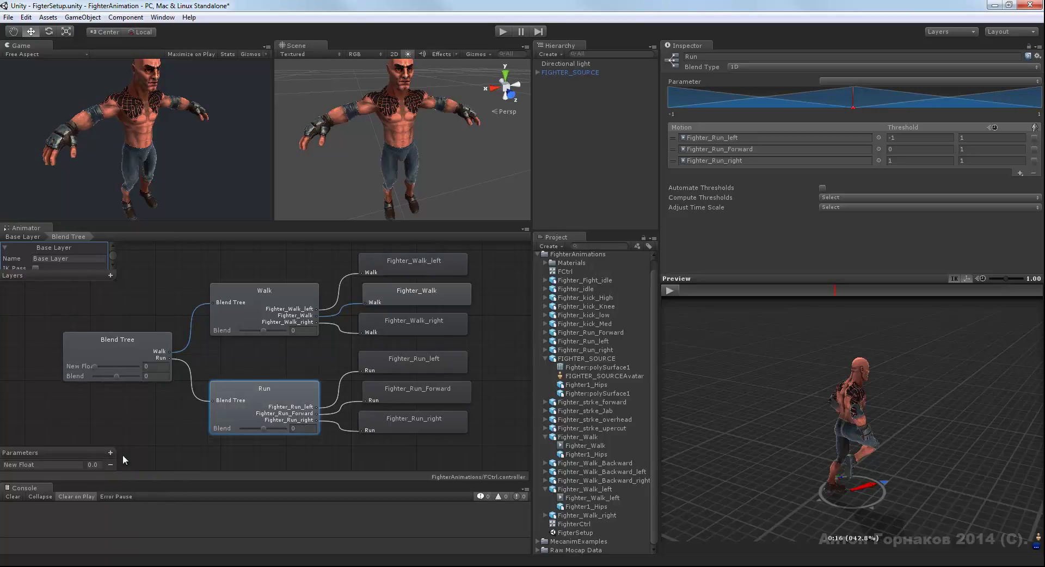
# Step: Rename New Float to Direction and add a second float parameter named Speed
pyautogui.doubleClick(43, 465)
pyautogui.write('D')
pyautogui.write('c')
pyautogui.write('on')
pyautogui.click(110, 452)
pyautogui.click(122, 464)
pyautogui.click(36, 465)
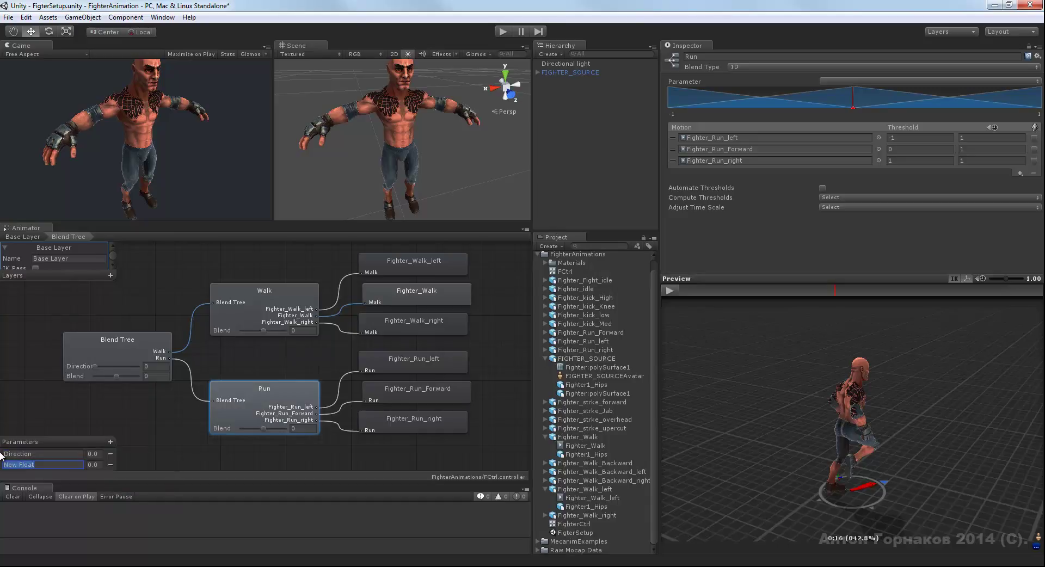
pyautogui.write('Spee')
pyautogui.doubleClick(40, 456)
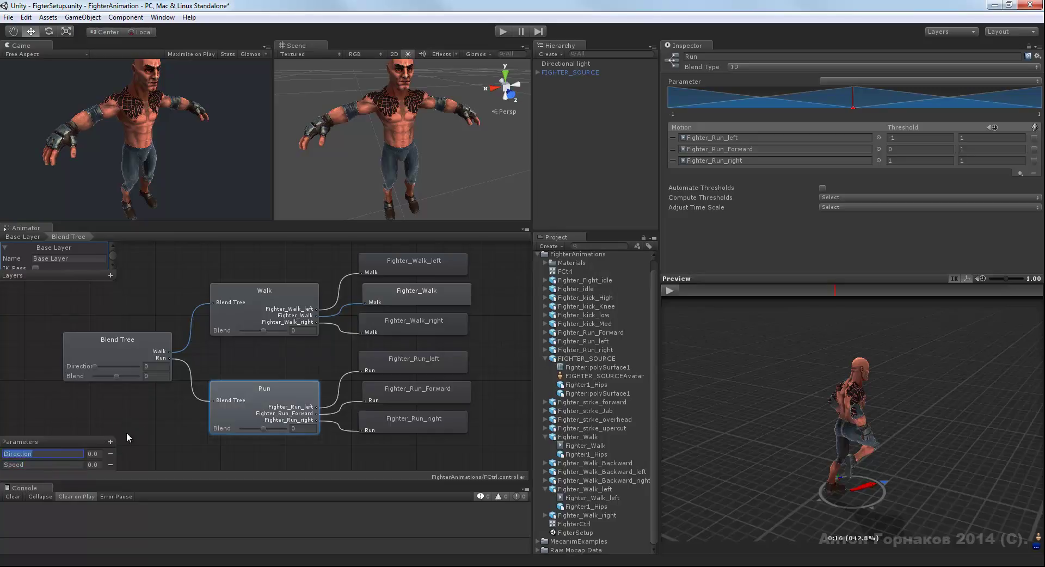
pyautogui.click(150, 410)
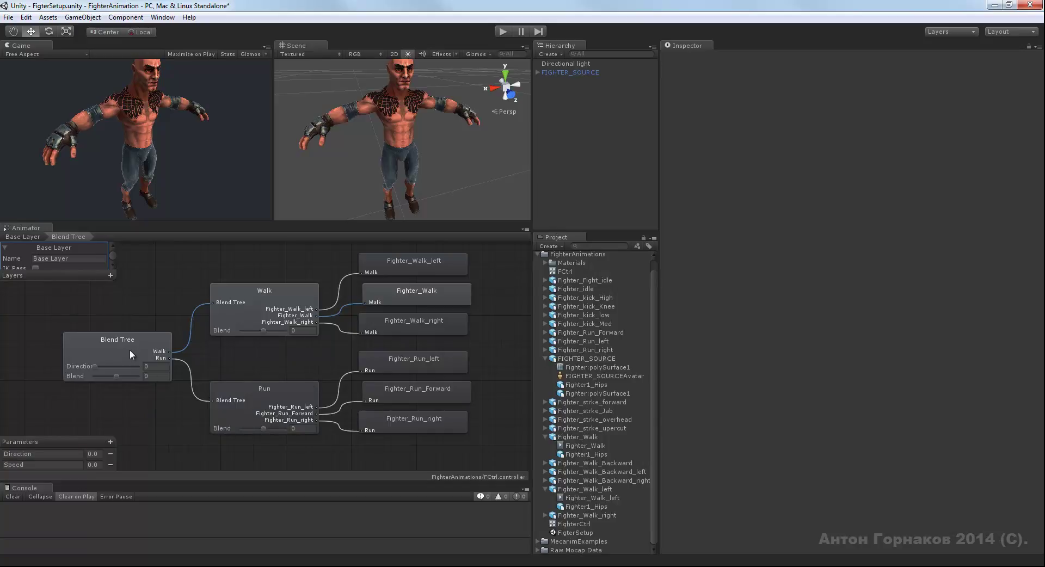
# Step: Set the root Blend Tree's Parameter to Speed, blending Walk at 0 and Run at 1
pyautogui.click(285, 295)
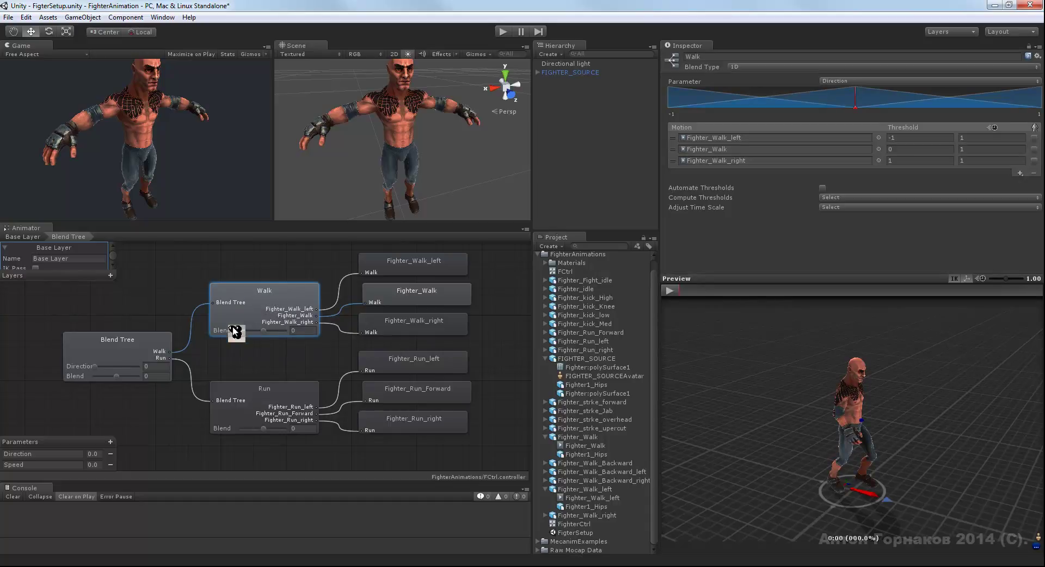
pyautogui.click(143, 344)
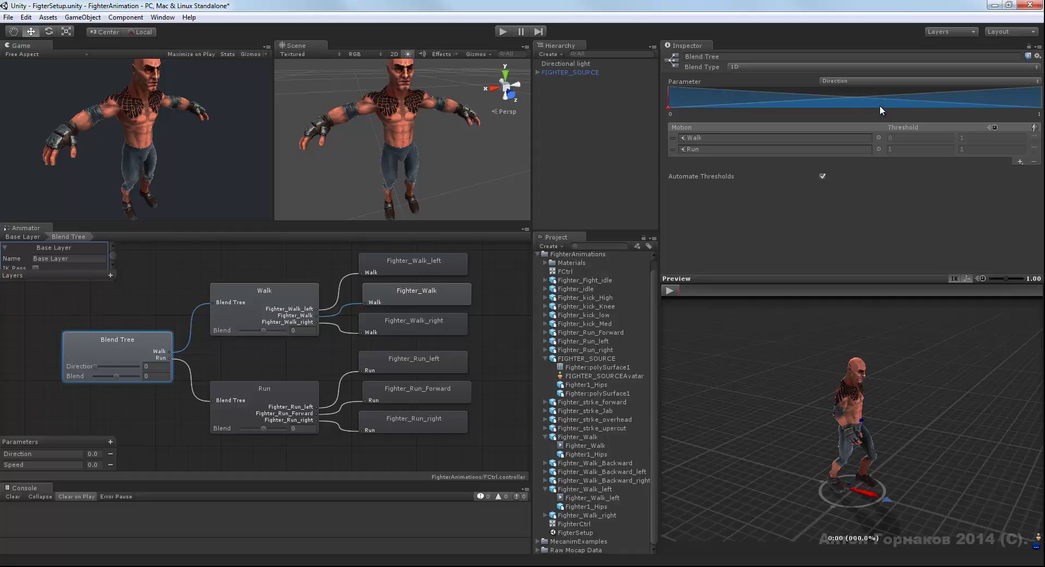
pyautogui.click(834, 80)
pyautogui.click(848, 109)
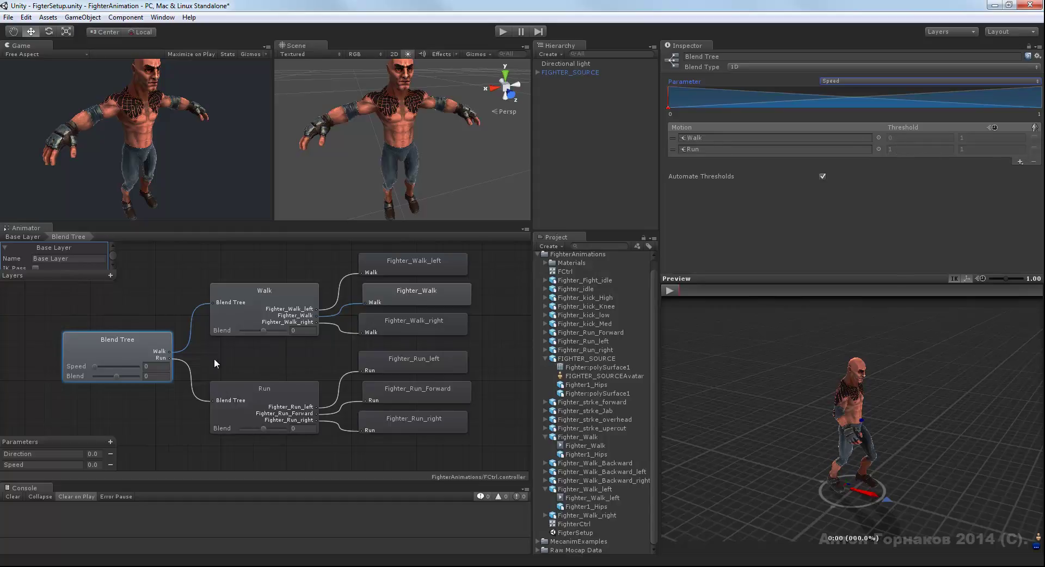
# Step: Play the character preview while raising Speed, then return Speed to 0
pyautogui.moveTo(97, 366)
pyautogui.mouseDown()
pyautogui.moveTo(142, 365)
pyautogui.moveTo(100, 362)
pyautogui.moveTo(139, 365)
pyautogui.moveTo(109, 366)
pyautogui.mouseUp()
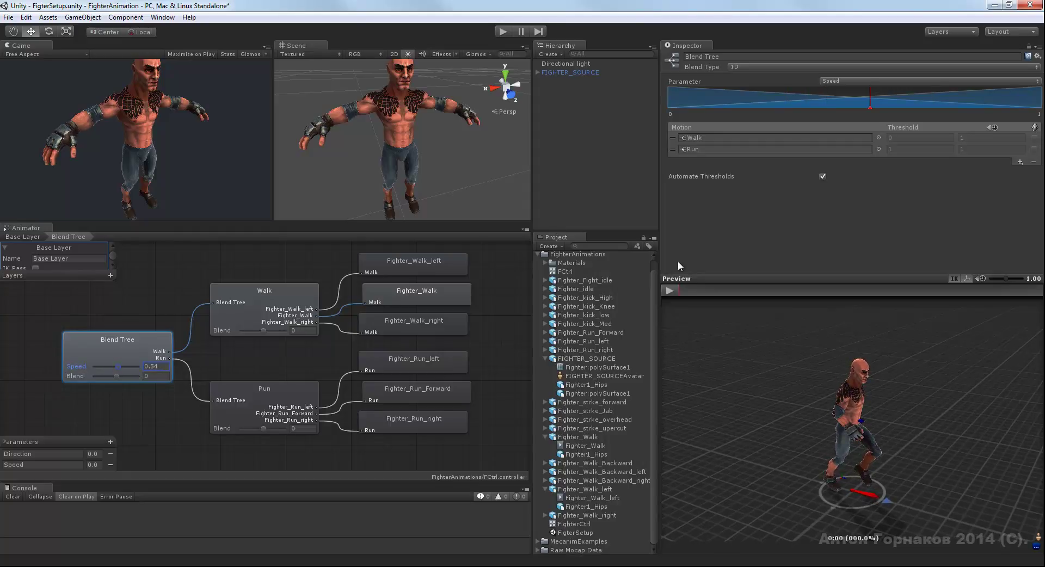
pyautogui.click(669, 290)
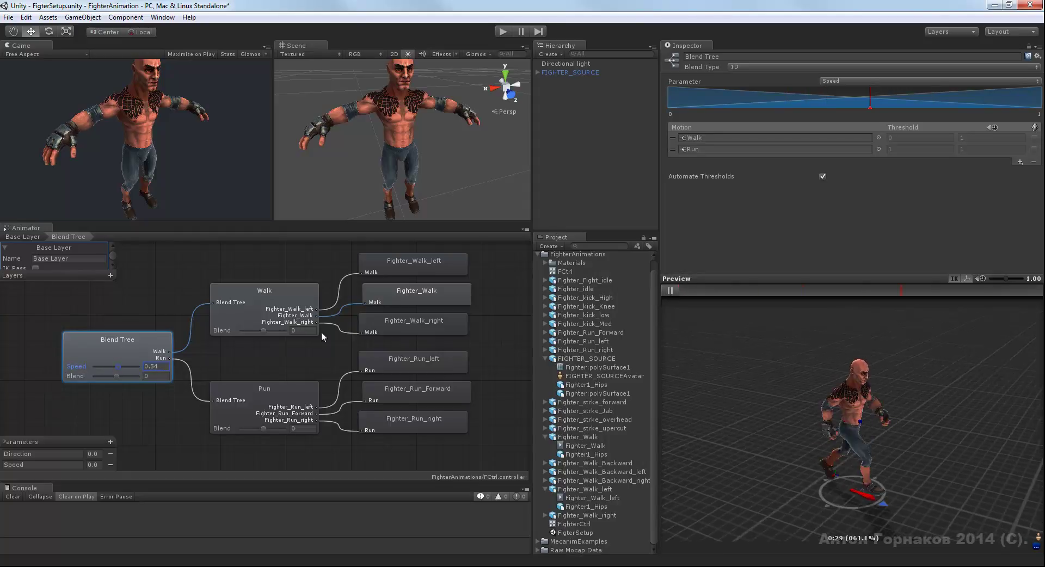
pyautogui.moveTo(118, 365)
pyautogui.mouseDown()
pyautogui.moveTo(89, 365)
pyautogui.moveTo(145, 374)
pyautogui.moveTo(81, 367)
pyautogui.mouseUp()
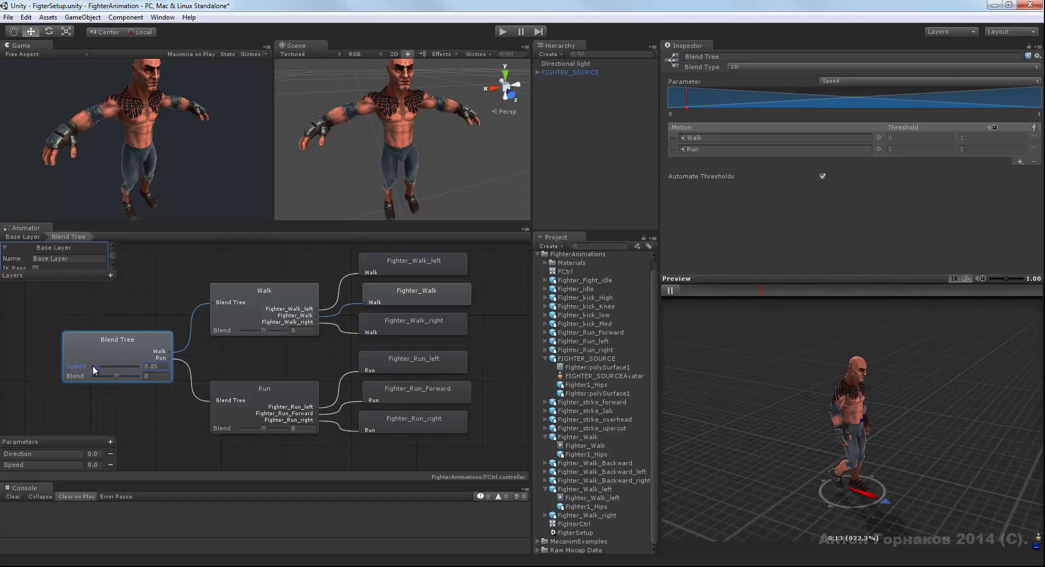
# Step: Inspect and compare the Walk and Run blend trees' current parameter settings
pyautogui.click(289, 292)
pyautogui.click(289, 399)
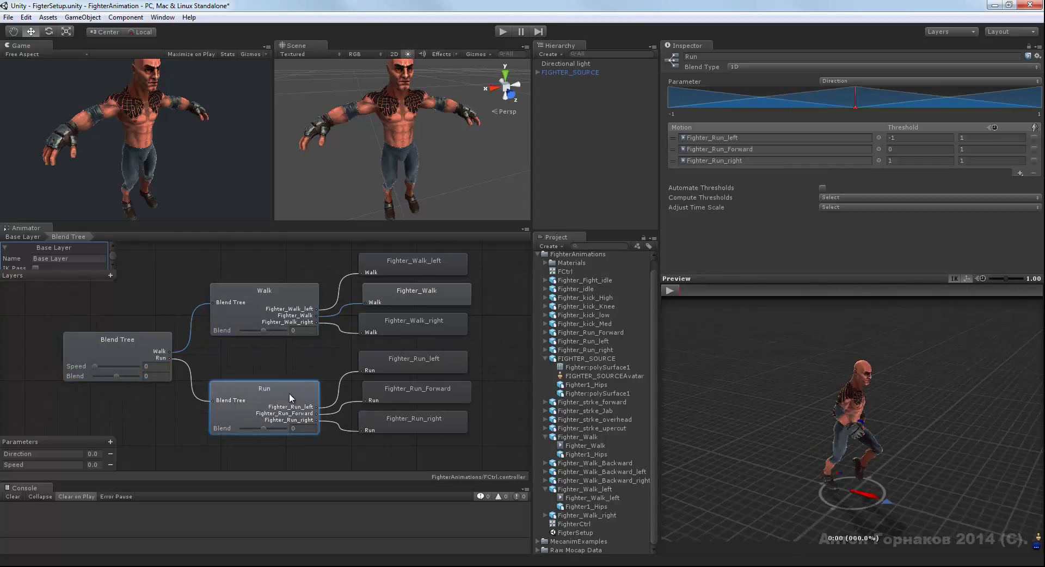
pyautogui.click(291, 305)
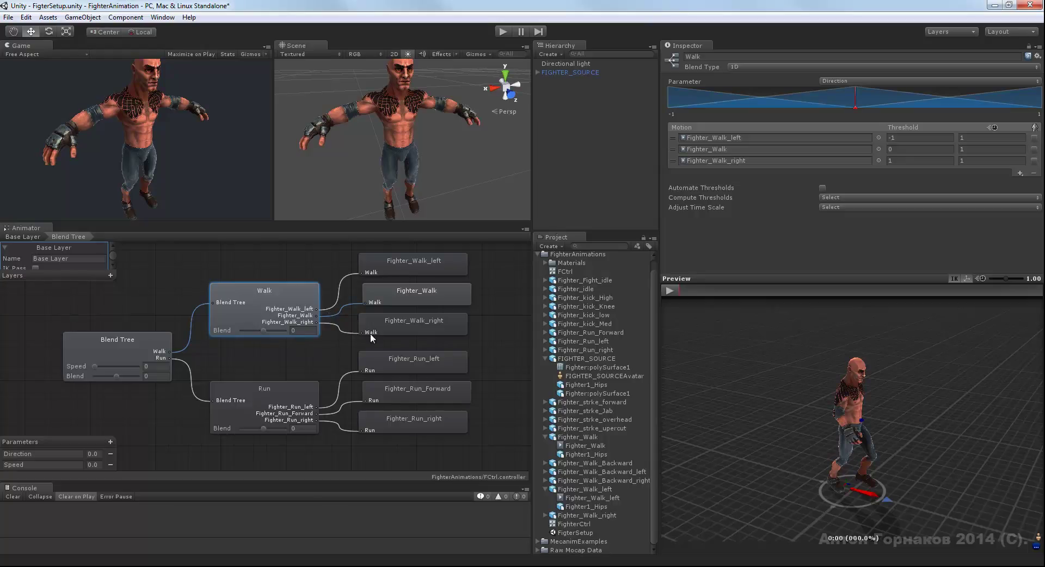
pyautogui.click(840, 77)
pyautogui.click(853, 79)
pyautogui.click(852, 79)
pyautogui.click(276, 388)
pyautogui.click(276, 387)
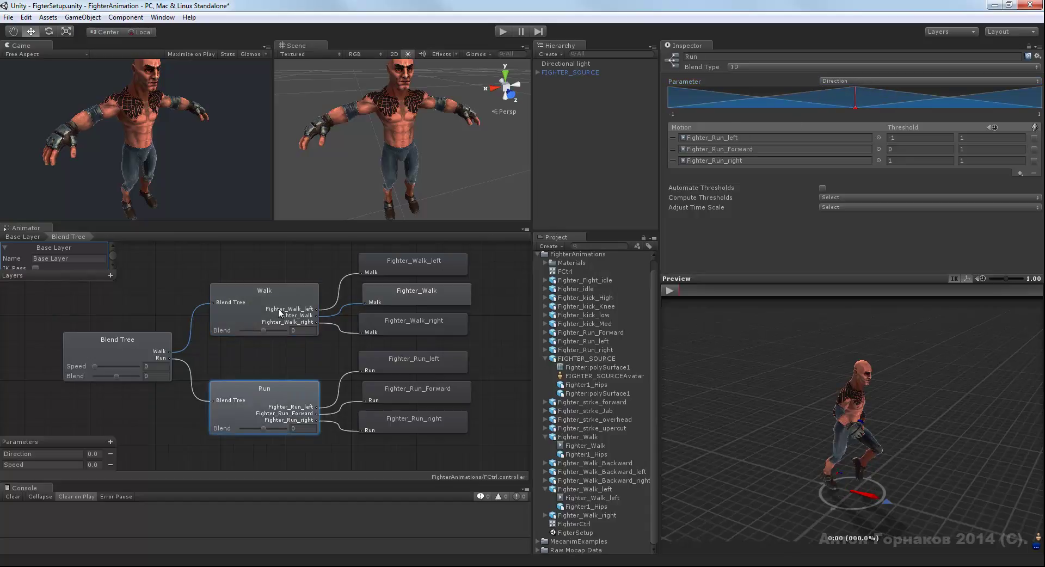
pyautogui.click(288, 298)
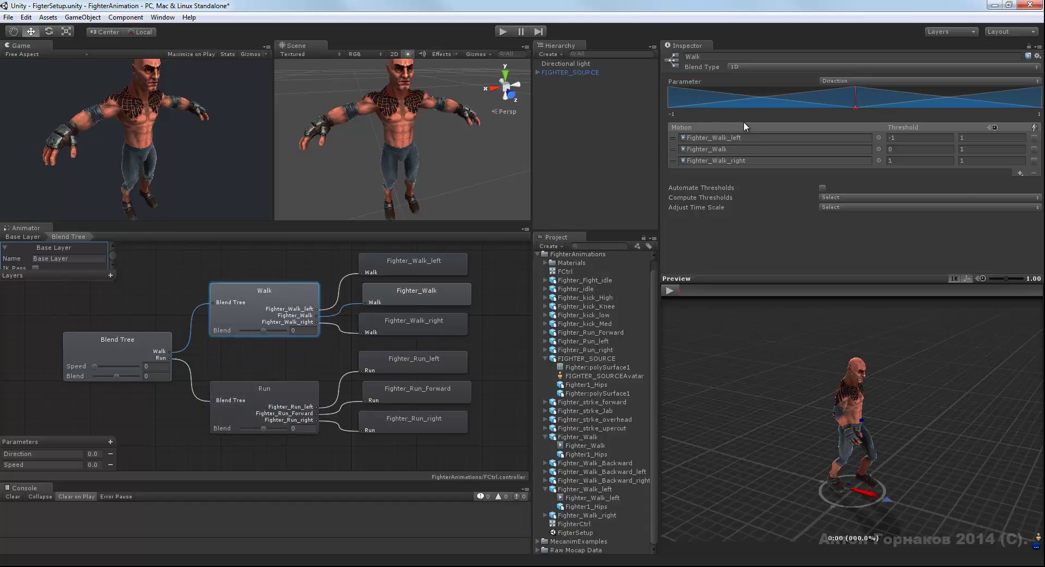
pyautogui.click(286, 390)
pyautogui.click(299, 298)
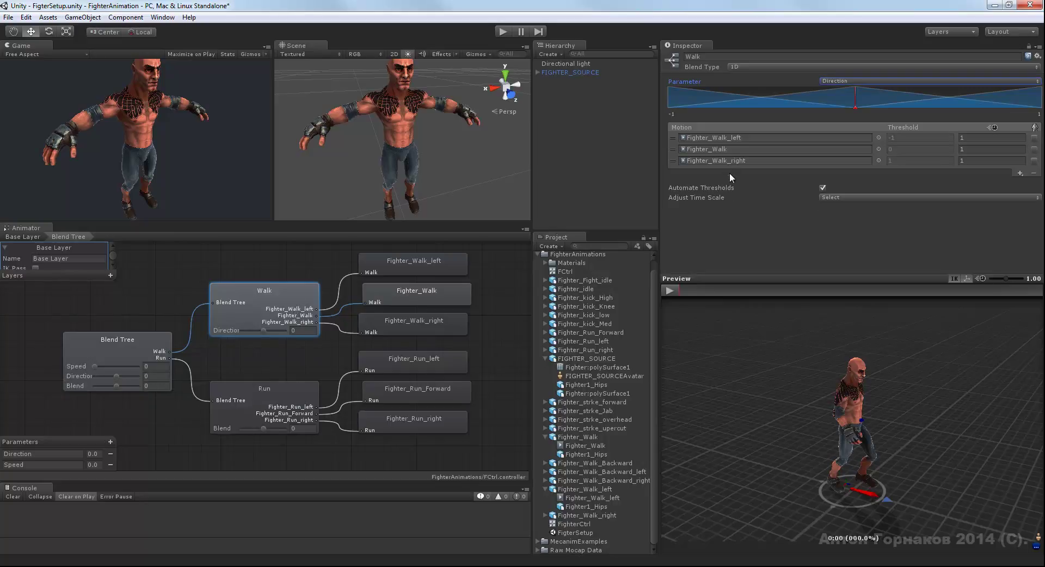
# Step: Set the Walk blend tree's Parameter to Direction
pyautogui.click(841, 81)
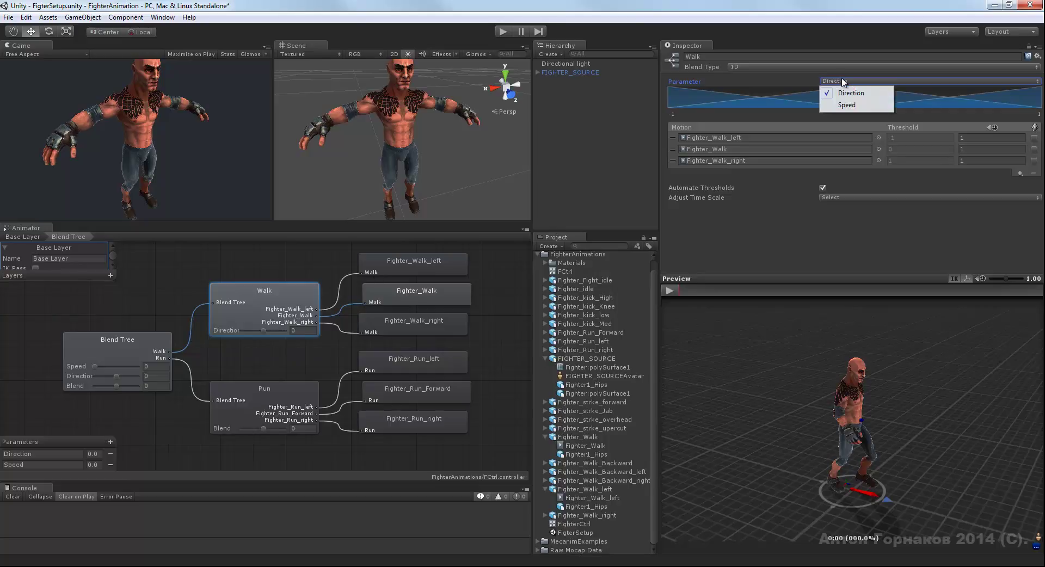
pyautogui.click(847, 104)
pyautogui.click(841, 81)
pyautogui.click(853, 93)
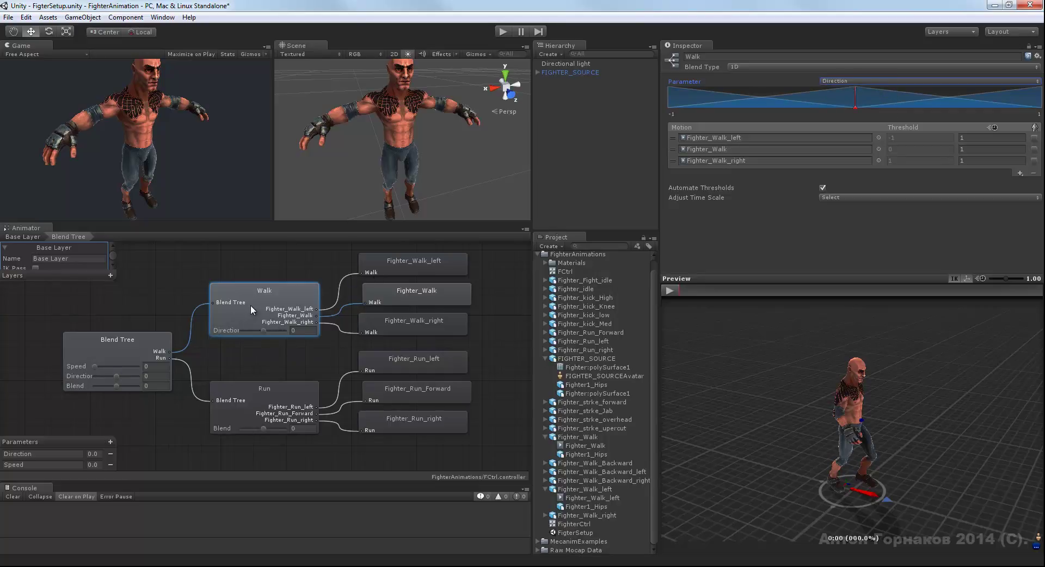
# Step: Set the Run blend tree's Parameter to Direction as well
pyautogui.click(271, 394)
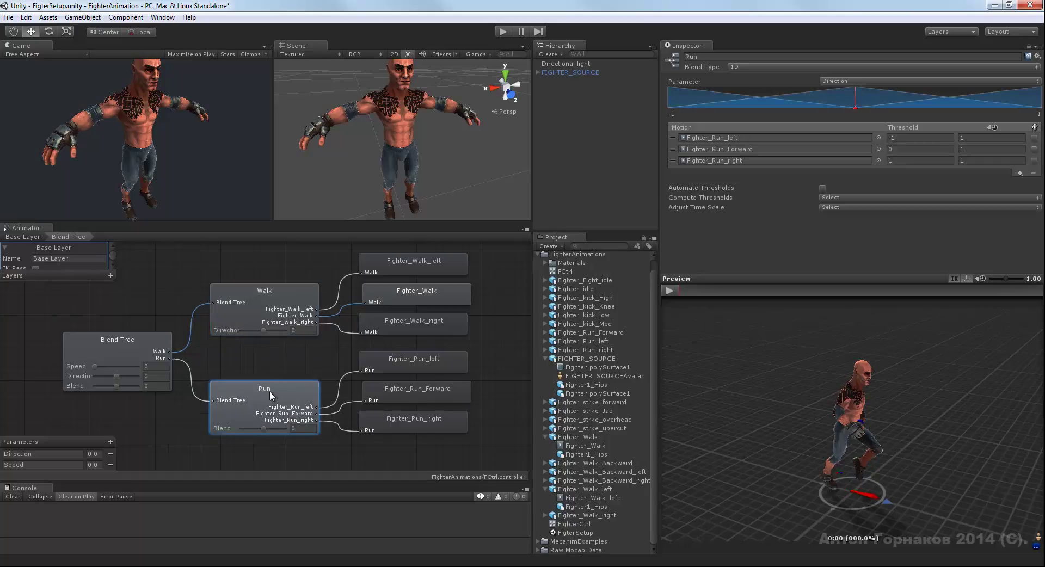
pyautogui.click(840, 82)
pyautogui.click(847, 103)
pyautogui.click(853, 80)
pyautogui.click(854, 89)
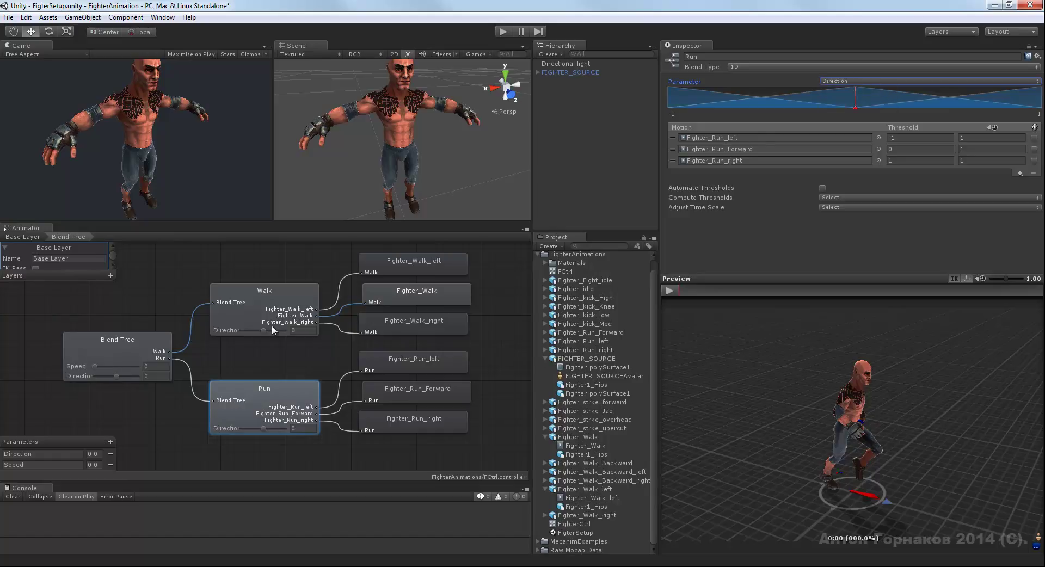
pyautogui.click(116, 348)
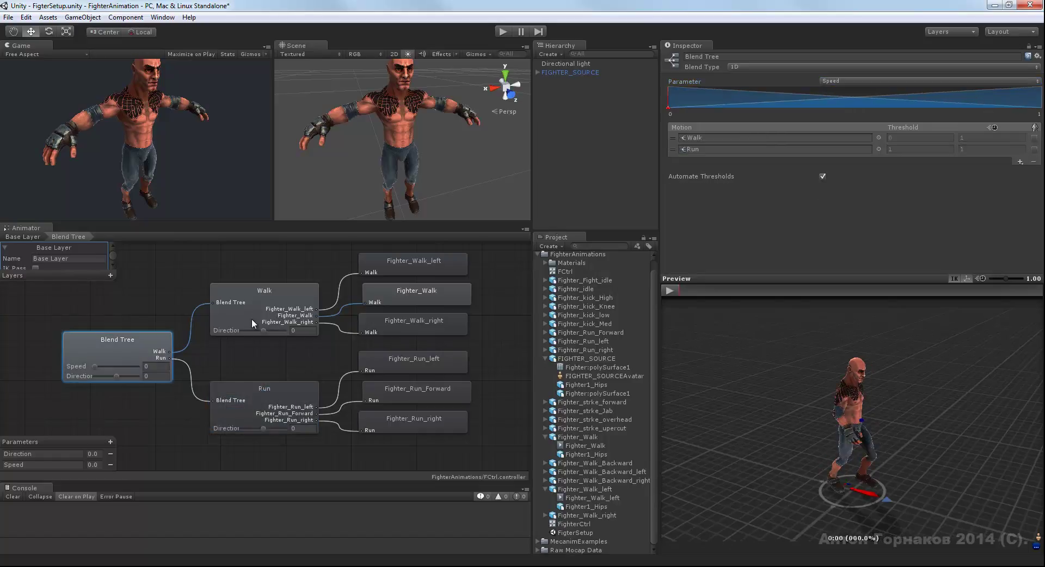
pyautogui.click(260, 308)
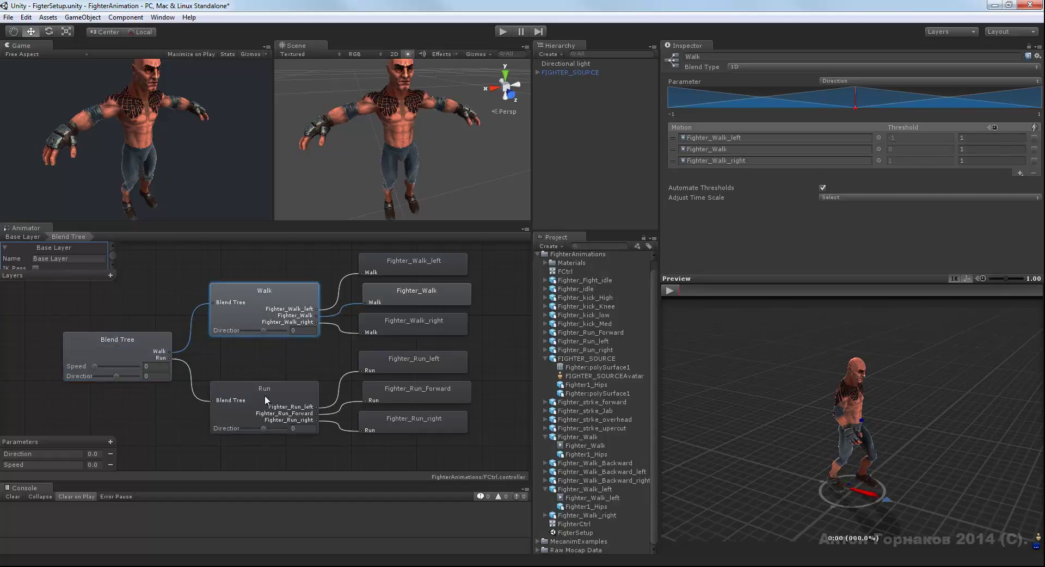
# Step: Play the character preview and set Speed to 0.42
pyautogui.click(671, 290)
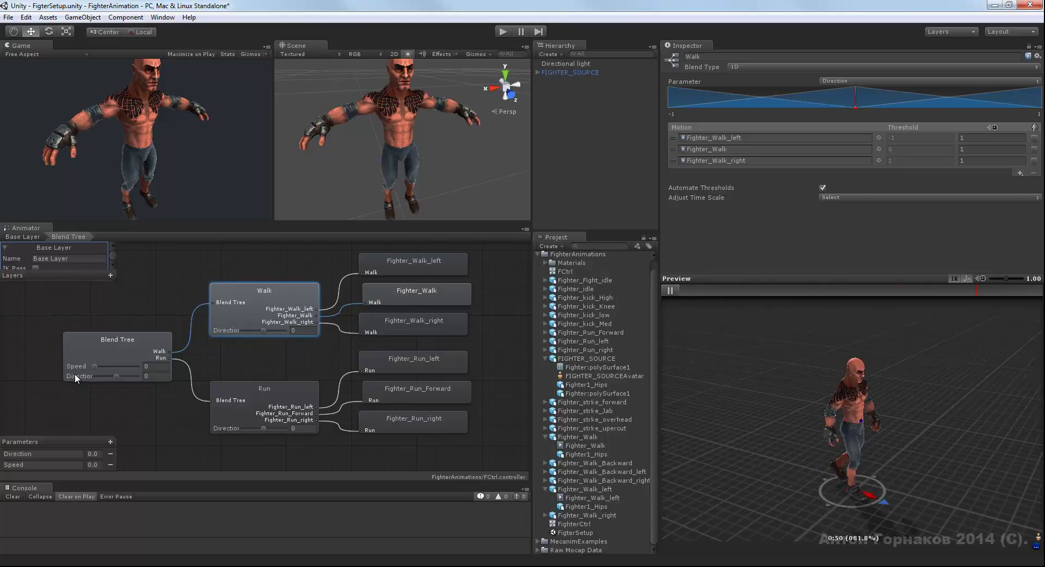
pyautogui.moveTo(95, 367); pyautogui.dragTo(112, 366)
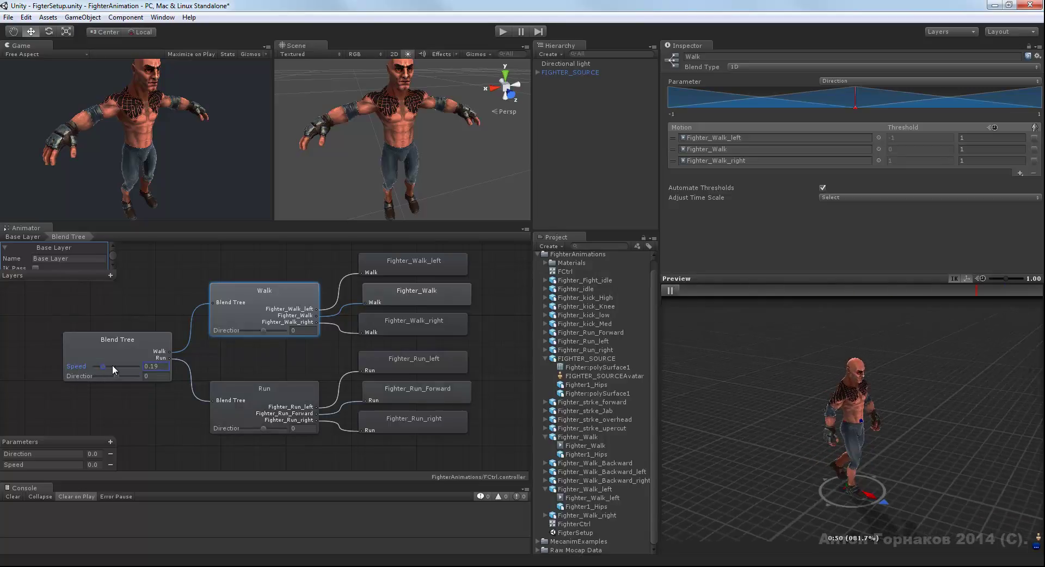
pyautogui.moveTo(122, 363); pyautogui.dragTo(112, 363)
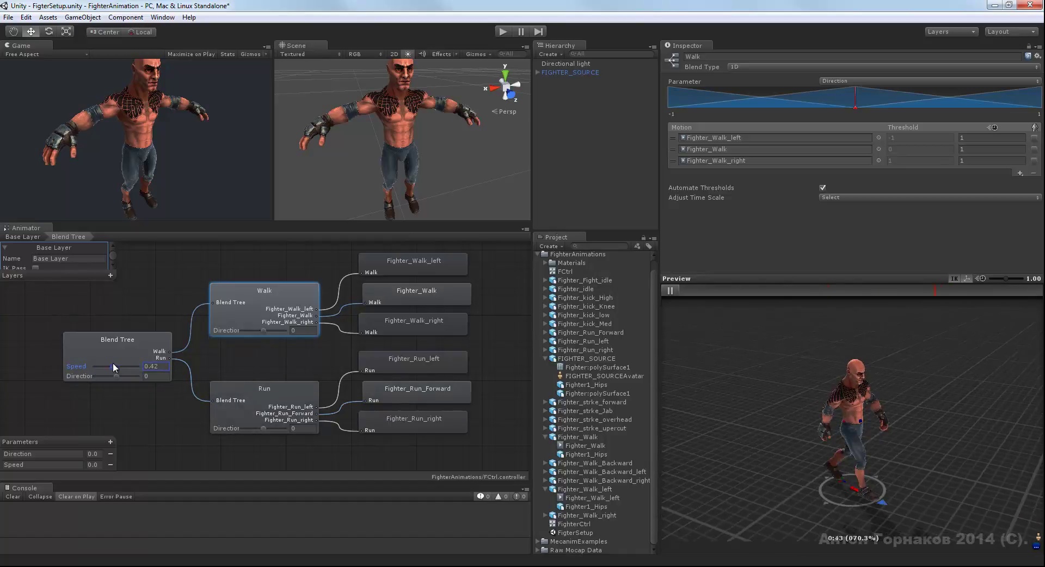
# Step: Vary Direction on the Walk and Run trees, ending at -0.97 for a left-leaning run
pyautogui.moveTo(263, 330)
pyautogui.mouseDown()
pyautogui.moveTo(291, 333)
pyautogui.moveTo(236, 325)
pyautogui.mouseUp()
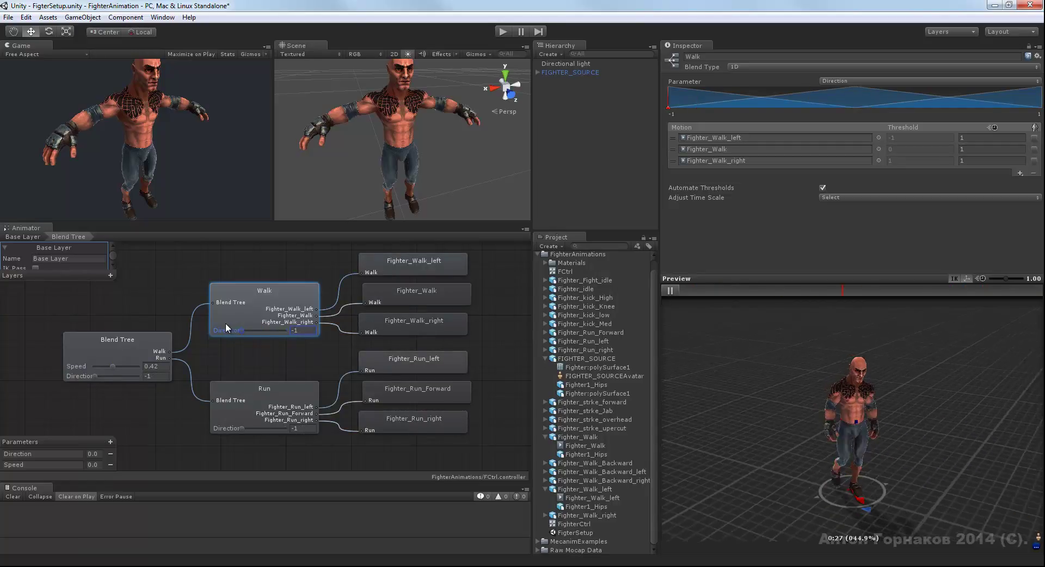
pyautogui.moveTo(225, 326); pyautogui.dragTo(266, 329)
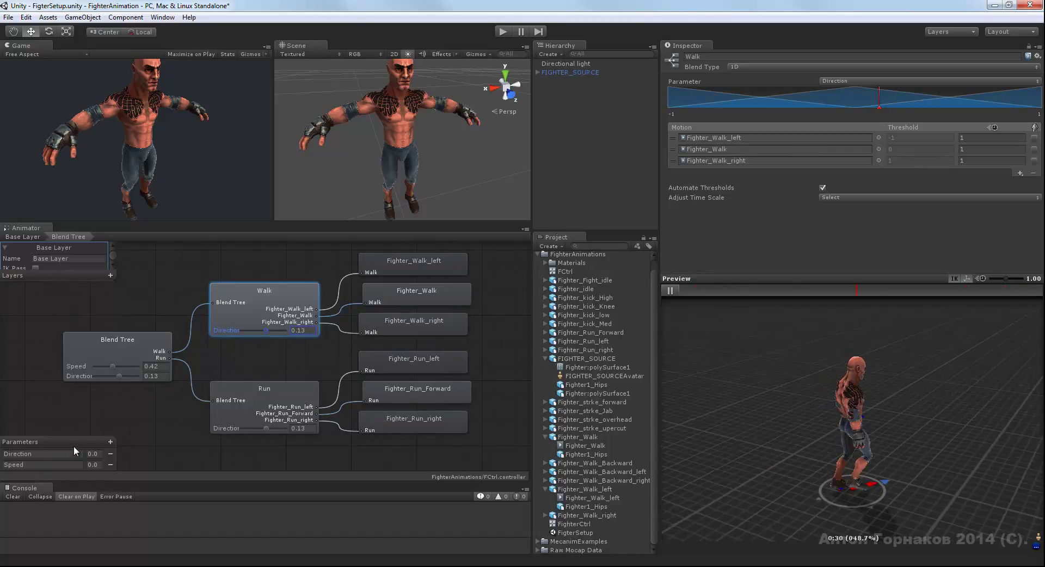
pyautogui.moveTo(267, 330); pyautogui.dragTo(264, 330)
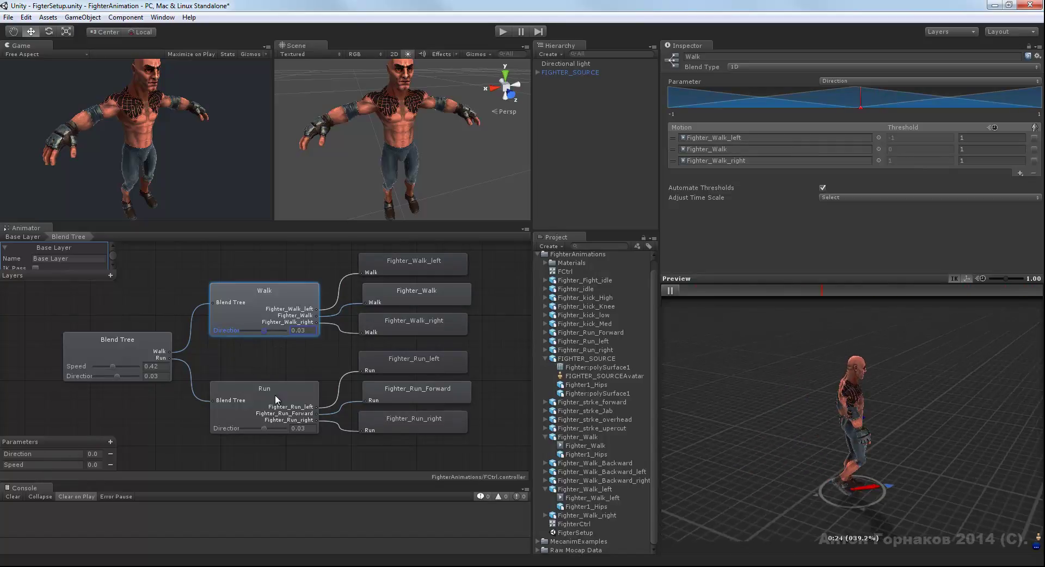
pyautogui.click(278, 389)
pyautogui.moveTo(264, 427); pyautogui.dragTo(241, 426)
pyautogui.click(670, 290)
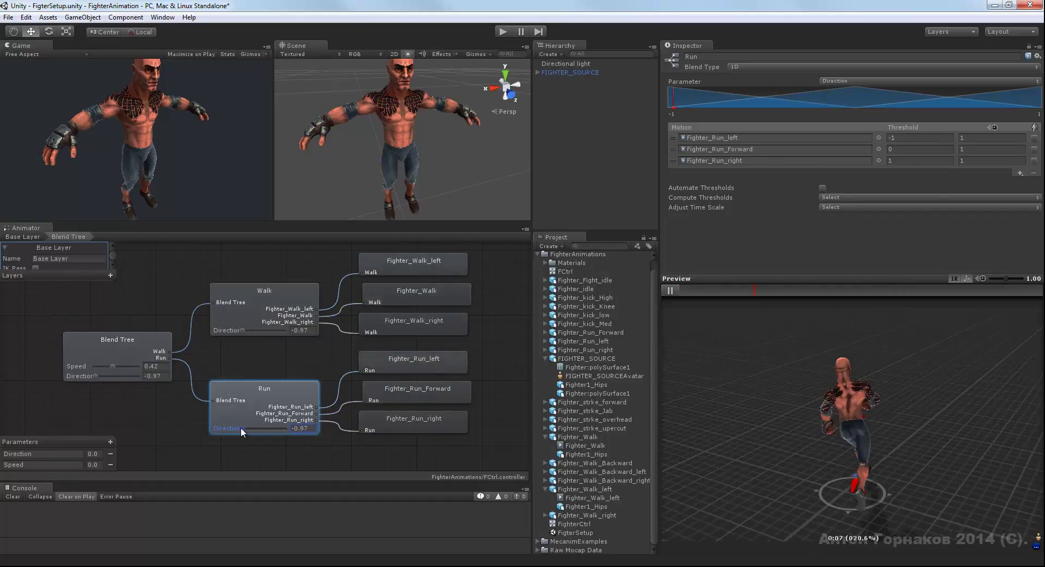
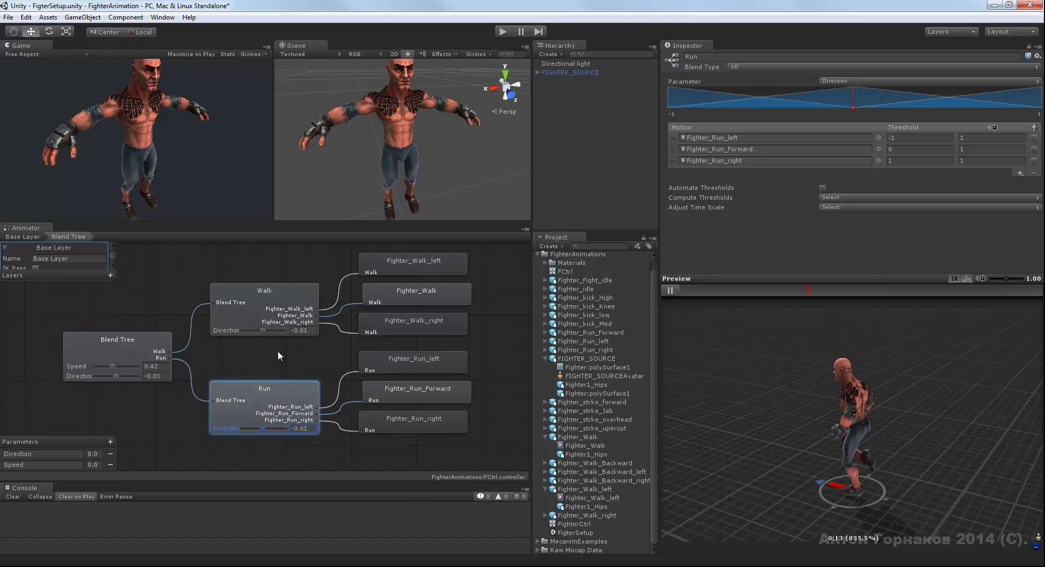
# Step: Look over the Direction and Speed parameter names in the blend tree
pyautogui.moveTo(288, 357); pyautogui.dragTo(266, 363, button='middle')
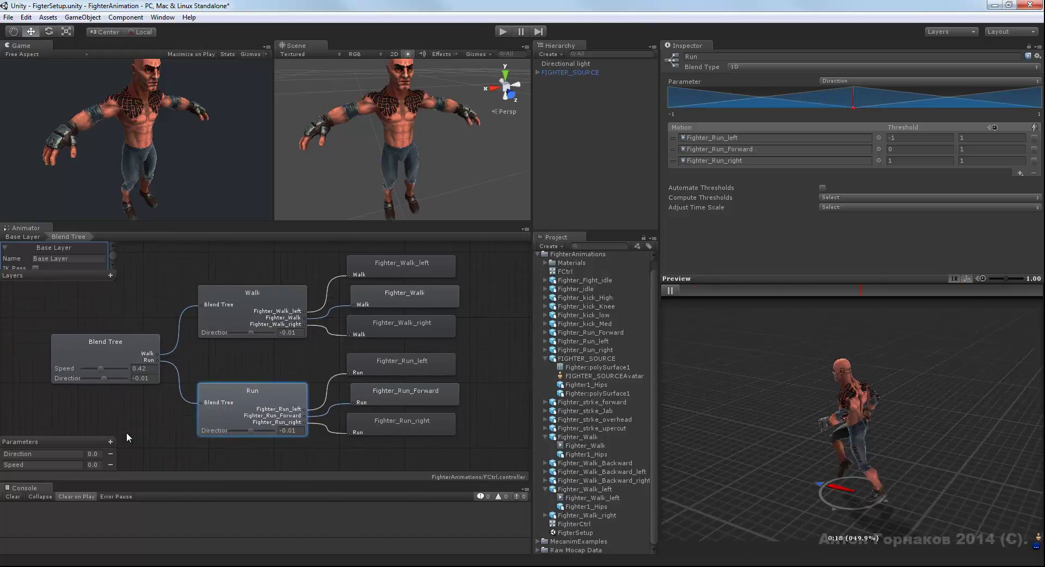
pyautogui.doubleClick(34, 455)
pyautogui.click(33, 454)
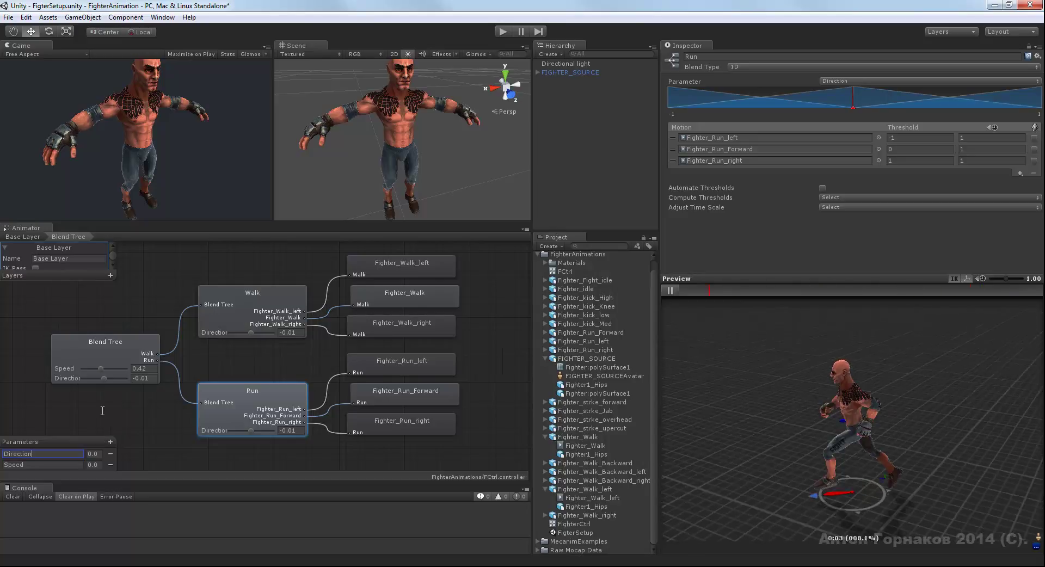
pyautogui.doubleClick(22, 453)
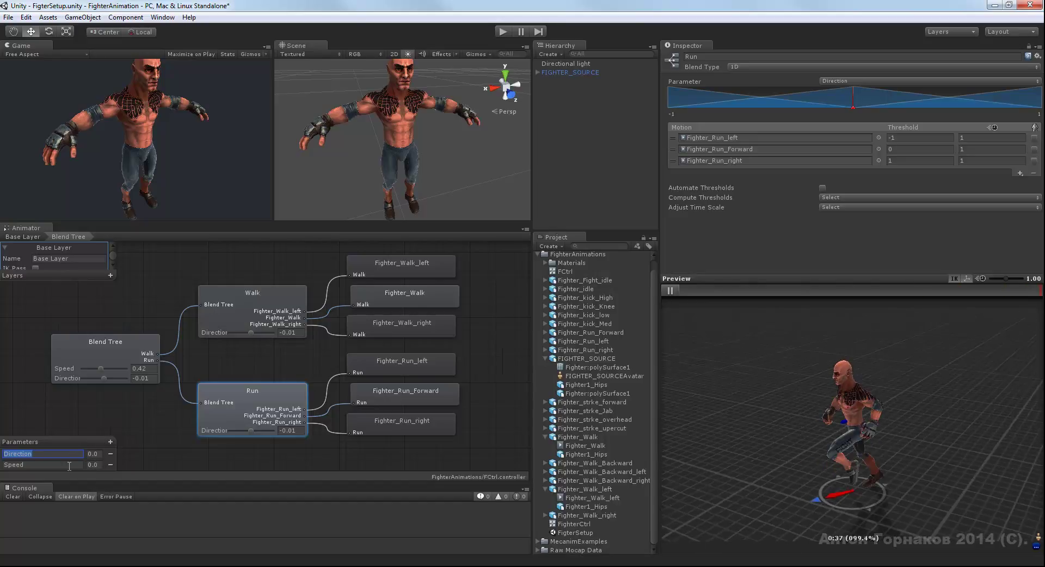
pyautogui.click(75, 465)
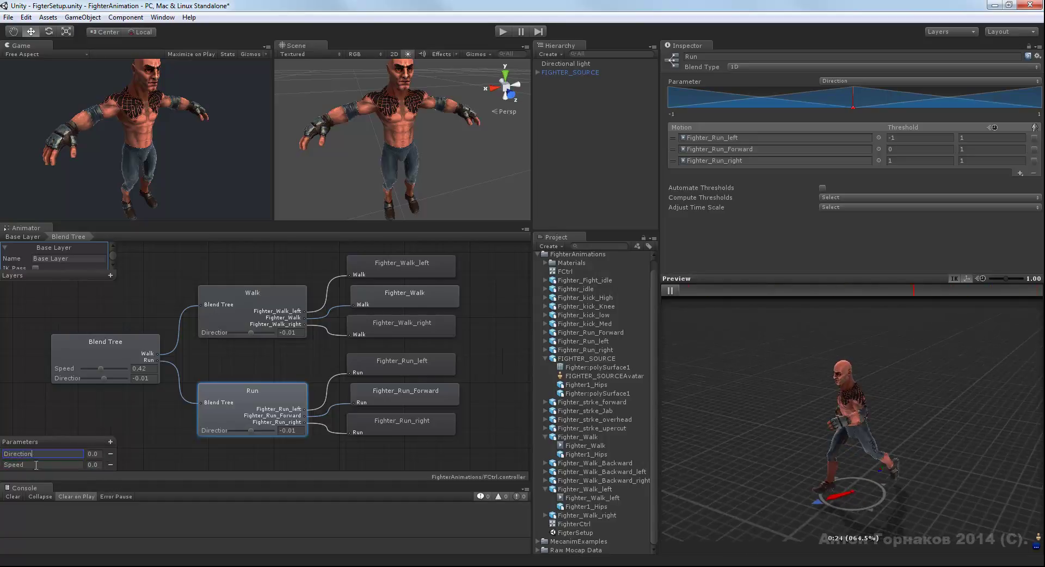
pyautogui.click(73, 455)
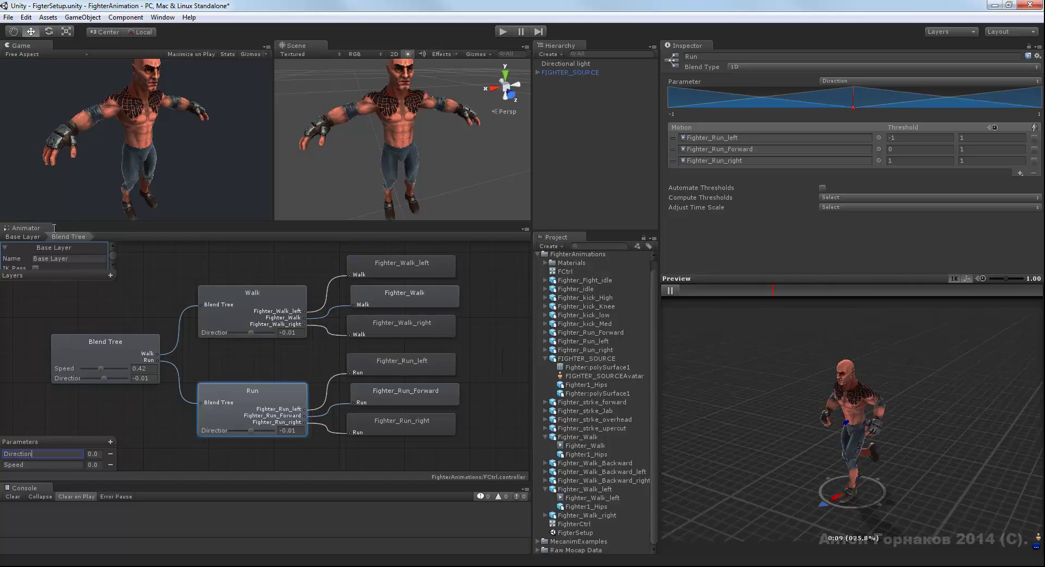
pyautogui.click(31, 463)
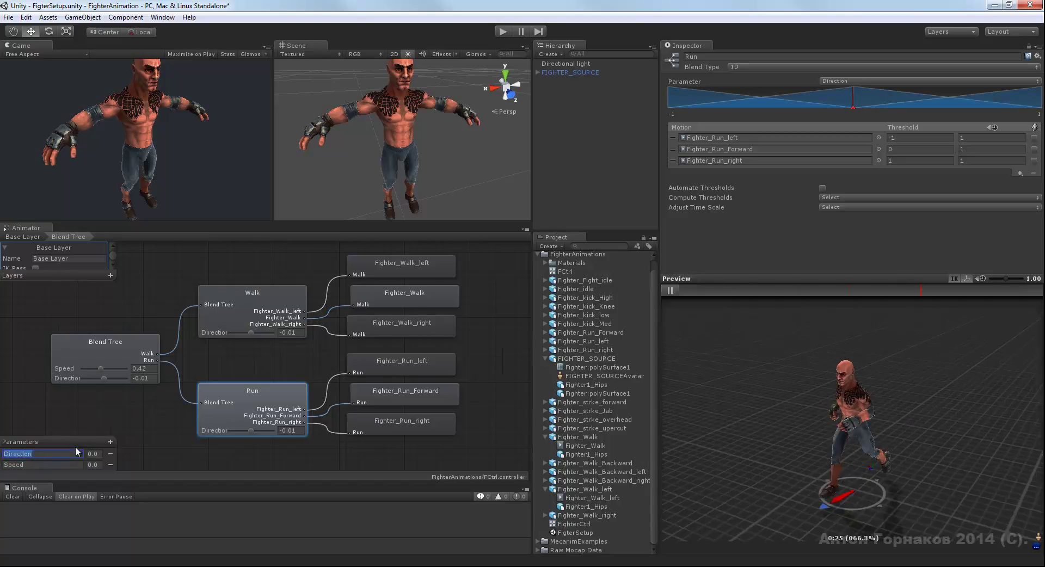
pyautogui.click(73, 452)
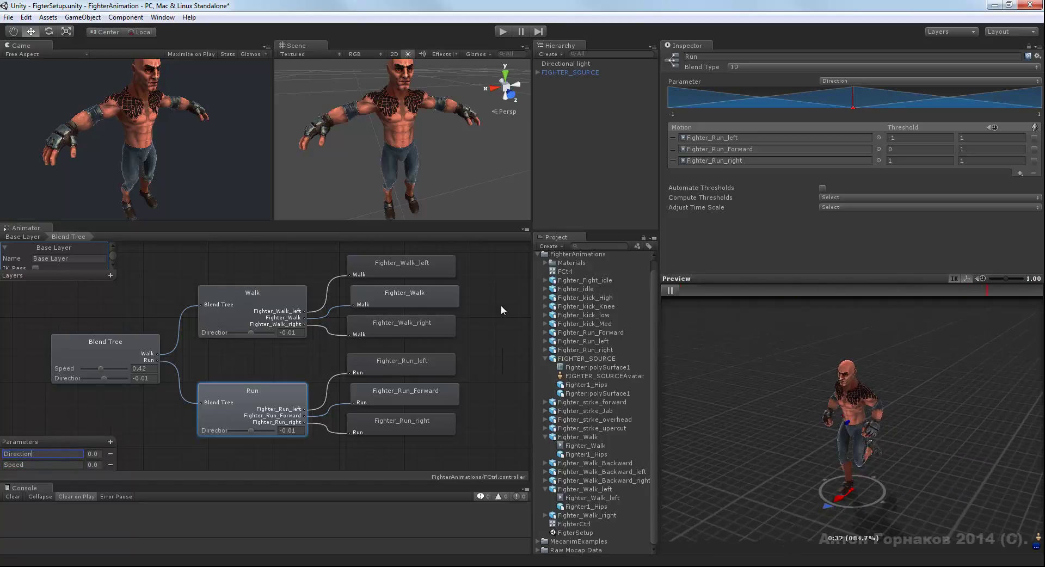
pyautogui.moveTo(428, 332); pyautogui.dragTo(426, 335, button='middle')
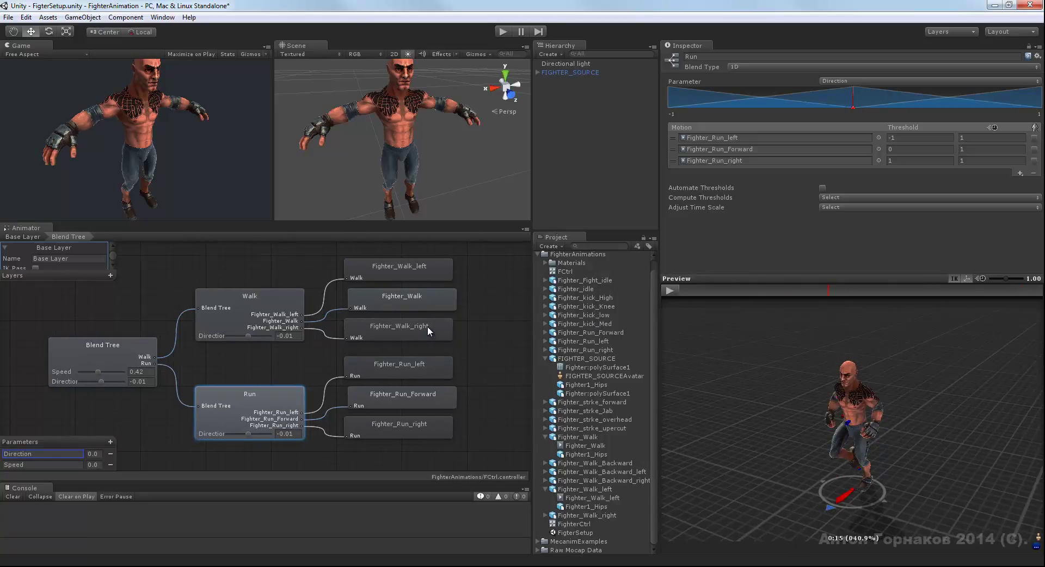
# Step: Back in the Base Layer, enable Foot IK on the ForwardMotions state
pyautogui.click(29, 236)
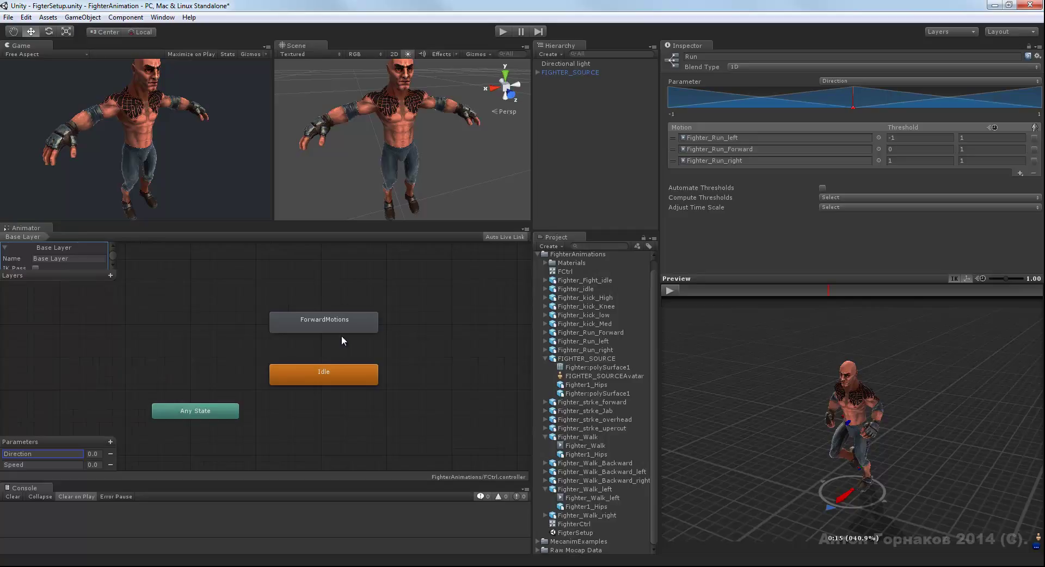
pyautogui.click(333, 321)
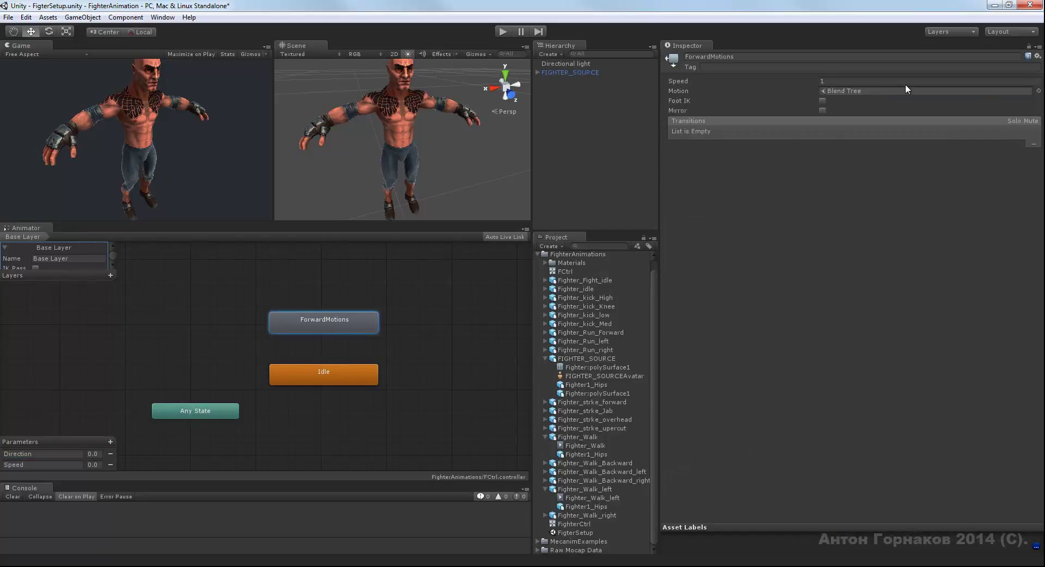
pyautogui.click(823, 102)
pyautogui.click(338, 374)
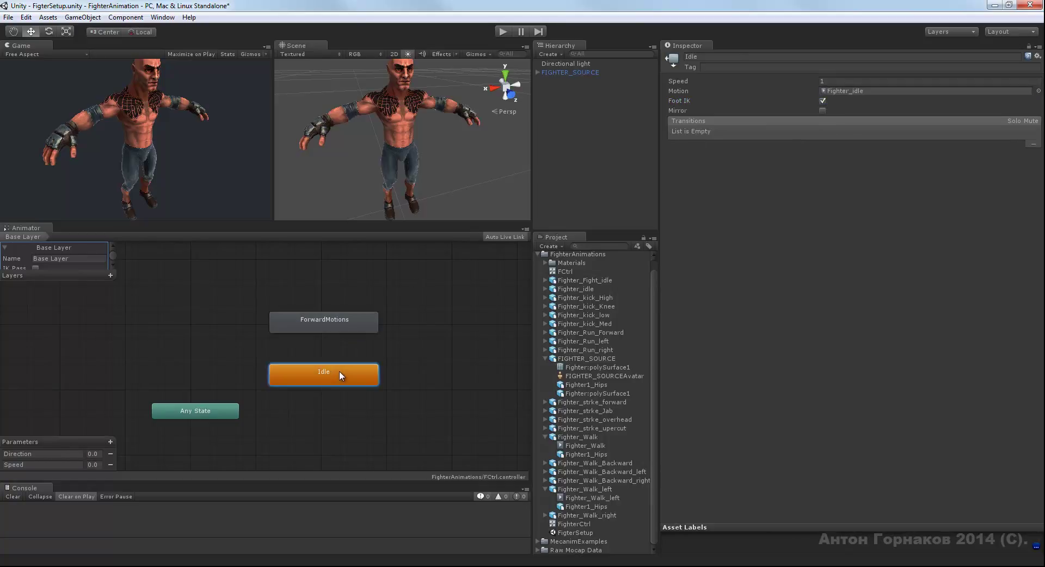
pyautogui.click(355, 325)
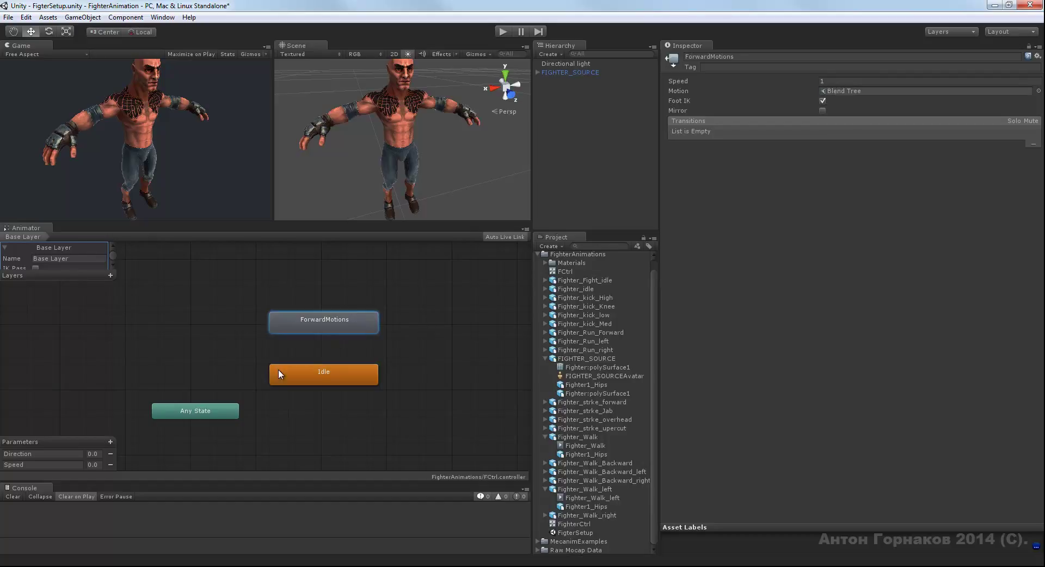
# Step: Add transitions Idle→ForwardMotions and ForwardMotions→Idle, then inspect the Idle→ForwardMotions transition
pyautogui.click(323, 372)
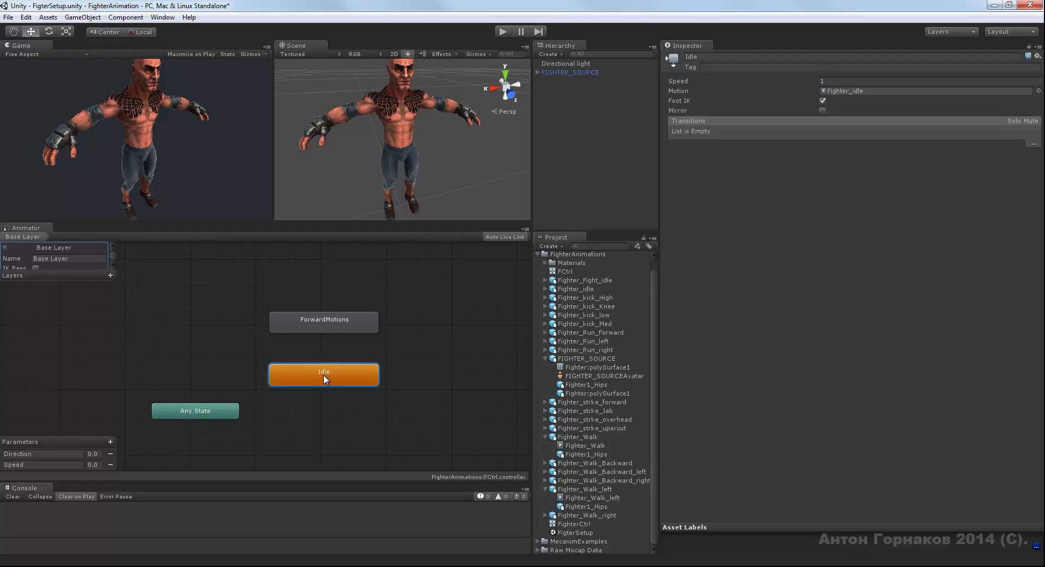
pyautogui.rightClick(344, 374)
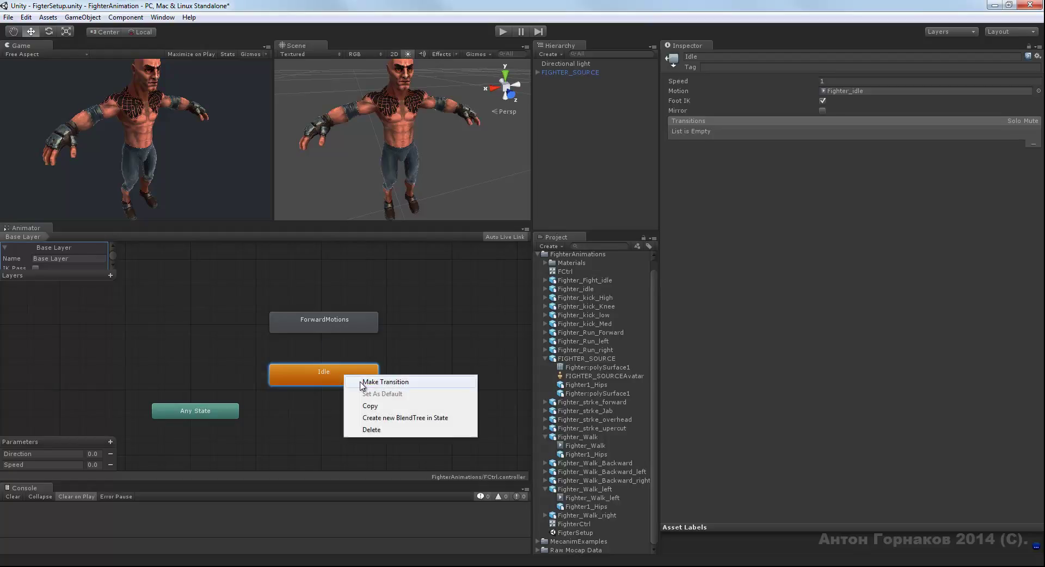
pyautogui.click(359, 381)
pyautogui.click(348, 321)
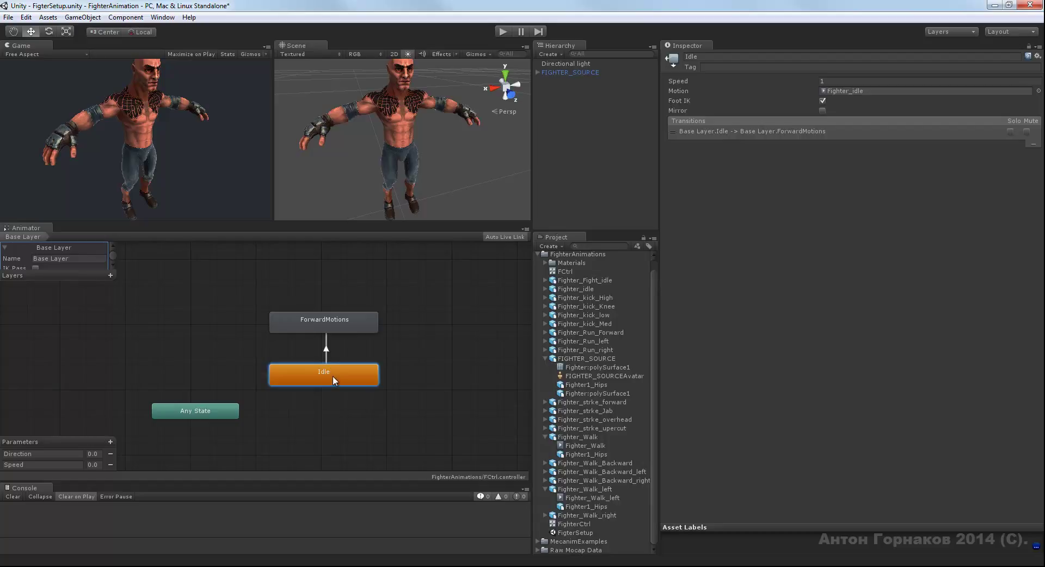
pyautogui.click(327, 316)
pyautogui.rightClick(322, 320)
pyautogui.click(359, 328)
pyautogui.click(316, 371)
pyautogui.click(317, 372)
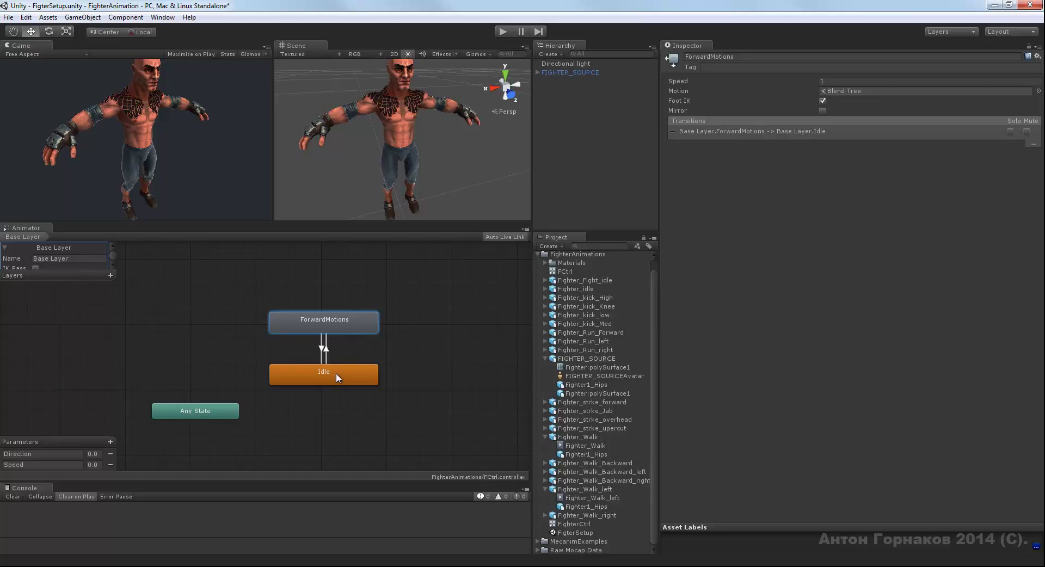
pyautogui.click(335, 373)
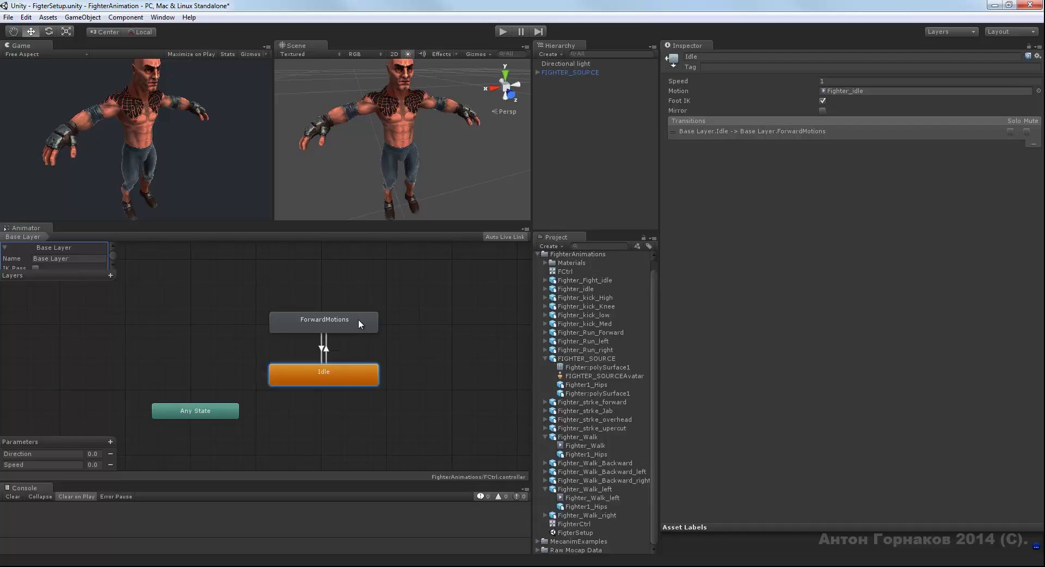
pyautogui.click(326, 349)
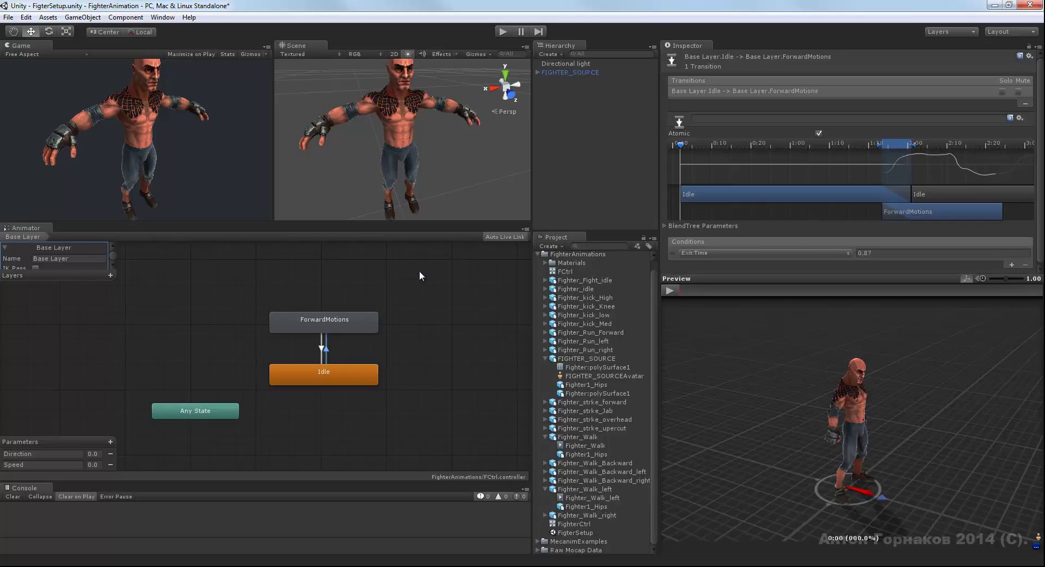
pyautogui.moveTo(419, 276); pyautogui.dragTo(390, 278, button='middle')
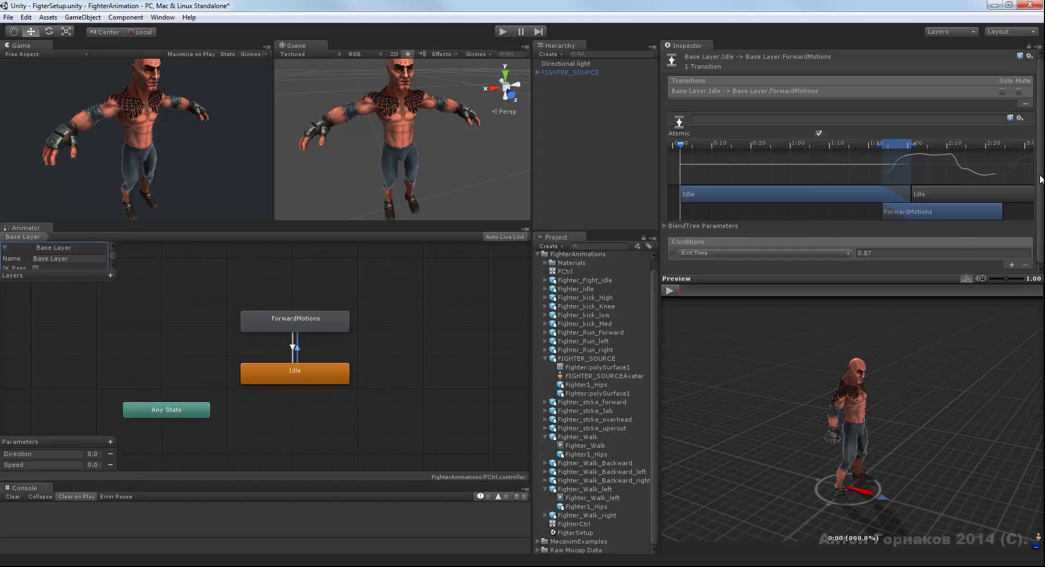
pyautogui.scroll(-1, 1042, 189)
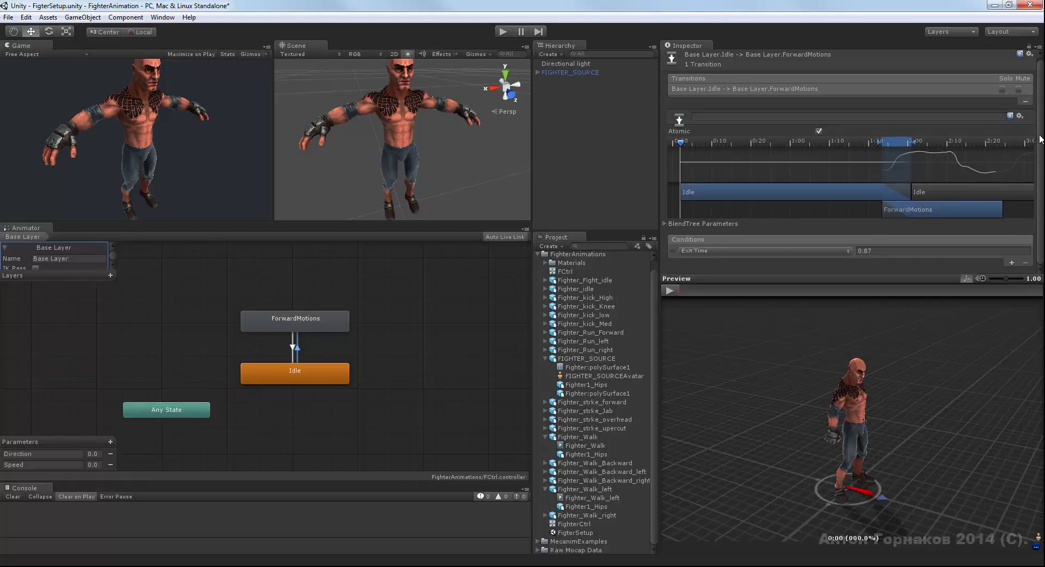
pyautogui.scroll(1, 1040, 129)
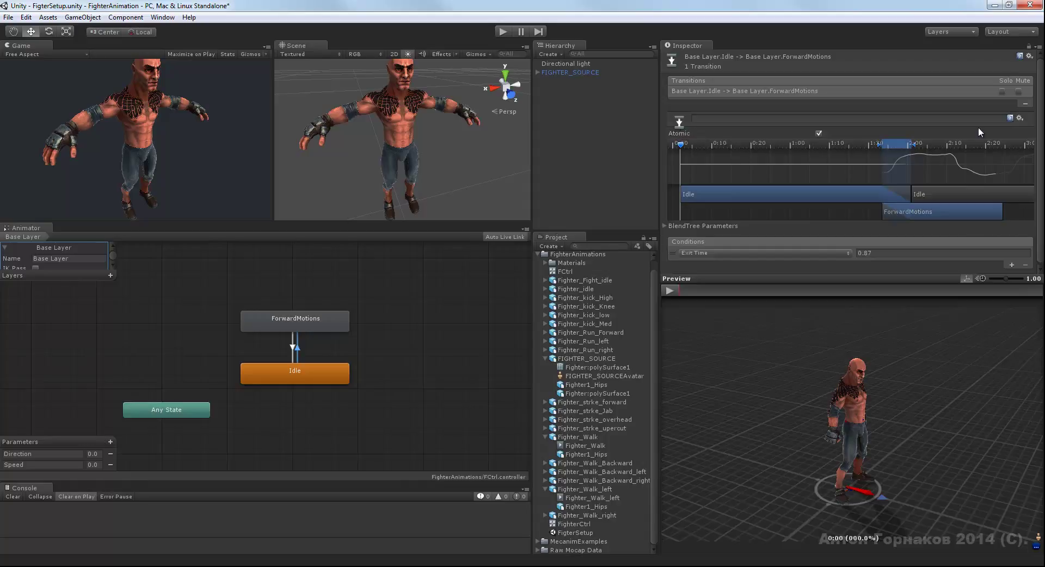
pyautogui.scroll(-1, 1040, 129)
pyautogui.scroll(-1, 1042, 128)
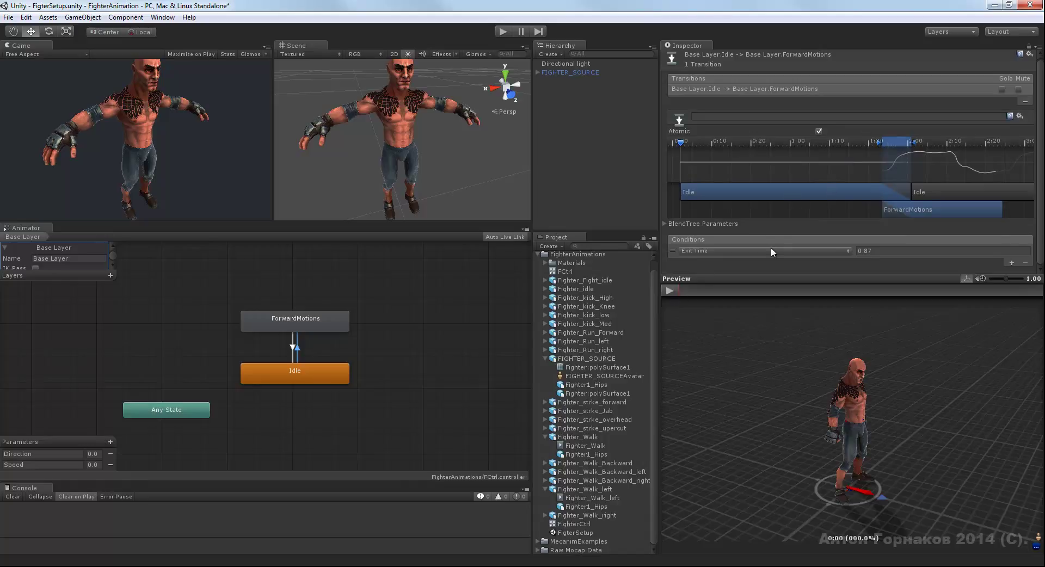
pyautogui.click(293, 346)
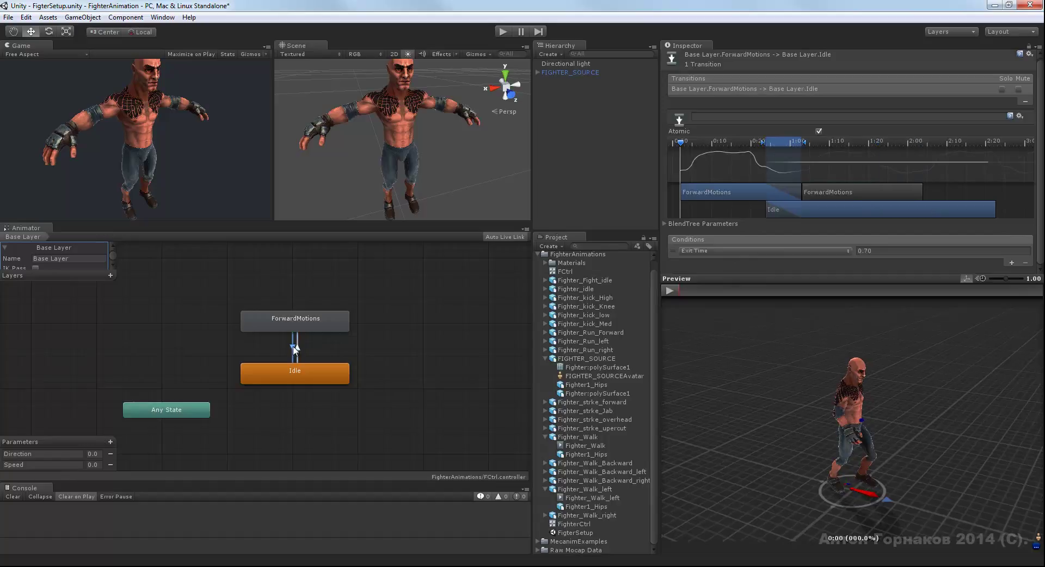
pyautogui.click(297, 351)
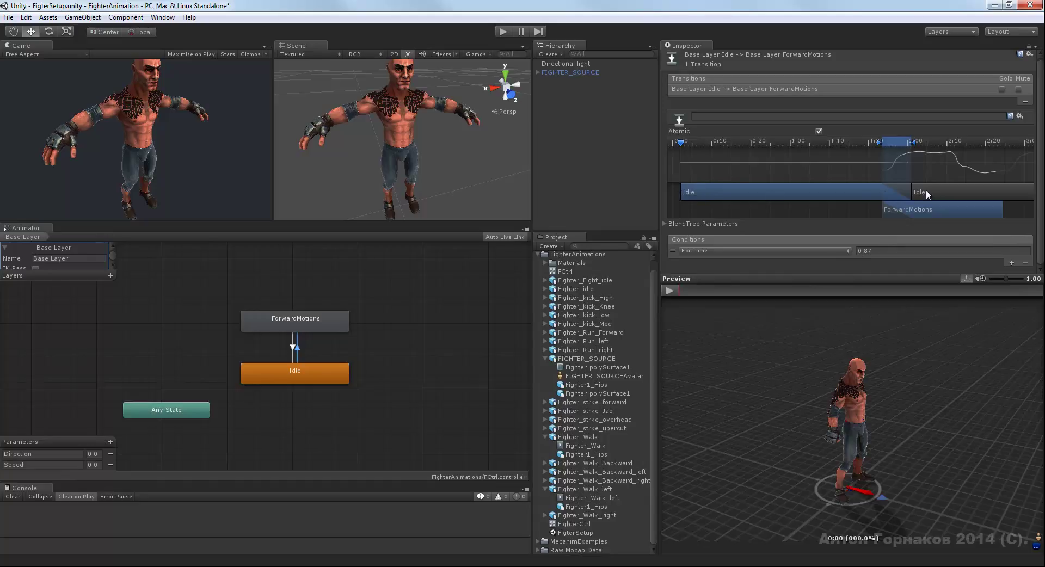
pyautogui.click(870, 251)
pyautogui.click(305, 320)
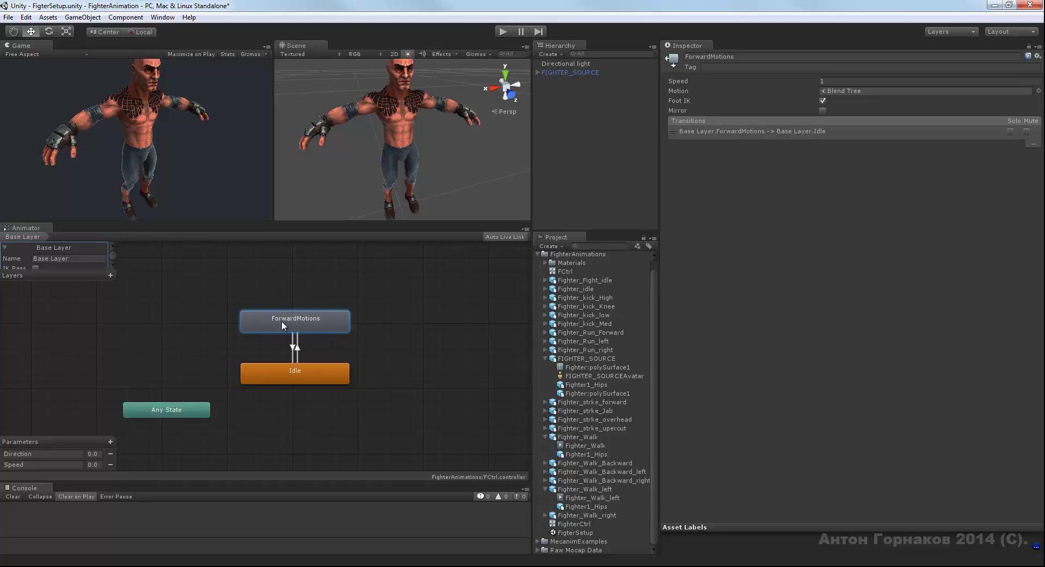
# Step: Preview the ForwardMotions-to-Idle blend by scrubbing and adjusting its transition timeline
pyautogui.click(294, 348)
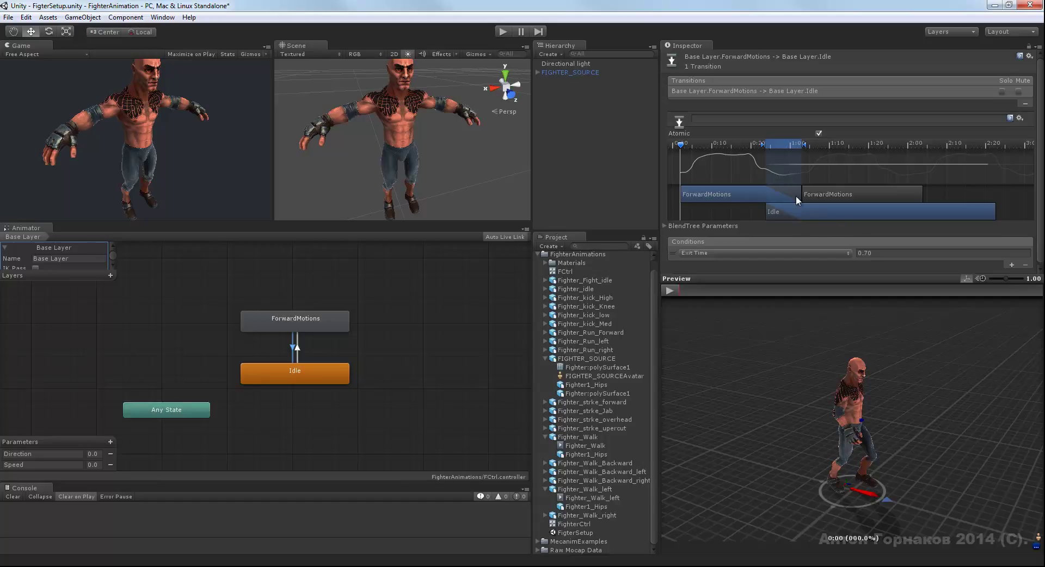
pyautogui.moveTo(681, 144)
pyautogui.mouseDown()
pyautogui.moveTo(821, 144)
pyautogui.moveTo(785, 149)
pyautogui.mouseUp()
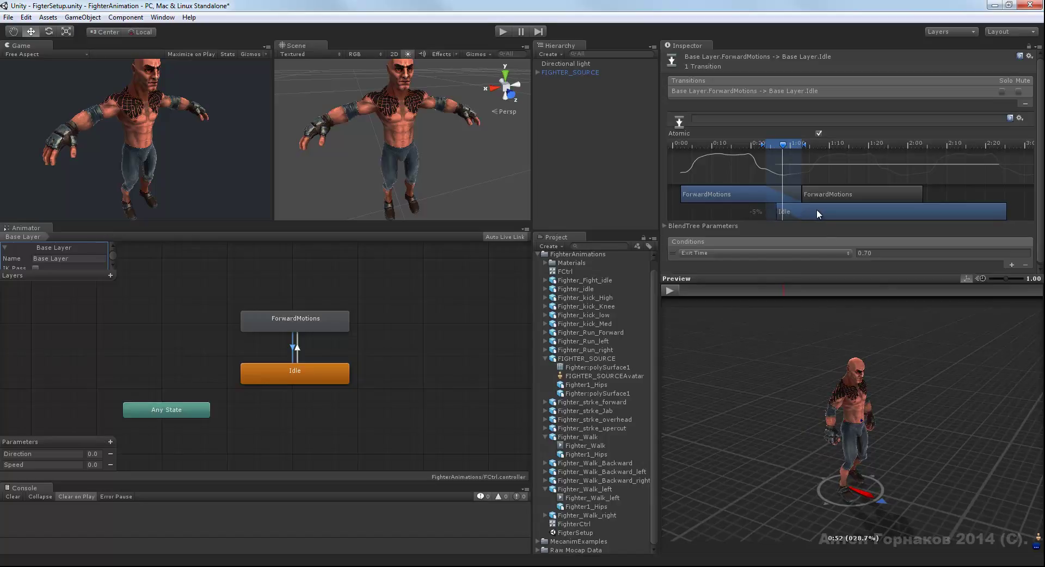
pyautogui.moveTo(743, 190); pyautogui.dragTo(752, 190)
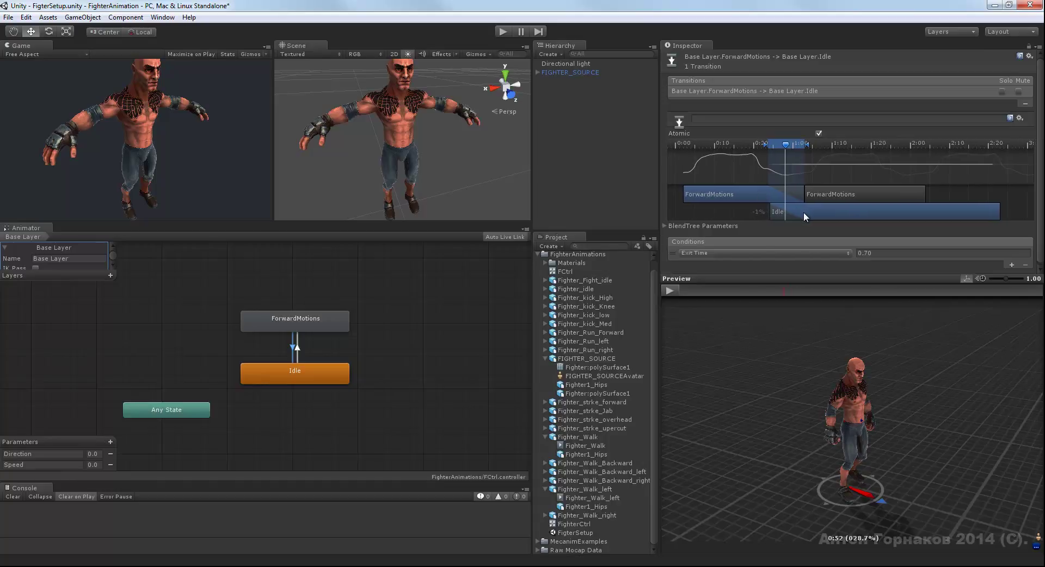
pyautogui.moveTo(771, 145); pyautogui.dragTo(768, 146)
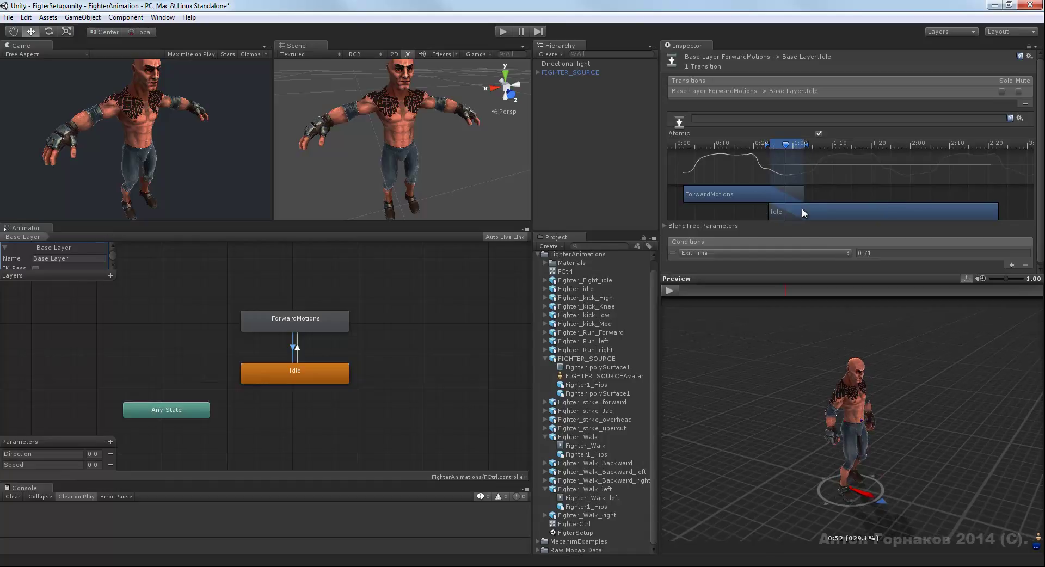
pyautogui.moveTo(802, 210); pyautogui.dragTo(803, 214)
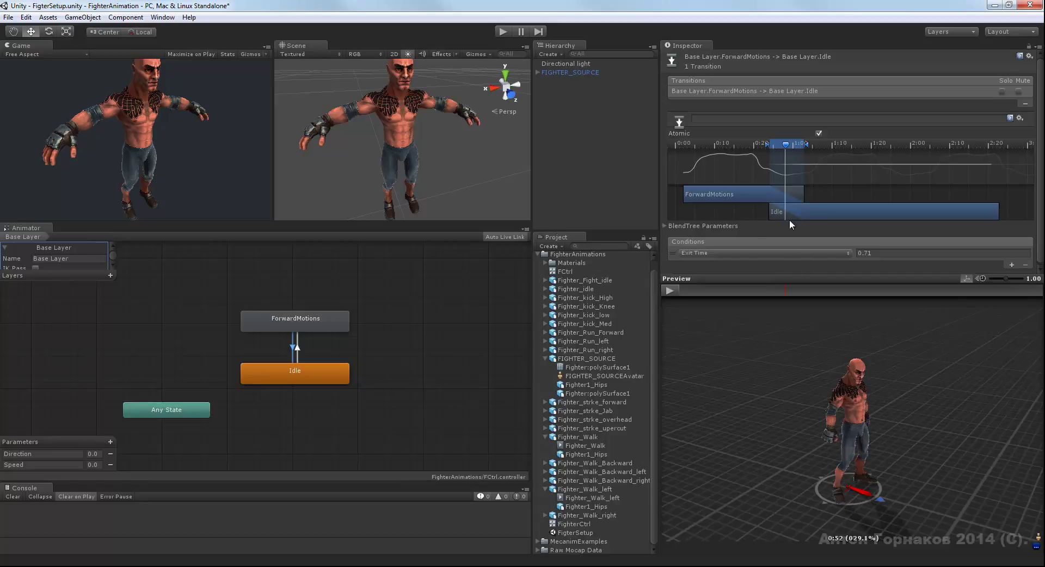
pyautogui.moveTo(786, 144)
pyautogui.mouseDown()
pyautogui.moveTo(774, 145)
pyautogui.moveTo(801, 149)
pyautogui.mouseUp()
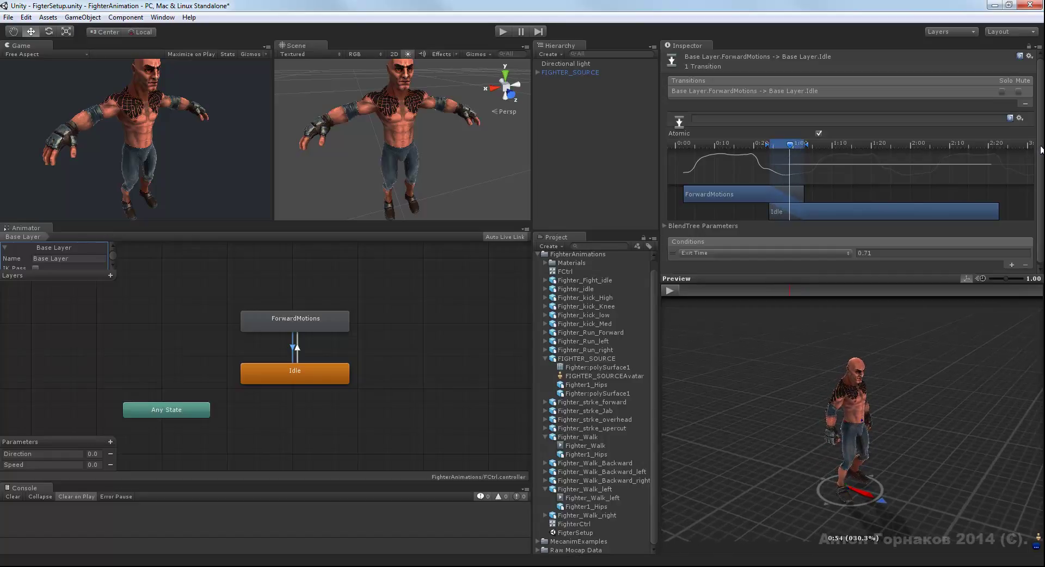
# Step: Select the Idle-to-ForwardMotions transition, showing its Exit Time 0.87 condition
pyautogui.moveTo(1041, 150); pyautogui.dragTo(1041, 163)
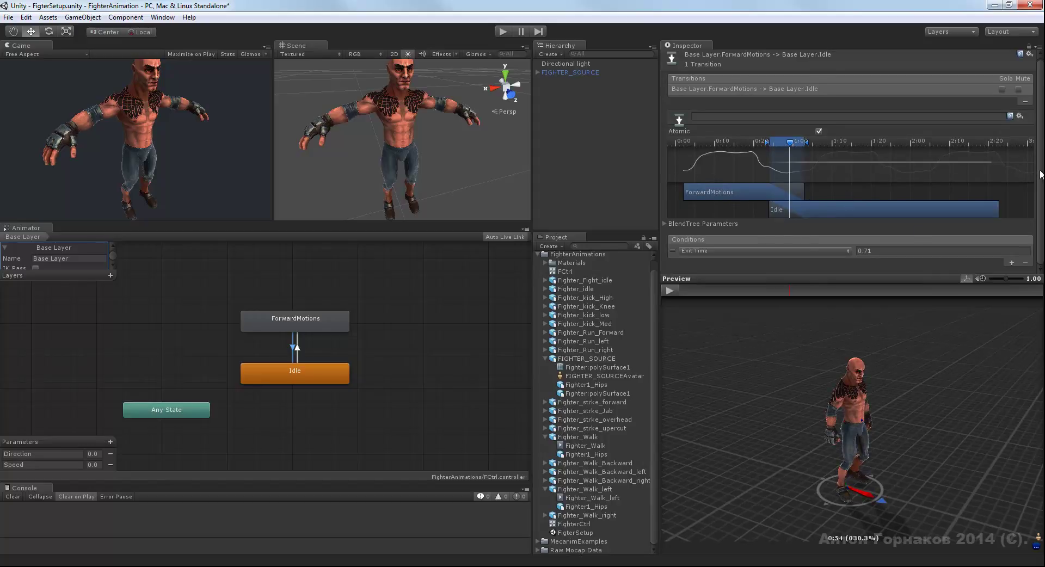
pyautogui.moveTo(1041, 174); pyautogui.dragTo(963, 154)
pyautogui.moveTo(1041, 103); pyautogui.dragTo(1032, 119)
pyautogui.click(304, 373)
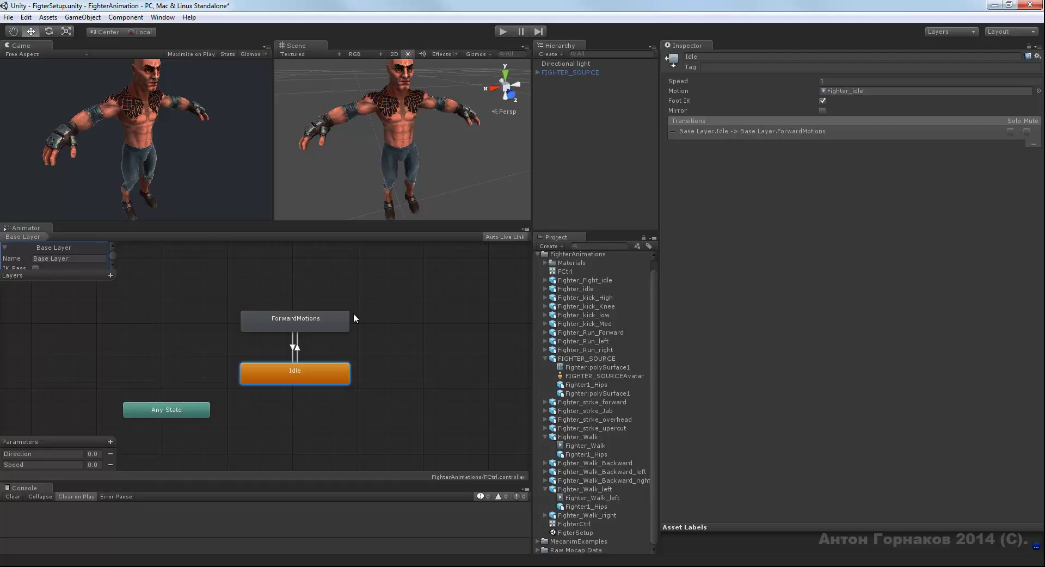
pyautogui.click(298, 349)
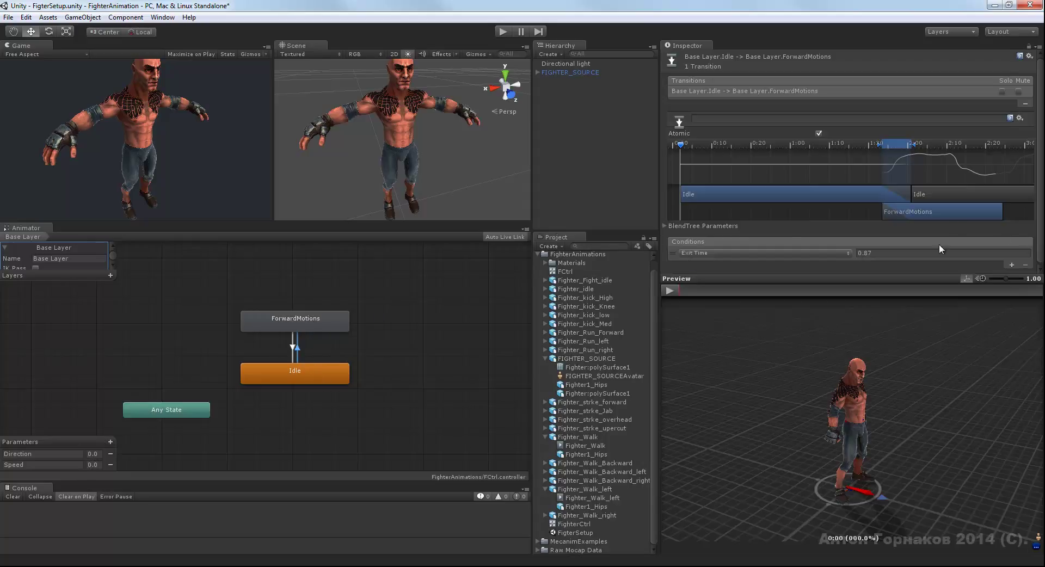
# Step: Replace the Idle→ForwardMotions Exit Time condition with Speed Greater 0.1
pyautogui.click(701, 253)
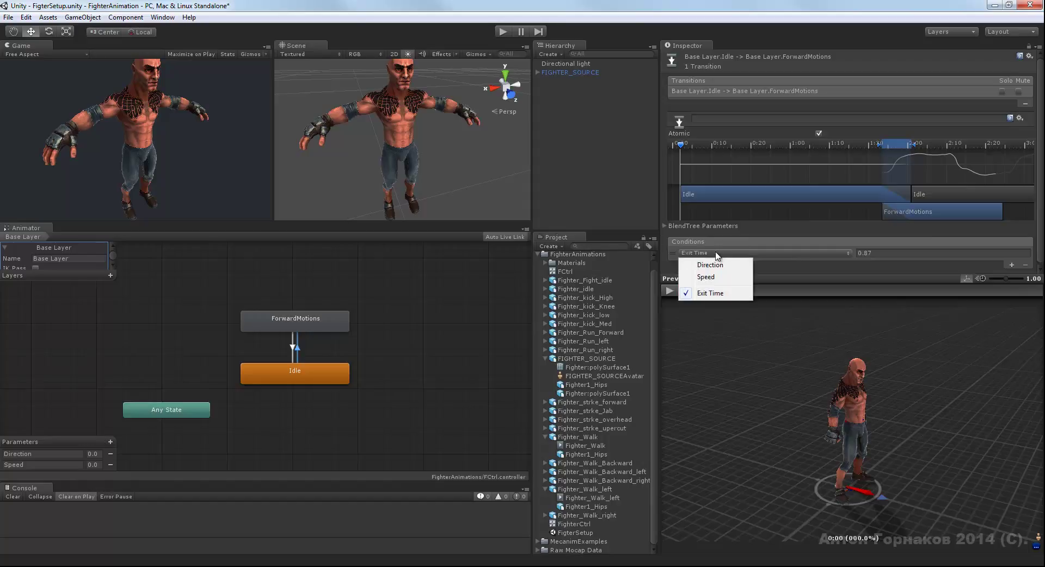
pyautogui.click(716, 277)
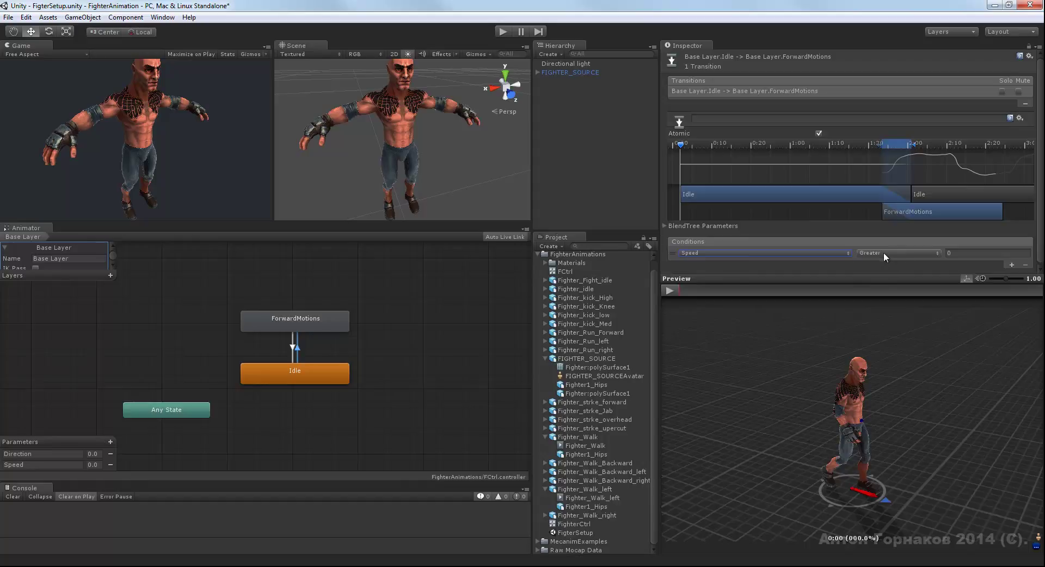
pyautogui.click(958, 254)
pyautogui.write('0.1')
pyautogui.click(293, 347)
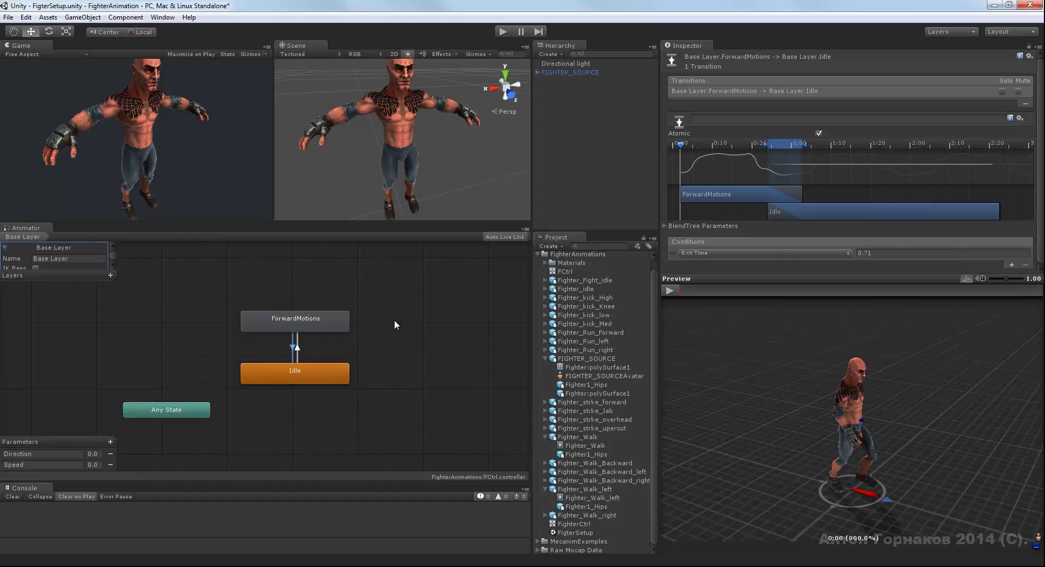
# Step: Set the ForwardMotions→Idle condition to Speed Less 0.1
pyautogui.click(796, 253)
pyautogui.click(712, 279)
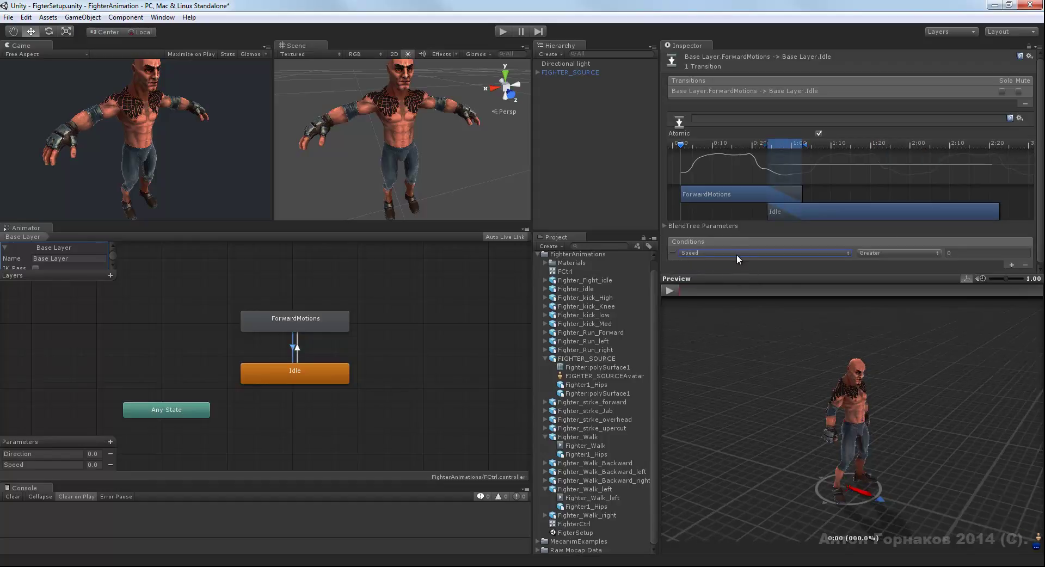
pyautogui.click(889, 252)
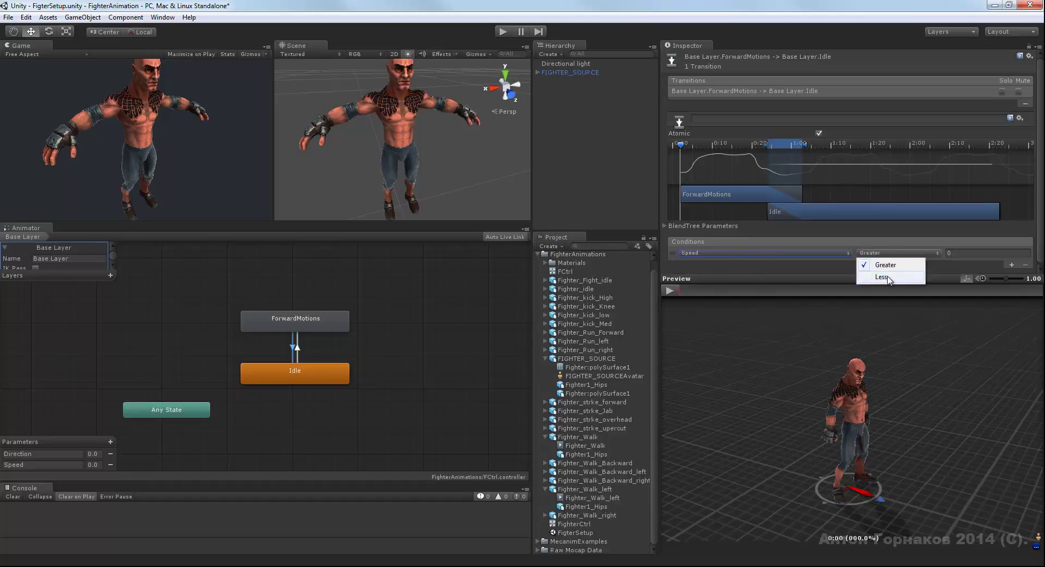
pyautogui.click(889, 277)
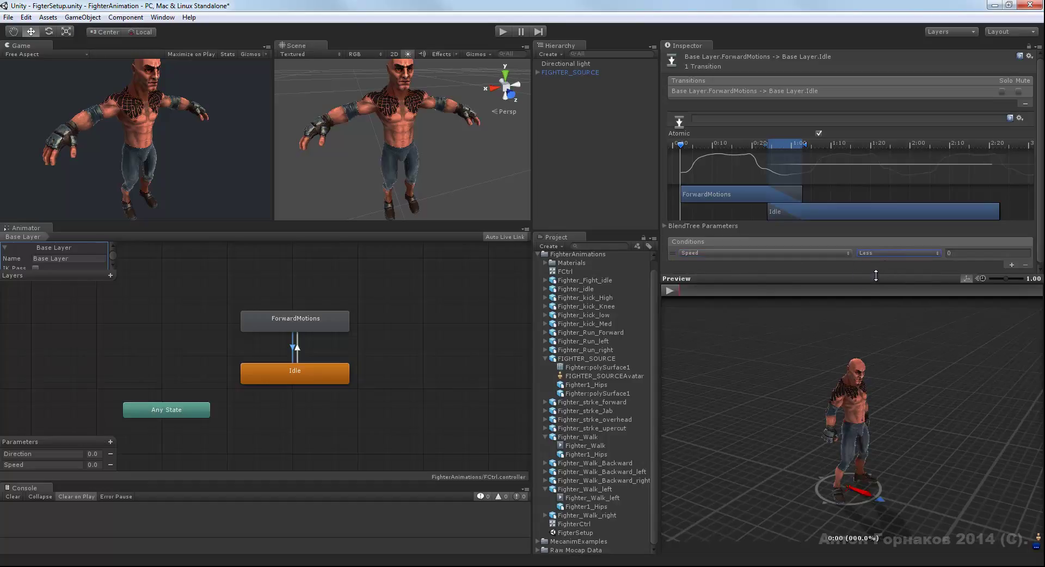
pyautogui.click(956, 254)
pyautogui.write('.1')
# Step: Scrub the transition preview and orbit the character to view its back
pyautogui.moveTo(723, 144); pyautogui.dragTo(824, 146)
pyautogui.scroll(-2, 412, 292)
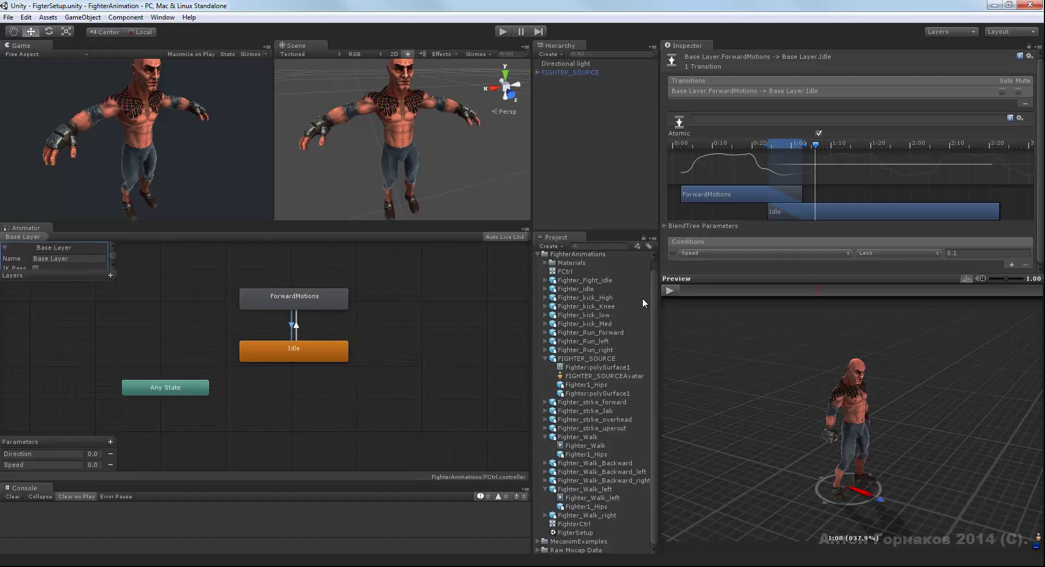
pyautogui.moveTo(654, 279); pyautogui.dragTo(654, 282)
pyautogui.moveTo(773, 387)
pyautogui.mouseDown()
pyautogui.moveTo(949, 416)
pyautogui.moveTo(810, 359)
pyautogui.mouseUp()
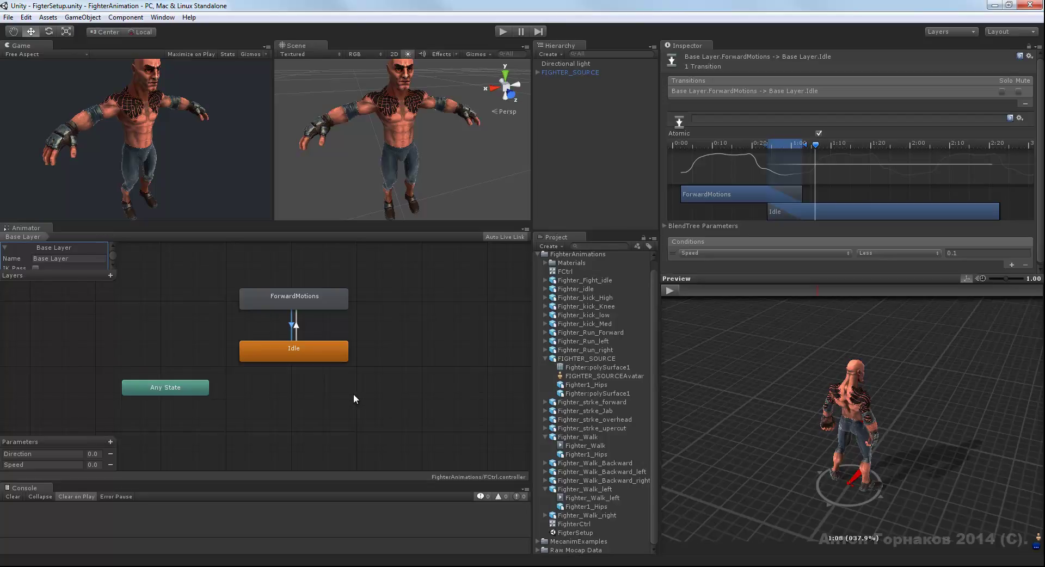
# Step: Create an empty state below Idle and convert it into a blend tree
pyautogui.click(298, 395)
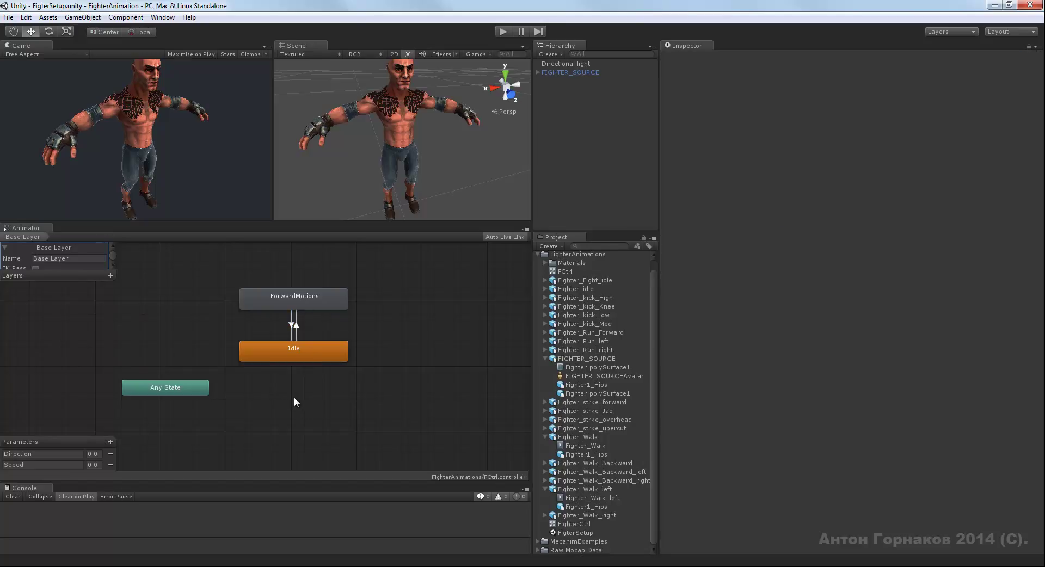
pyautogui.rightClick(294, 397)
pyautogui.moveTo(352, 406)
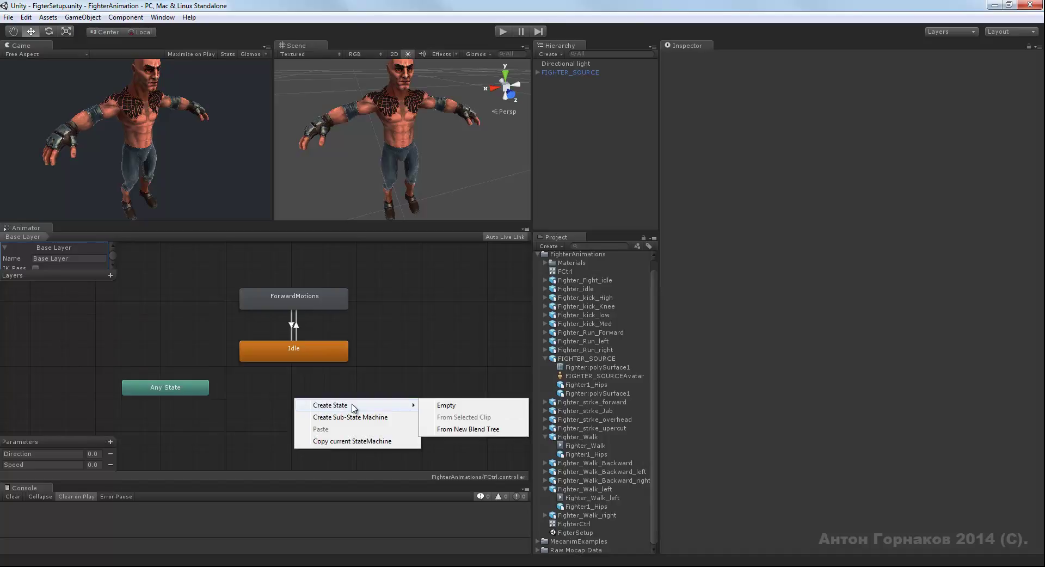
pyautogui.click(437, 407)
pyautogui.moveTo(365, 406); pyautogui.dragTo(312, 404)
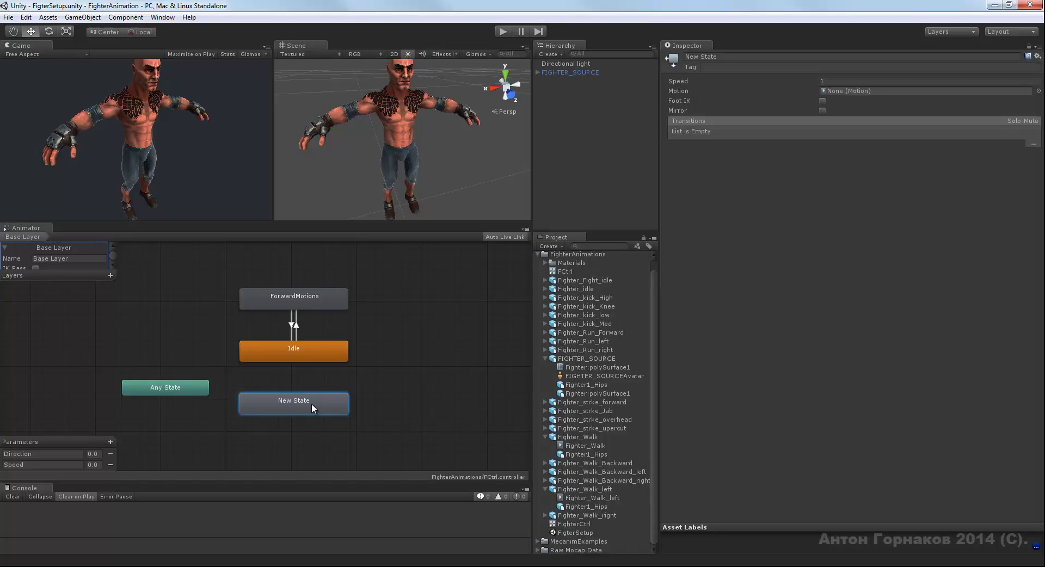
pyautogui.rightClick(312, 402)
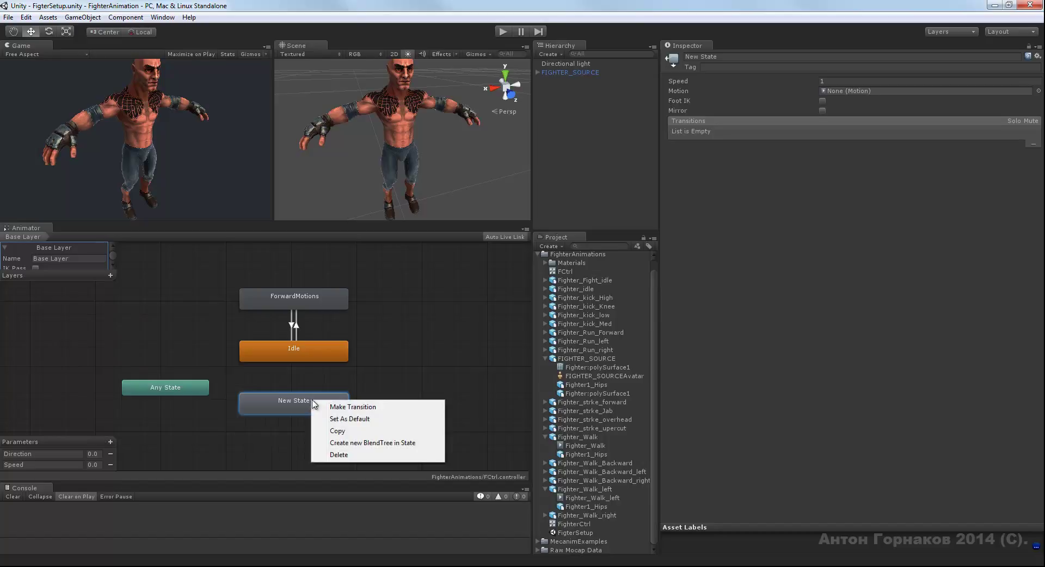
pyautogui.click(354, 445)
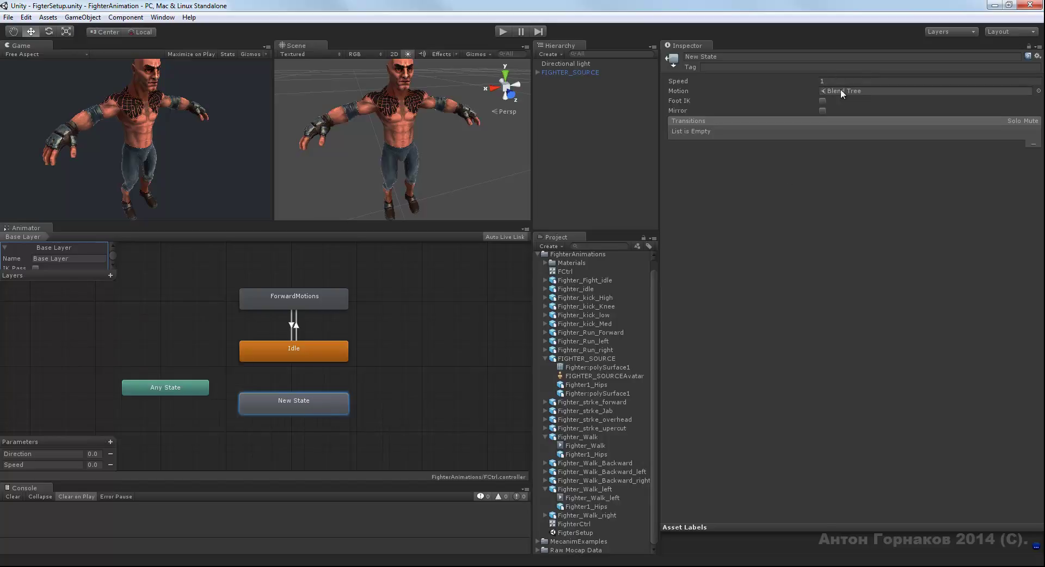
# Step: Rename the new blend tree state to BackwardMotions
pyautogui.click(799, 58)
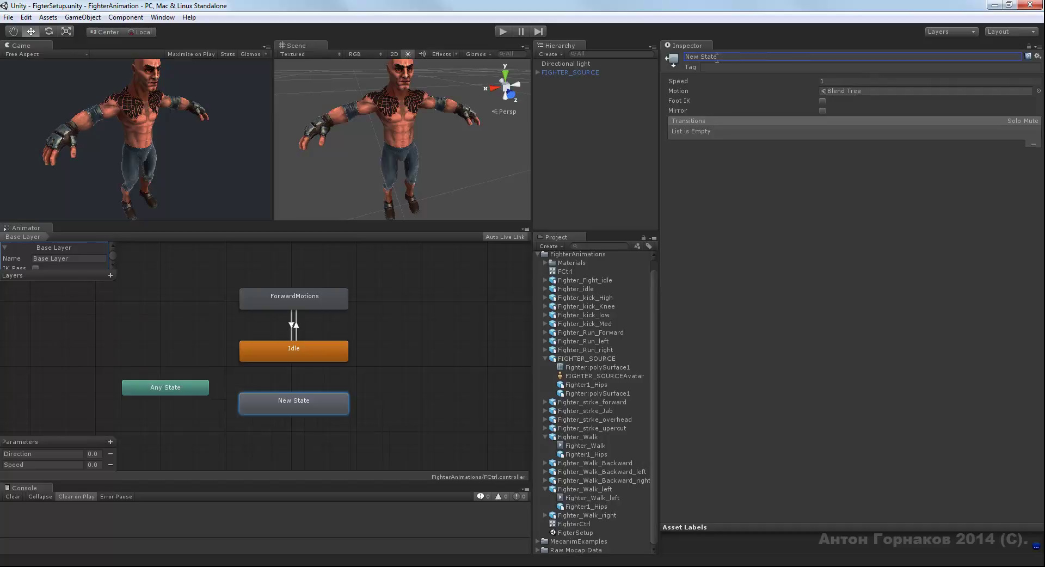
pyautogui.write('BackwardMotio')
pyautogui.press('Return')
pyautogui.click(308, 399)
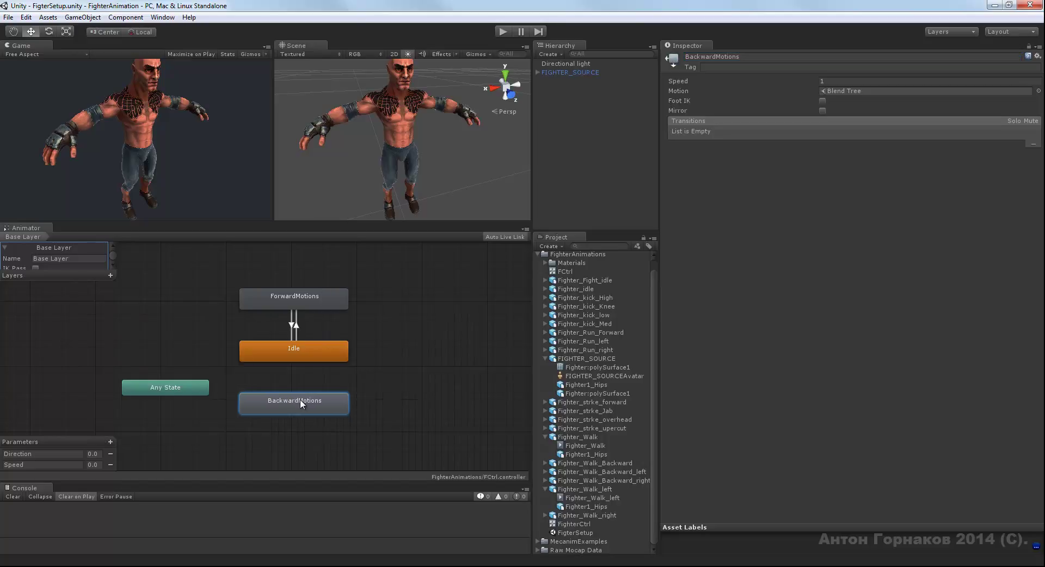
# Step: Open the BackwardMotions blend tree, keep Direction as its parameter, and add three motion fields
pyautogui.doubleClick(300, 403)
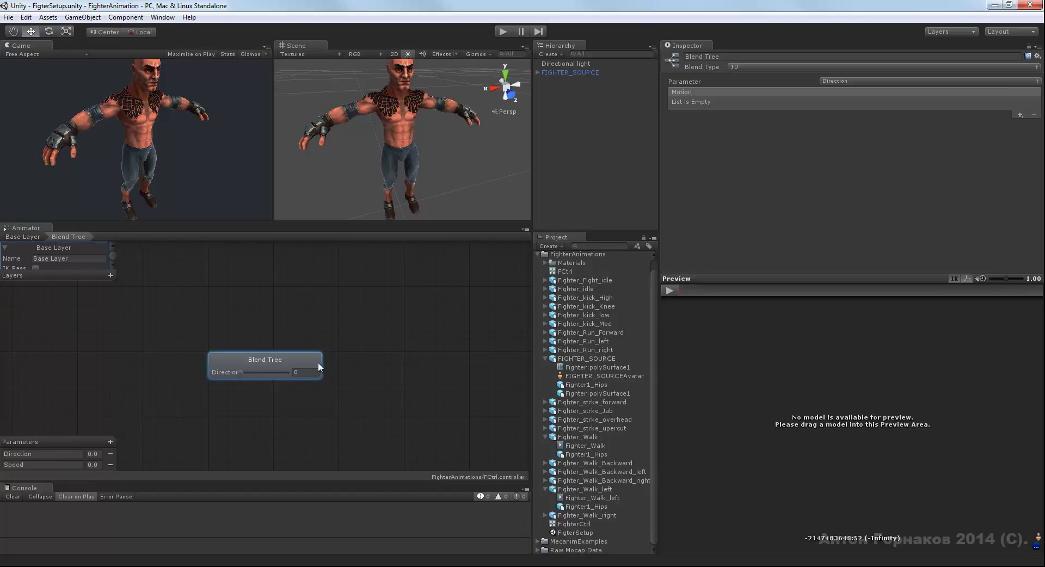
pyautogui.click(846, 80)
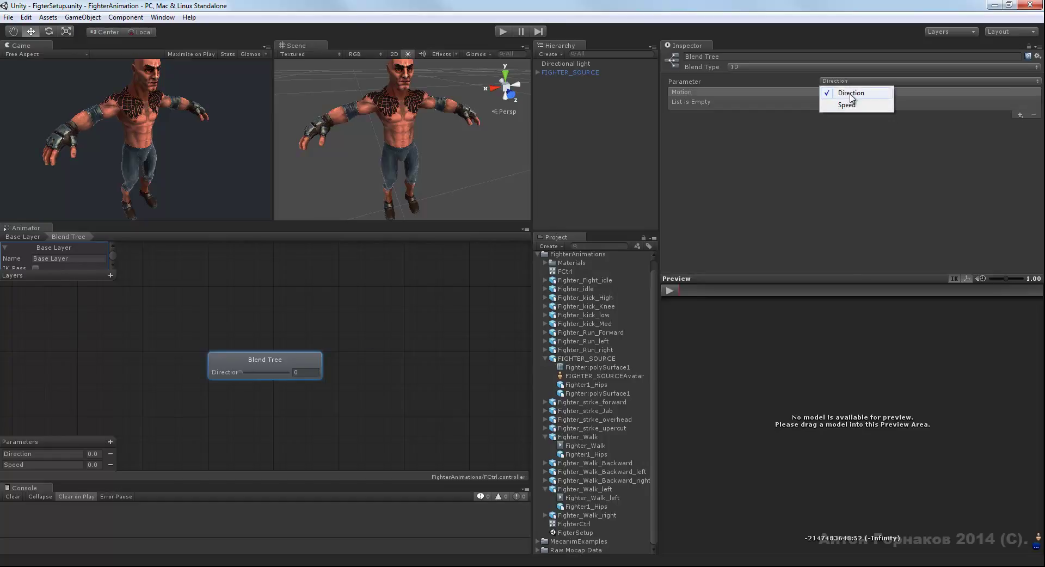
pyautogui.click(852, 93)
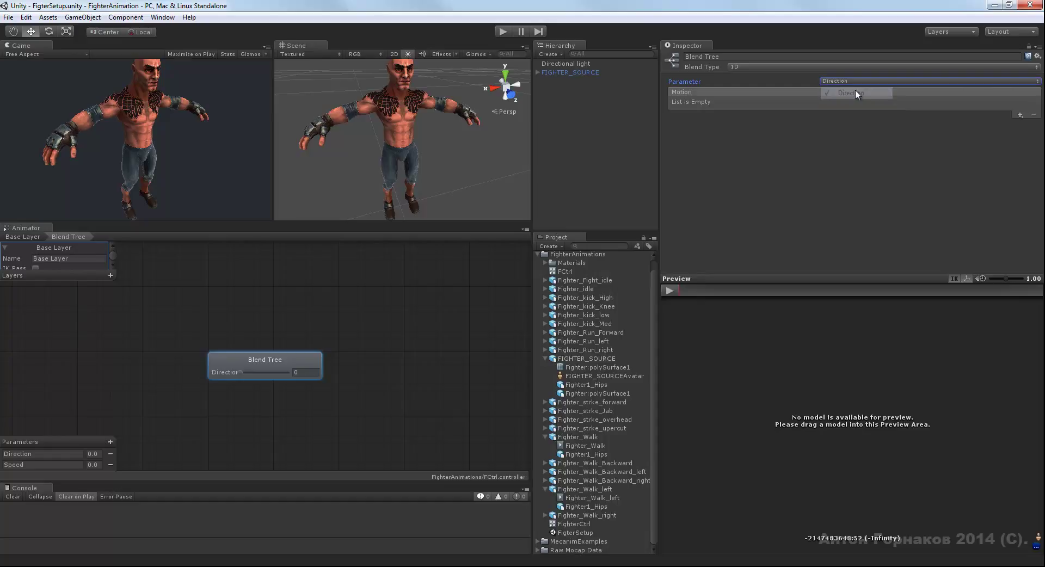
pyautogui.click(1019, 114)
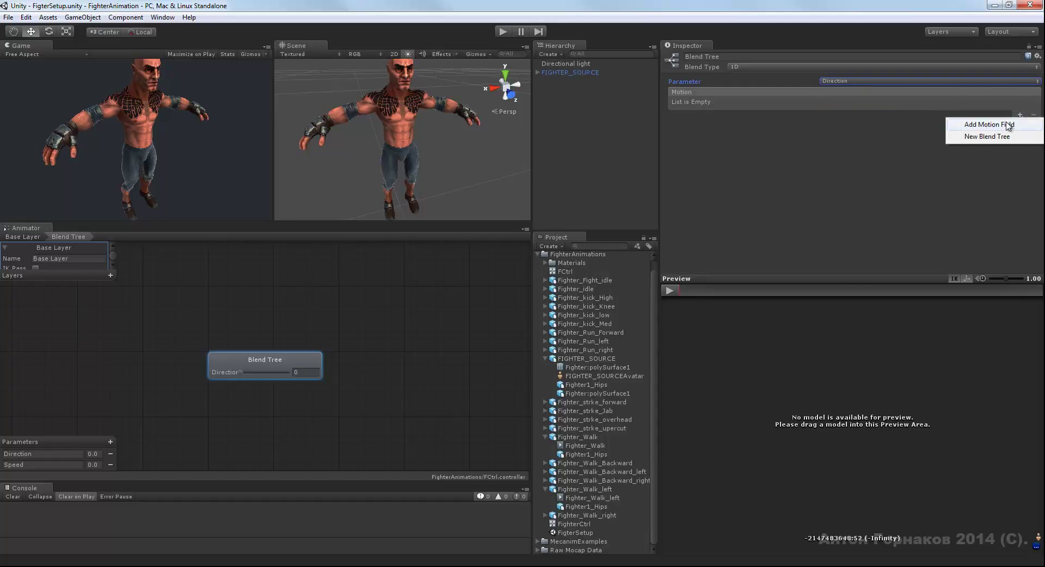
pyautogui.click(1003, 124)
pyautogui.click(1019, 114)
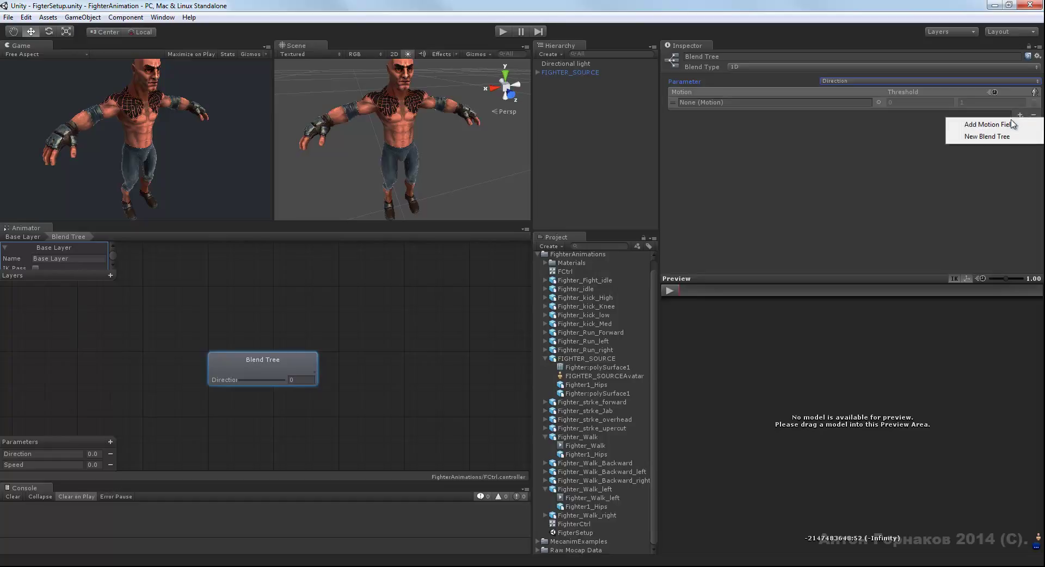
pyautogui.click(1012, 121)
pyautogui.click(1018, 161)
pyautogui.click(1007, 169)
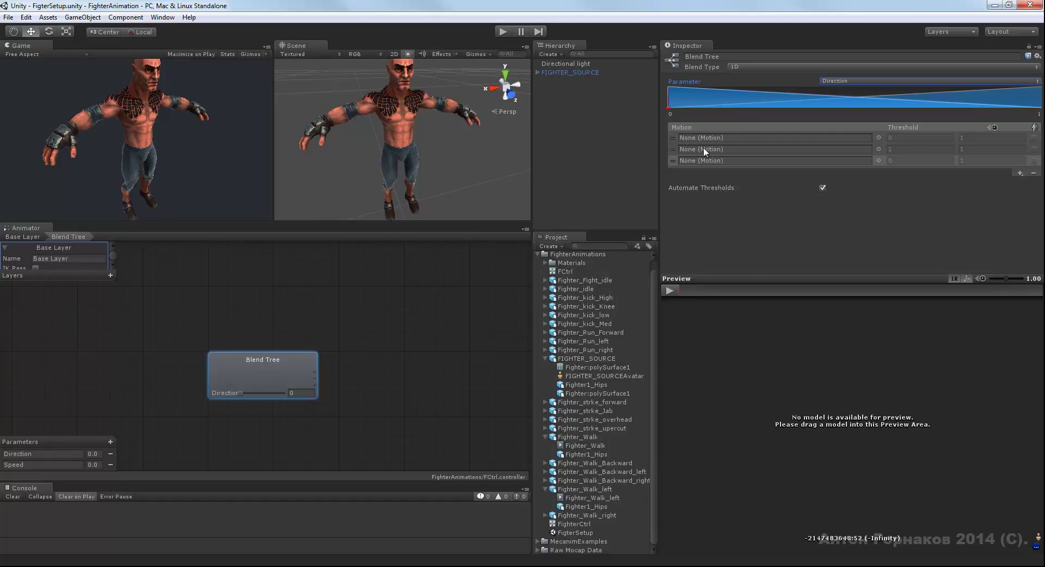
# Step: Assign Fighter_Walk_Backward, Fighter_Walk_Backward_left and Fighter_Walk_Backward_right to motion slots 1–3
pyautogui.click(878, 137)
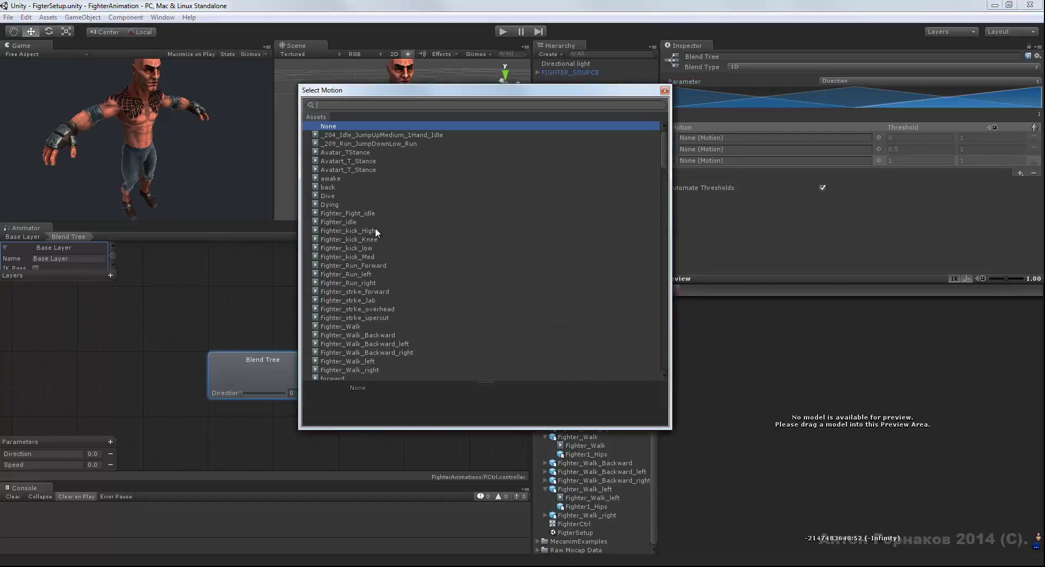
pyautogui.click(369, 336)
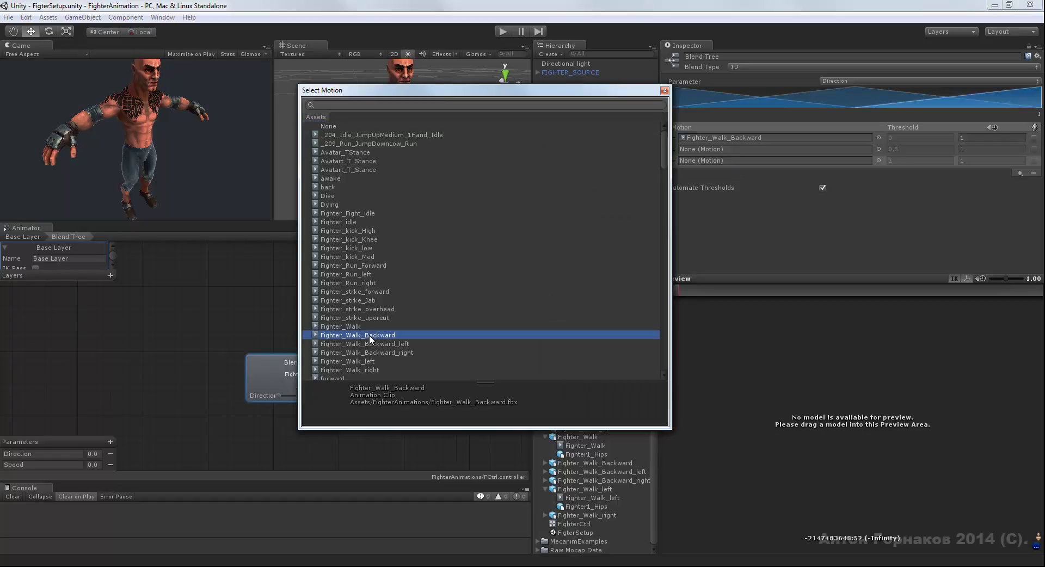
pyautogui.click(879, 148)
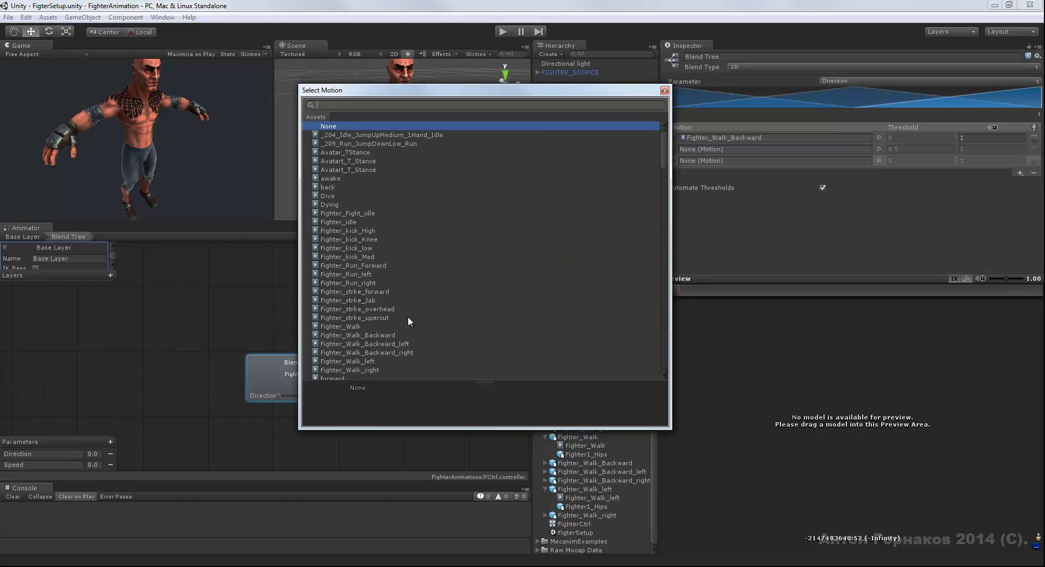
pyautogui.click(375, 344)
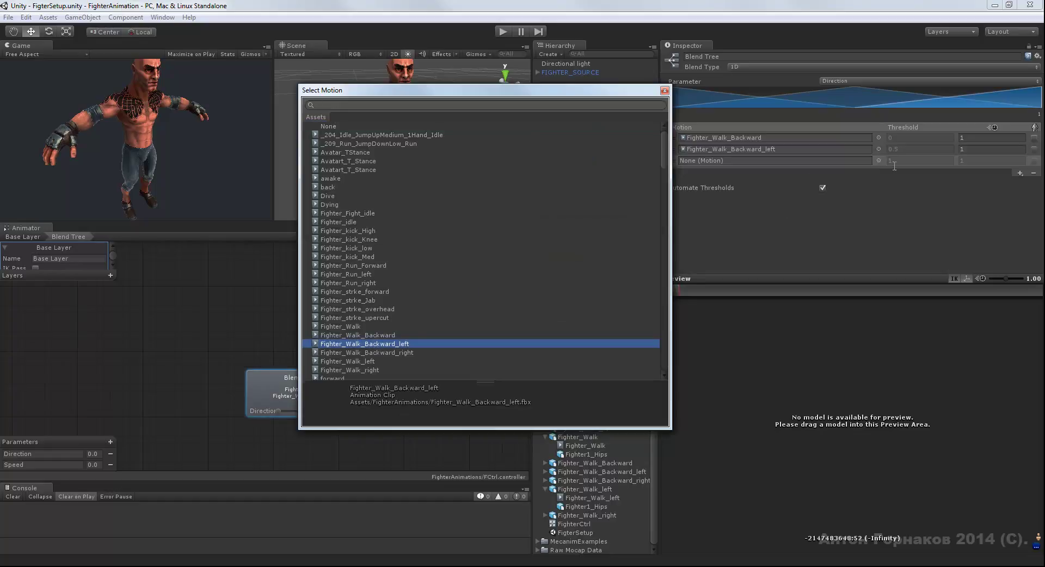
pyautogui.click(878, 160)
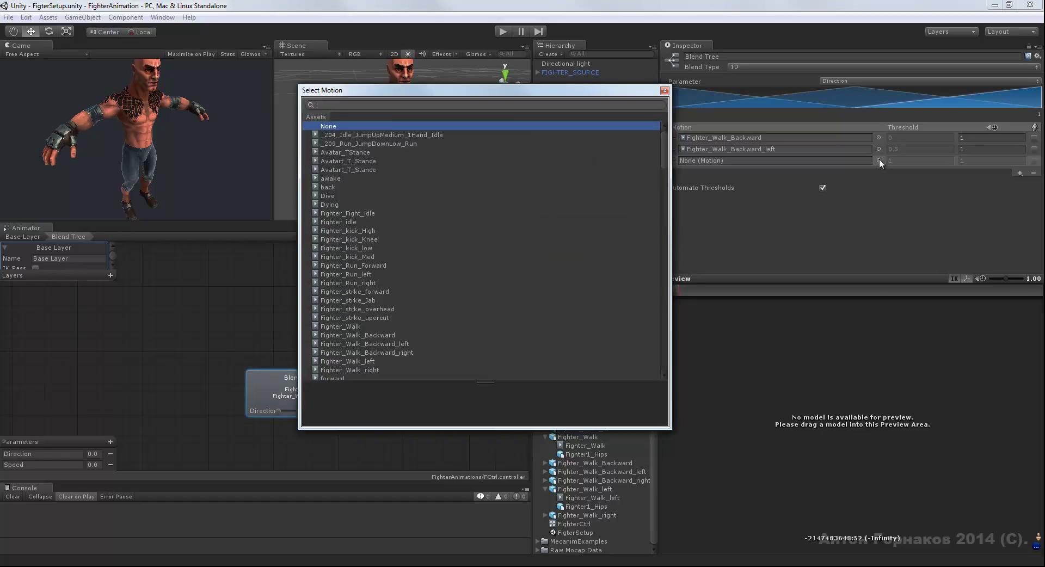
pyautogui.click(375, 352)
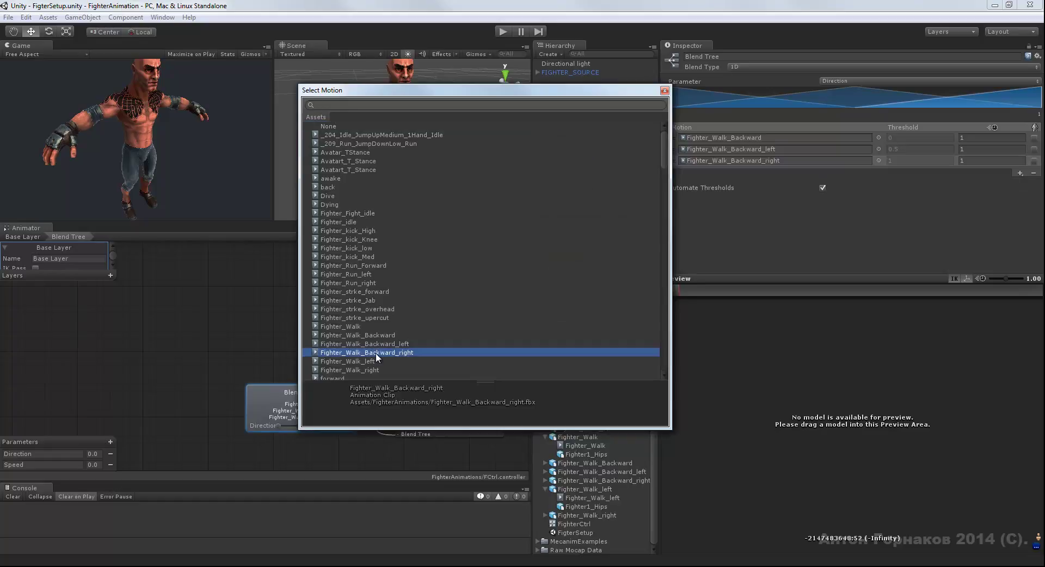
pyautogui.click(664, 90)
pyautogui.click(397, 335)
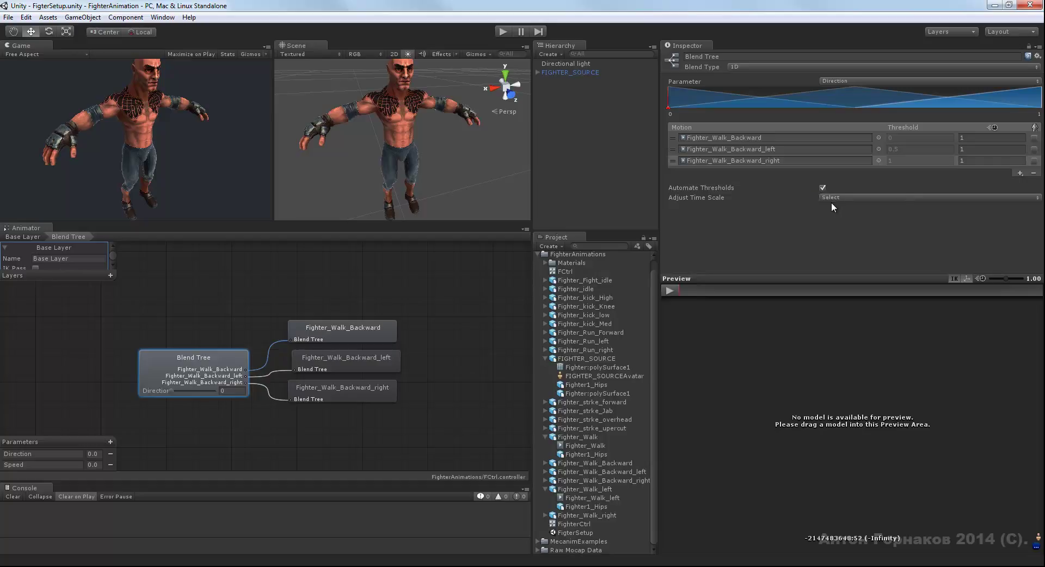
# Step: Move Fighter_Walk_Backward below the left clip and set the Direction range minimum to -1
pyautogui.moveTo(673, 138); pyautogui.dragTo(675, 149)
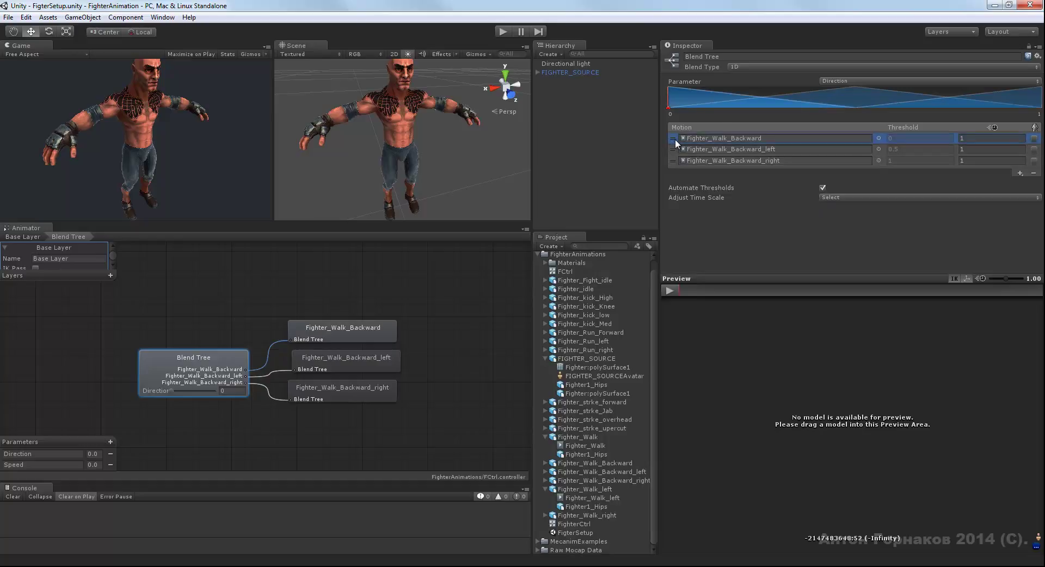
pyautogui.click(957, 137)
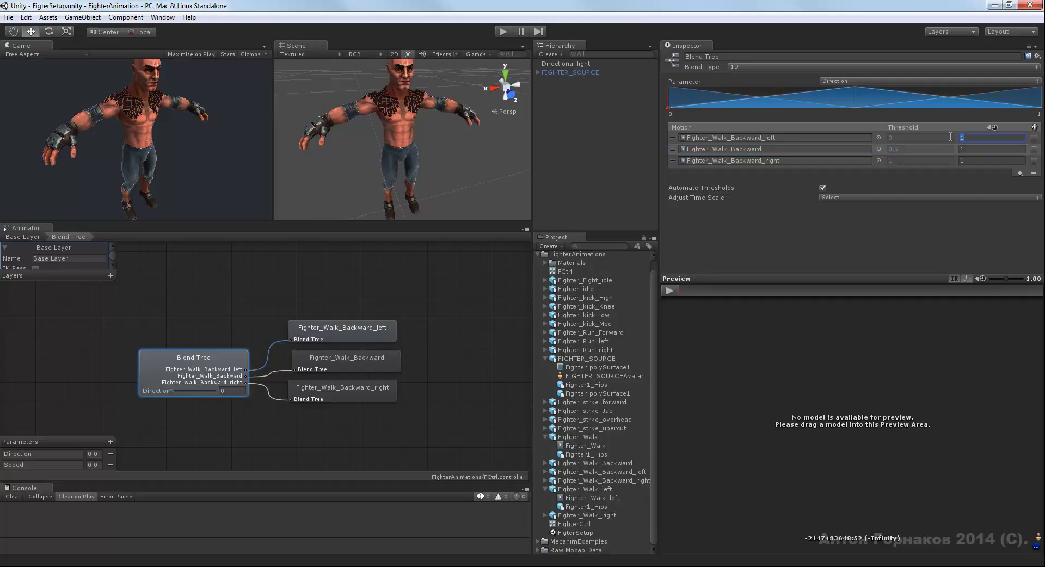
pyautogui.click(674, 113)
pyautogui.write('-1')
pyautogui.press('Return')
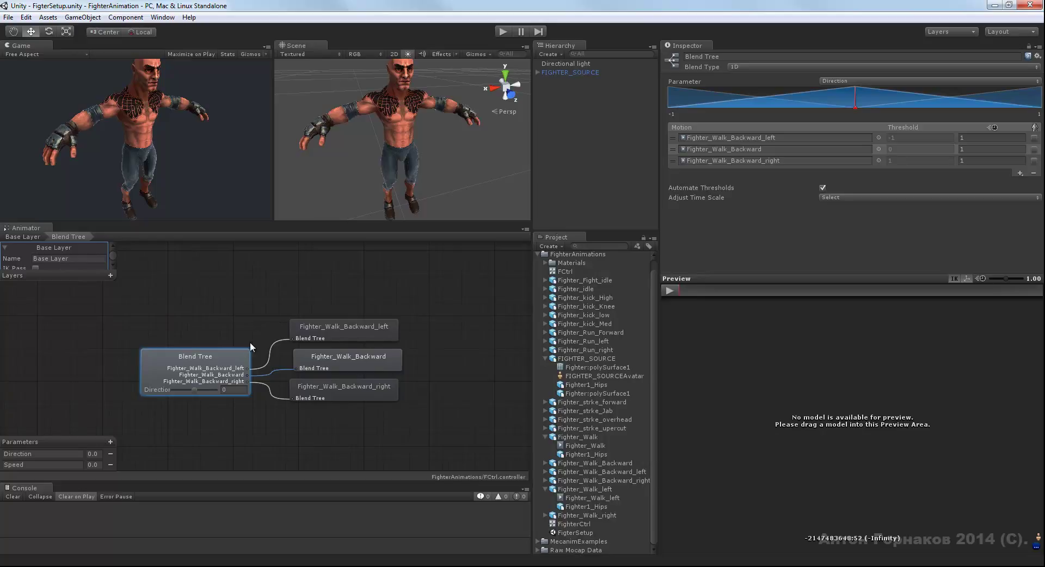
# Step: Play the blend preview on the fighter model, slide Direction to 0.08, then pause
pyautogui.click(238, 361)
pyautogui.click(670, 290)
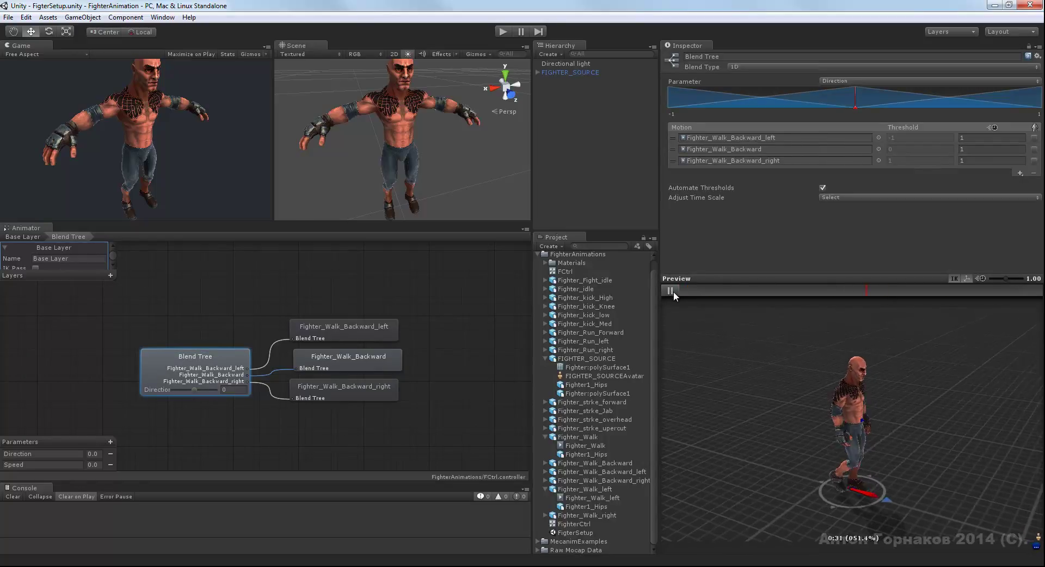
pyautogui.moveTo(201, 389); pyautogui.dragTo(195, 390)
pyautogui.click(669, 290)
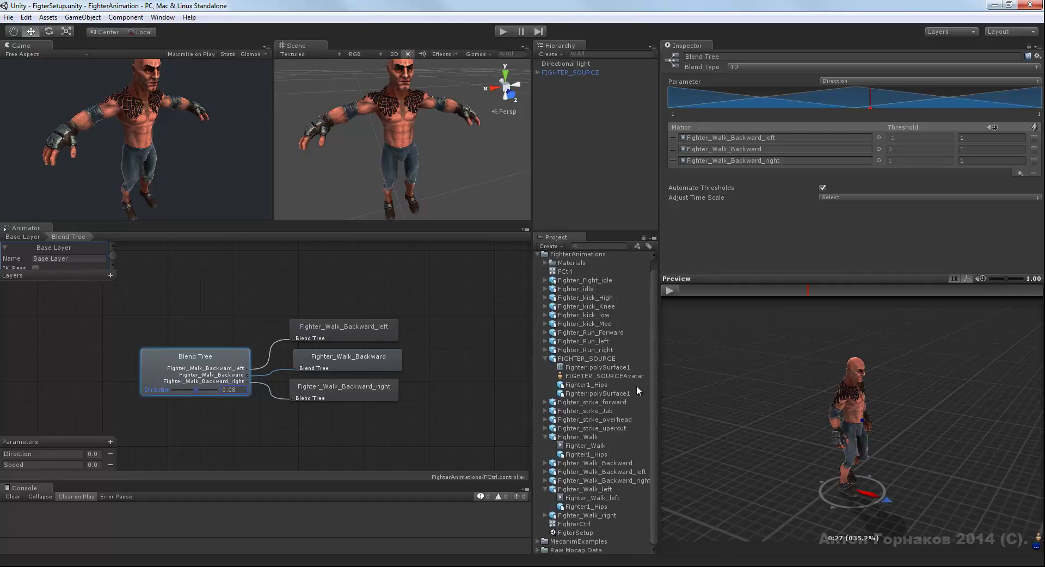
# Step: Turn off Bake Into Pose for Fighter_Walk_Backward's Root Transform Rotation
pyautogui.click(601, 463)
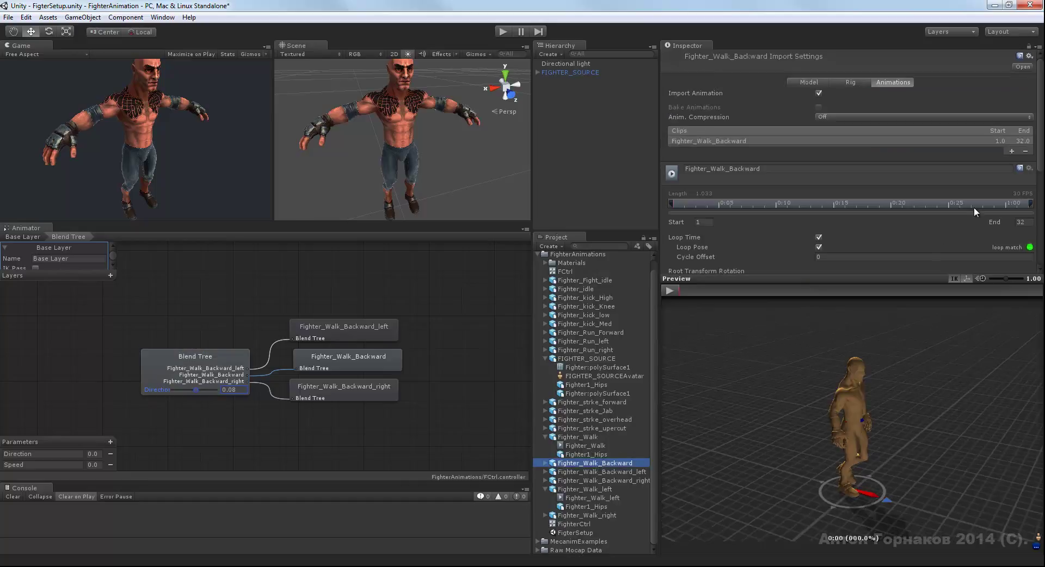
pyautogui.moveTo(1042, 152); pyautogui.dragTo(1042, 272)
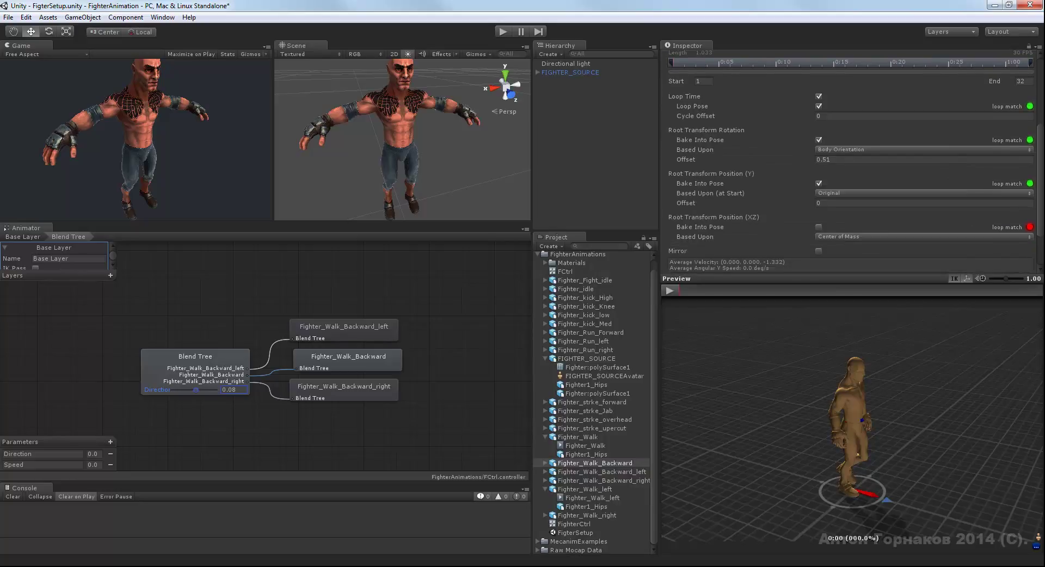
pyautogui.scroll(-1, 819, 139)
pyautogui.click(819, 136)
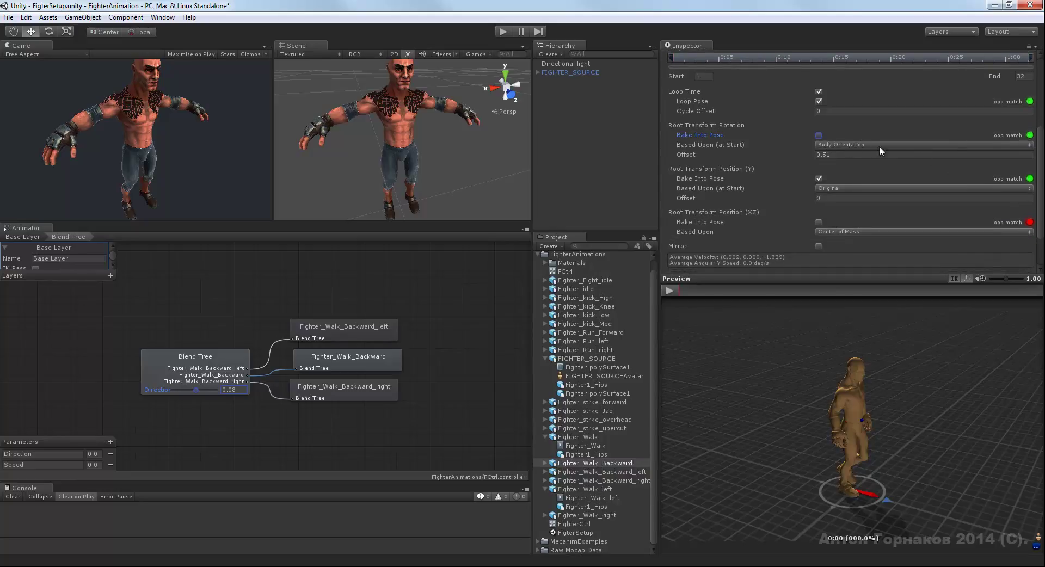
# Step: Set the clip's root rotation offset to 0.41 and apply the import changes
pyautogui.moveTo(1042, 218); pyautogui.dragTo(1043, 226)
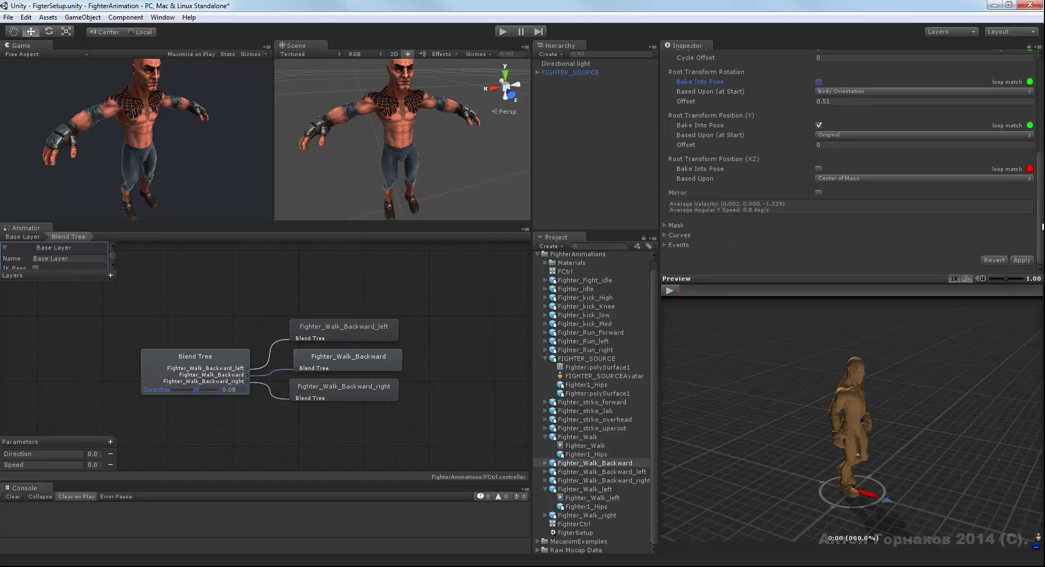
pyautogui.click(744, 104)
pyautogui.moveTo(744, 105); pyautogui.dragTo(747, 107)
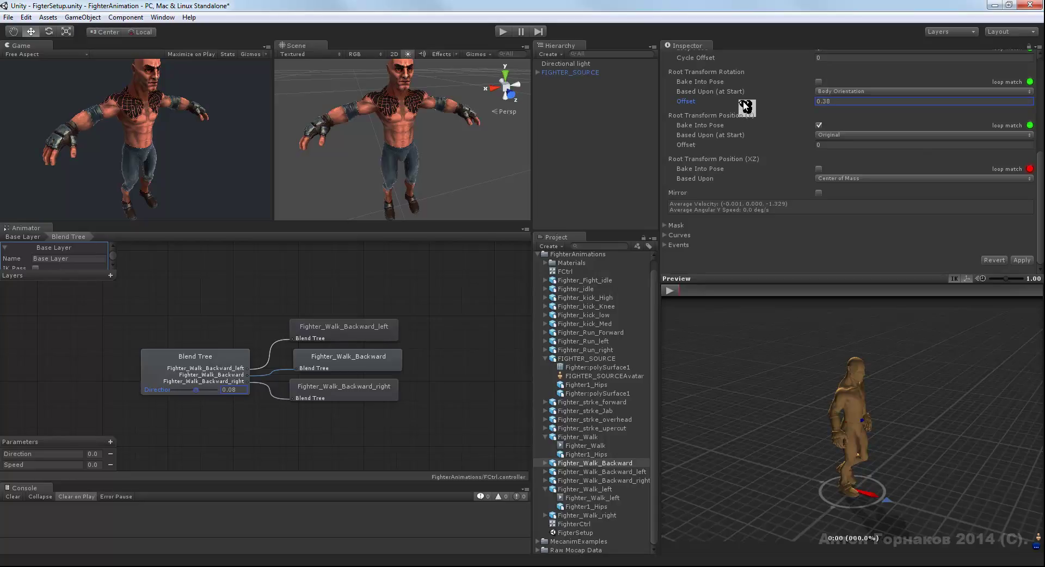
pyautogui.moveTo(746, 106); pyautogui.dragTo(747, 107)
pyautogui.moveTo(745, 105); pyautogui.dragTo(743, 107)
pyautogui.moveTo(745, 106); pyautogui.dragTo(745, 109)
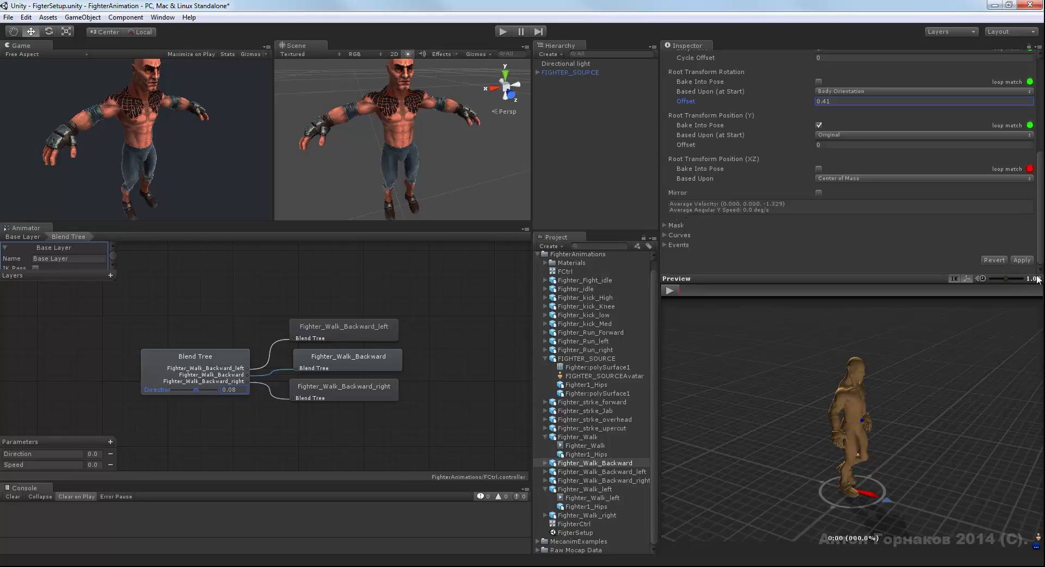
pyautogui.click(1022, 261)
pyautogui.scroll(3, 1023, 208)
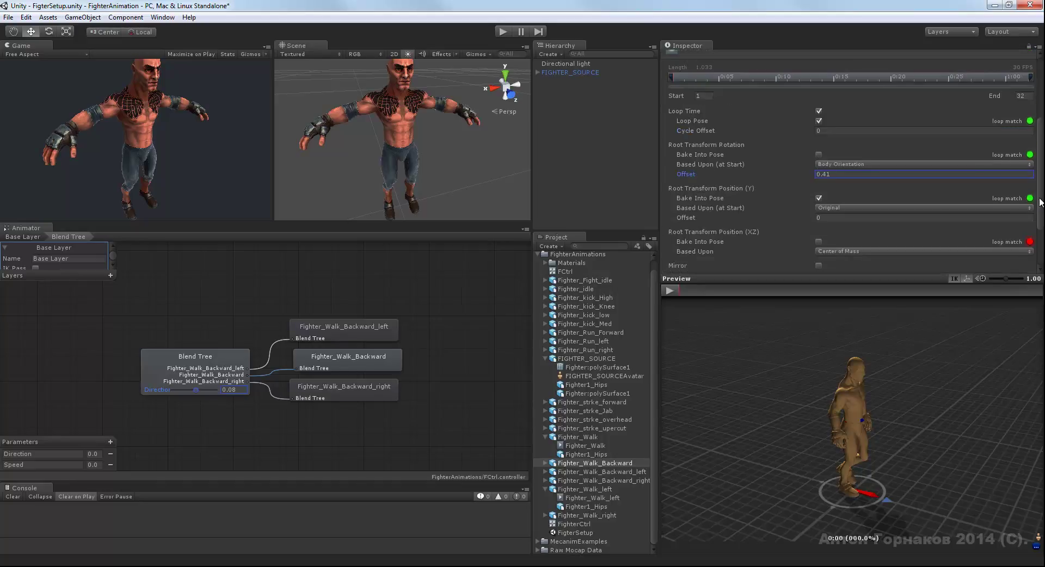
pyautogui.scroll(3, 1012, 204)
# Step: Turn off root rotation baking on Fighter_Walk_Backward_left, set its end frame to 32, and apply
pyautogui.click(635, 472)
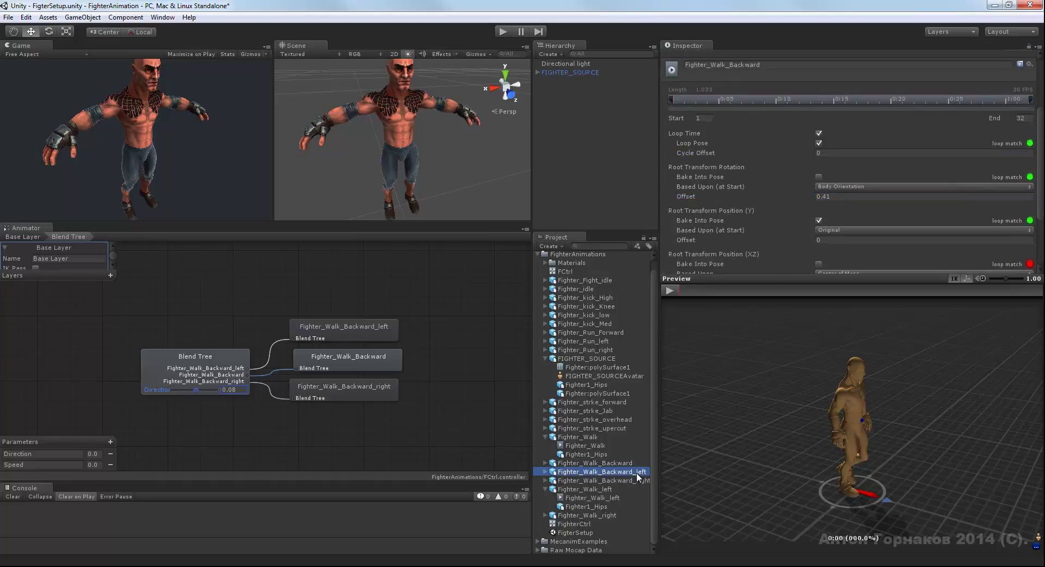
pyautogui.click(819, 177)
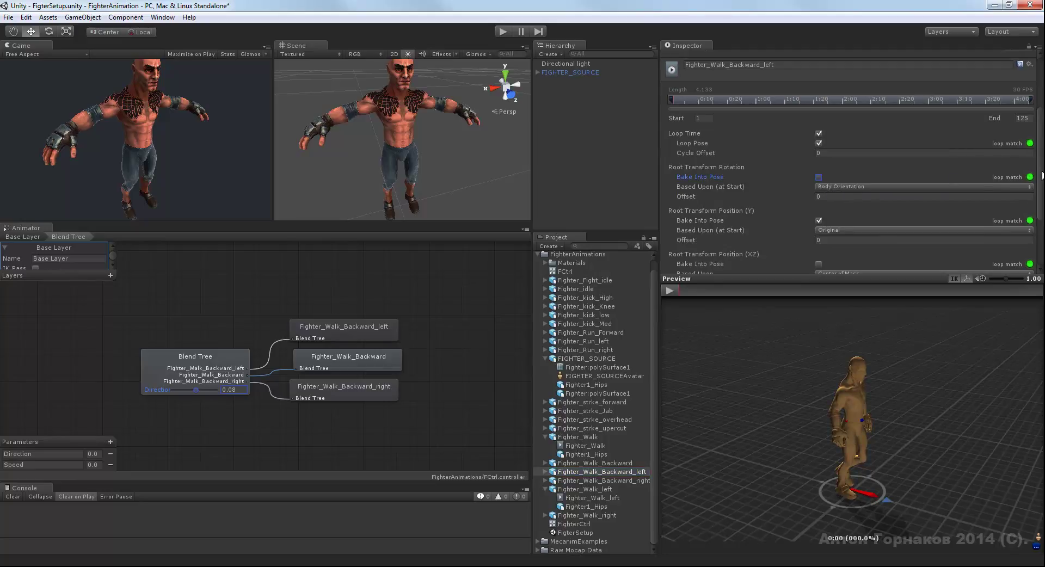
pyautogui.scroll(-3, 1042, 177)
pyautogui.scroll(3, 1034, 164)
pyautogui.click(1016, 93)
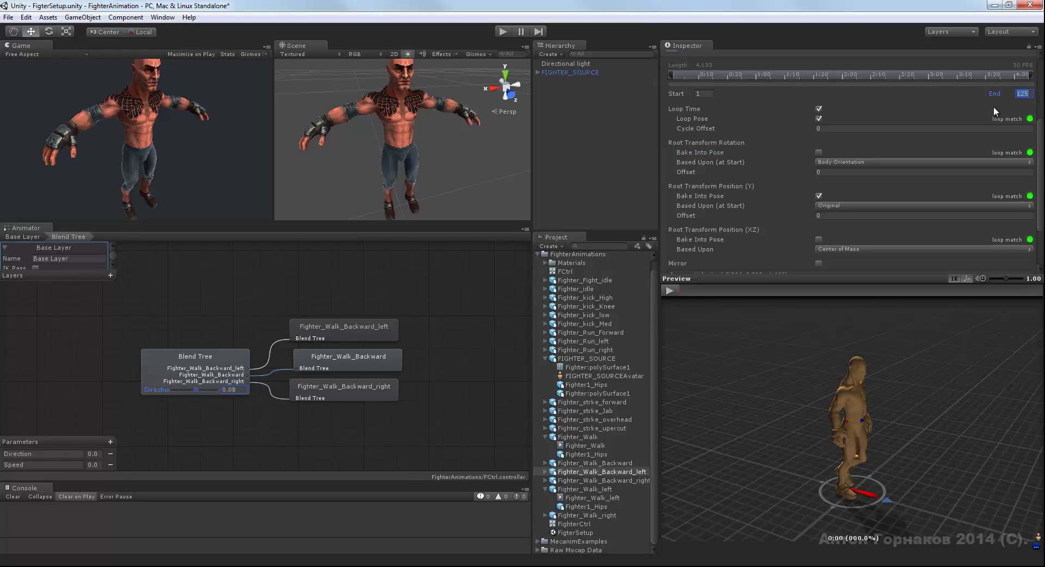
pyautogui.write('32')
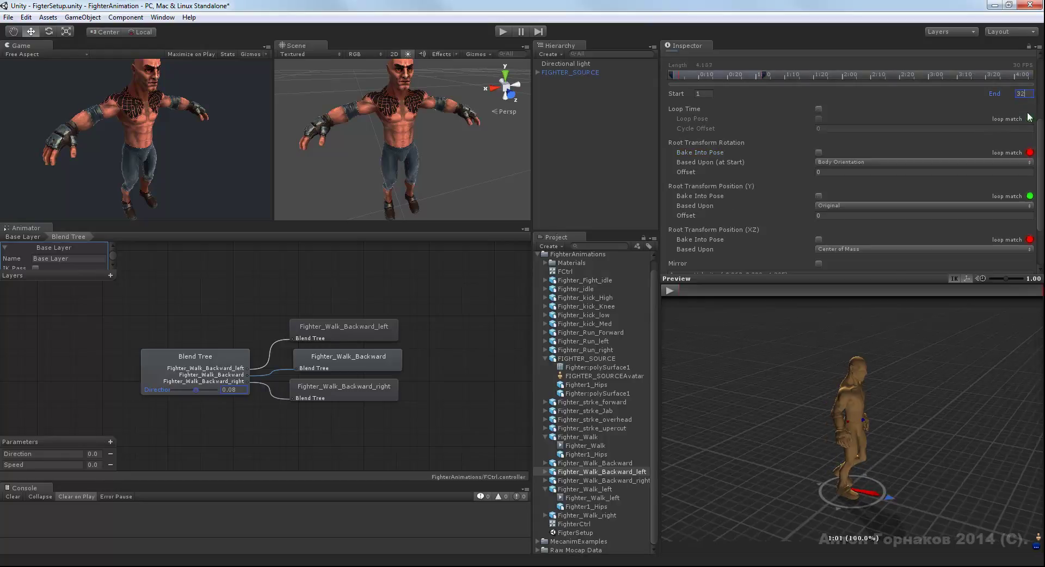
pyautogui.scroll(-3, 1042, 153)
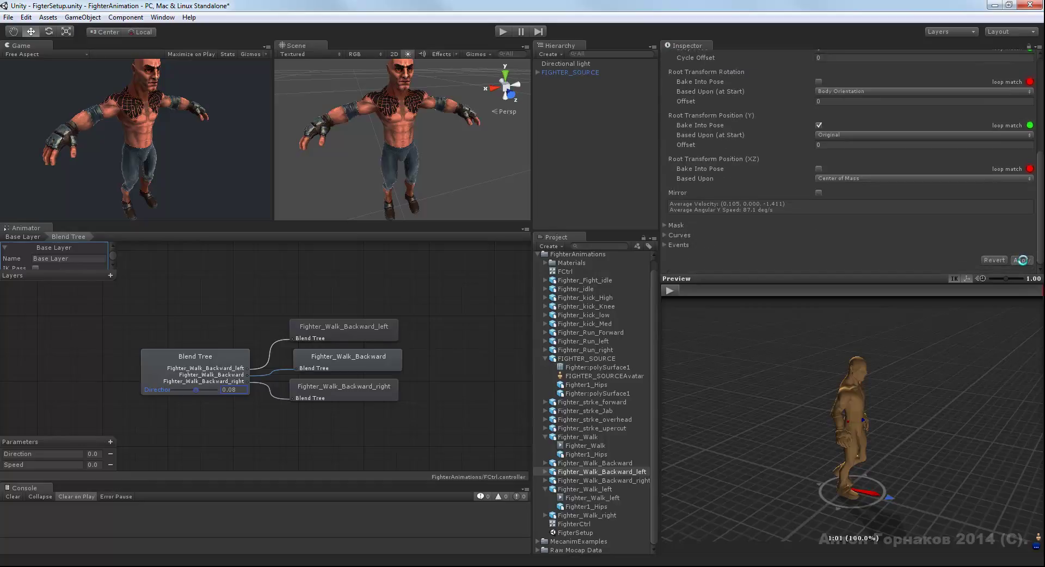
pyautogui.click(1022, 261)
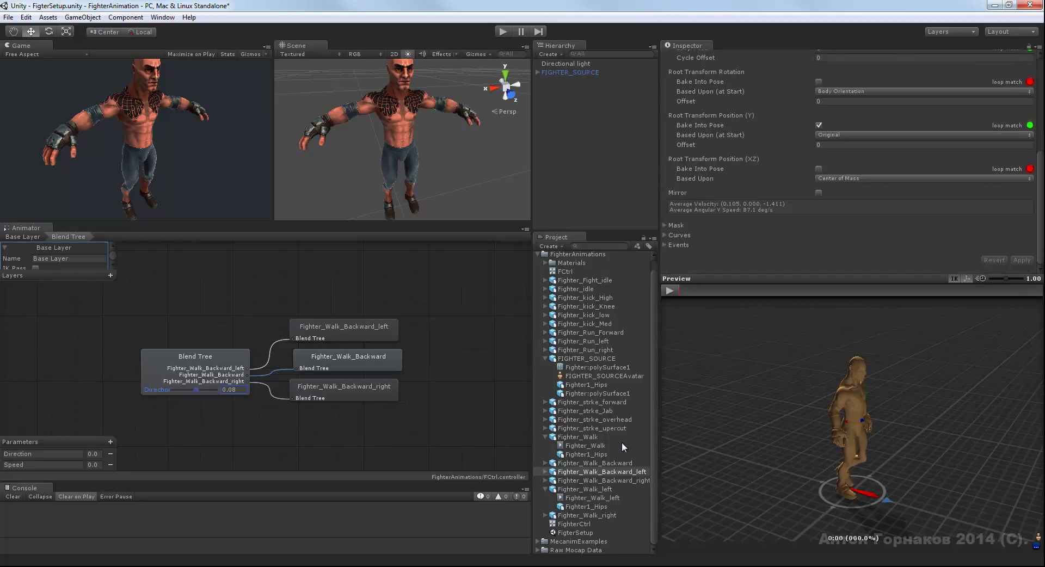
# Step: Turn off root rotation baking on Fighter_Walk_Backward_right and set its end frame to 32
pyautogui.click(616, 481)
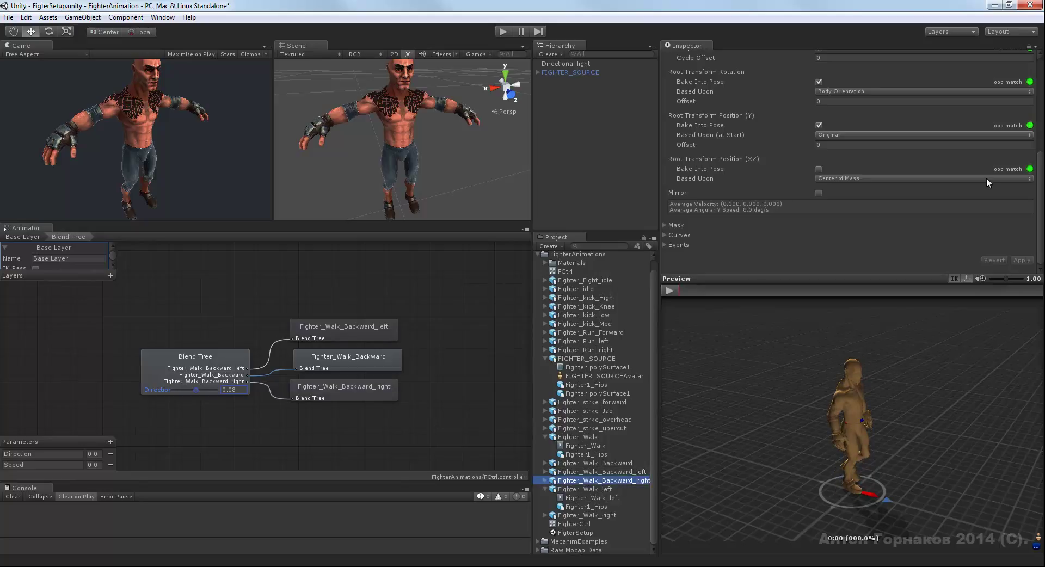
pyautogui.moveTo(1039, 167); pyautogui.dragTo(1039, 117)
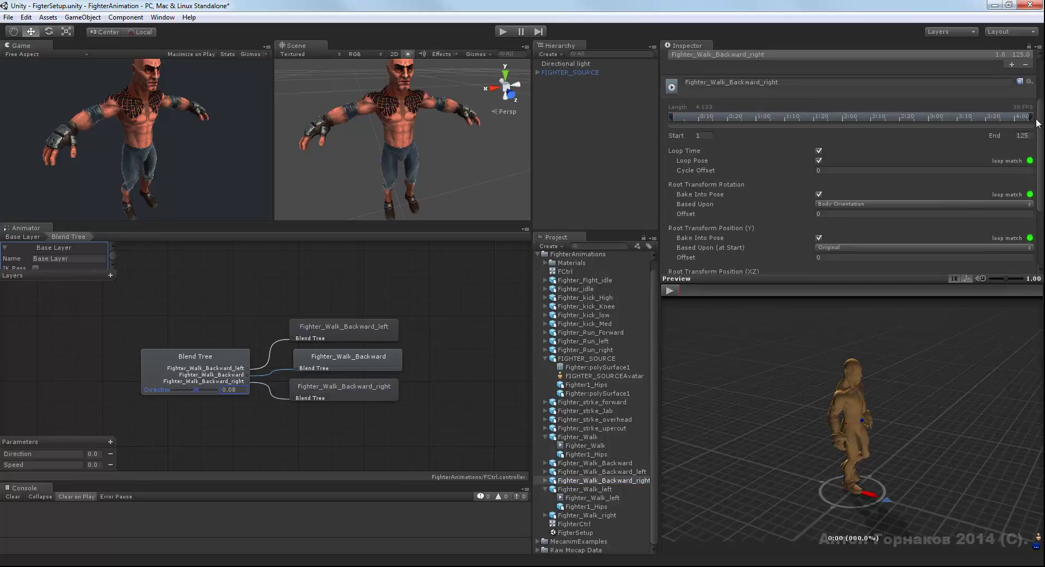
pyautogui.click(818, 194)
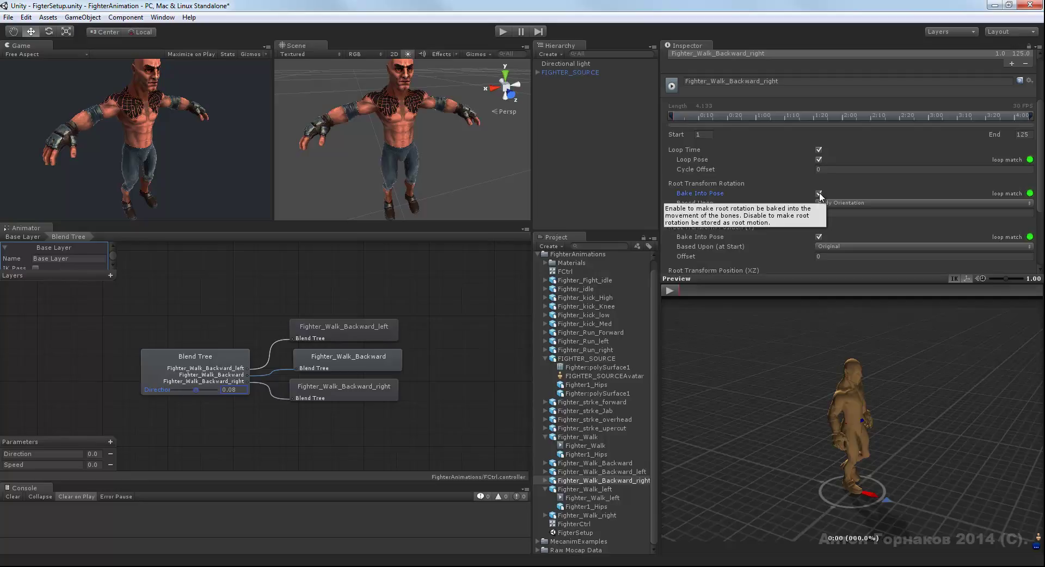
pyautogui.click(1028, 134)
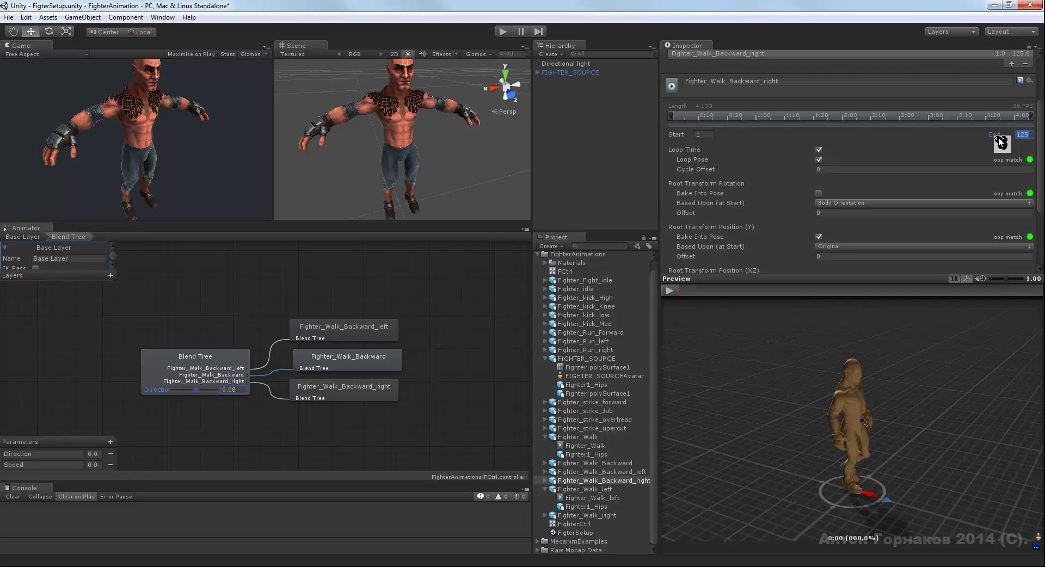
pyautogui.write('32')
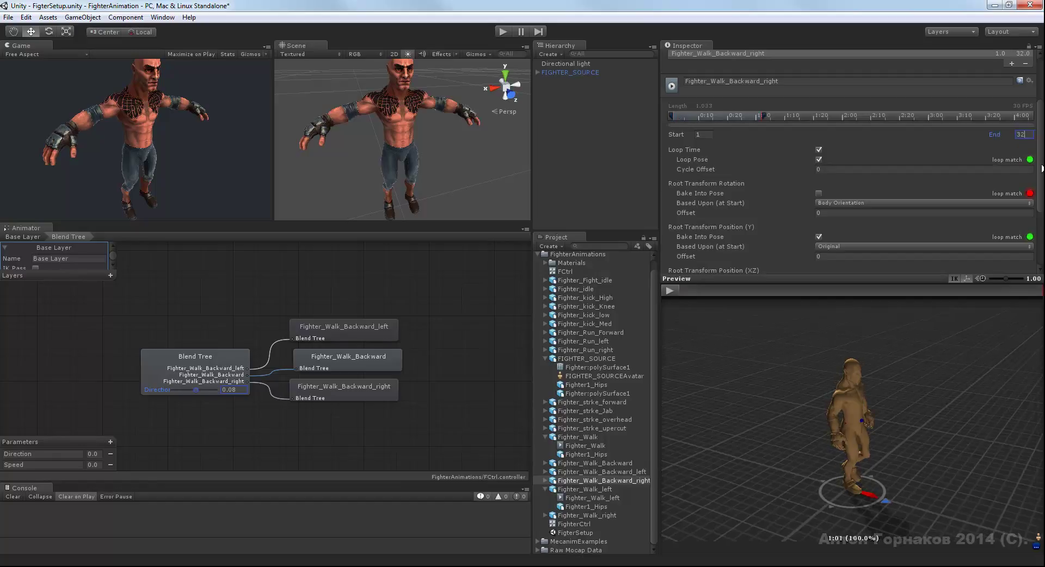
pyautogui.scroll(-3, 1041, 169)
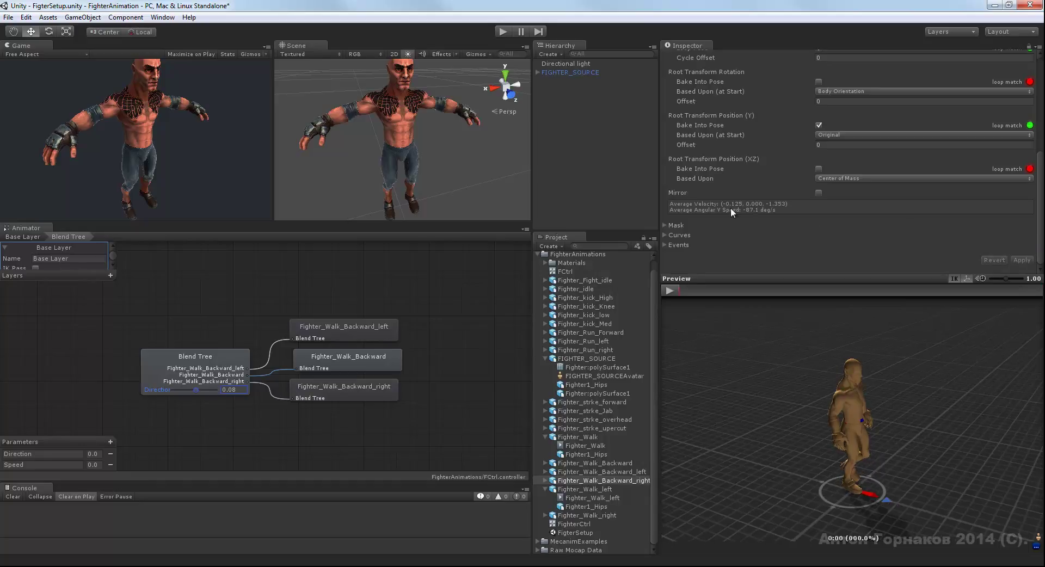
pyautogui.moveTo(929, 394); pyautogui.dragTo(973, 291)
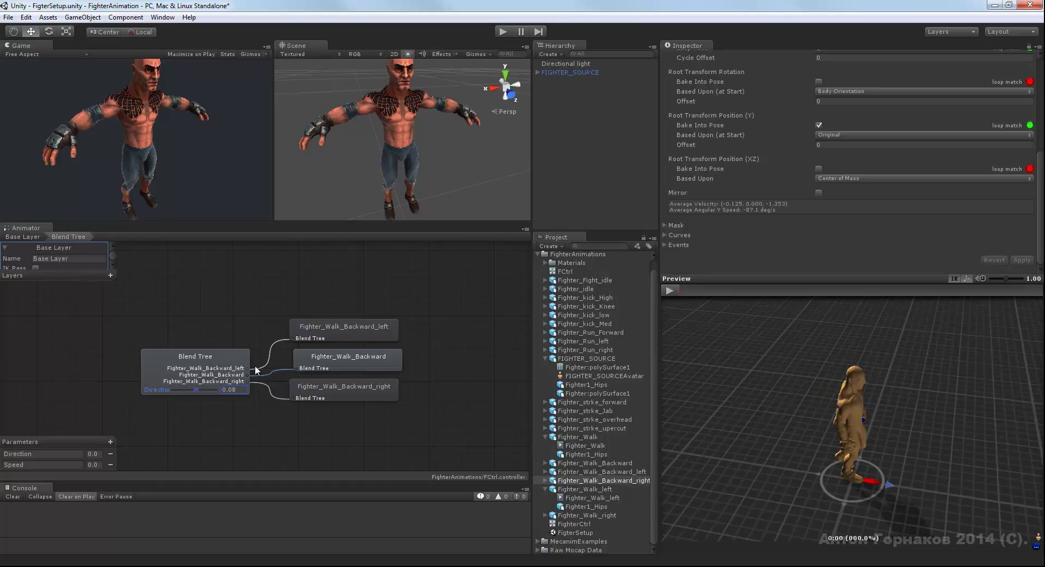
# Step: Play the BackwardMotions blend tree preview, sweep Direction between -1 and 1, then deselect
pyautogui.click(228, 354)
pyautogui.click(670, 290)
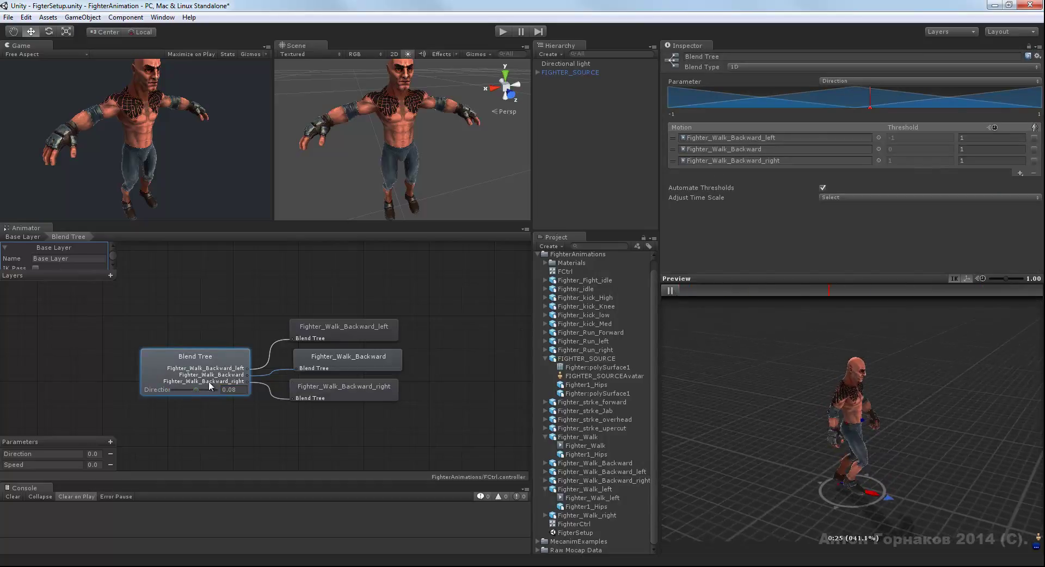
pyautogui.moveTo(196, 390)
pyautogui.mouseDown()
pyautogui.moveTo(175, 390)
pyautogui.moveTo(200, 387)
pyautogui.mouseUp()
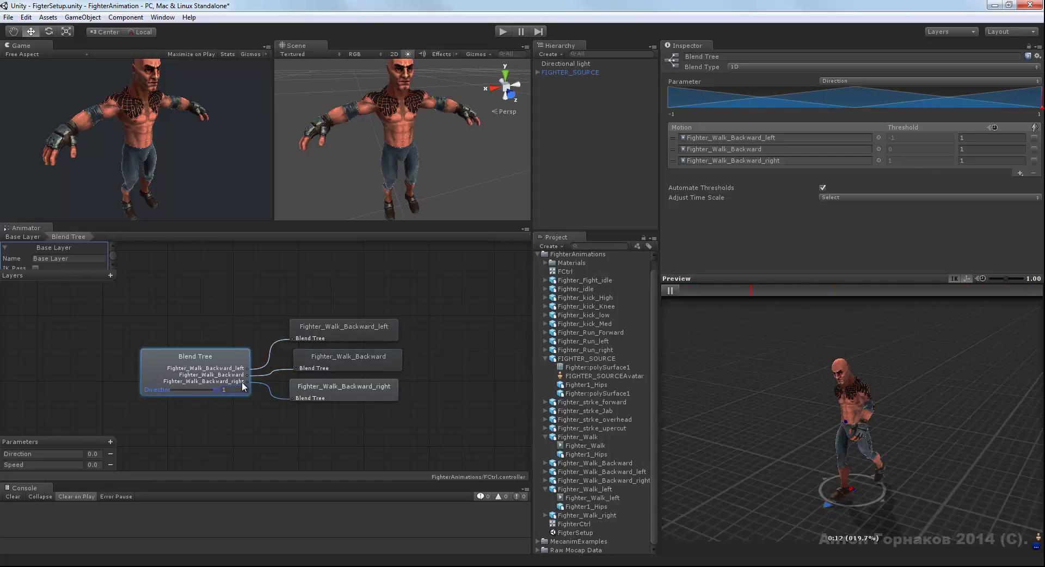
pyautogui.moveTo(212, 390)
pyautogui.mouseDown()
pyautogui.moveTo(157, 389)
pyautogui.moveTo(198, 390)
pyautogui.mouseUp()
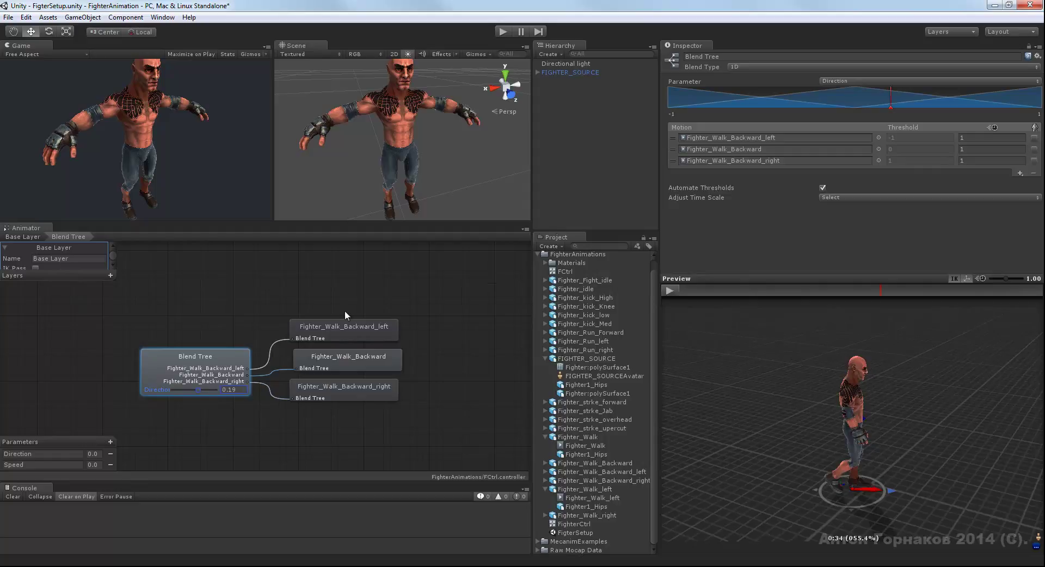
pyautogui.click(214, 281)
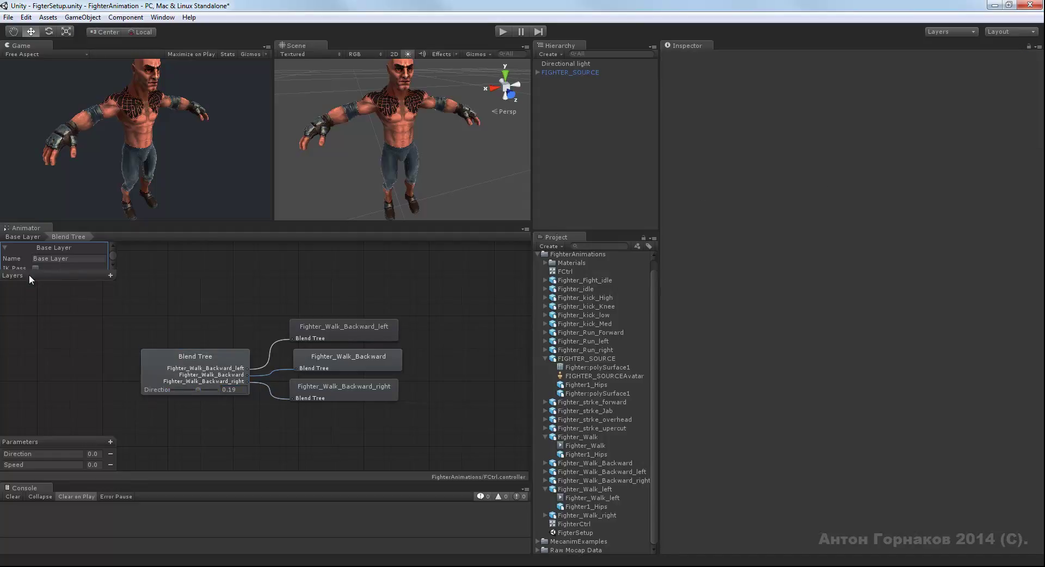
# Step: In Base Layer, create transitions from Idle to BackwardMotions and from BackwardMotions back to Idle
pyautogui.click(34, 236)
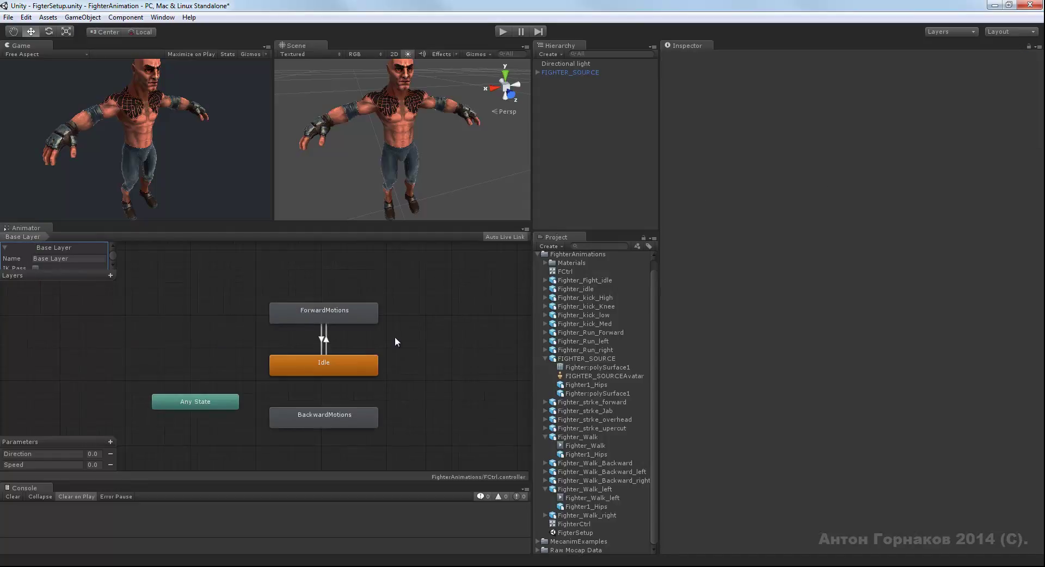
pyautogui.click(328, 374)
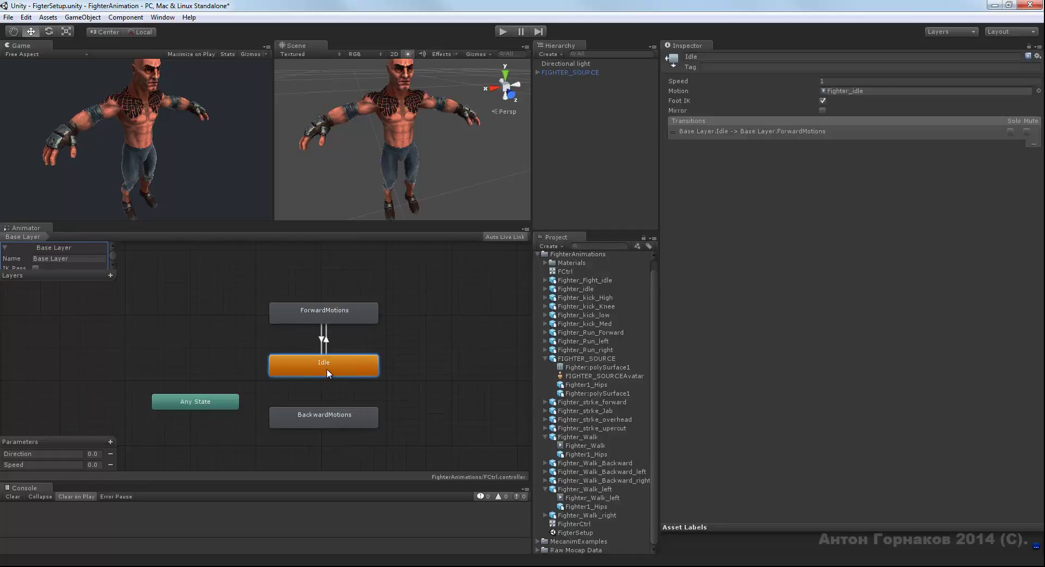
pyautogui.rightClick(329, 364)
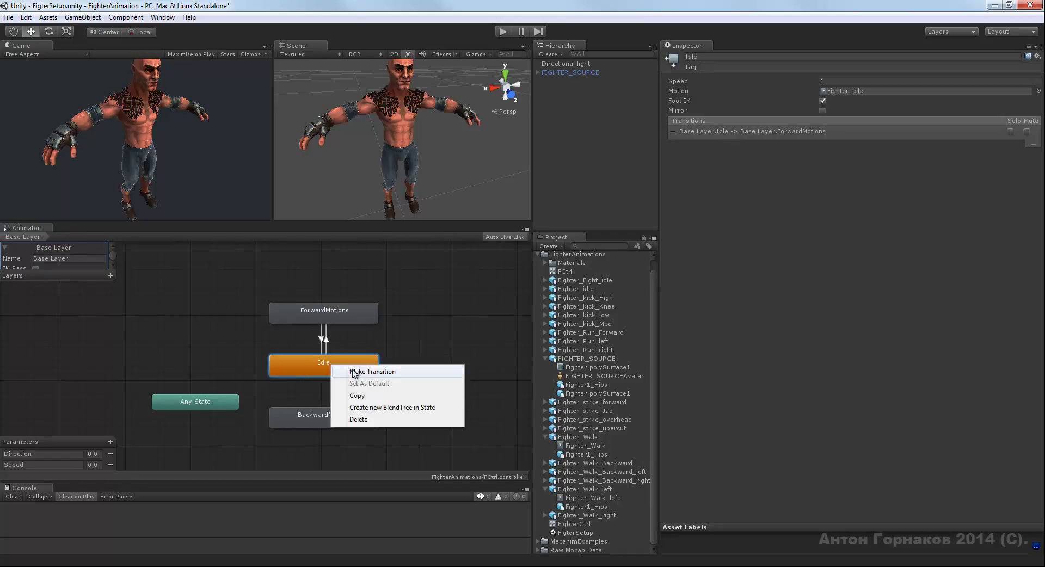
pyautogui.click(357, 373)
pyautogui.click(318, 415)
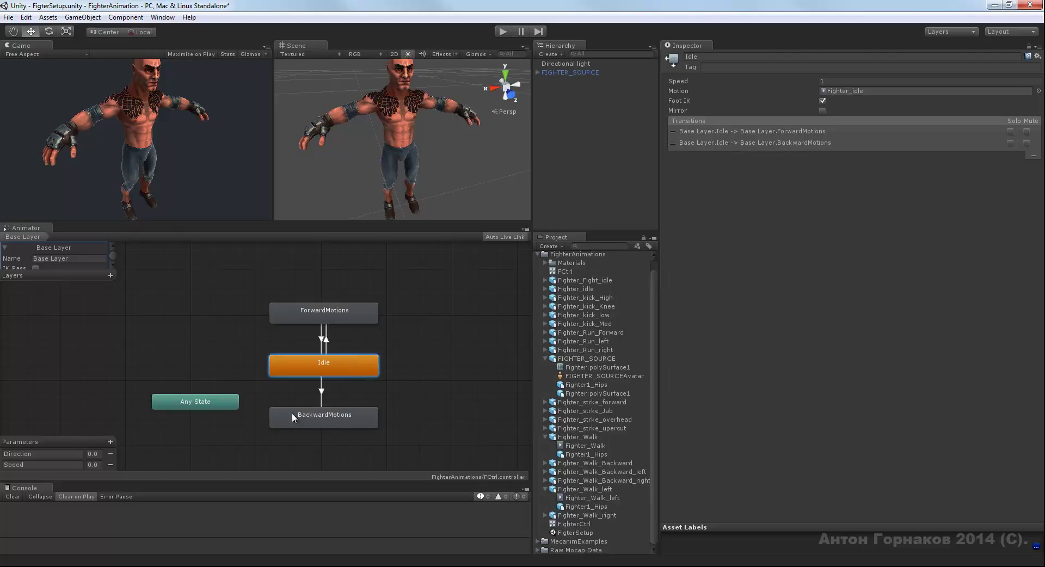
pyautogui.click(327, 419)
pyautogui.rightClick(332, 419)
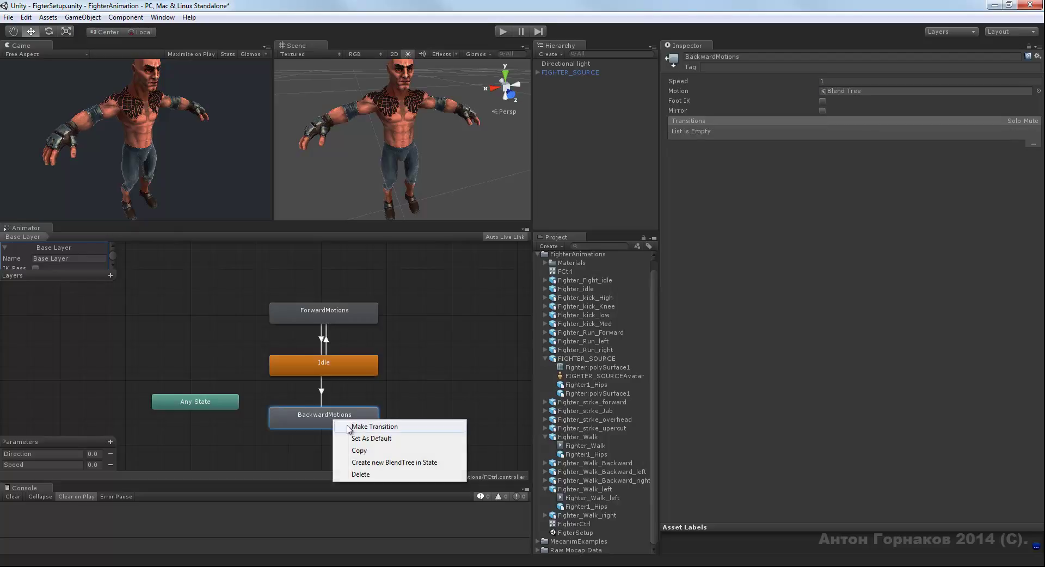
pyautogui.click(351, 426)
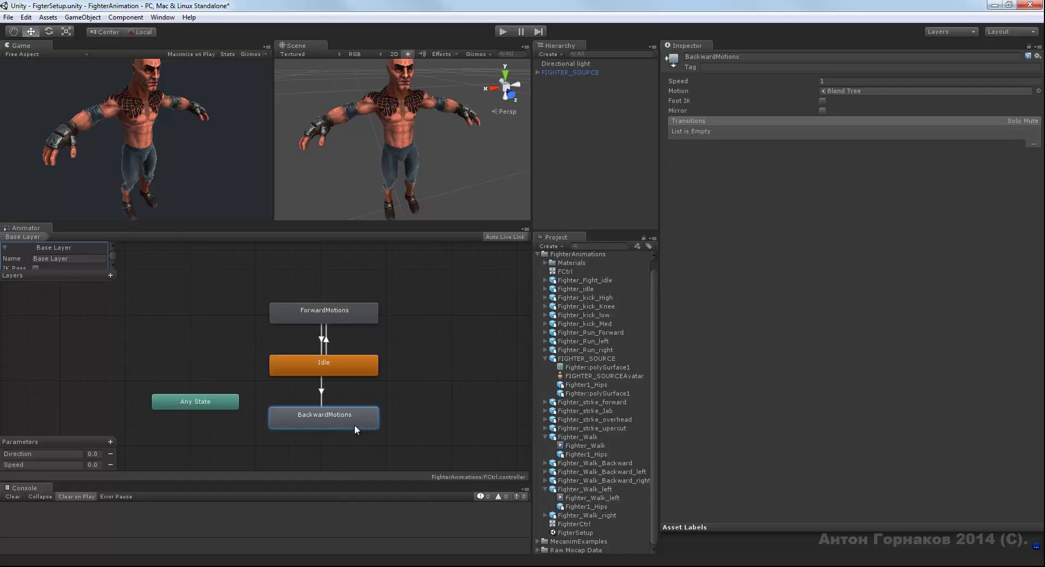
pyautogui.click(343, 365)
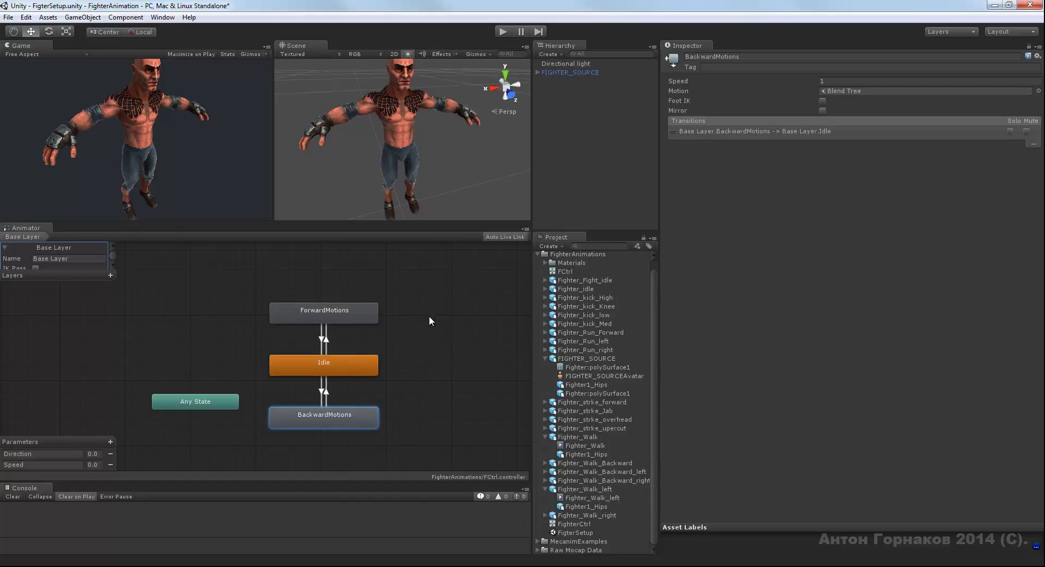
# Step: Give the Idle→BackwardMotions transition the condition Speed Less -0.1
pyautogui.click(325, 393)
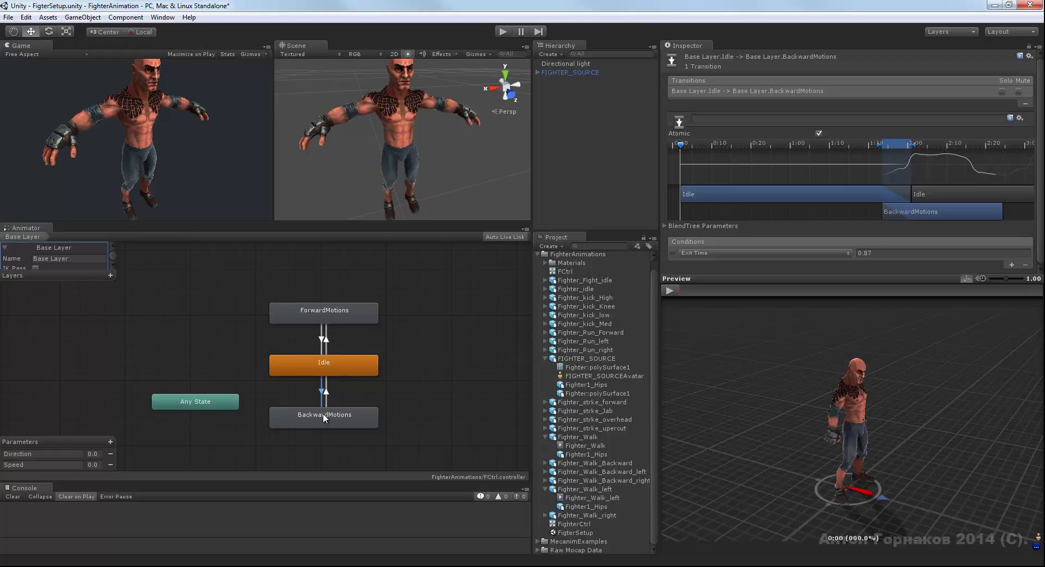
pyautogui.click(790, 252)
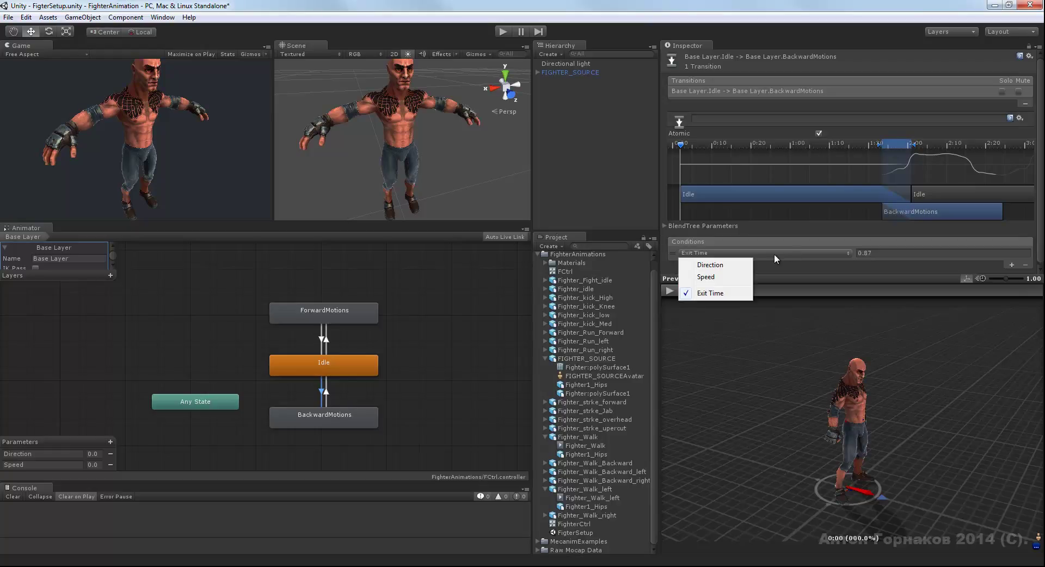
pyautogui.click(723, 278)
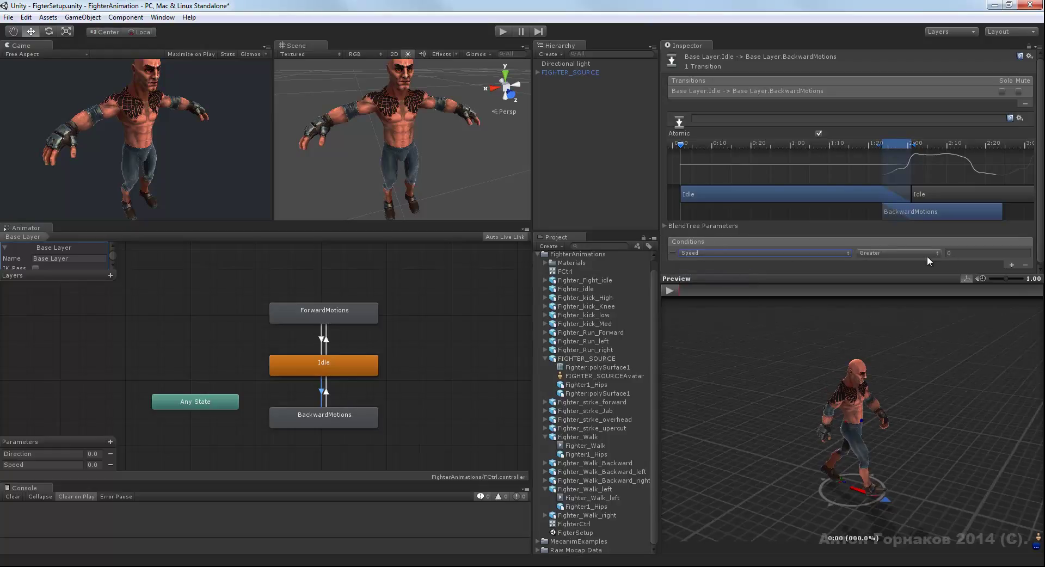
pyautogui.click(930, 254)
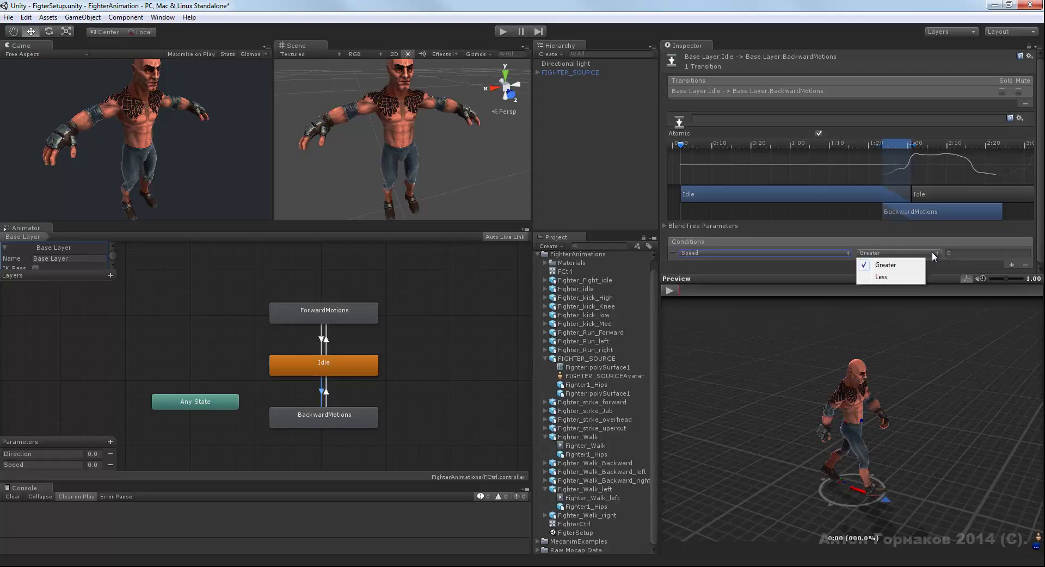
pyautogui.click(962, 252)
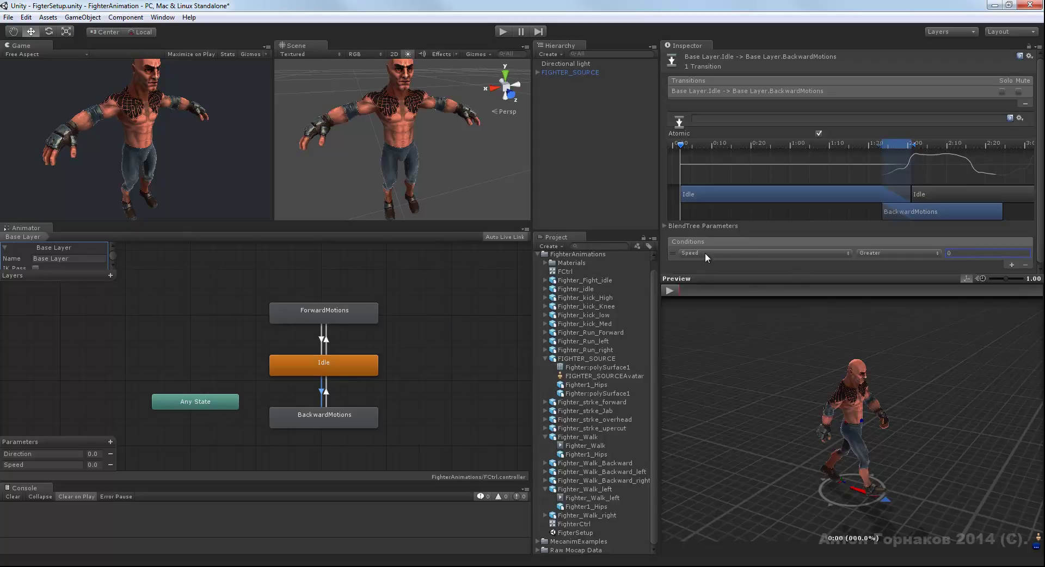
pyautogui.click(904, 253)
pyautogui.click(897, 274)
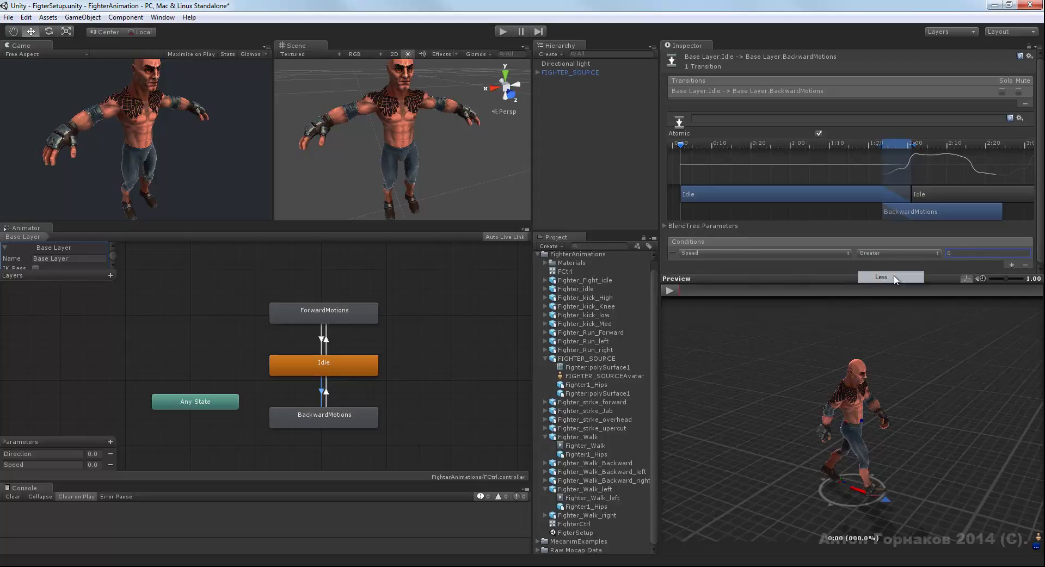
pyautogui.click(950, 253)
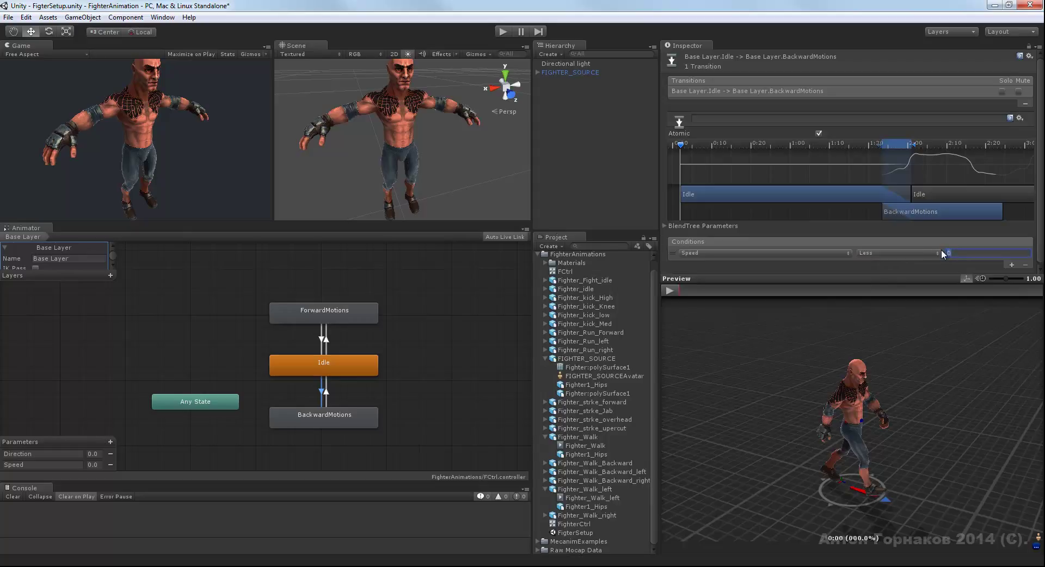
pyautogui.write('.1')
pyautogui.write('-')
# Step: Replace the BackwardMotions→Idle Exit Time condition with Speed Greater -0.1, then deselect
pyautogui.click(325, 393)
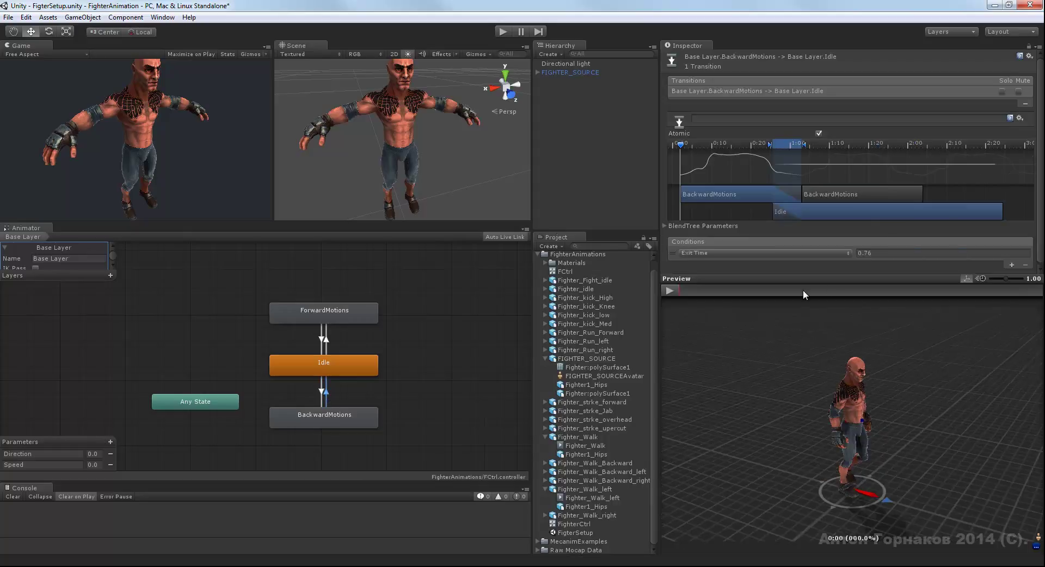
pyautogui.click(842, 253)
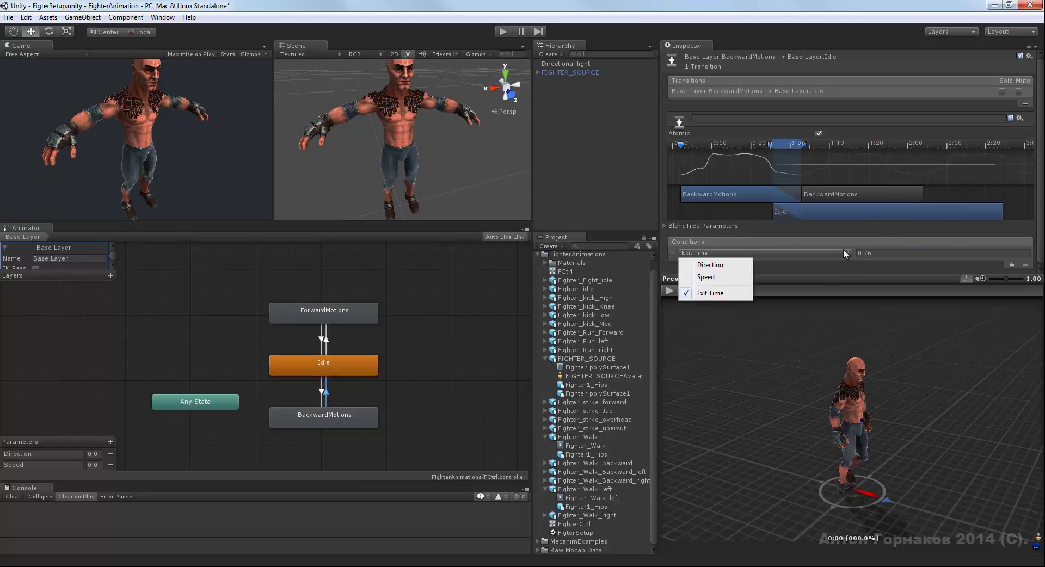
pyautogui.click(710, 278)
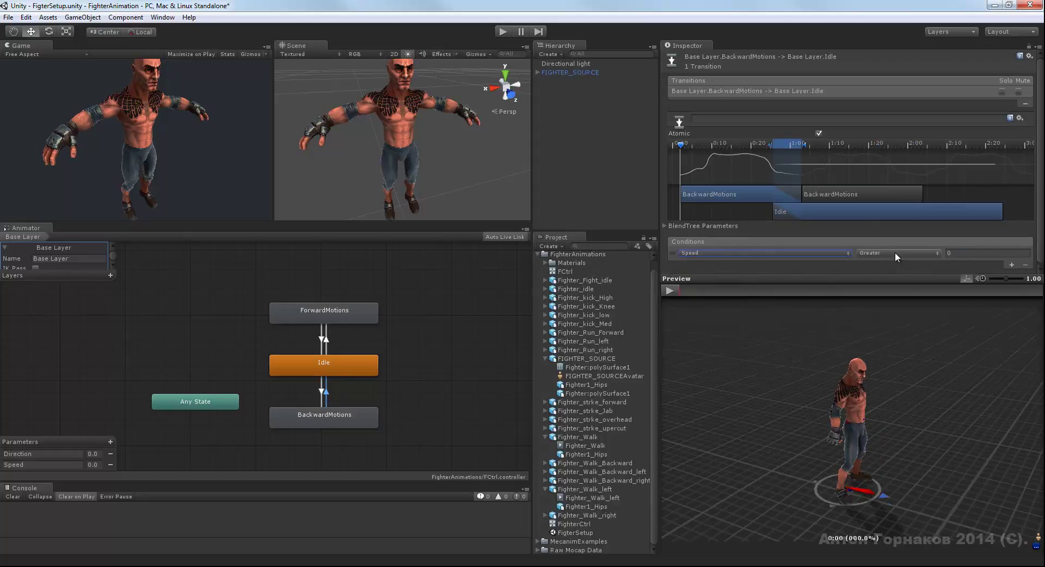
pyautogui.click(957, 252)
pyautogui.click(973, 254)
pyautogui.click(406, 371)
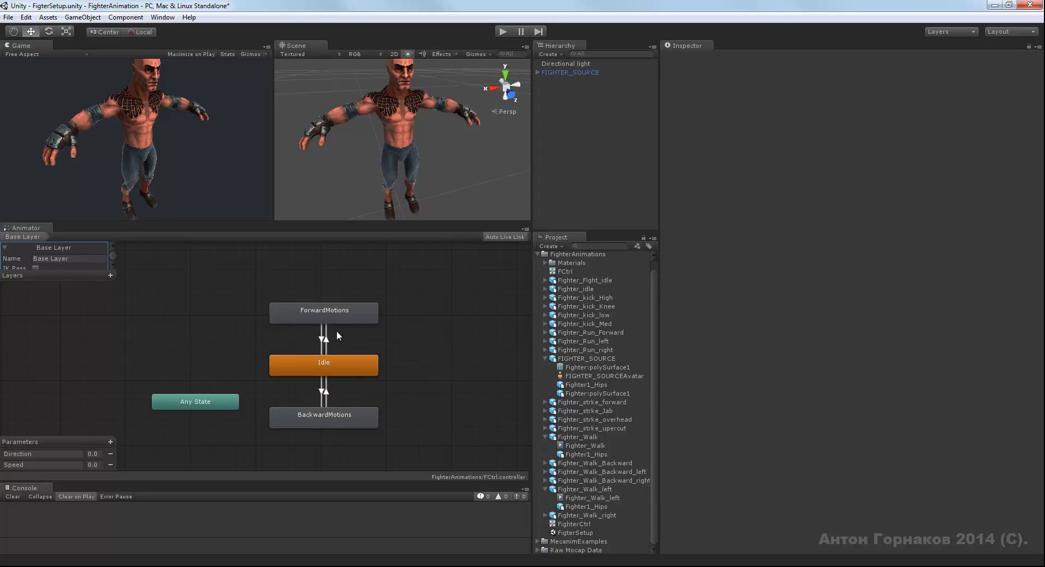
# Step: Scrub the BackwardMotions→Idle transition preview to around 0:20
pyautogui.moveTo(429, 359); pyautogui.dragTo(332, 354, button='middle')
pyautogui.moveTo(412, 373)
pyautogui.mouseDown(button='middle')
pyautogui.moveTo(389, 389)
pyautogui.moveTo(419, 360)
pyautogui.mouseUp(button='middle')
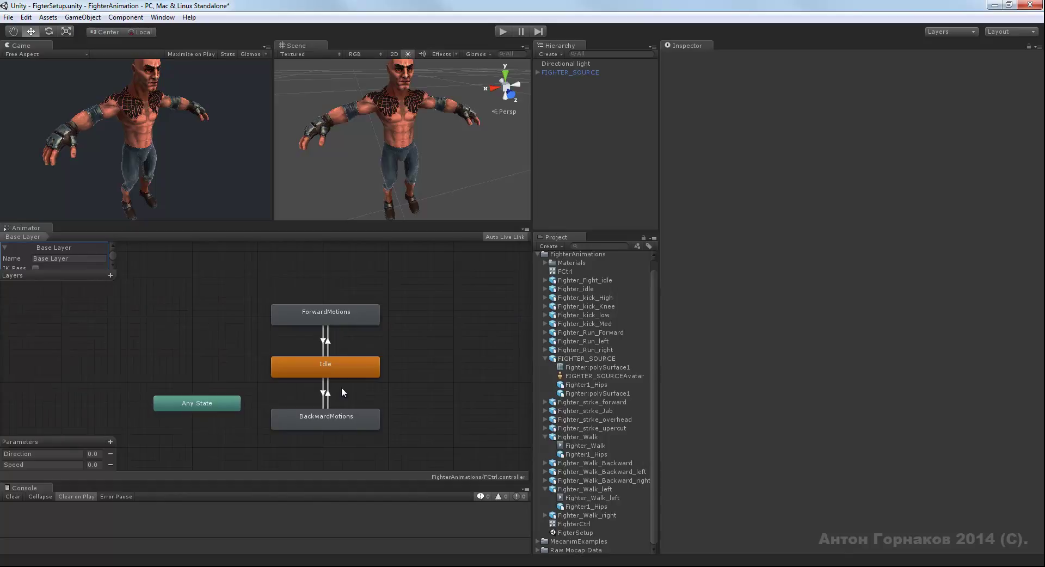
pyautogui.click(328, 397)
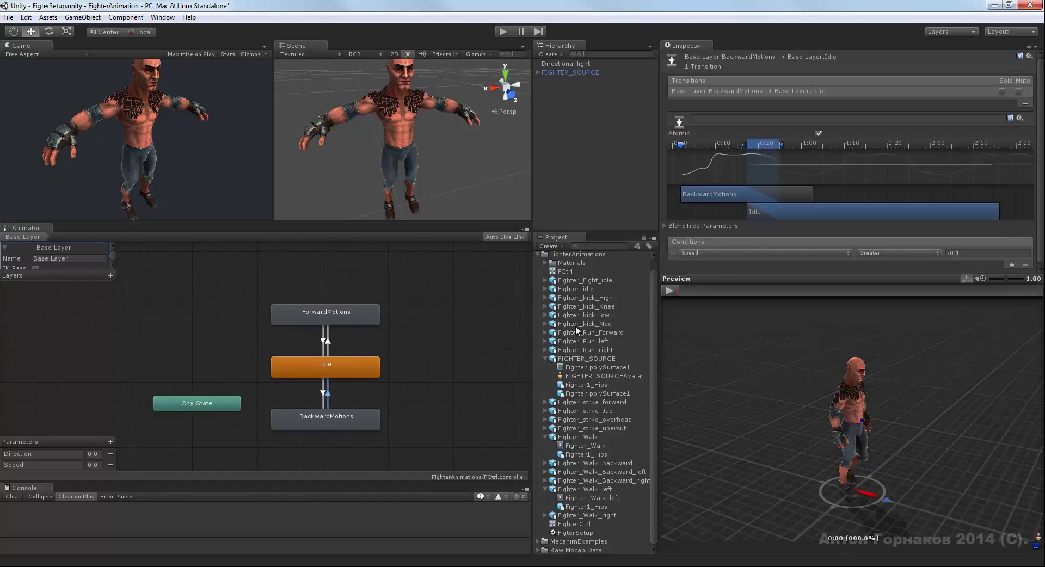
pyautogui.moveTo(680, 145); pyautogui.dragTo(750, 144)
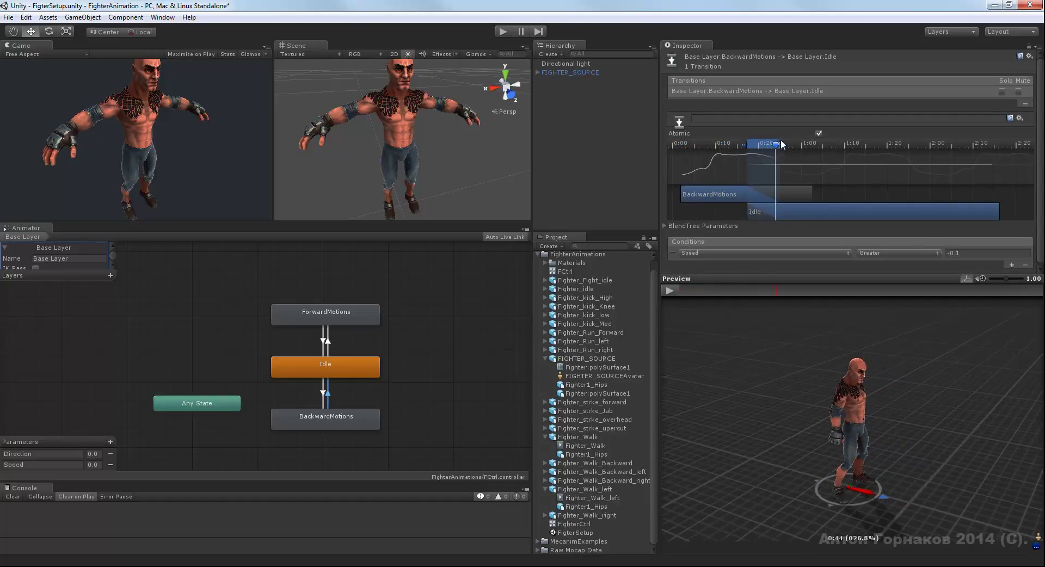
pyautogui.moveTo(749, 144); pyautogui.dragTo(784, 155)
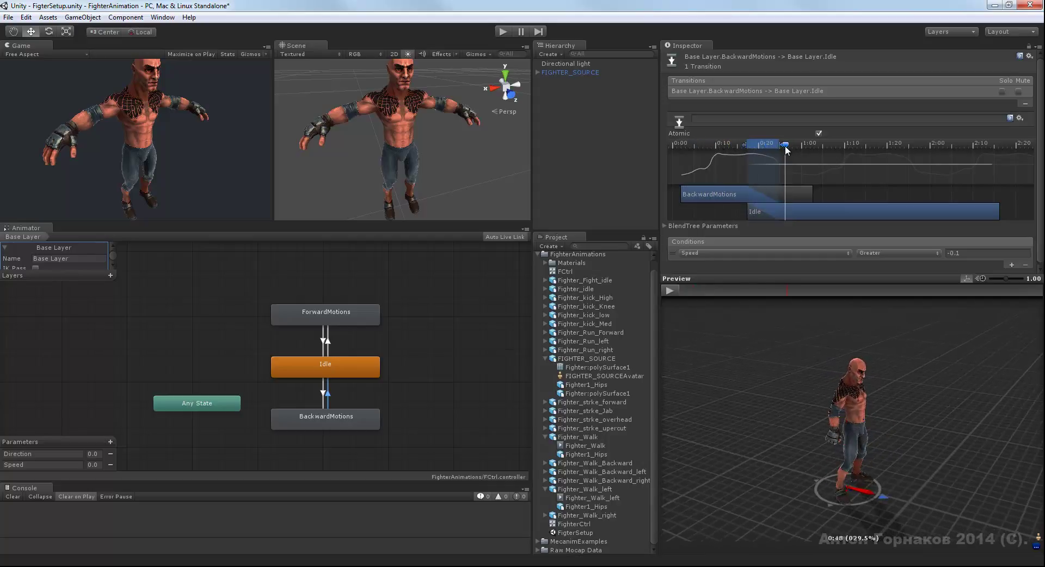
pyautogui.click(359, 416)
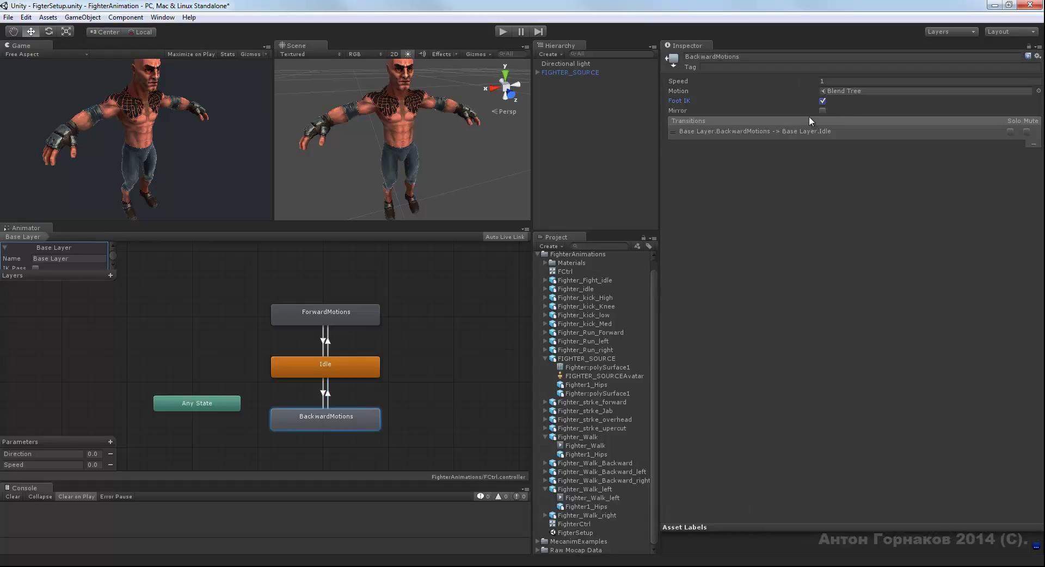
pyautogui.click(329, 388)
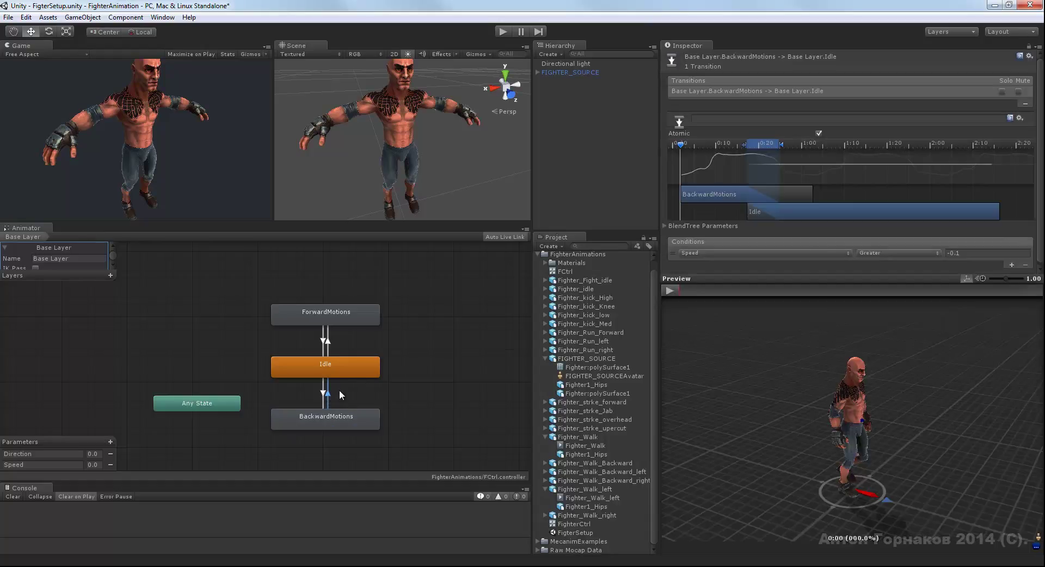
pyautogui.moveTo(680, 143)
pyautogui.mouseDown()
pyautogui.moveTo(762, 145)
pyautogui.moveTo(713, 146)
pyautogui.mouseUp()
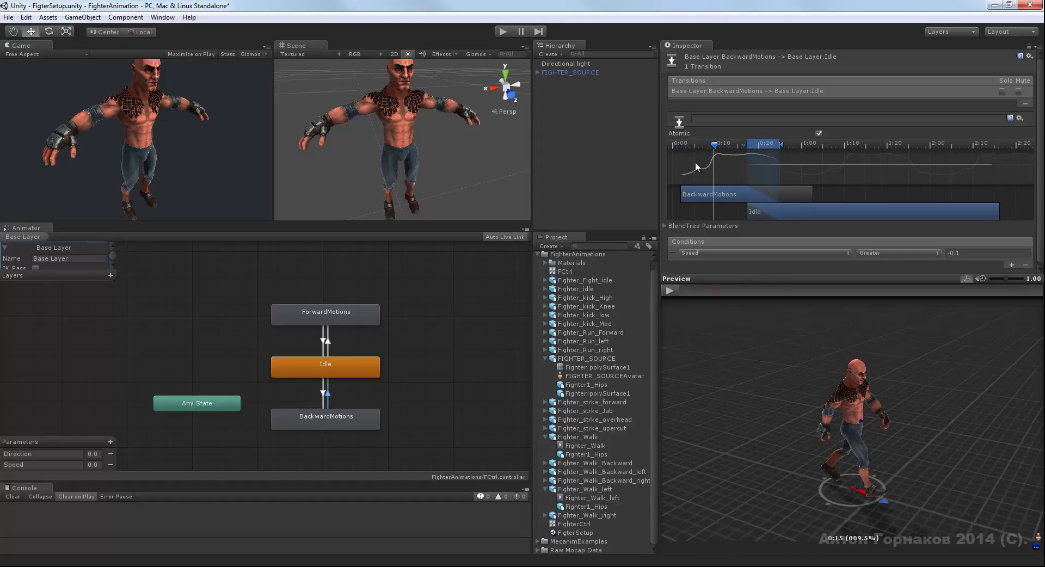
# Step: Scrub the Idle→BackwardMotions transition preview back and forth, then deselect it
pyautogui.click(324, 392)
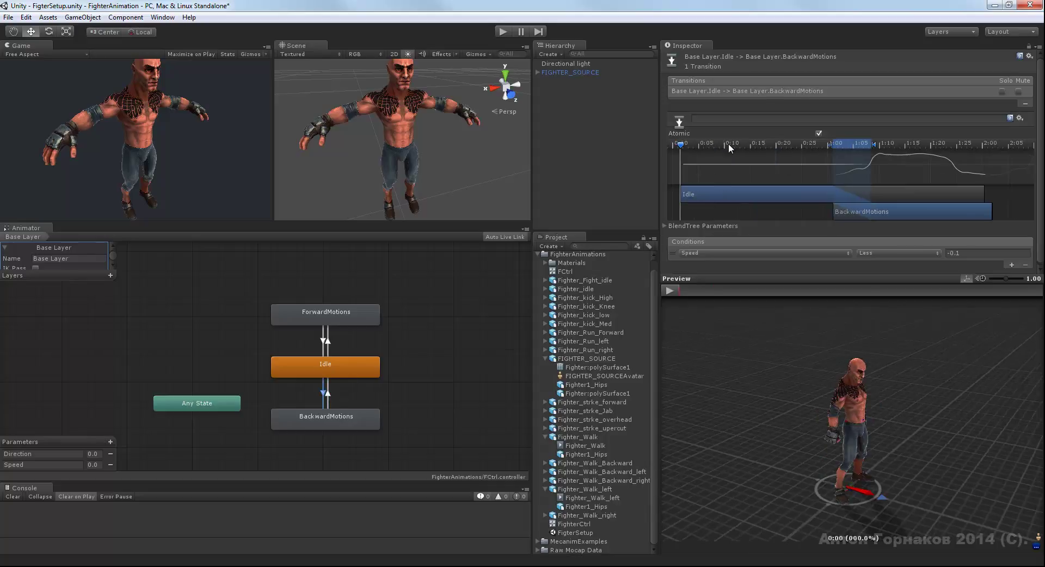
pyautogui.moveTo(681, 147)
pyautogui.mouseDown()
pyautogui.moveTo(905, 147)
pyautogui.moveTo(976, 159)
pyautogui.mouseUp()
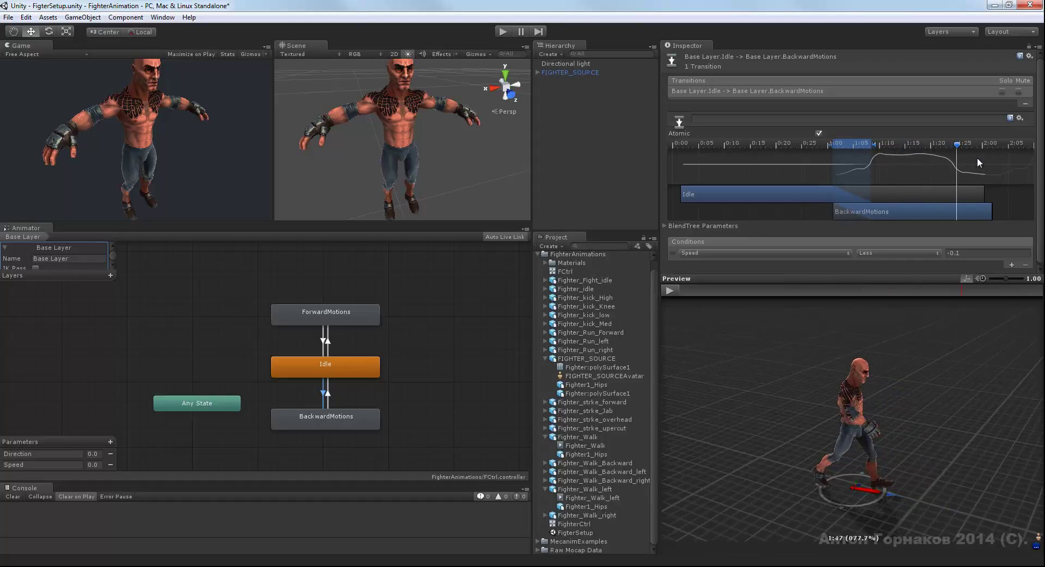
pyautogui.moveTo(975, 158); pyautogui.dragTo(804, 144)
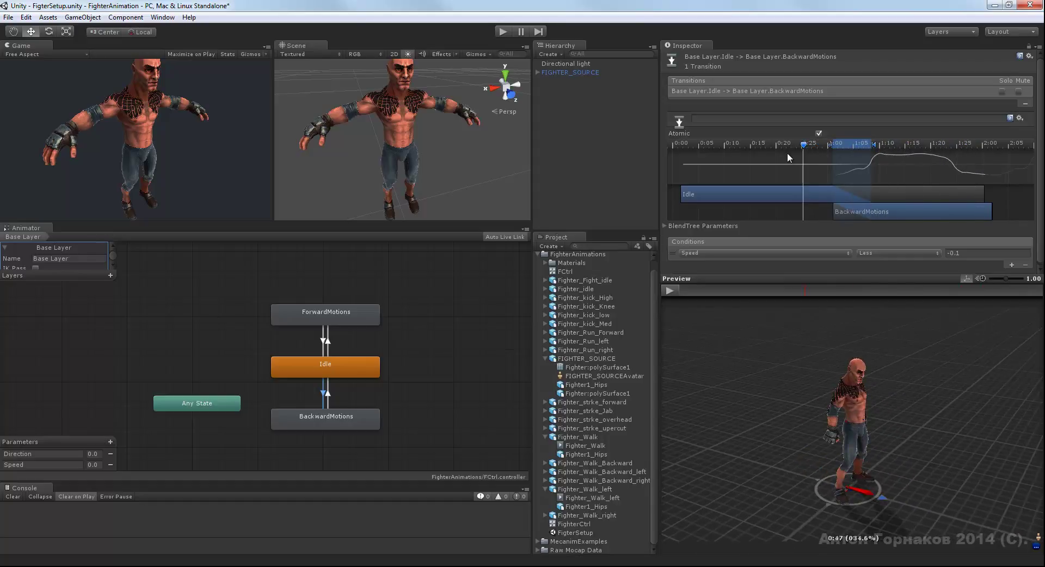
pyautogui.click(401, 338)
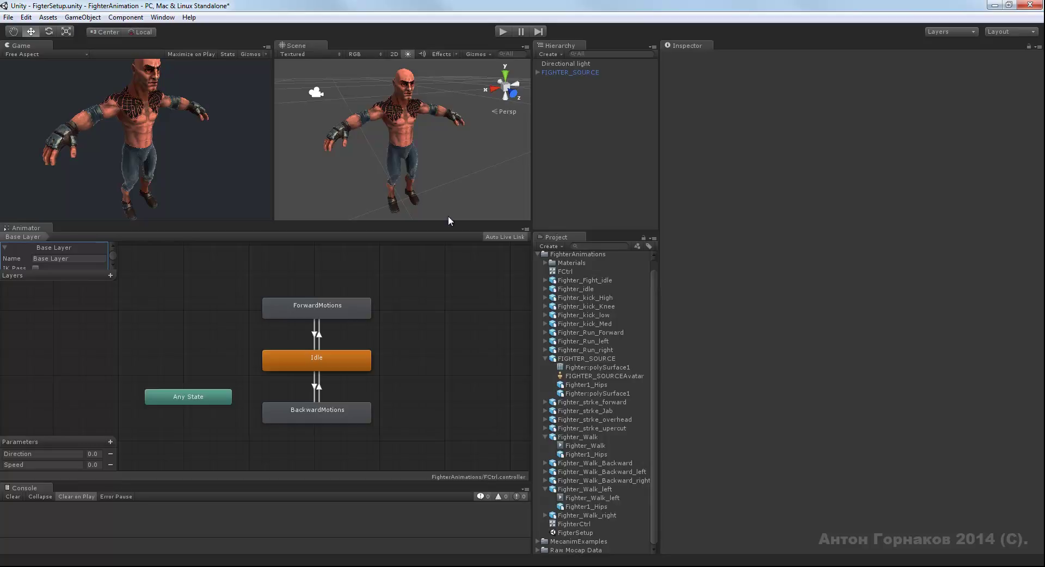
# Step: Bring up the FighterAnimations folder's context menu at Create > C# Script
pyautogui.keyDown('alt'); pyautogui.moveTo(464, 180); pyautogui.dragTo(464, 177); pyautogui.keyUp('alt')
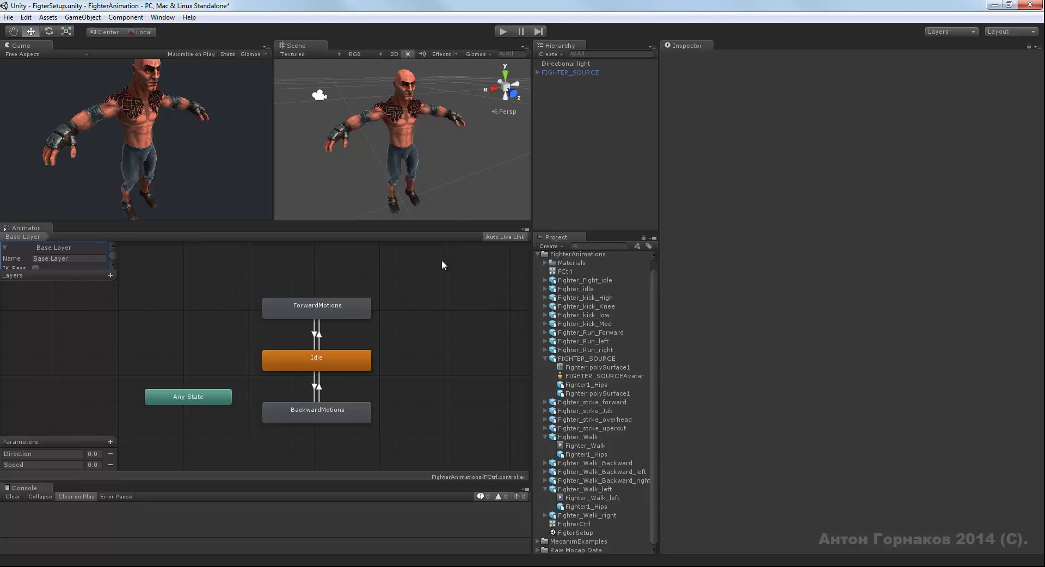
pyautogui.scroll(1, 654, 276)
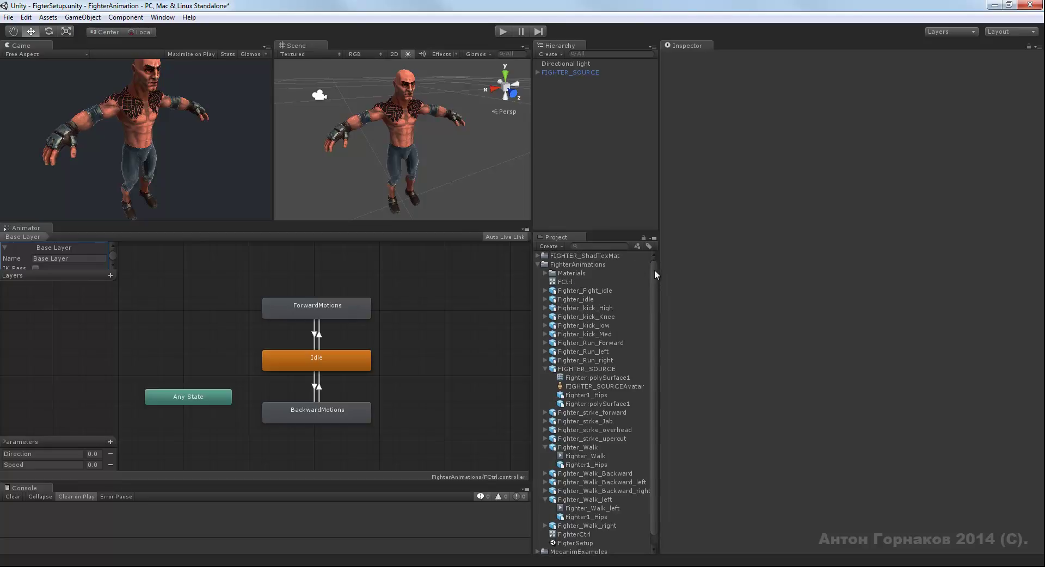
pyautogui.click(585, 265)
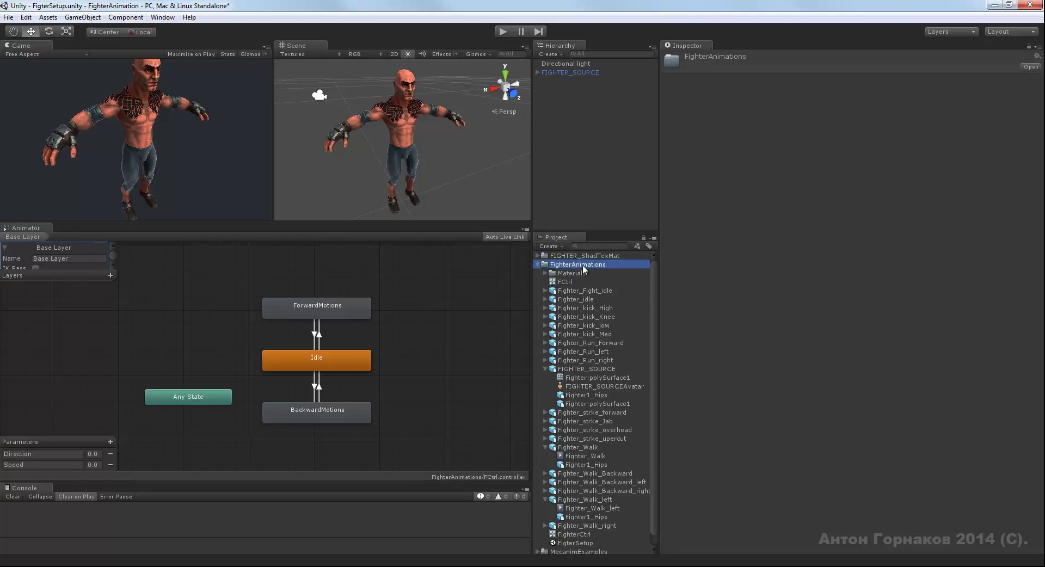
pyautogui.rightClick(588, 265)
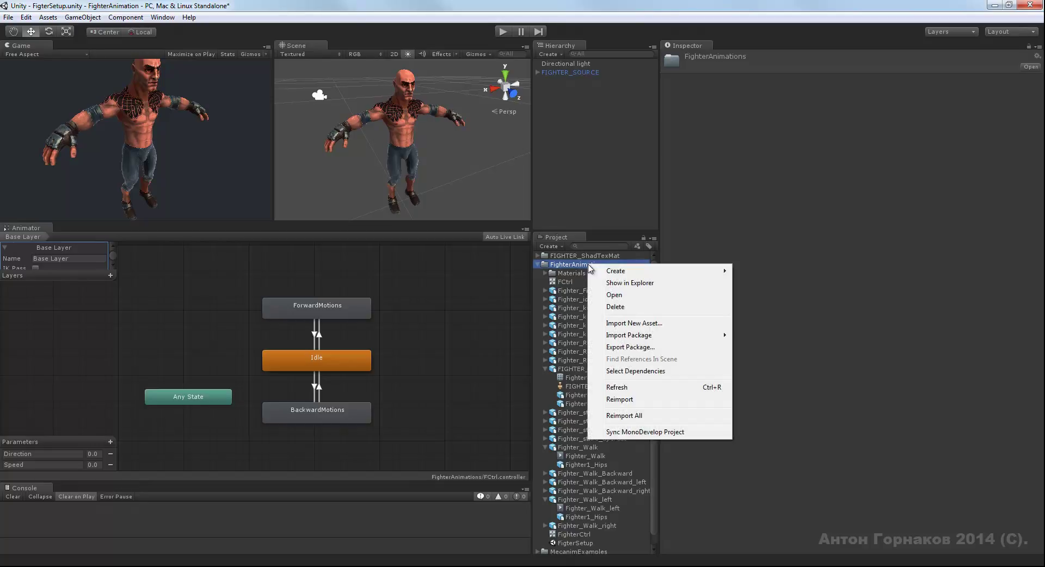
pyautogui.moveTo(615, 272)
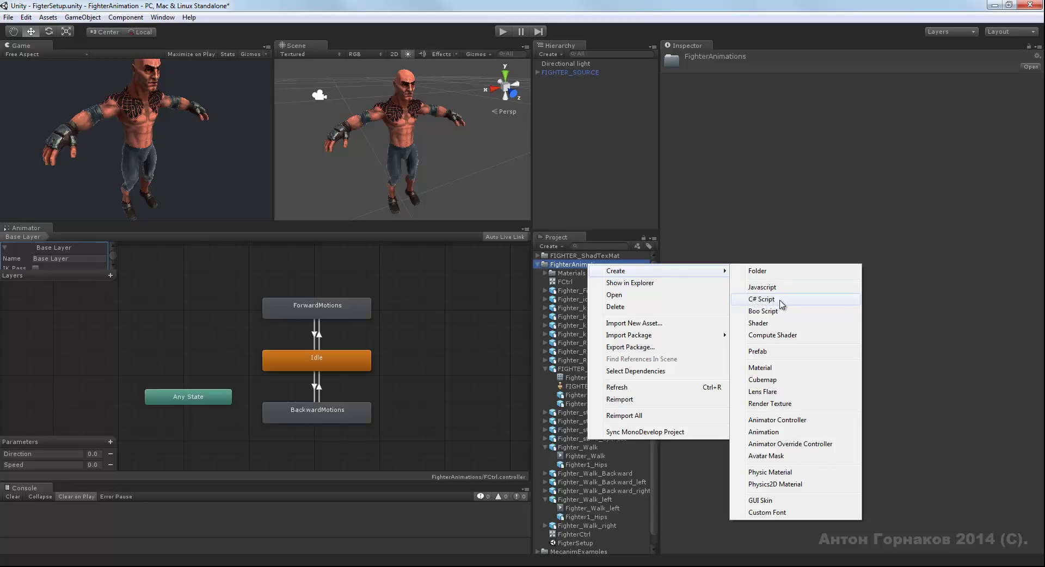
# Step: Create the C# script and name it PersonageControl
pyautogui.click(782, 300)
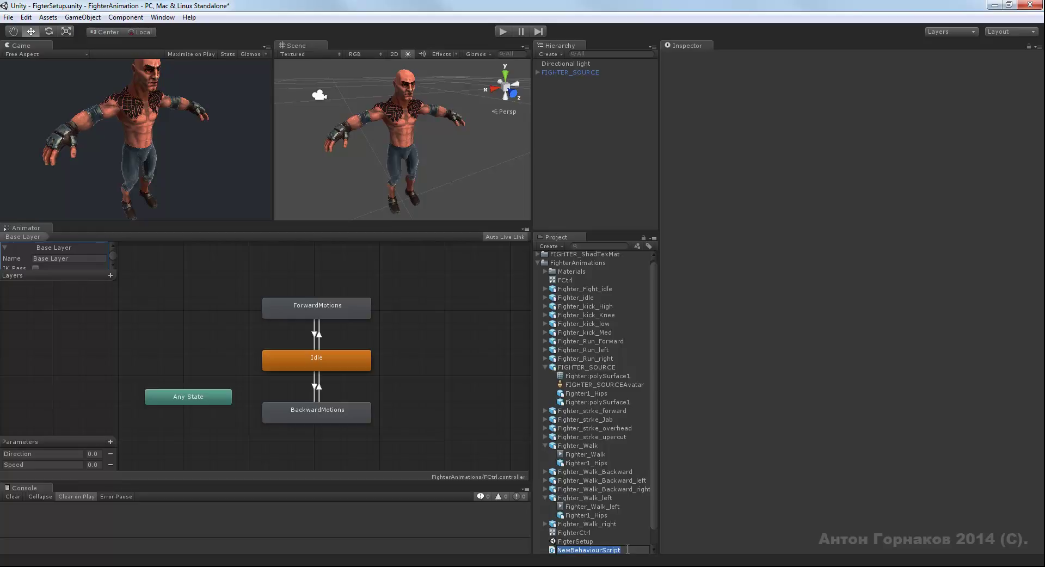
pyautogui.write('P')
pyautogui.write('ersonage')
pyautogui.write('Control')
pyautogui.press('Return')
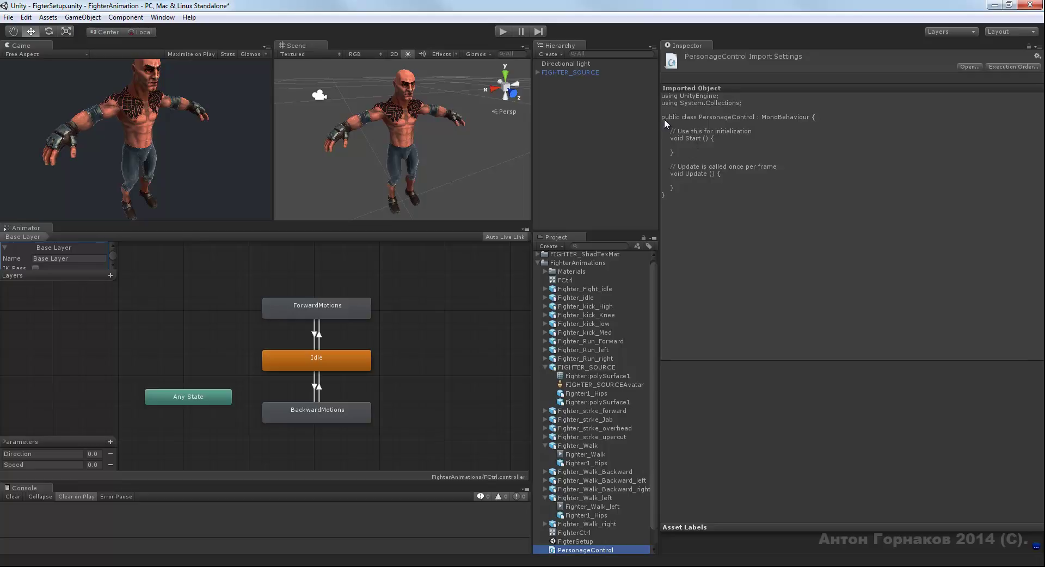
# Step: Turn on rendering statistics over the Game view
pyautogui.click(701, 116)
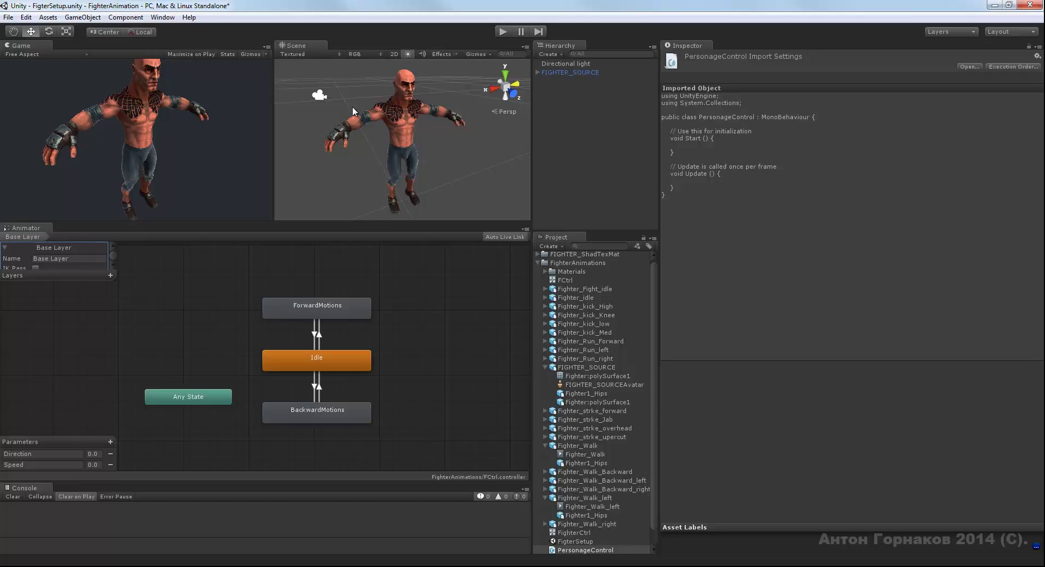
pyautogui.click(227, 54)
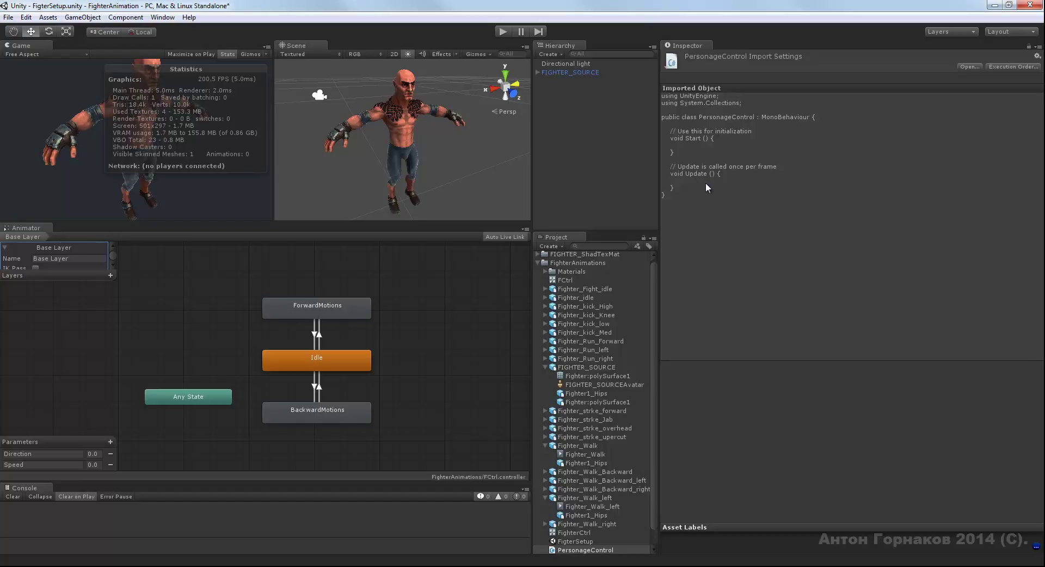
# Step: Open PersonageControl.cs from the Project panel in MonoDevelop
pyautogui.click(584, 550)
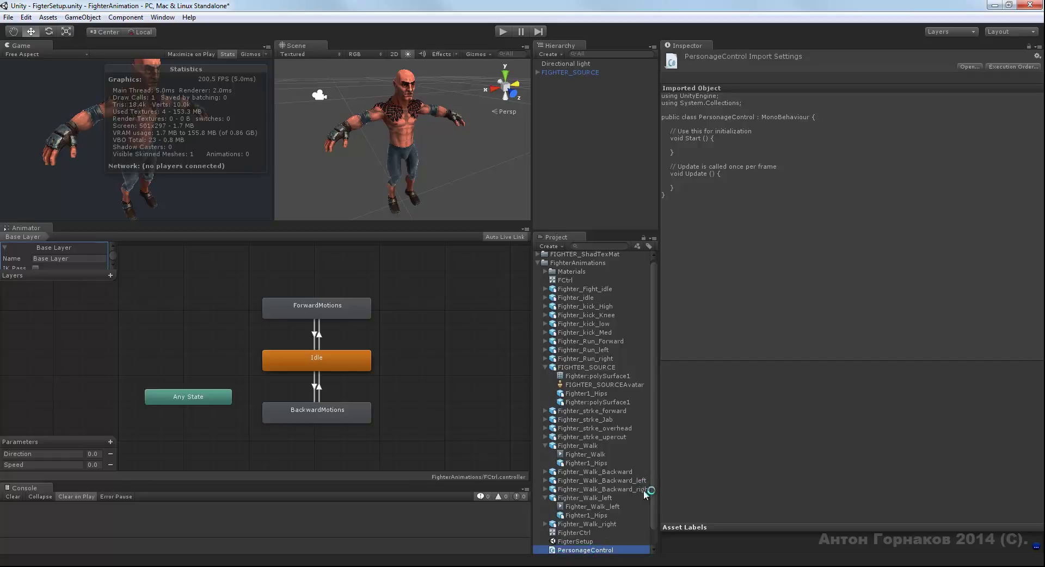
pyautogui.doubleClick(629, 550)
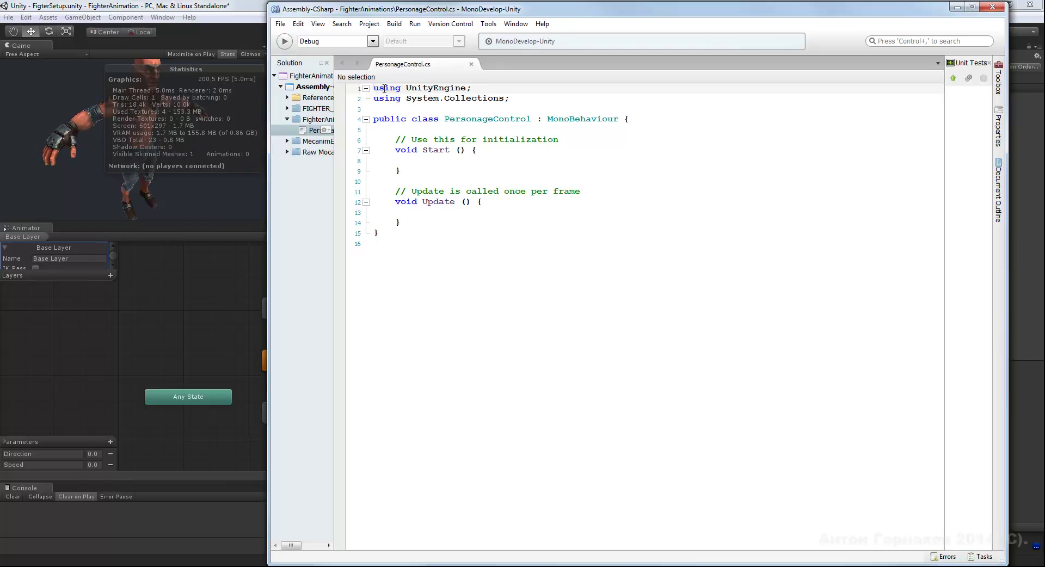
pyautogui.moveTo(375, 87); pyautogui.dragTo(471, 87)
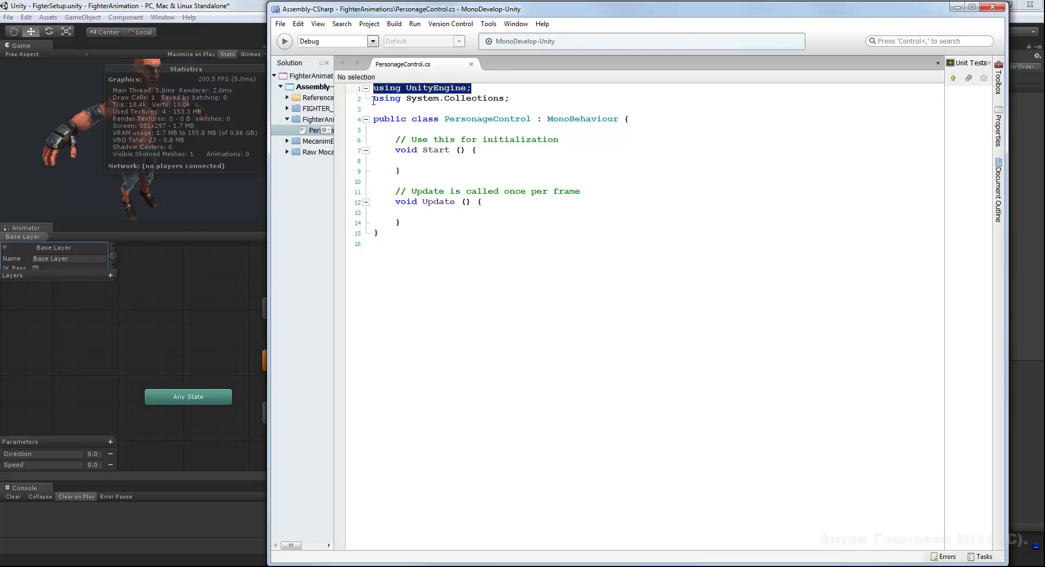
pyautogui.moveTo(380, 98); pyautogui.dragTo(510, 99)
pyautogui.moveTo(375, 120); pyautogui.dragTo(449, 119)
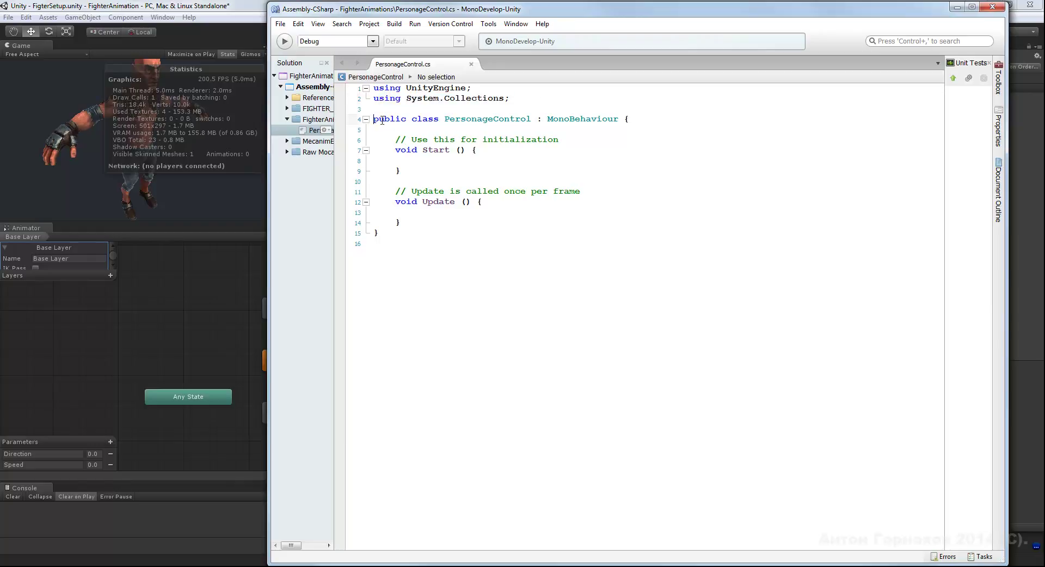
pyautogui.doubleClick(500, 119)
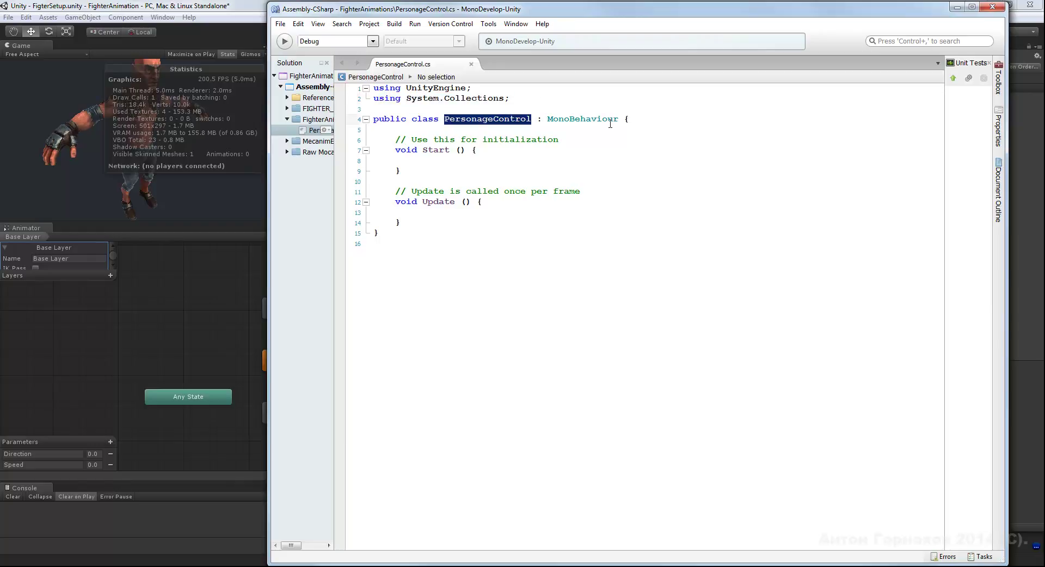
pyautogui.moveTo(547, 118)
pyautogui.mouseDown()
pyautogui.moveTo(618, 119)
pyautogui.moveTo(536, 225)
pyautogui.mouseUp()
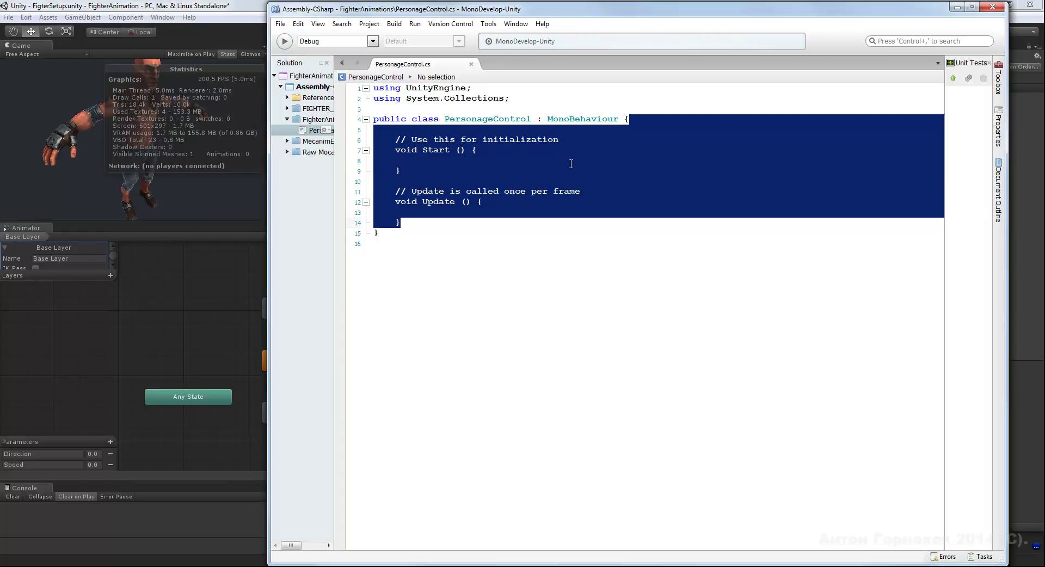
pyautogui.click(571, 164)
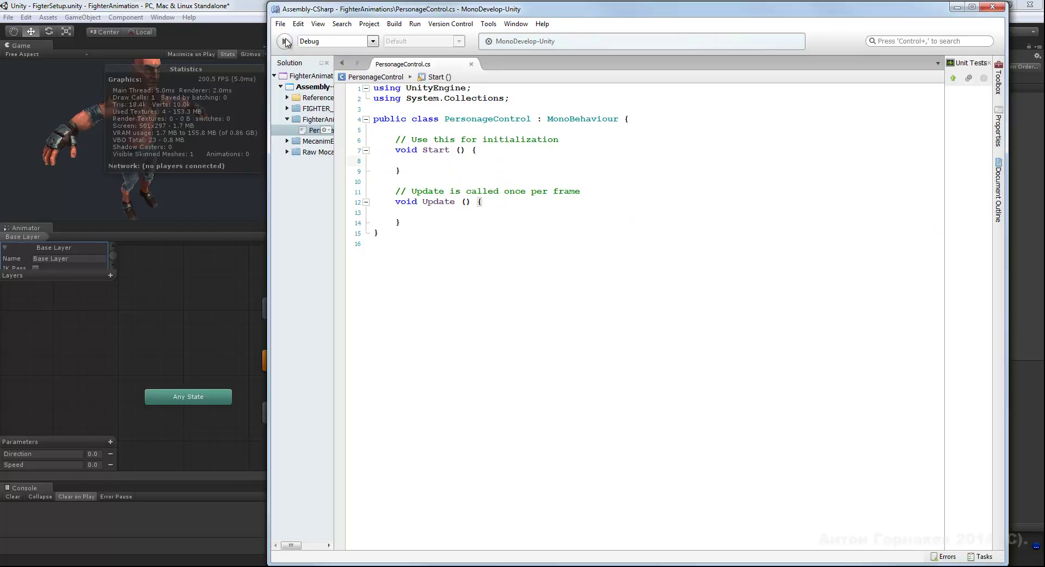
# Step: Confirm External Tools uses MonoDevelop (built-in) as script editor, then close Preferences
pyautogui.click(256, 15)
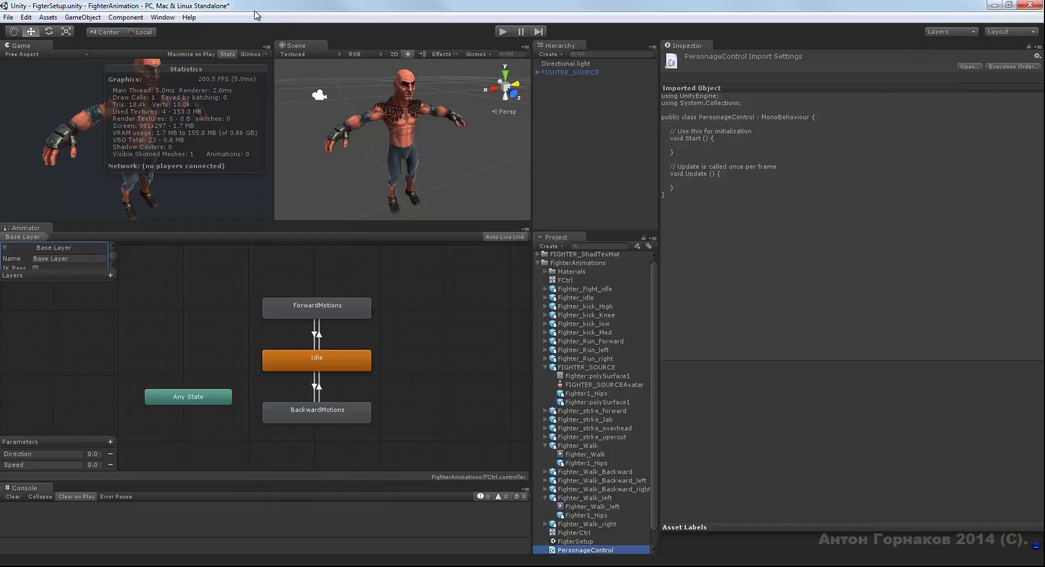
pyautogui.click(26, 17)
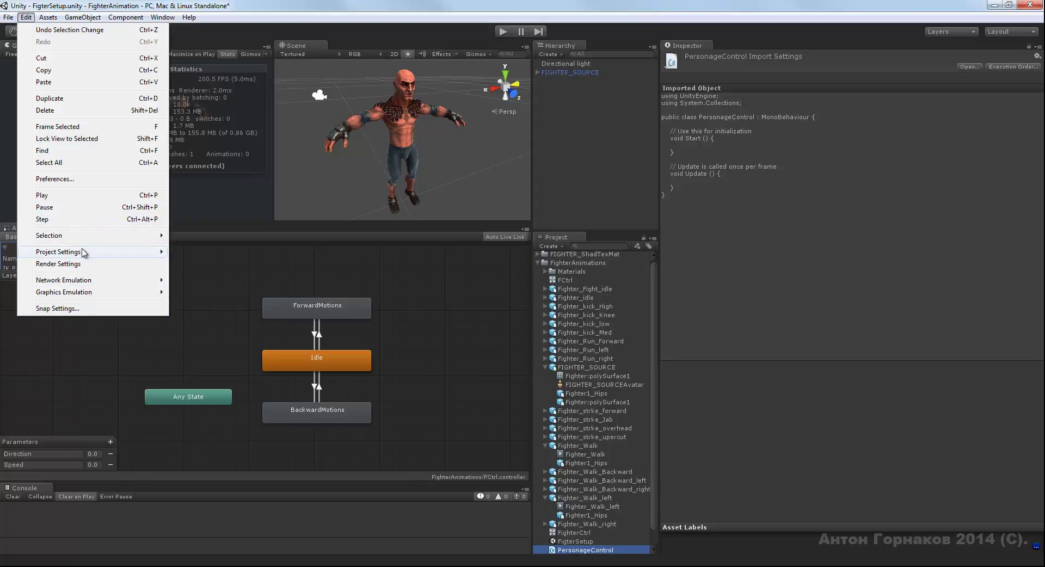
pyautogui.click(88, 180)
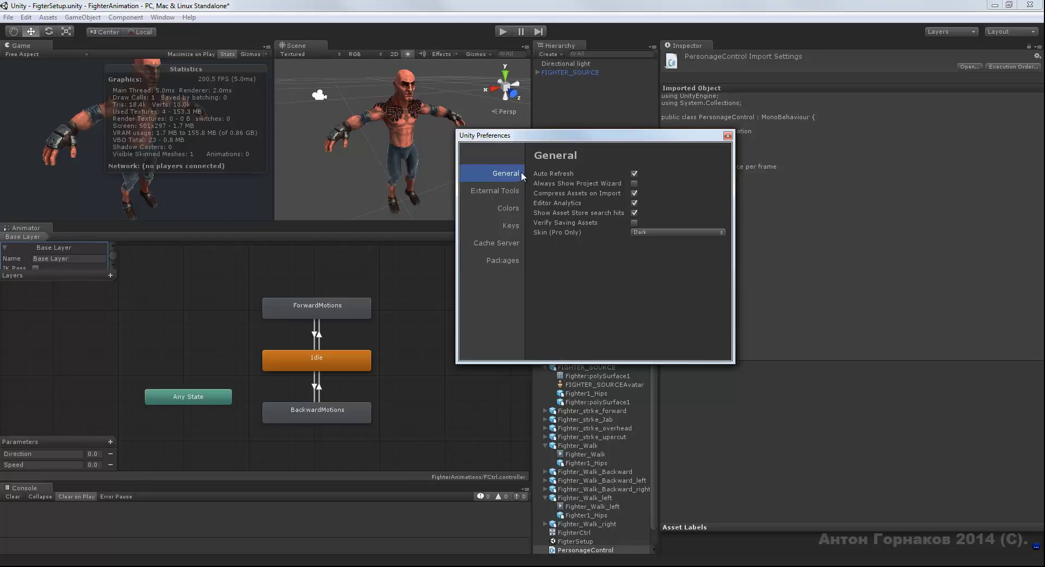
pyautogui.click(510, 191)
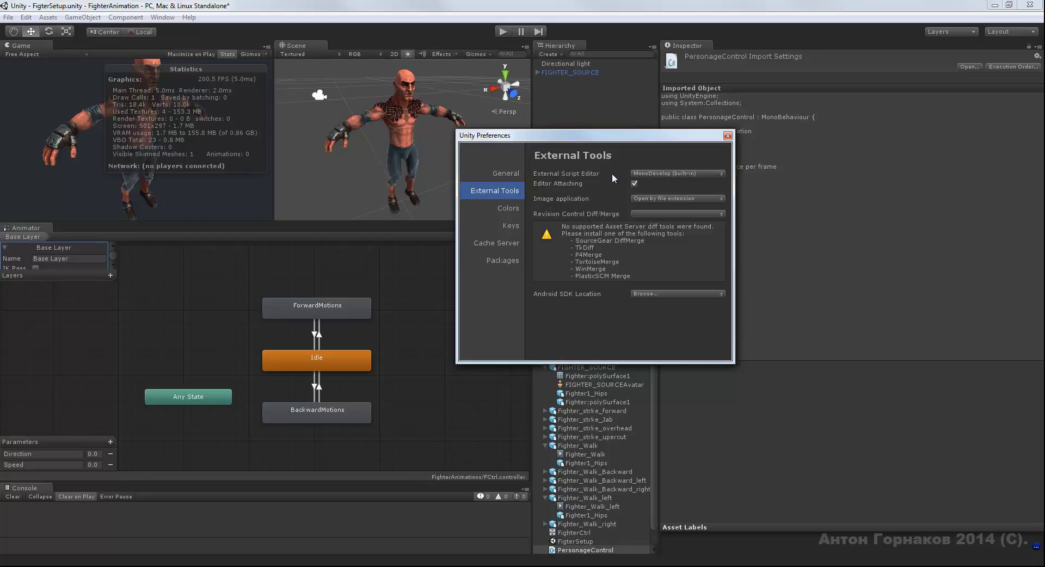
pyautogui.click(648, 172)
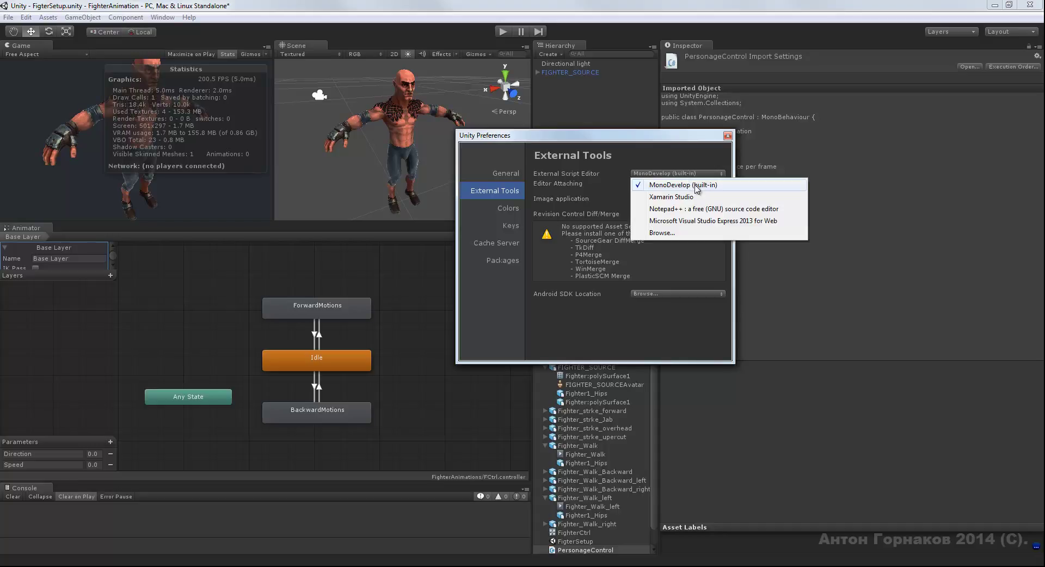
pyautogui.click(697, 186)
pyautogui.moveTo(686, 137); pyautogui.dragTo(680, 136)
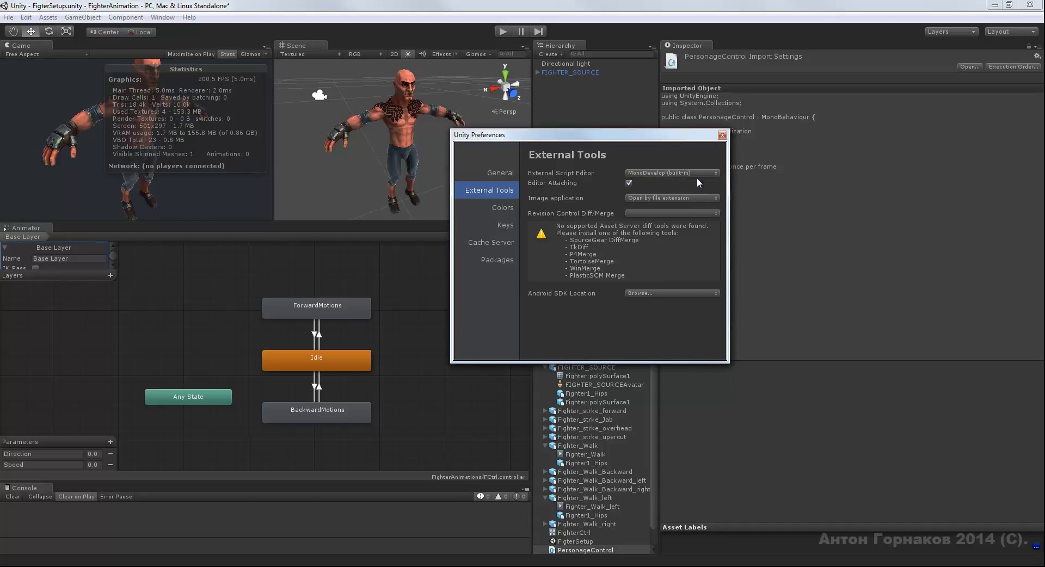
pyautogui.moveTo(691, 134); pyautogui.dragTo(683, 134)
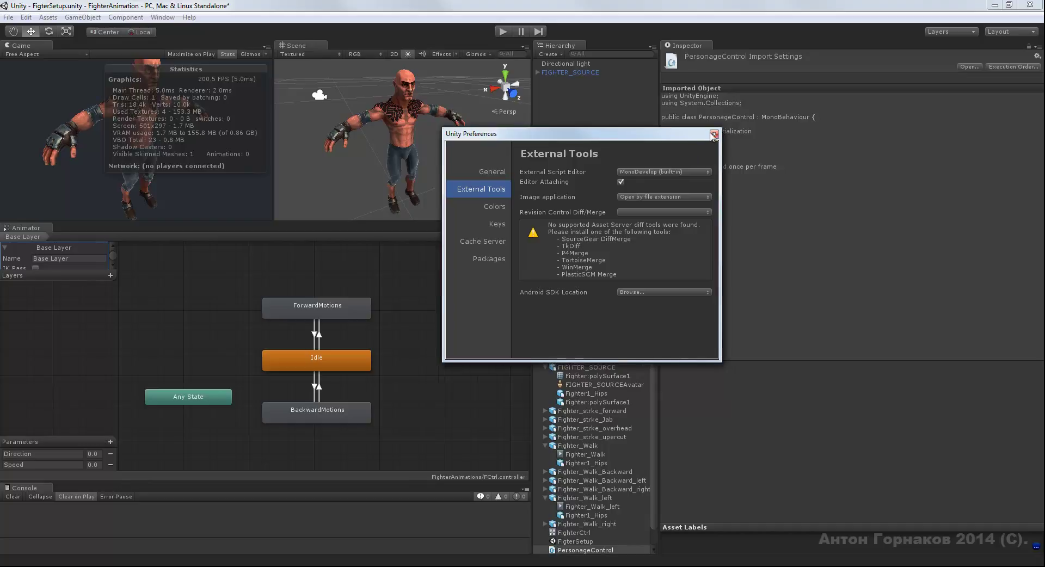
pyautogui.click(714, 134)
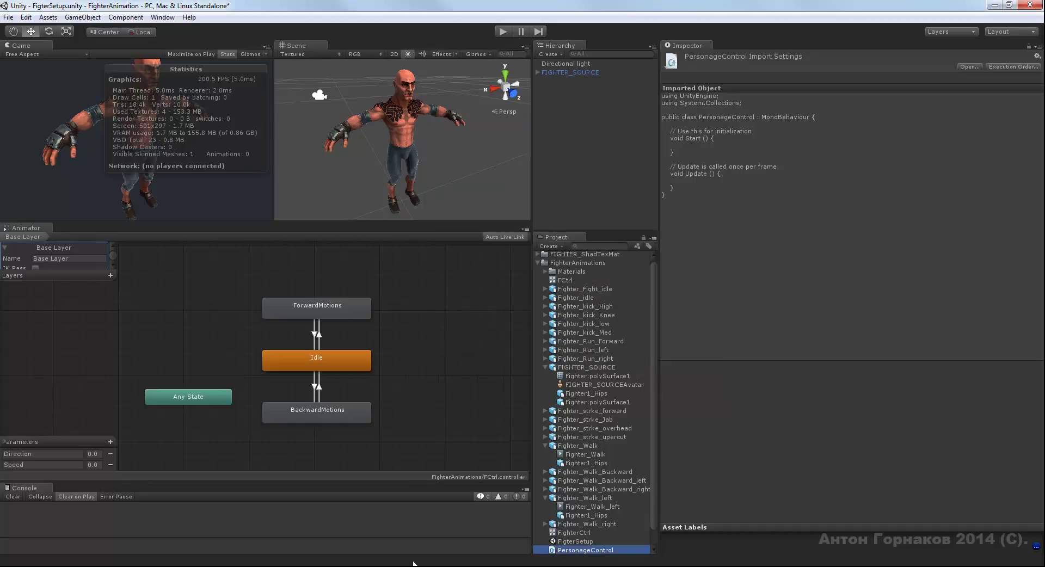
# Step: Open the PersonageControl script from Unity's Project panel in MonoDevelop
pyautogui.click(543, 3)
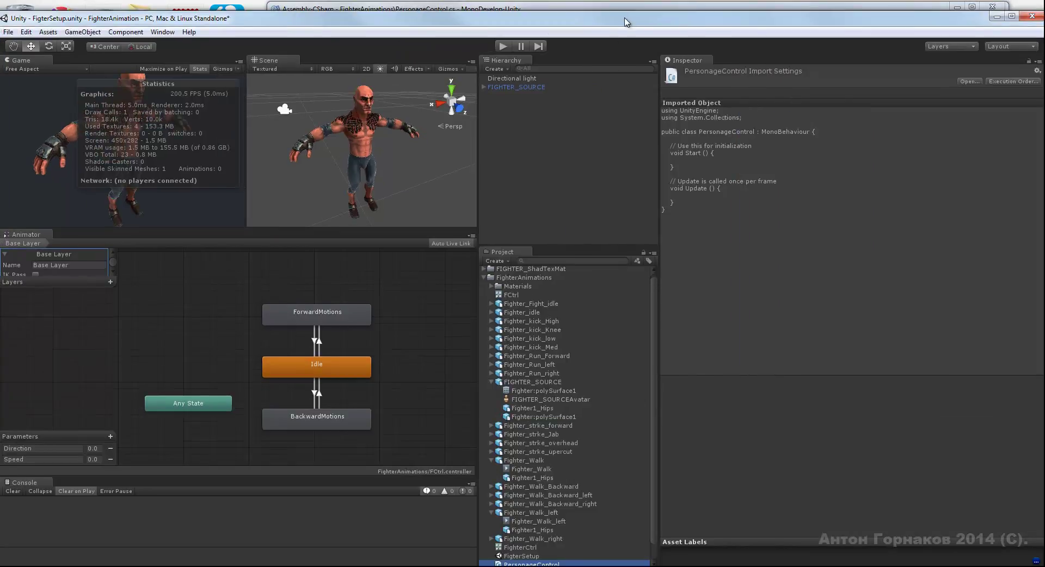
pyautogui.doubleClick(532, 549)
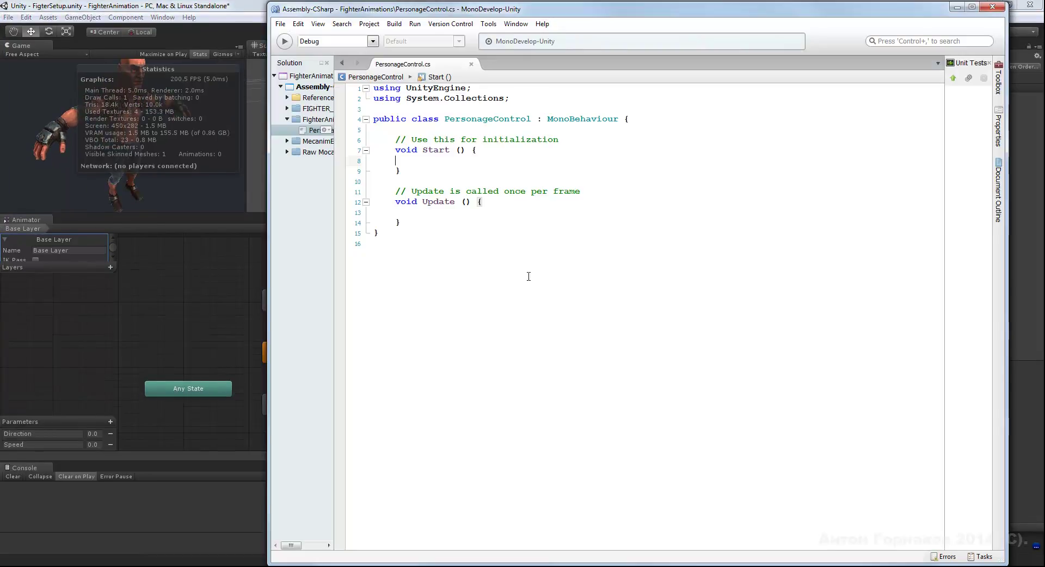
pyautogui.moveTo(605, 2); pyautogui.dragTo(581, 64)
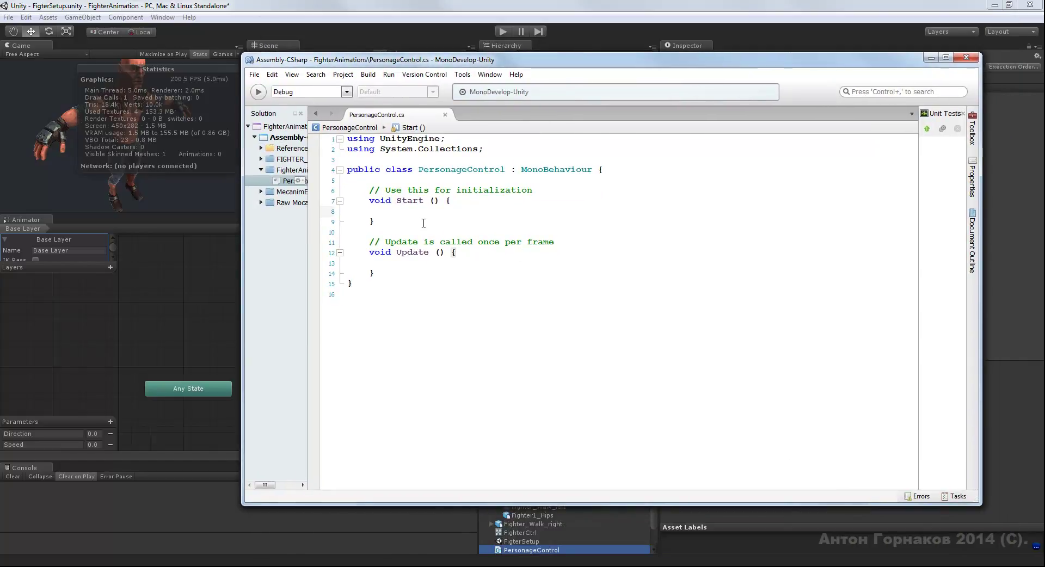
# Step: Insert two blank lines after the PersonageControl class's opening brace, above Start()
pyautogui.click(446, 201)
pyautogui.click(466, 212)
pyautogui.moveTo(560, 65); pyautogui.dragTo(567, 81)
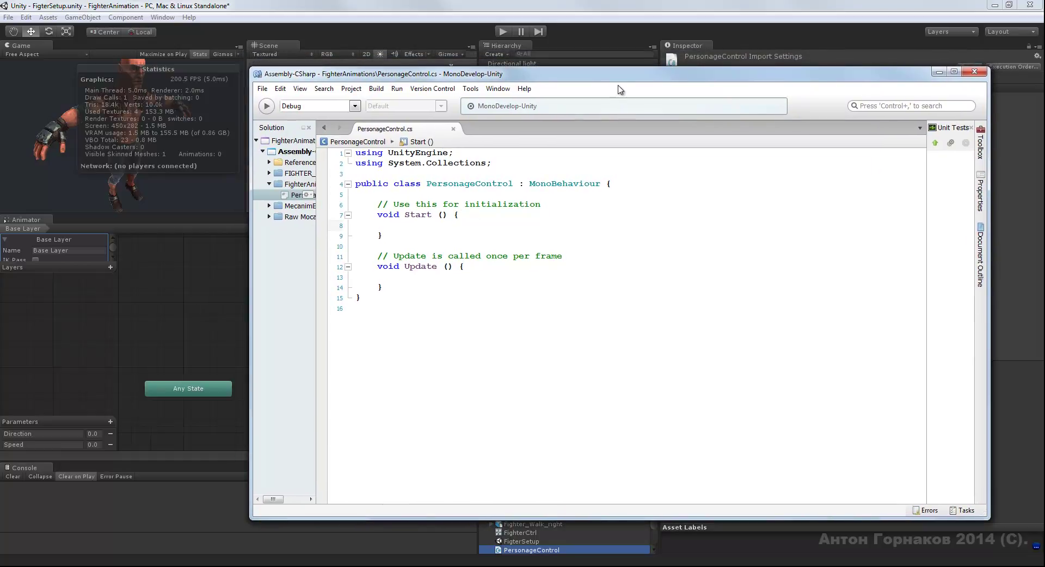
pyautogui.moveTo(630, 77); pyautogui.dragTo(634, 79)
pyautogui.moveTo(559, 78); pyautogui.dragTo(556, 72)
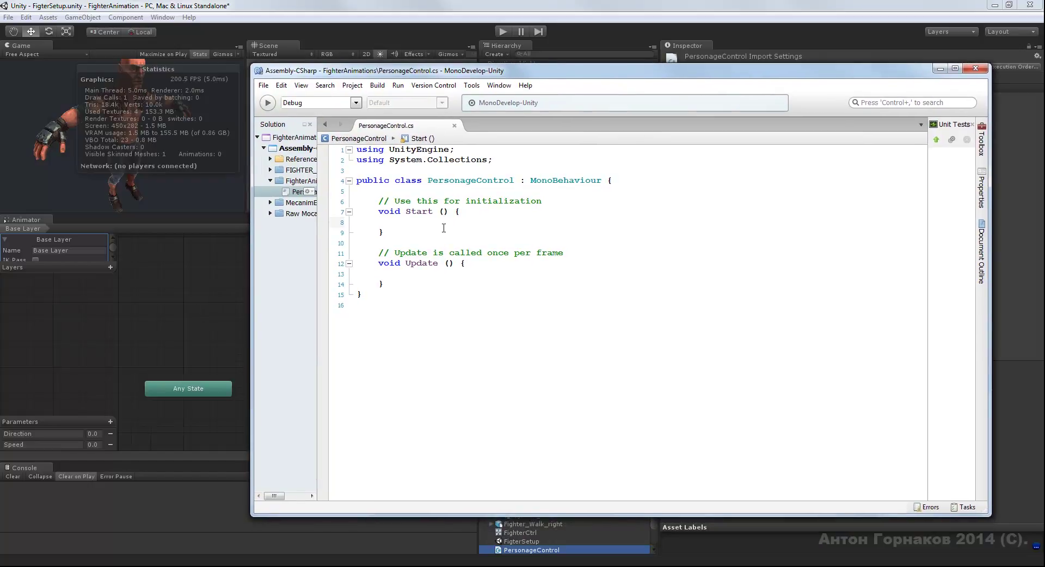
pyautogui.moveTo(542, 74); pyautogui.dragTo(546, 77)
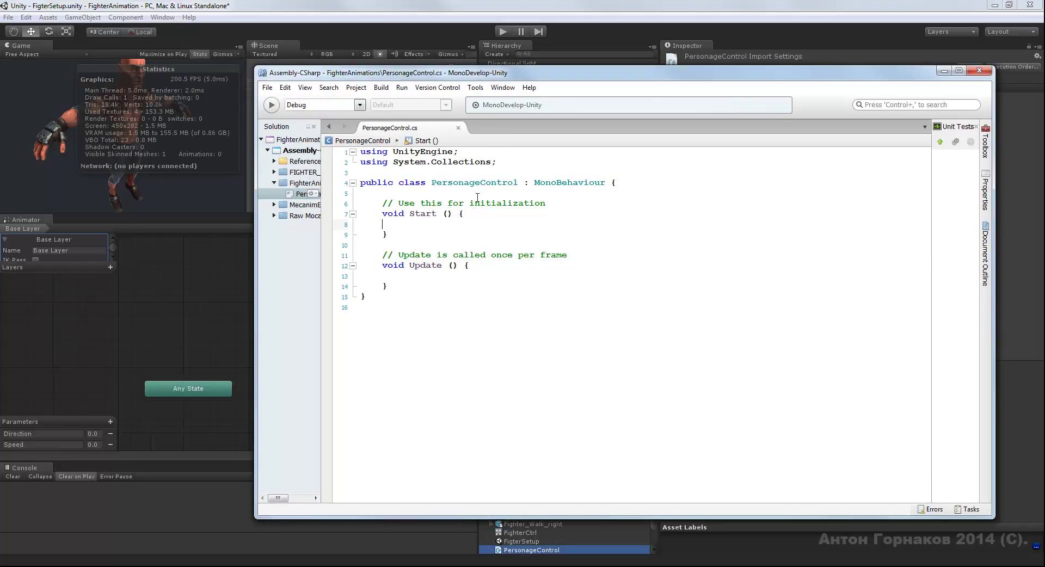
pyautogui.click(619, 182)
pyautogui.press('Return')
pyautogui.press('Return')
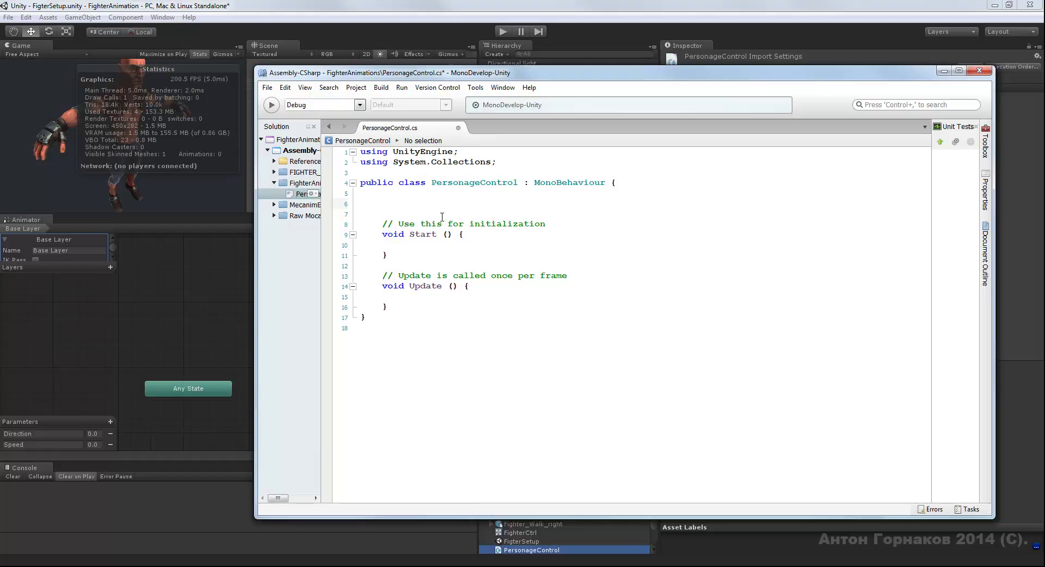
# Step: Declare the field 'protected Animator animator;' at the top of the class
pyautogui.write('pro')
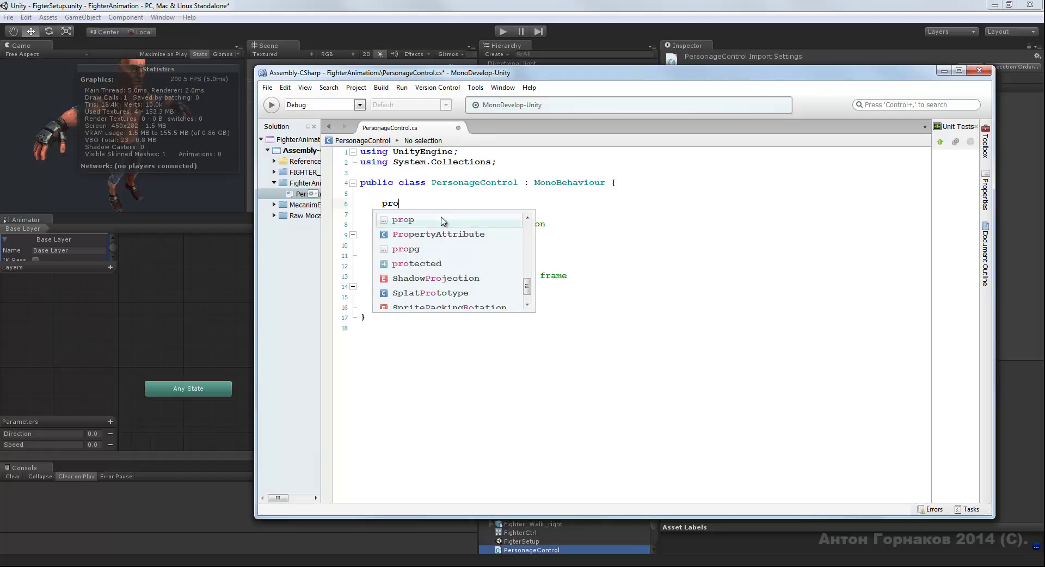
pyautogui.write('tected')
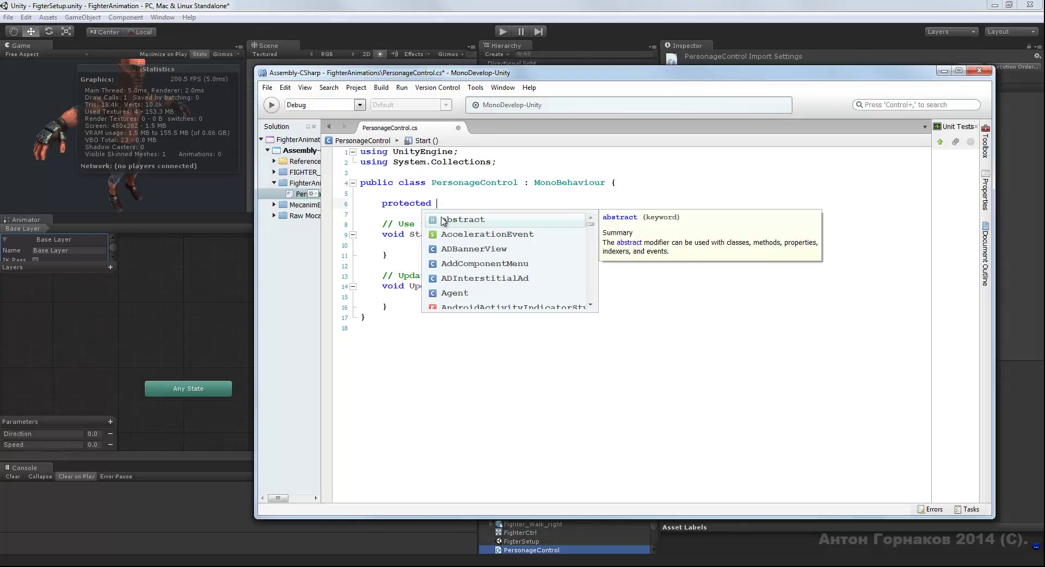
pyautogui.write(' Ani')
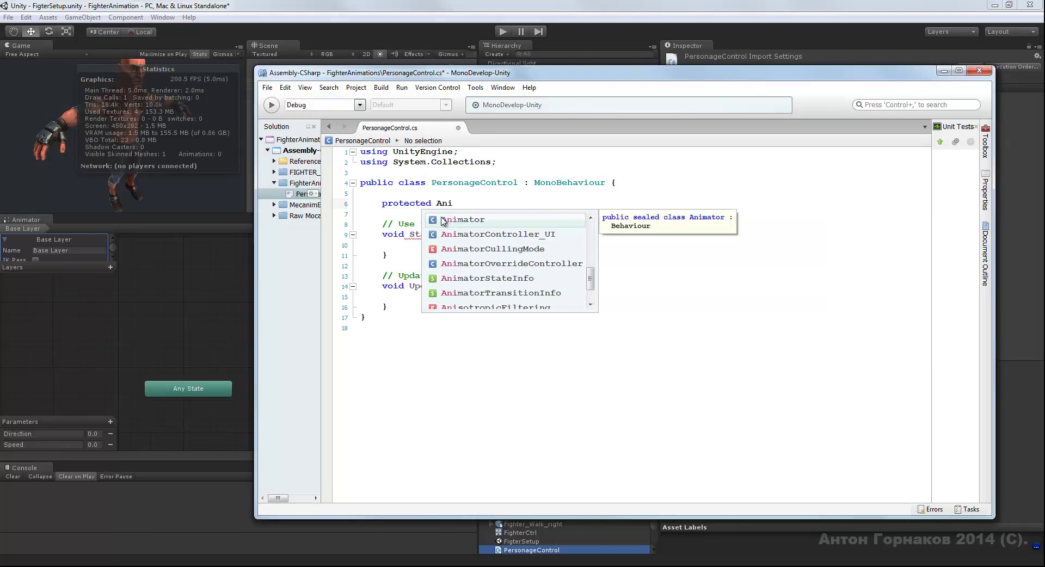
pyautogui.press('Return')
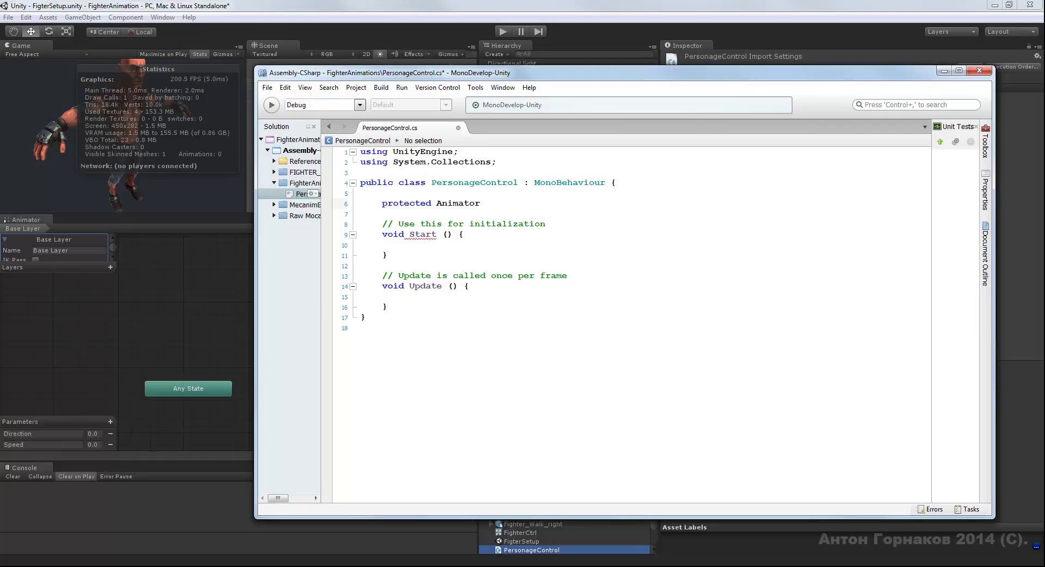
pyautogui.write('ani')
pyautogui.write('mator')
pyautogui.write(';')
pyautogui.moveTo(441, 207); pyautogui.dragTo(437, 207)
pyautogui.hotkey('ctrl', 'Right')
pyautogui.click(440, 207)
pyautogui.click(543, 206)
# Step: Switch to Unity and select FIGHTER_SOURCE in the Hierarchy to view its Animator
pyautogui.moveTo(574, 78); pyautogui.dragTo(424, 79)
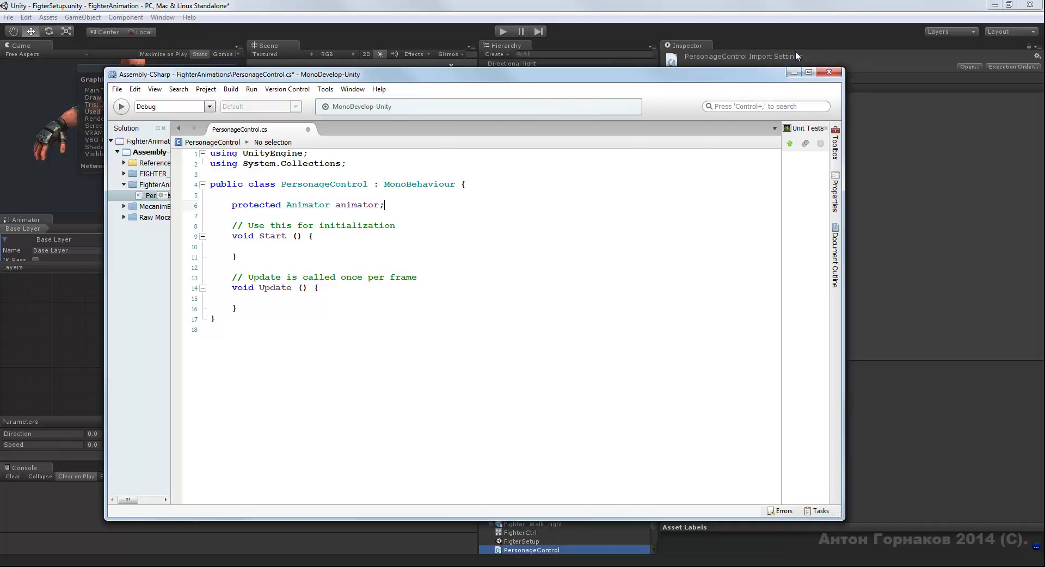
pyautogui.click(794, 15)
pyautogui.click(530, 74)
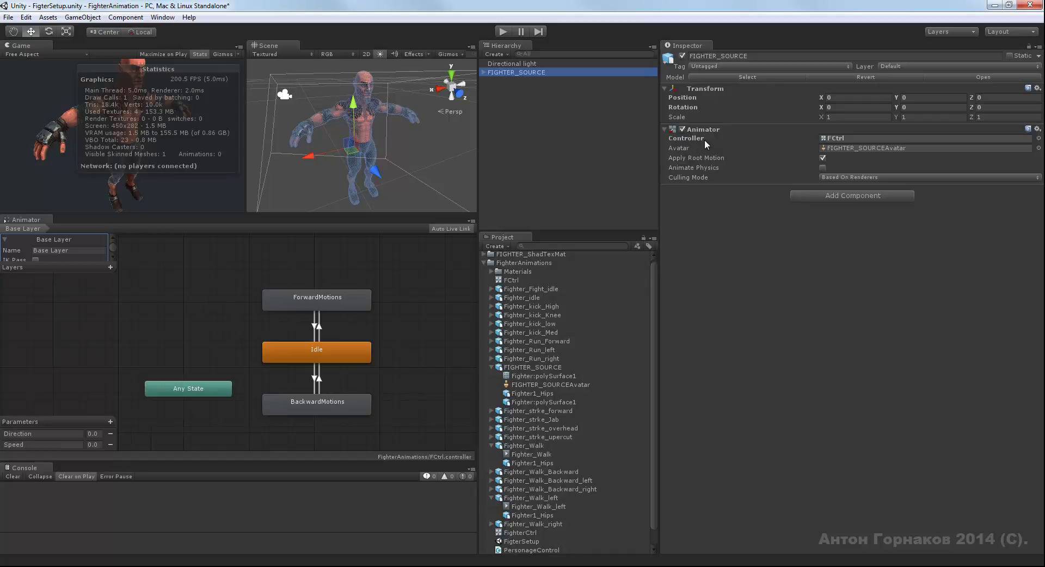
# Step: Ping the FCtrl controller from the Animator's Controller field, then return to MonoDevelop
pyautogui.click(850, 137)
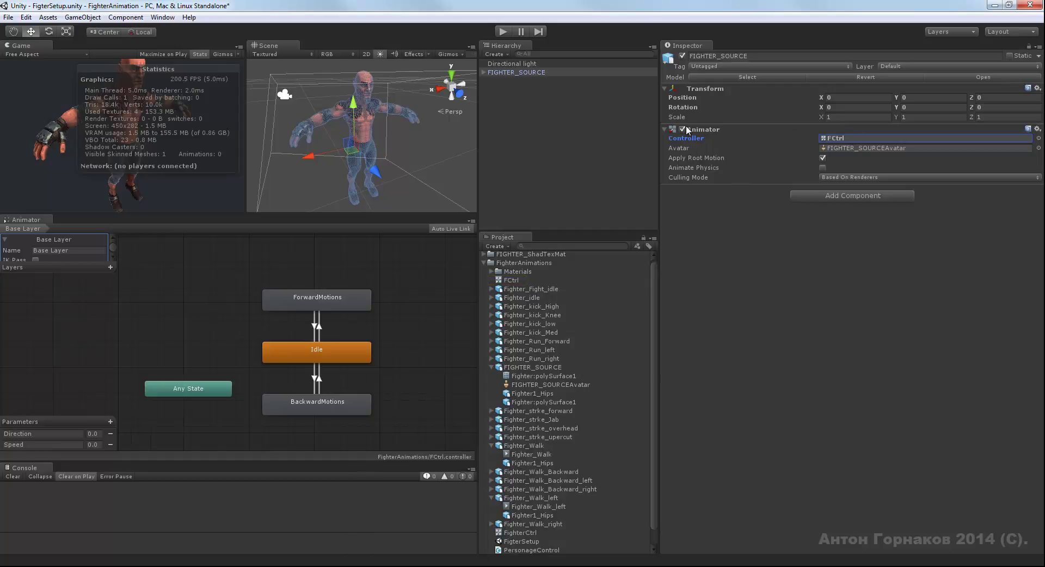
pyautogui.hotkey('alt', 'Tab')
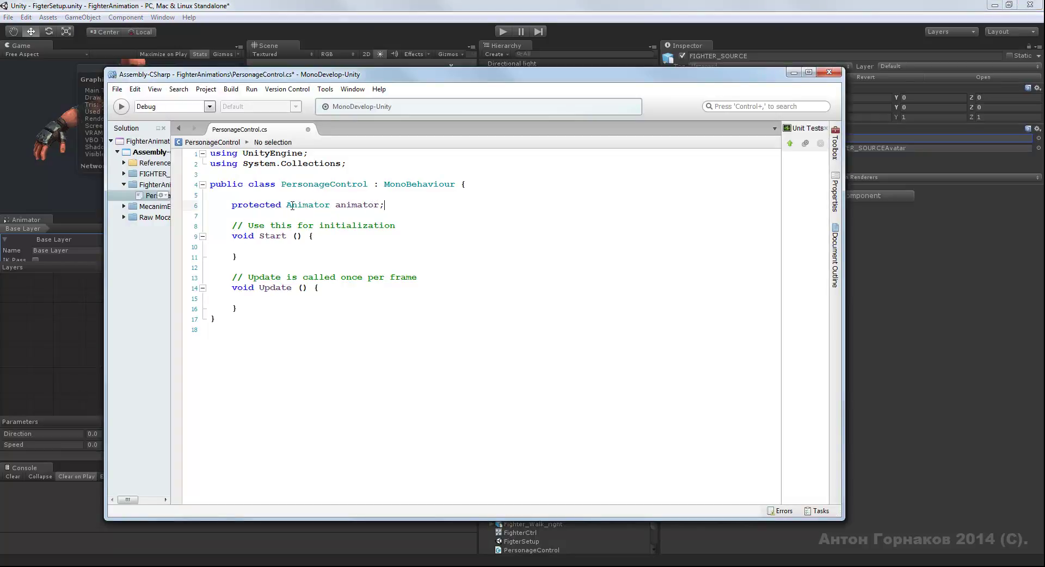
# Step: Write 'animator = GetComponent<>();' as an indented line inside Start()
pyautogui.moveTo(287, 205); pyautogui.dragTo(381, 205)
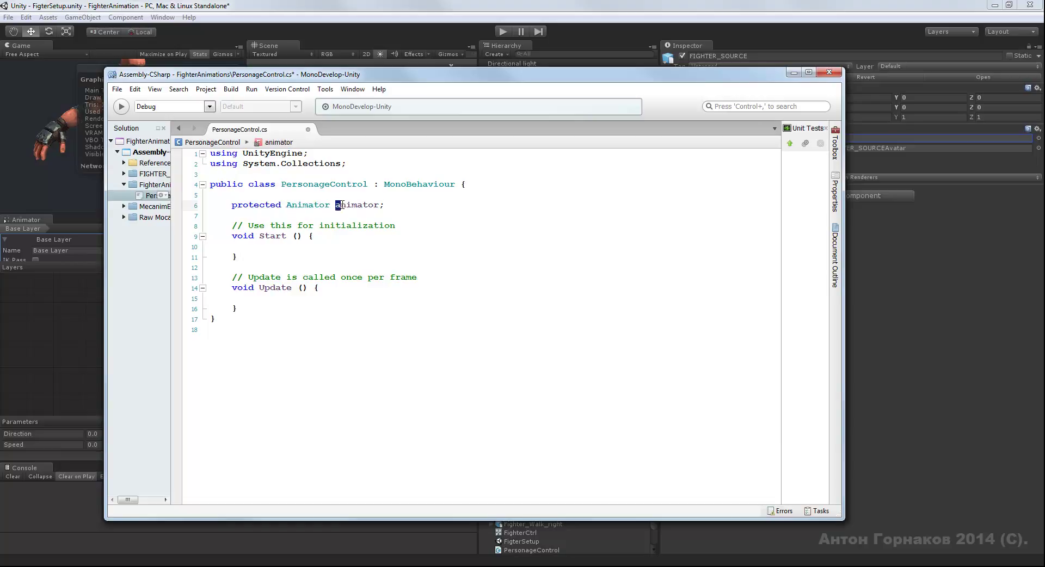
pyautogui.click(384, 206)
pyautogui.click(309, 246)
pyautogui.doubleClick(358, 205)
pyautogui.press('Down')
pyautogui.press('Down')
pyautogui.press('Down')
pyautogui.press('Tab')
pyautogui.write('animator')
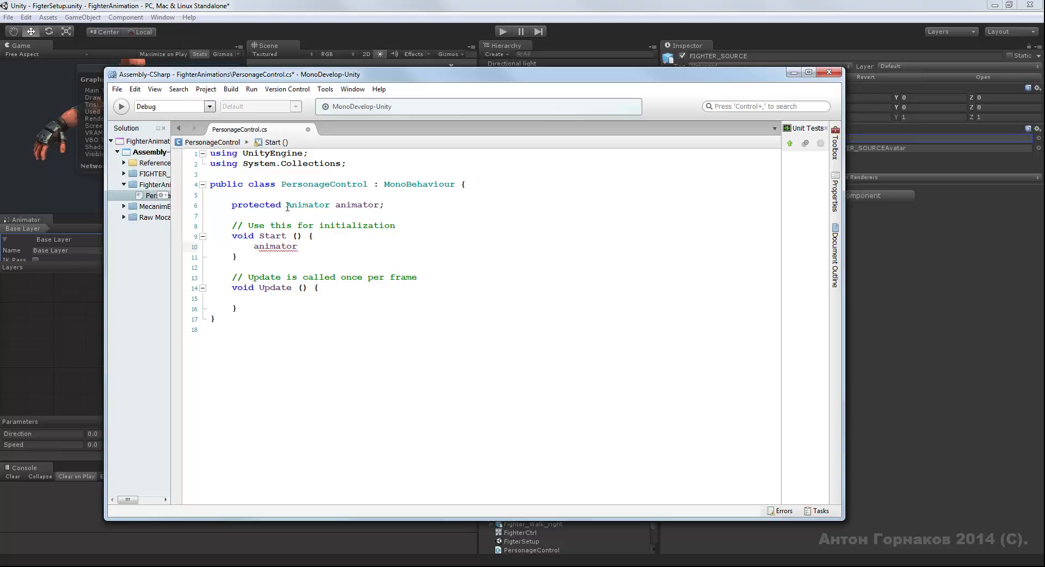
pyautogui.moveTo(379, 205); pyautogui.dragTo(286, 205)
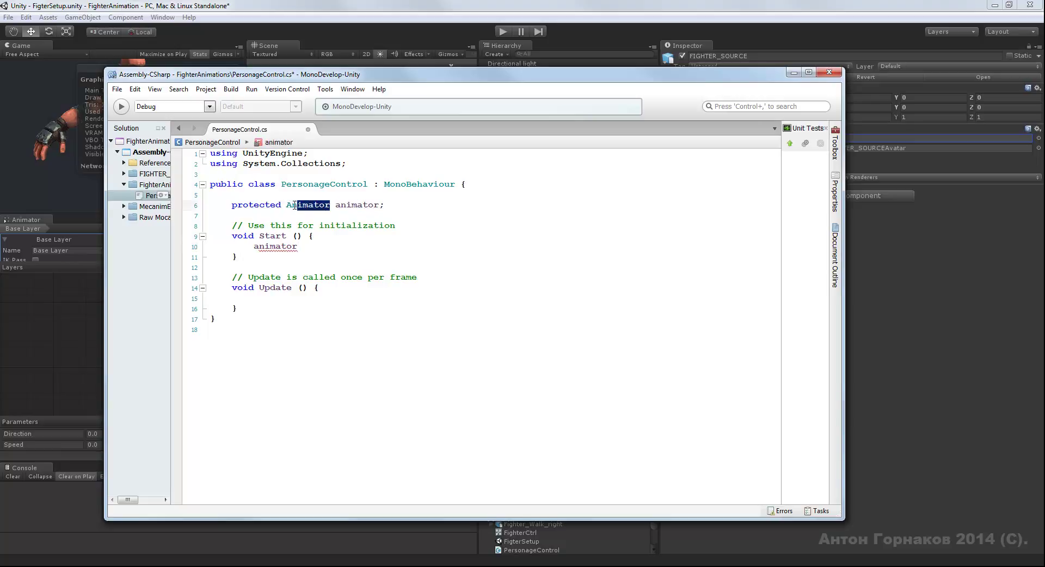
pyautogui.click(306, 249)
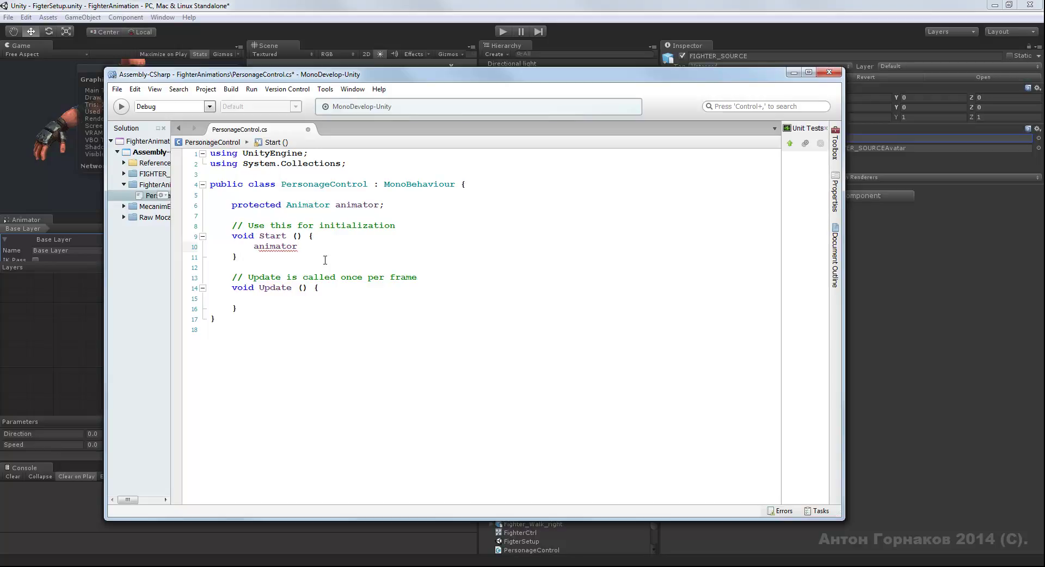
pyautogui.write(' =')
pyautogui.write(' Ge')
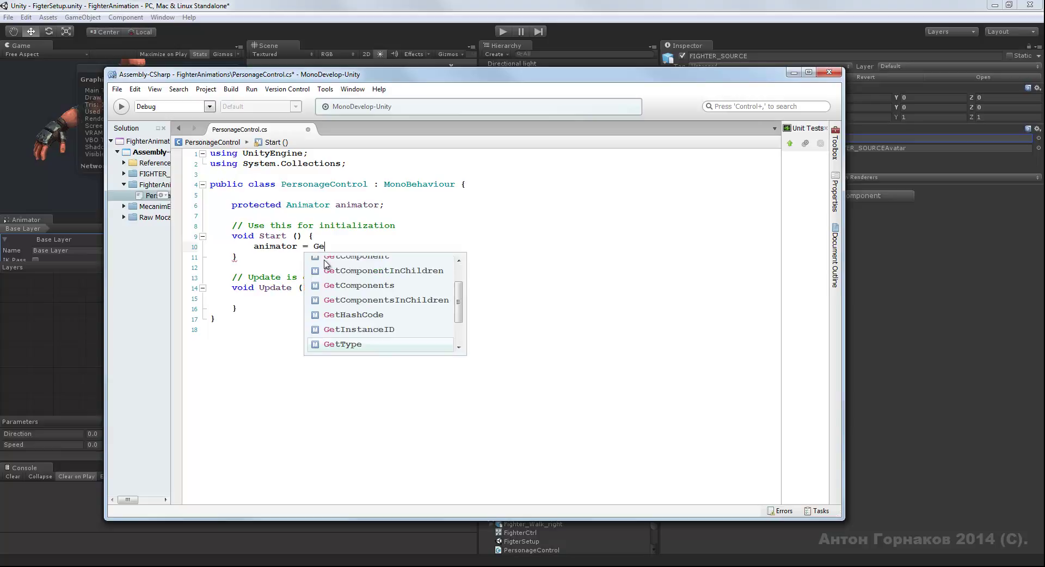
pyautogui.write('tC')
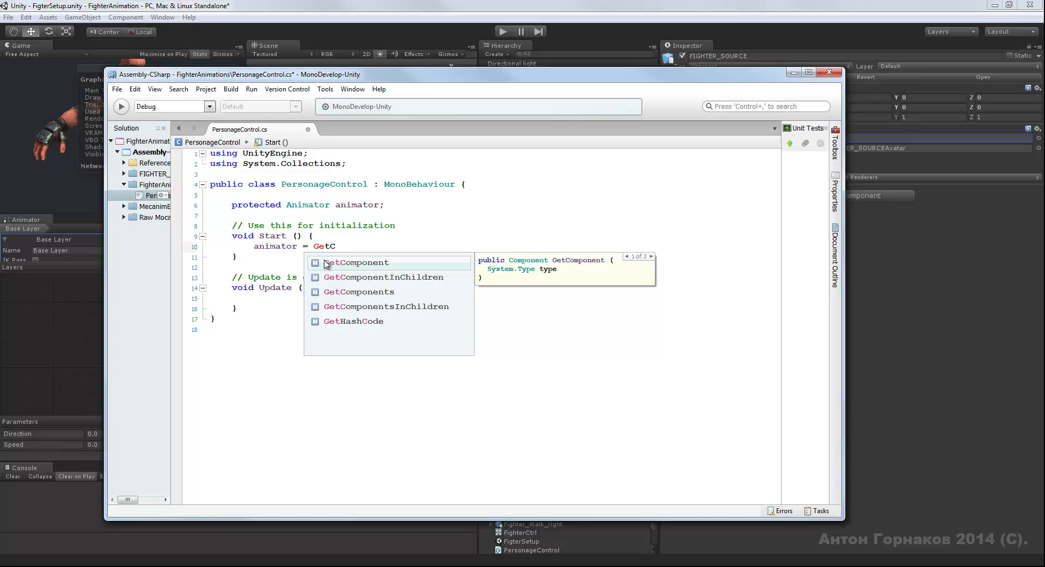
pyautogui.press('Return')
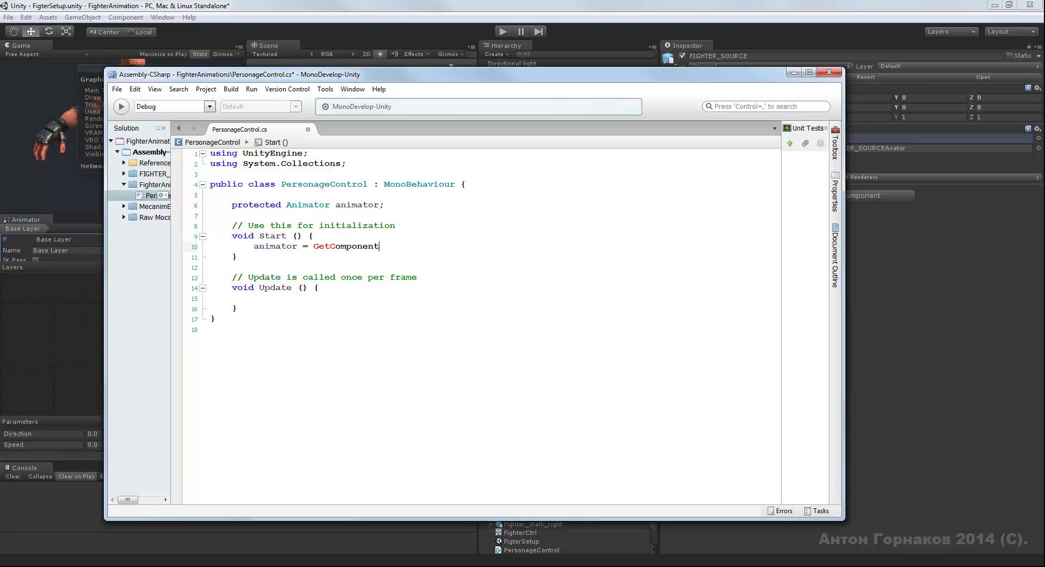
pyautogui.write('<>')
pyautogui.write('()')
pyautogui.write(';')
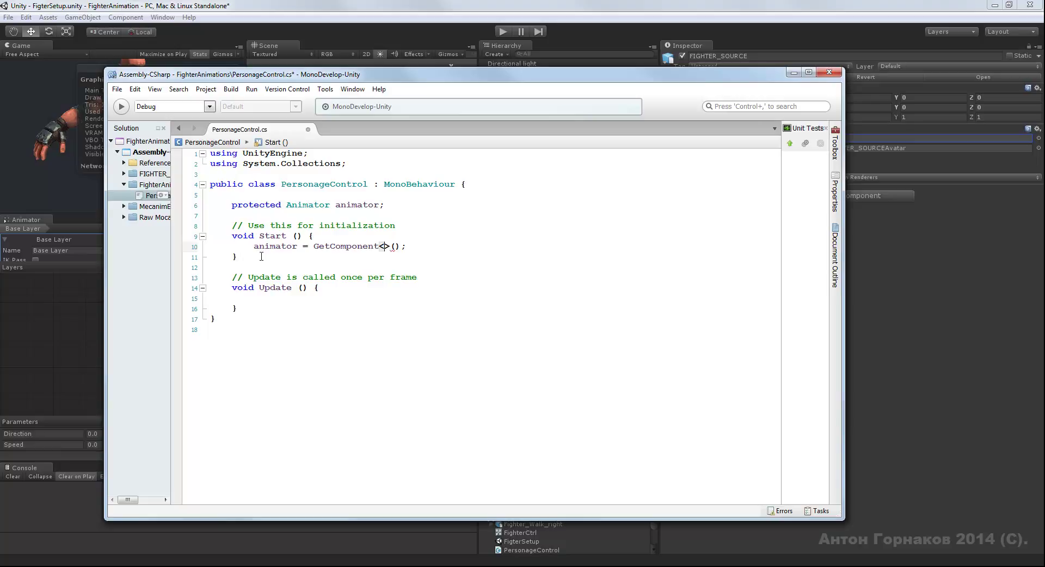
# Step: Copy Animator from the field declaration into GetComponent's type brackets on line 10
pyautogui.doubleClick(307, 204)
pyautogui.hotkey('ctrl', 'c')
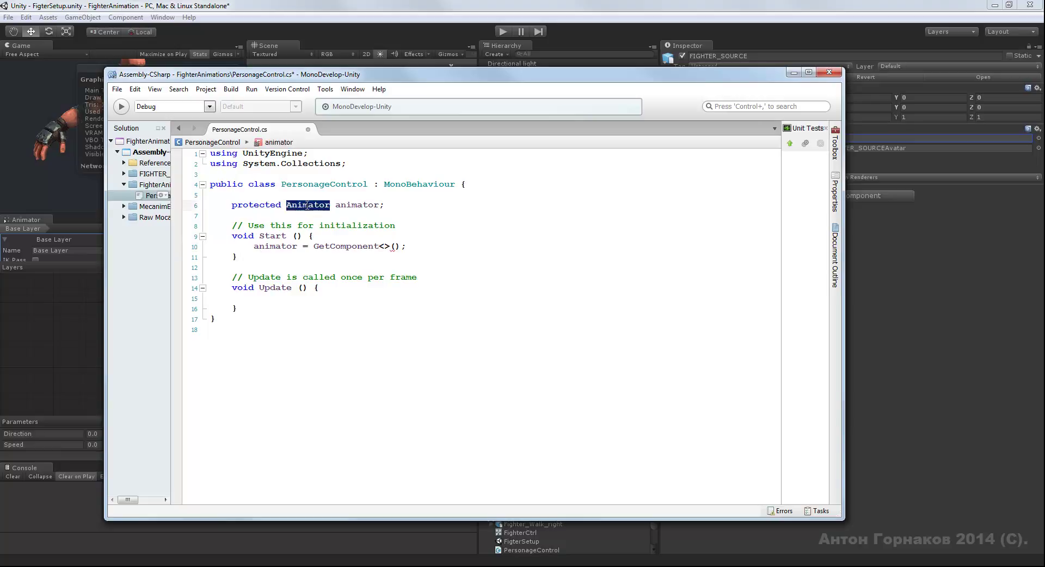
pyautogui.click(384, 248)
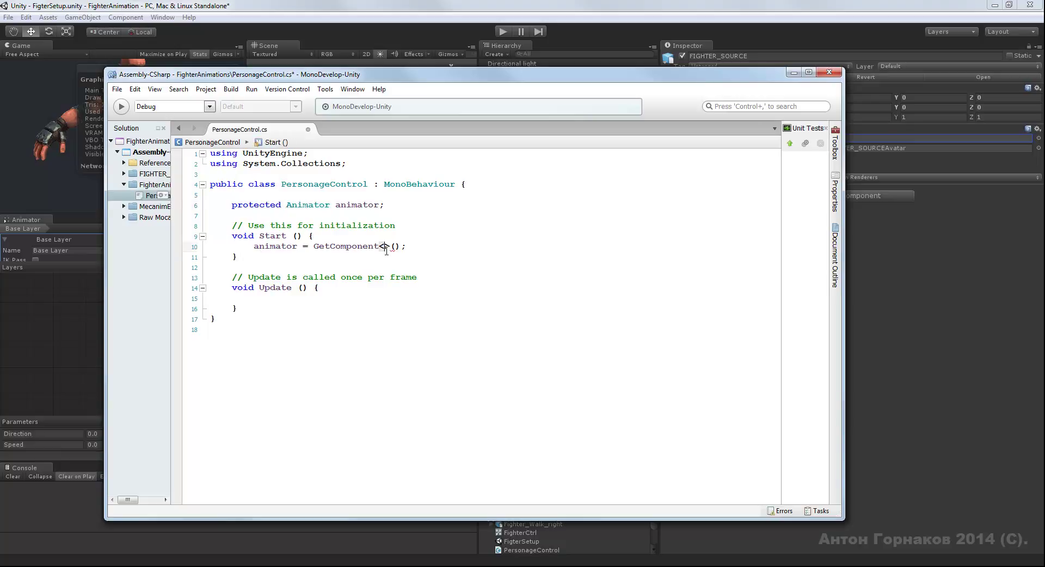
pyautogui.hotkey('ctrl', 'v')
# Step: Review the animator assignment on line 10 and end it with a semicolon
pyautogui.moveTo(254, 247); pyautogui.dragTo(297, 247)
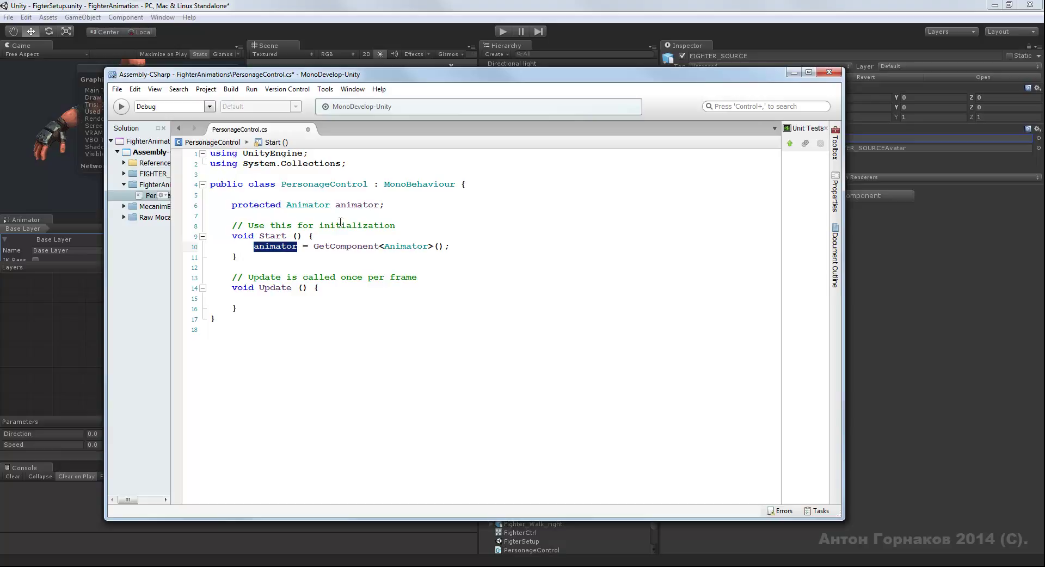
pyautogui.moveTo(396, 225); pyautogui.dragTo(324, 225)
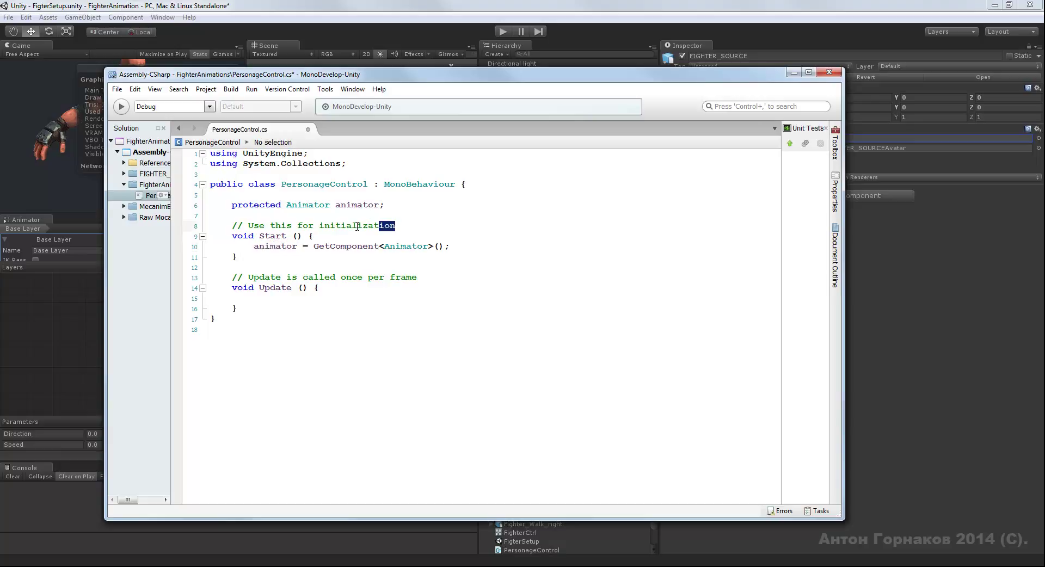
pyautogui.click(315, 247)
pyautogui.moveTo(254, 246); pyautogui.dragTo(297, 246)
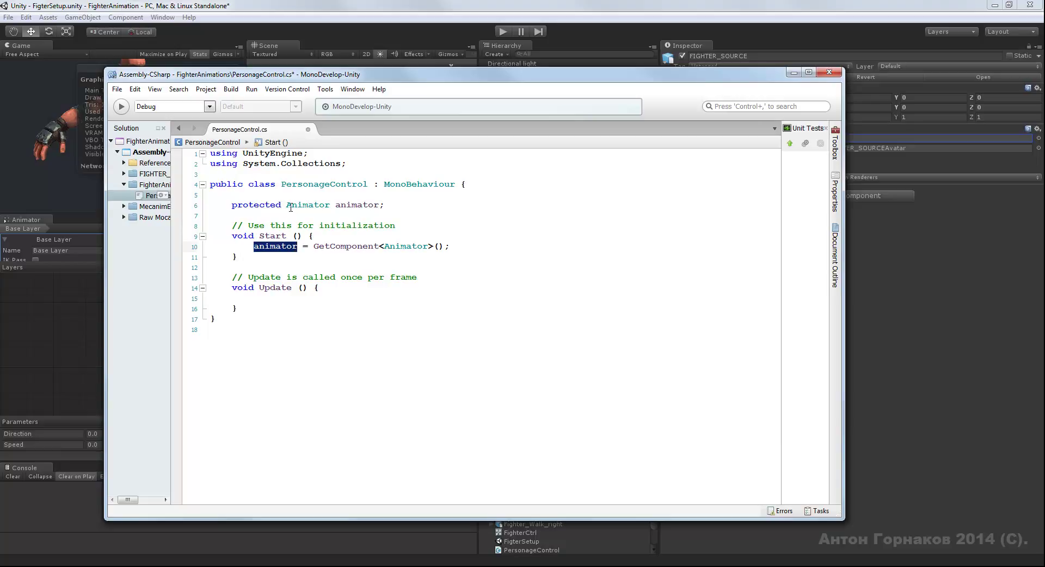
pyautogui.moveTo(286, 205); pyautogui.dragTo(331, 206)
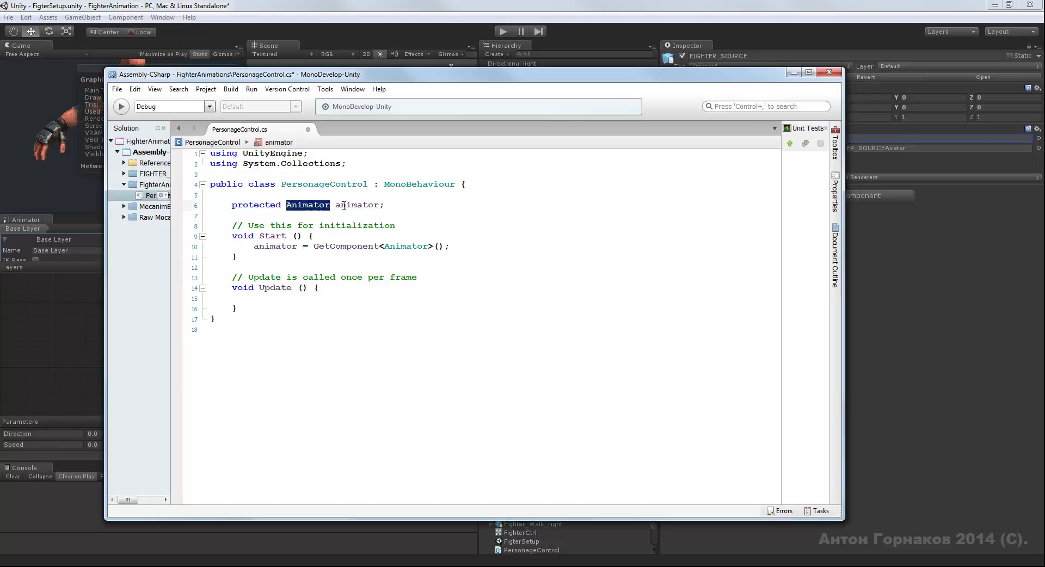
pyautogui.moveTo(254, 248); pyautogui.dragTo(379, 248)
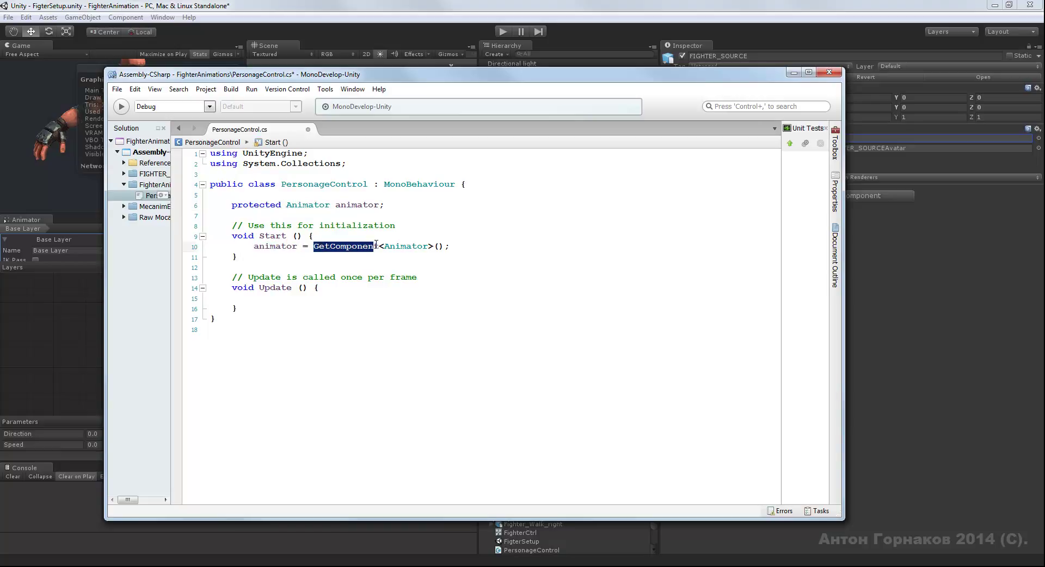
pyautogui.click(446, 246)
pyautogui.write(';')
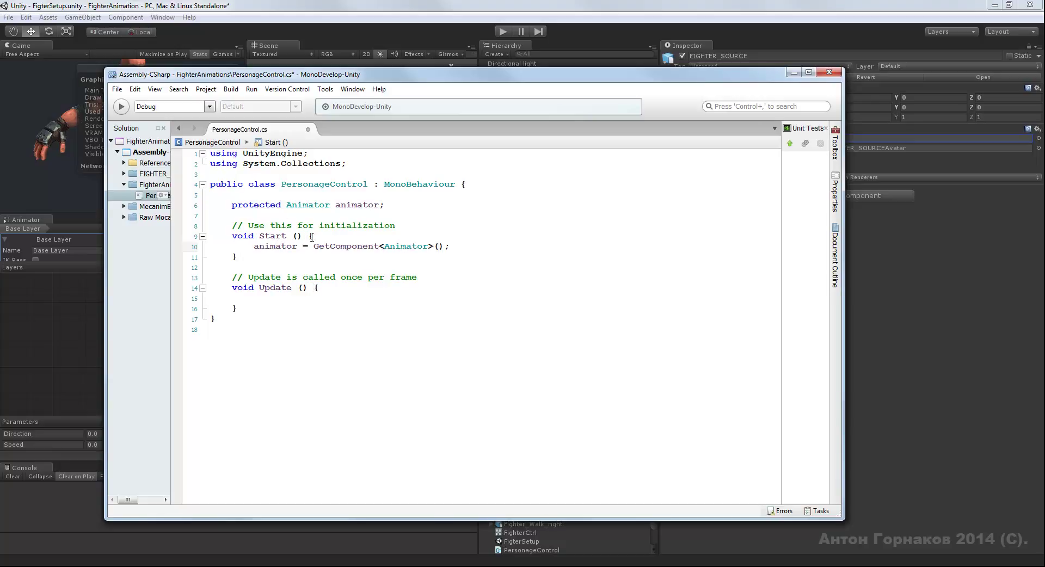
# Step: Walk through animator = GetComponent<Animator>(); against the line 6 animator field declaration
pyautogui.moveTo(314, 246); pyautogui.dragTo(371, 247)
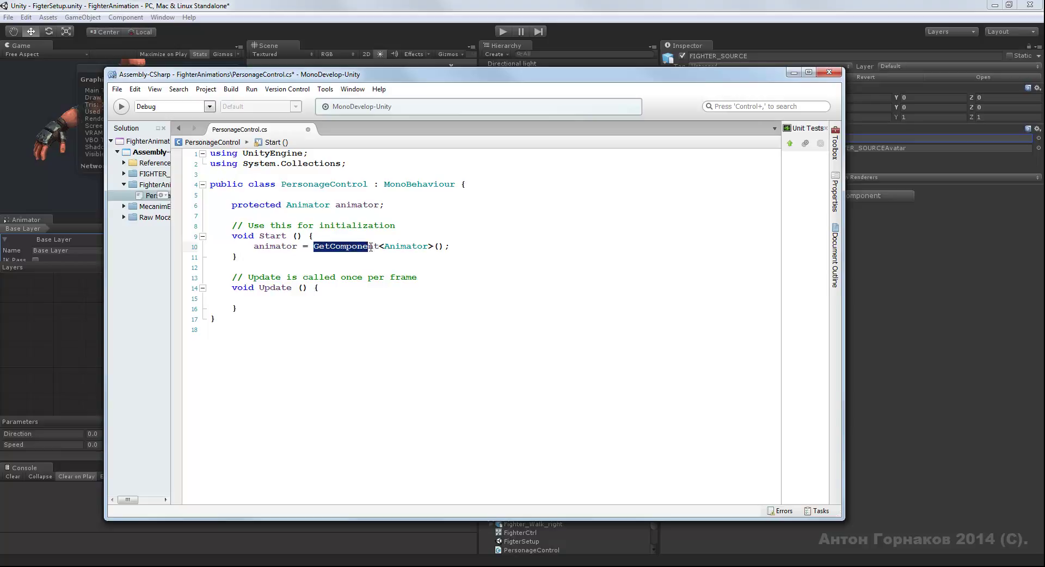
pyautogui.doubleClick(418, 247)
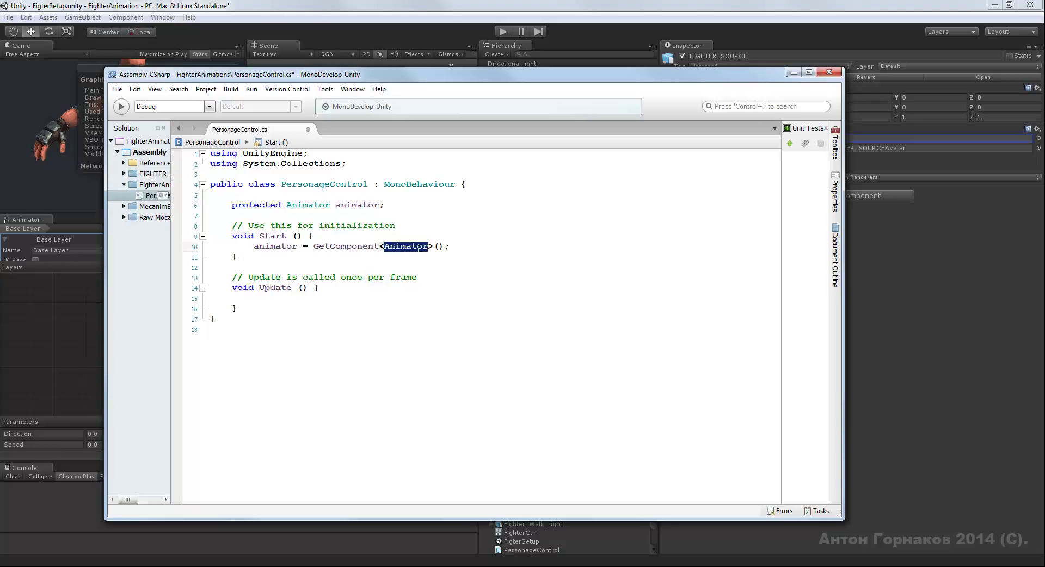
pyautogui.doubleClick(327, 248)
pyautogui.doubleClick(279, 247)
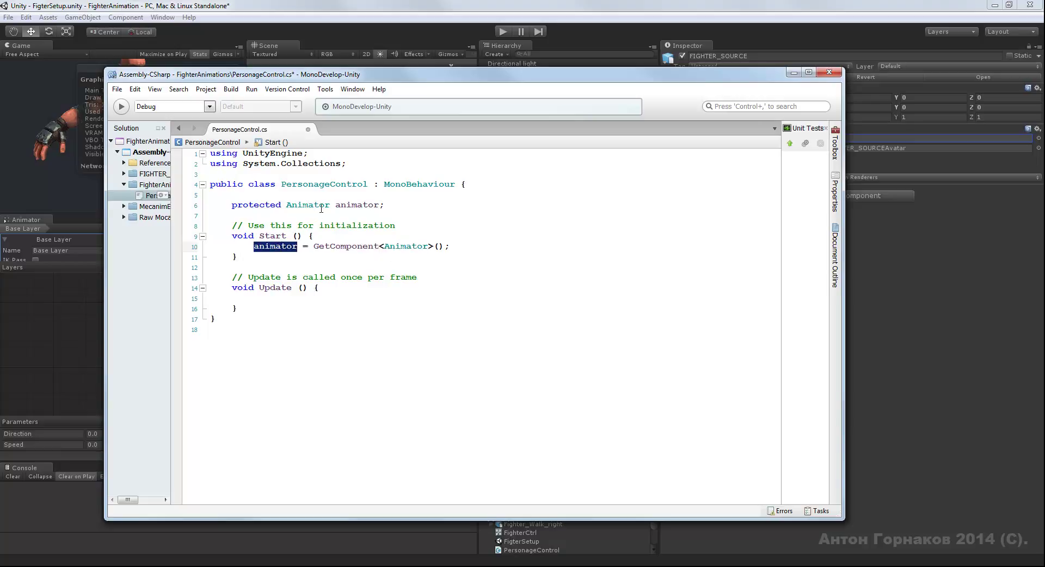
pyautogui.doubleClick(350, 204)
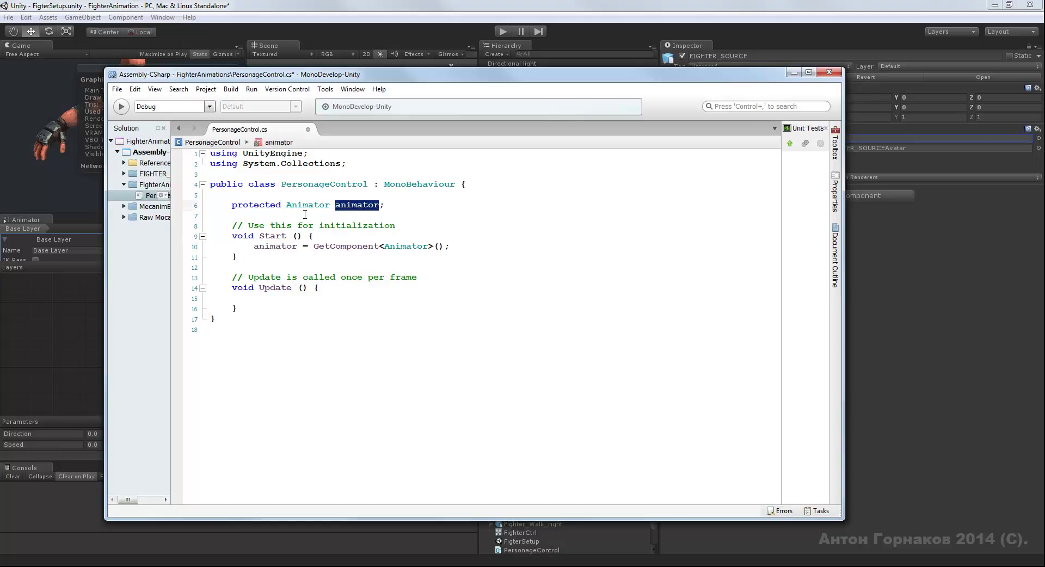
pyautogui.click(278, 247)
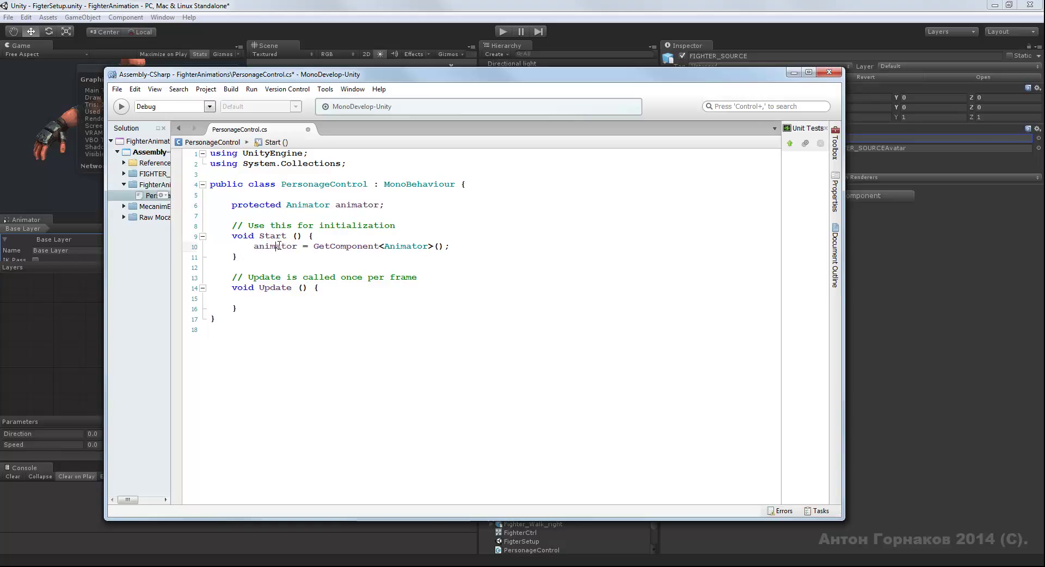
pyautogui.doubleClick(359, 205)
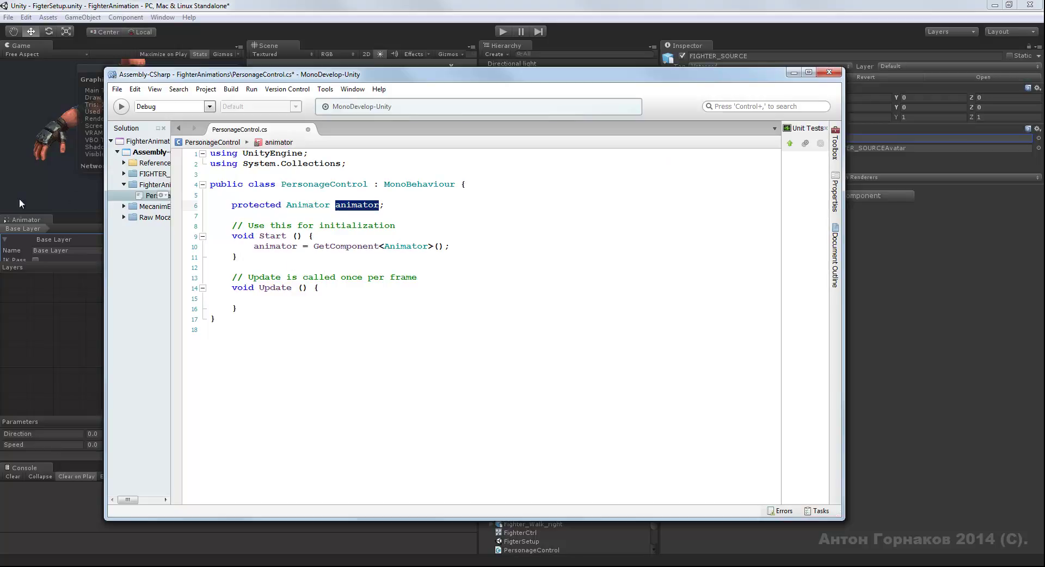
# Step: Write float h = Input.GetAxis(); at the top of Update() using autocomplete
pyautogui.click(332, 298)
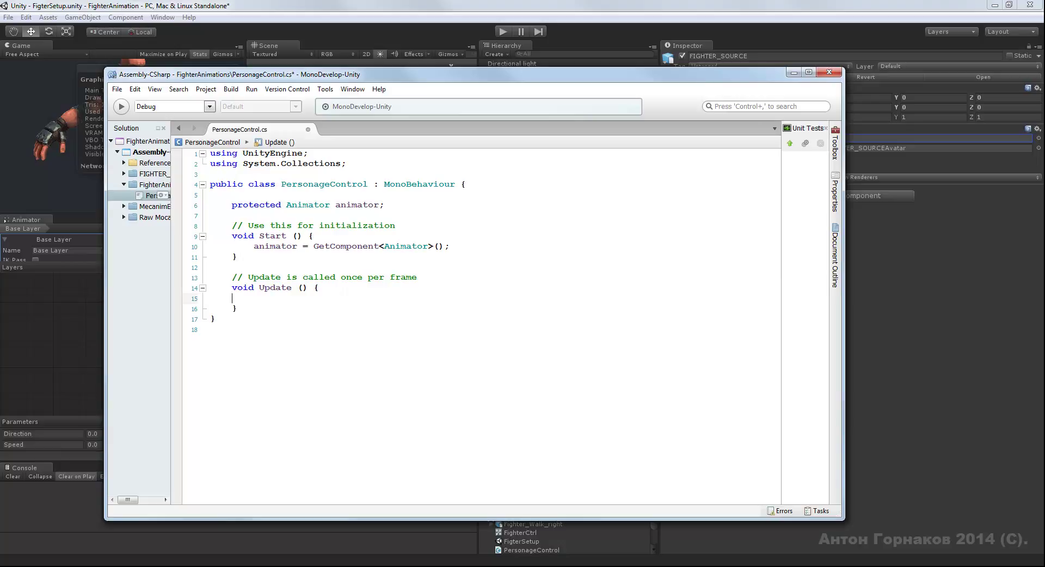
pyautogui.write('flo')
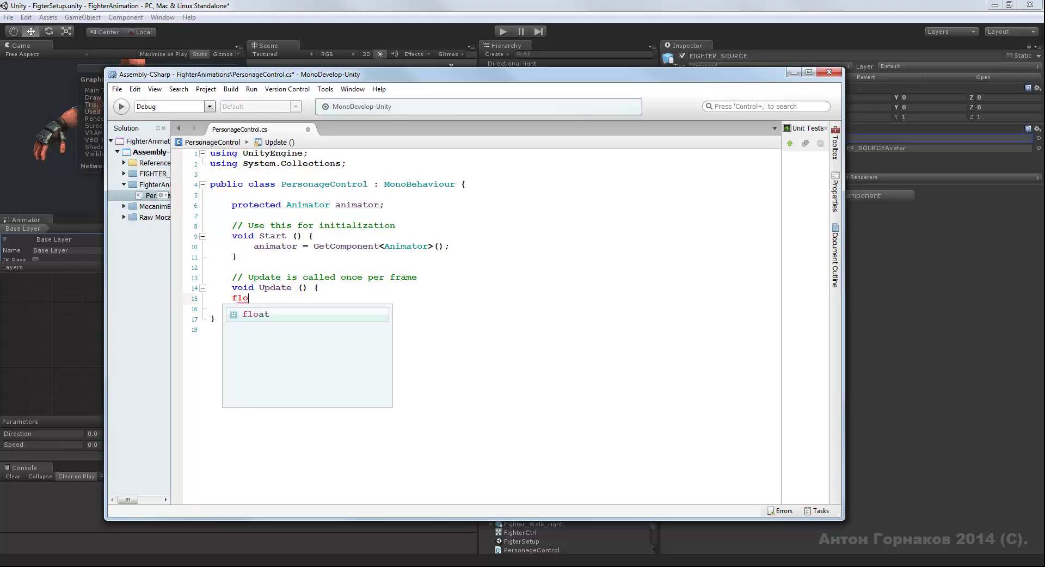
pyautogui.press('Return')
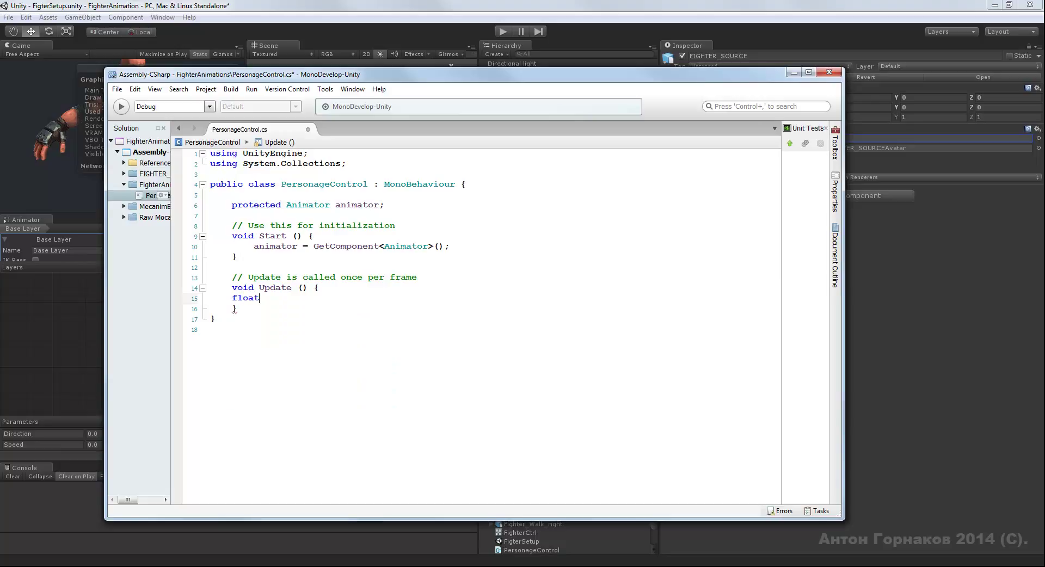
pyautogui.write(' h')
pyautogui.write(' = ')
pyautogui.write('I')
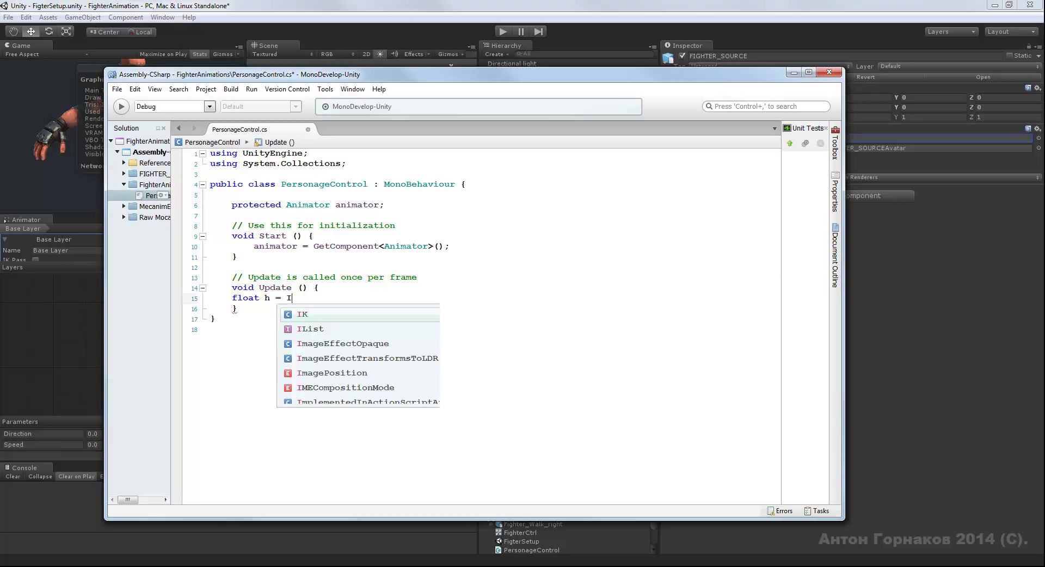
pyautogui.write('nput')
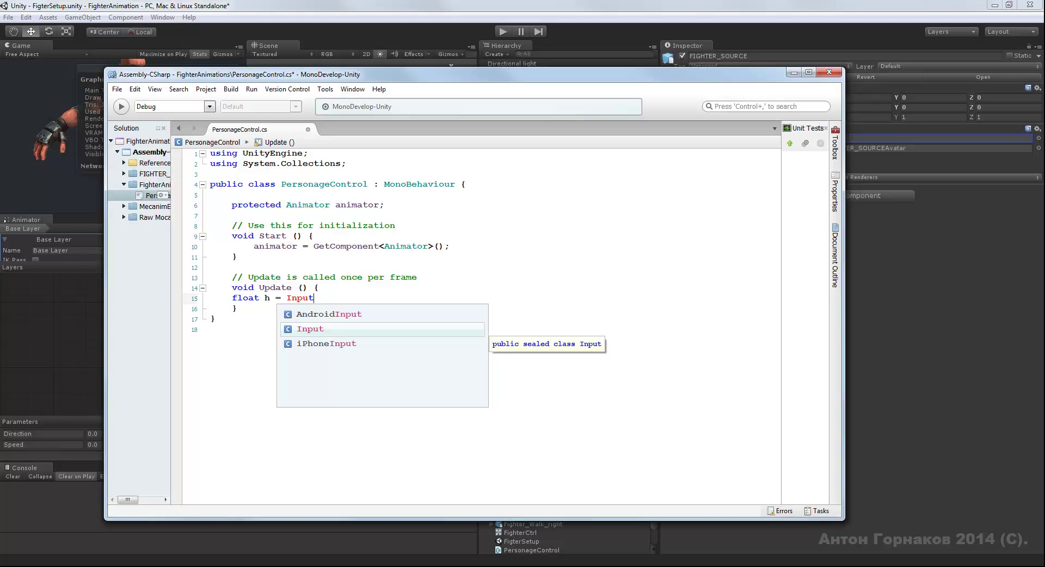
pyautogui.write('.')
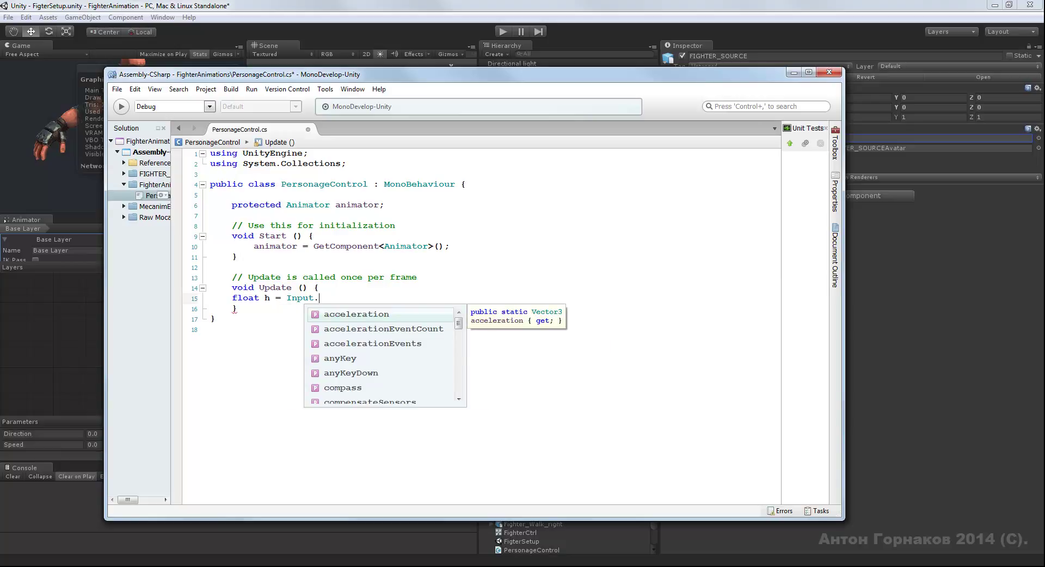
pyautogui.write('Get')
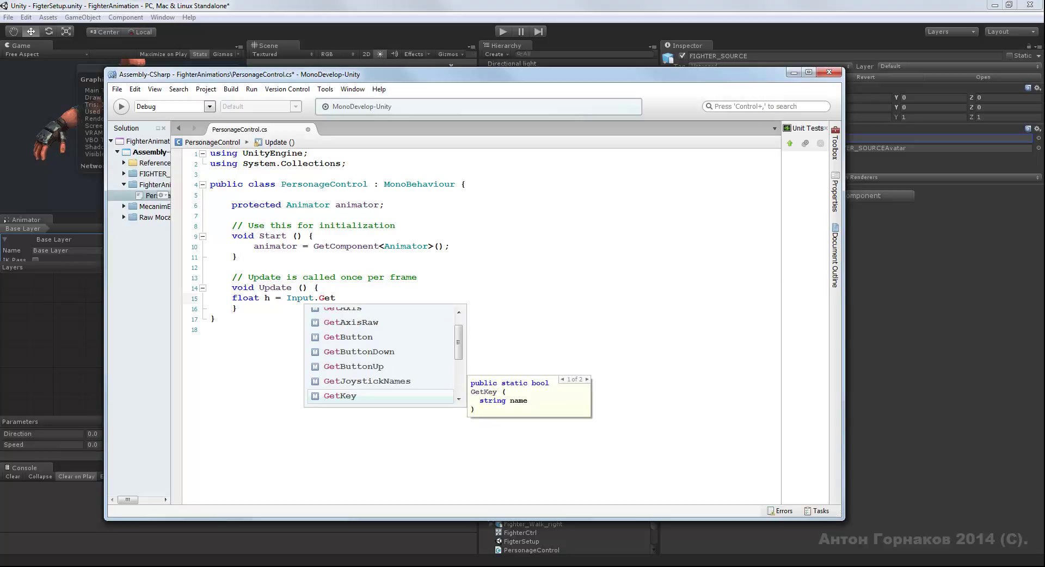
pyautogui.write('A')
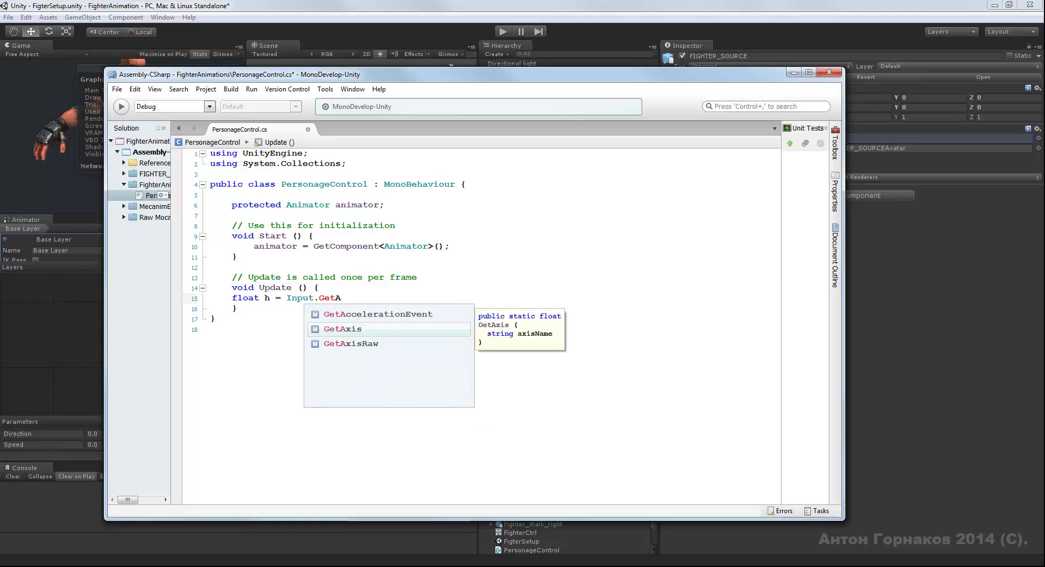
pyautogui.press('Return')
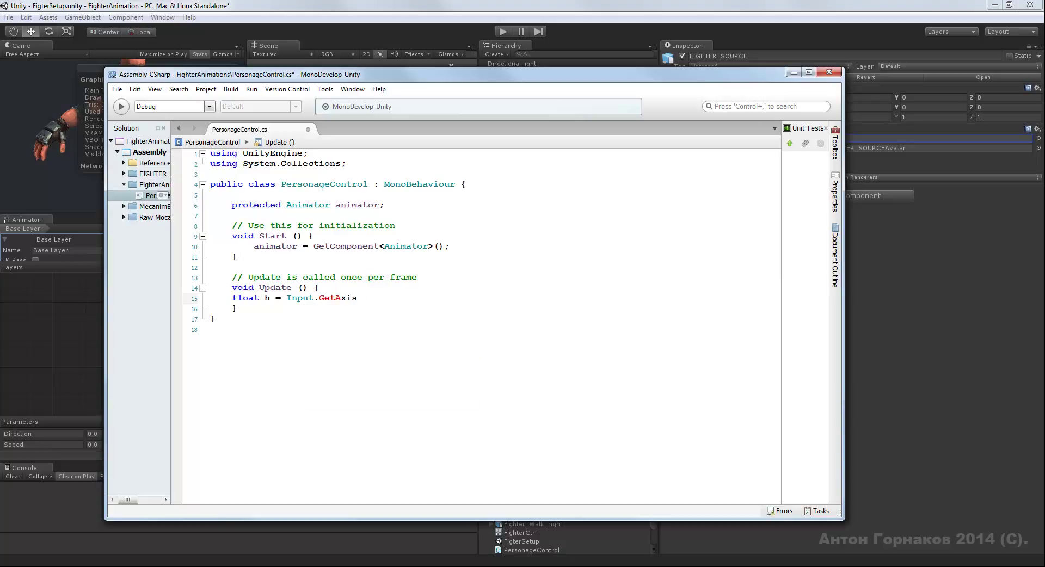
pyautogui.write('()')
pyautogui.write(';')
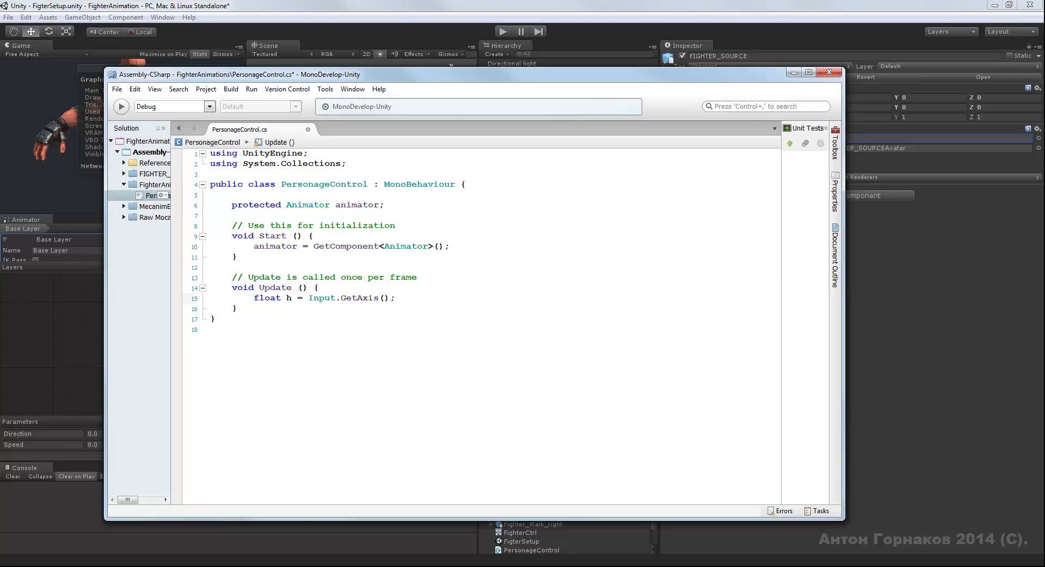
# Step: Pass "Horizontal" as the GetAxis argument on line 15 so h reads that axis
pyautogui.click(383, 297)
pyautogui.write('""')
pyautogui.click(389, 297)
pyautogui.write('Ho')
pyautogui.write('ri')
pyautogui.write('zontal')
pyautogui.moveTo(390, 298)
pyautogui.mouseDown()
pyautogui.moveTo(446, 300)
pyautogui.moveTo(386, 294)
pyautogui.mouseUp()
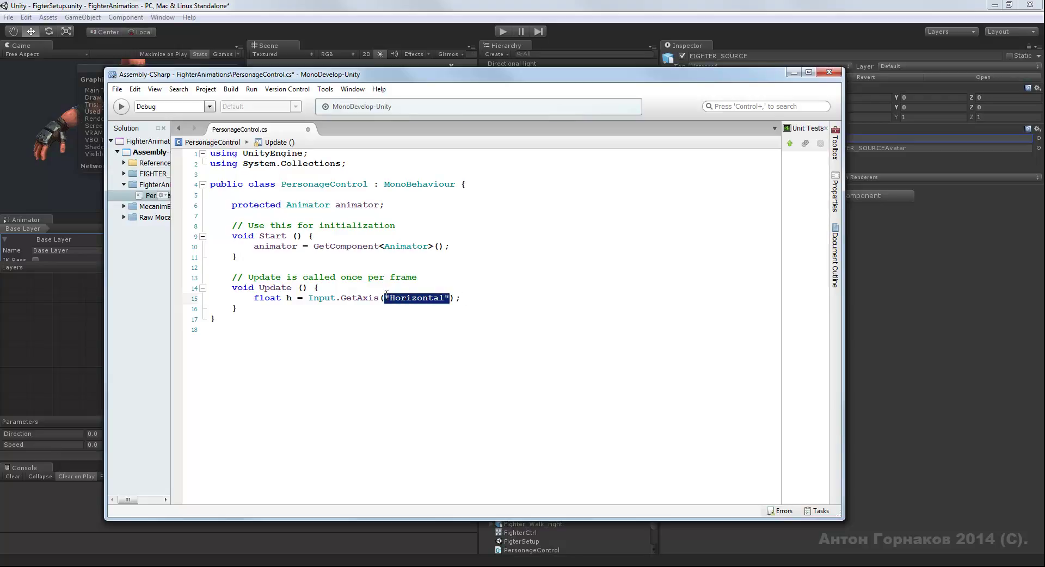
pyautogui.click(461, 298)
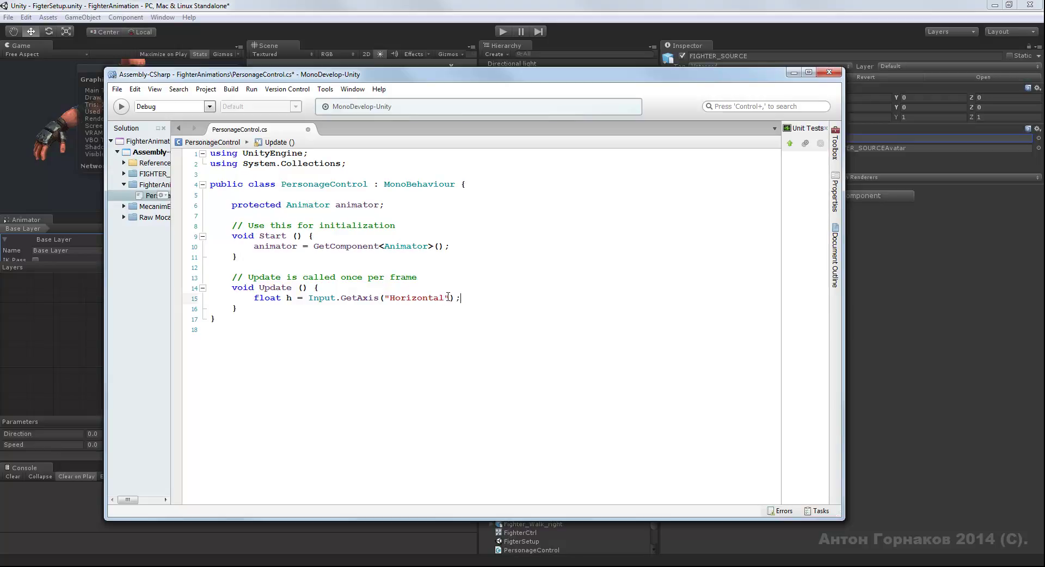
pyautogui.moveTo(449, 297); pyautogui.dragTo(385, 298)
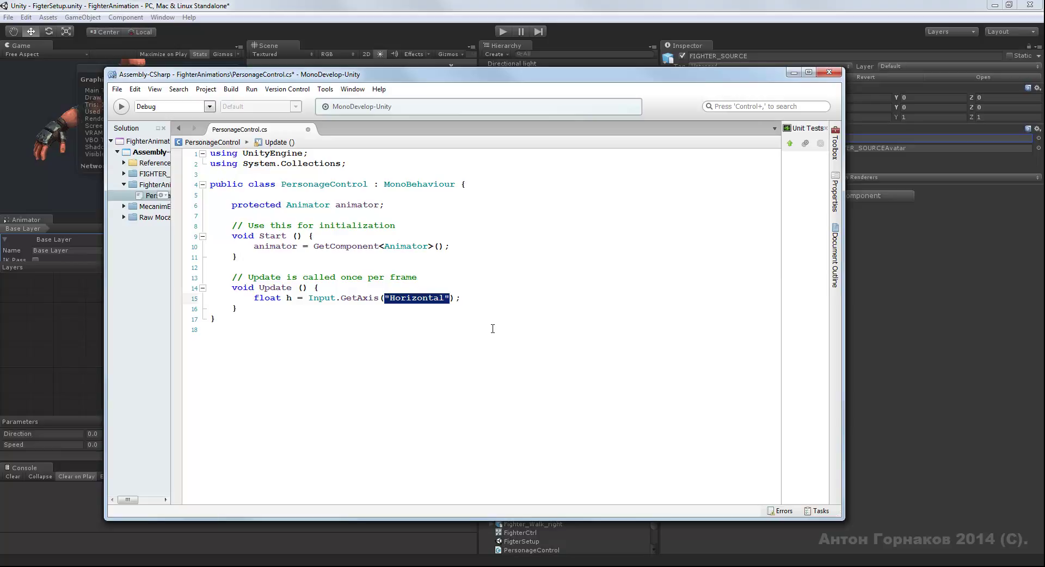
pyautogui.press('End')
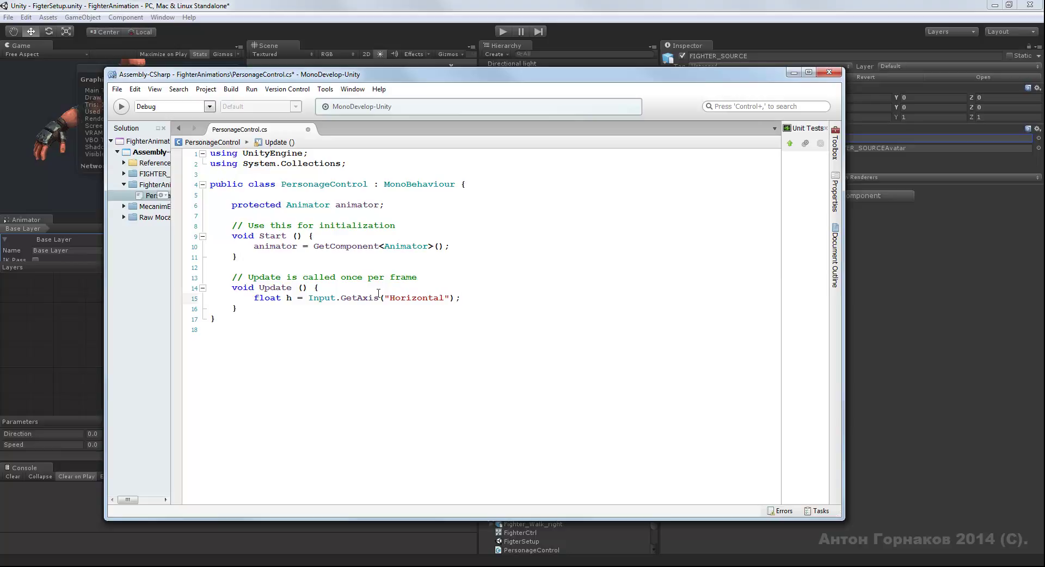
# Step: Add float v = Input.GetAxis(); on a new line below the h declaration
pyautogui.press('Return')
pyautogui.write('flo')
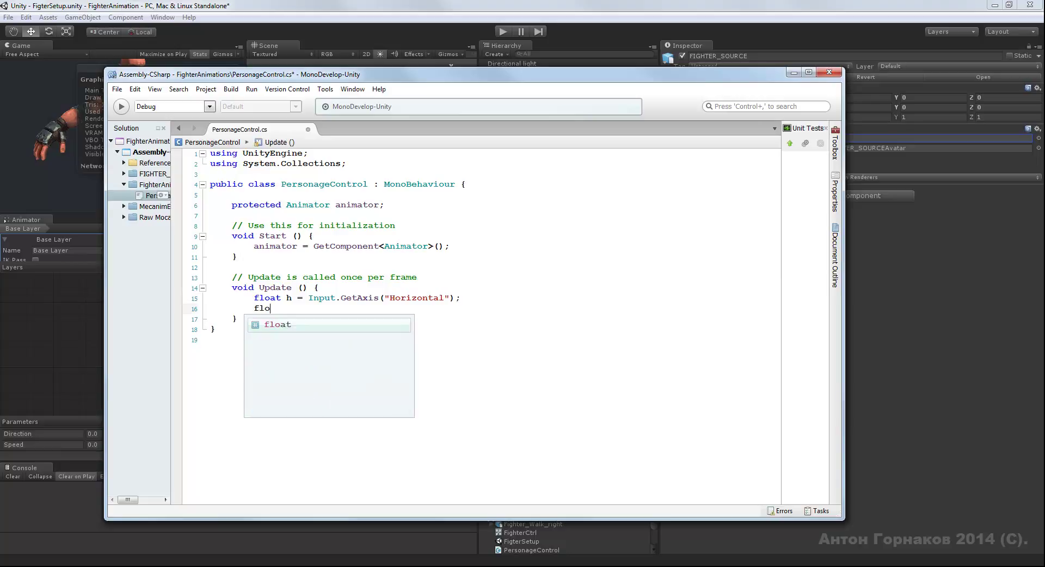
pyautogui.press('Return')
pyautogui.write('v = ')
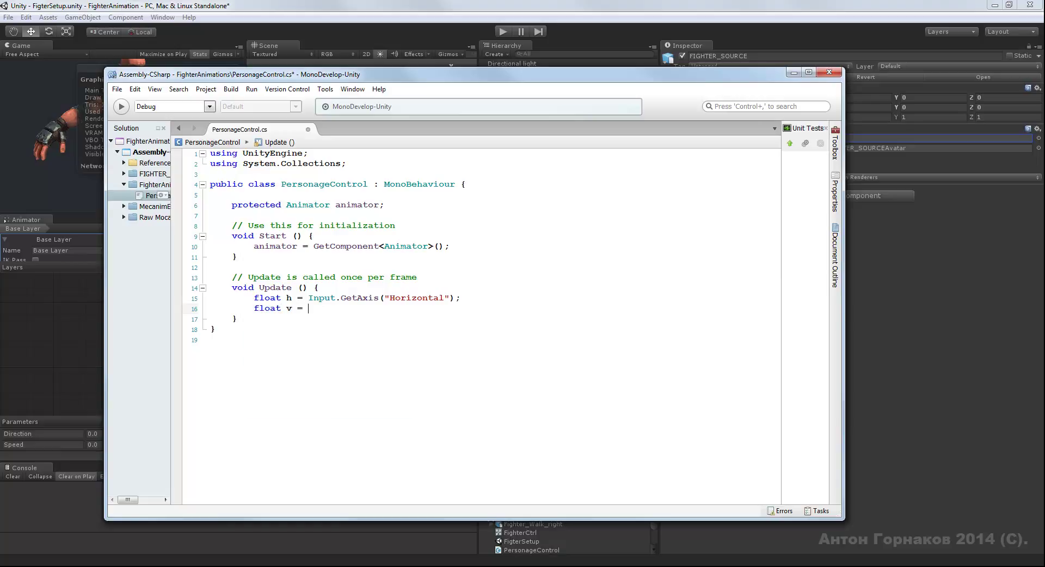
pyautogui.write('In')
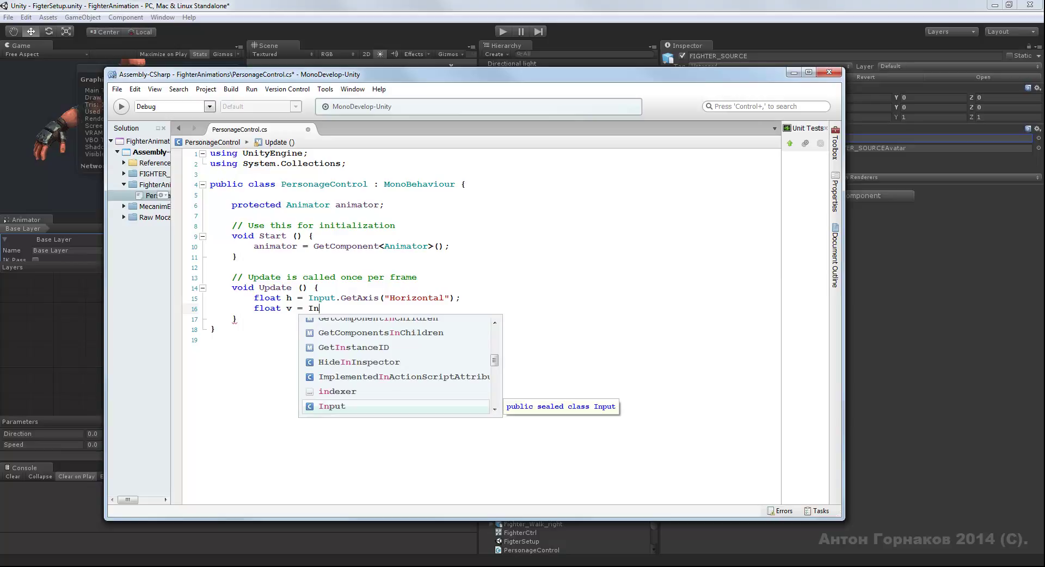
pyautogui.write('pu')
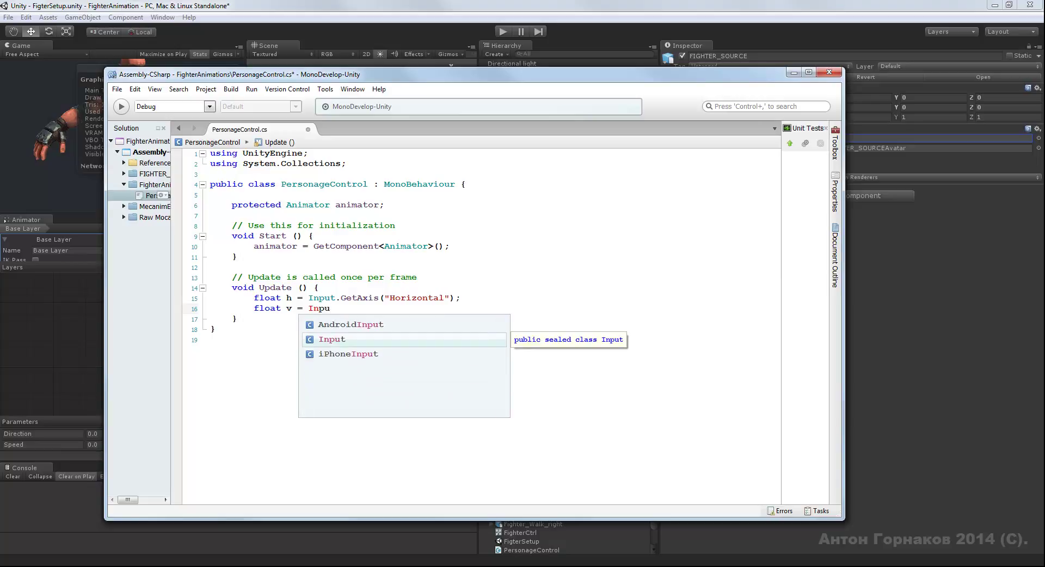
pyautogui.press('Return')
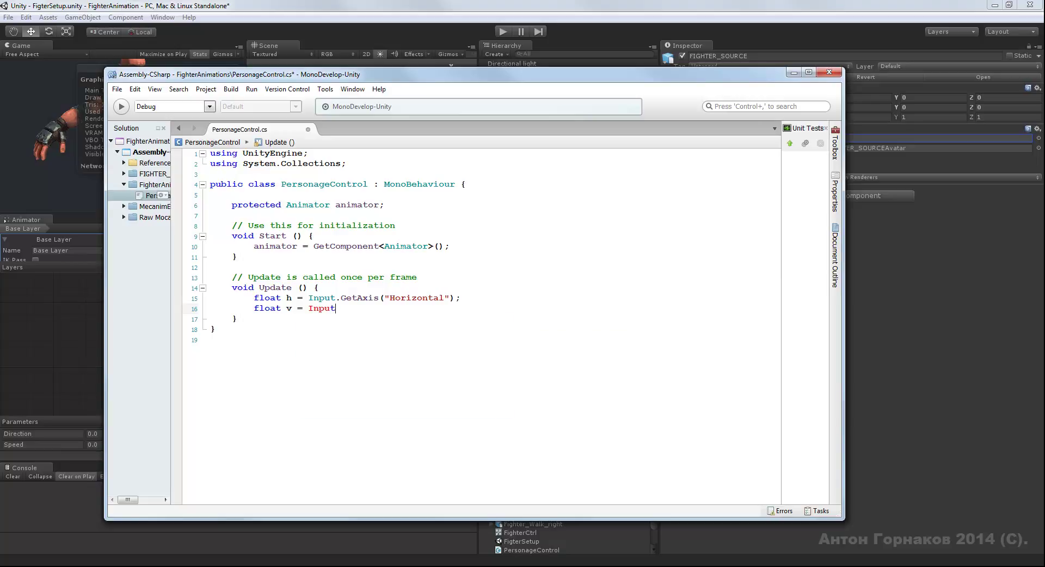
pyautogui.write('.')
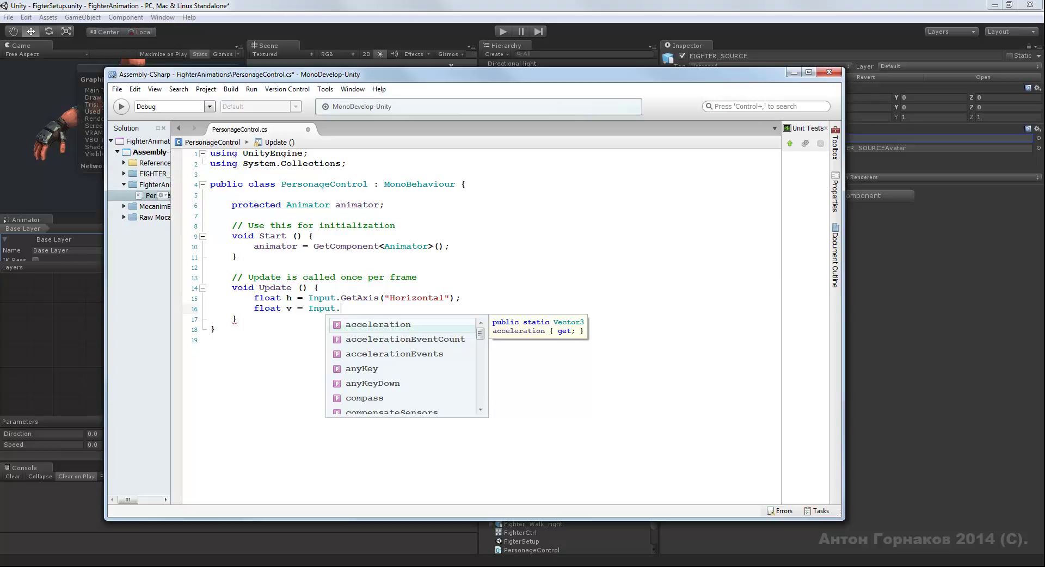
pyautogui.write('G')
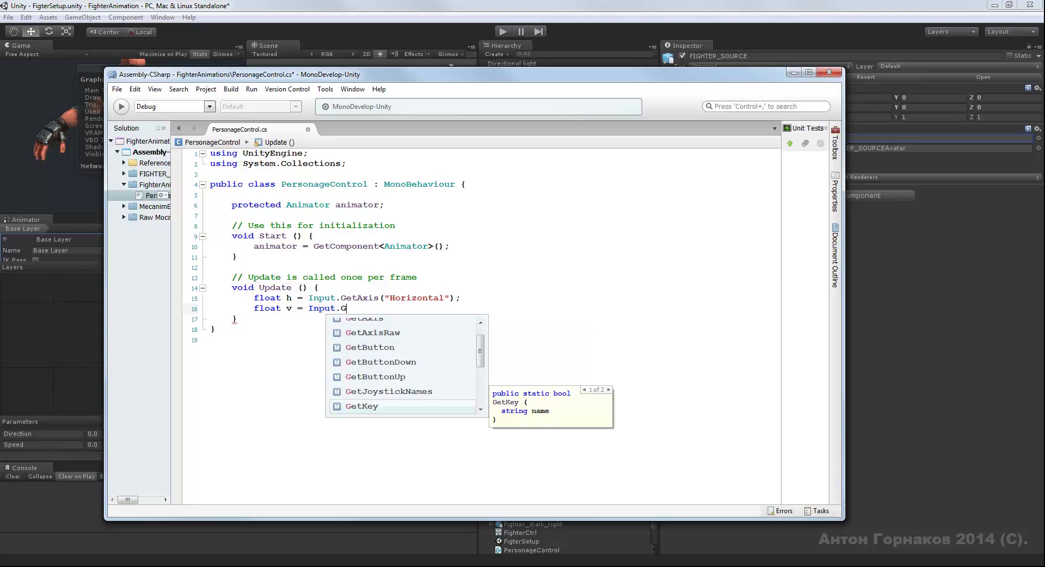
pyautogui.write('et')
pyautogui.write('A')
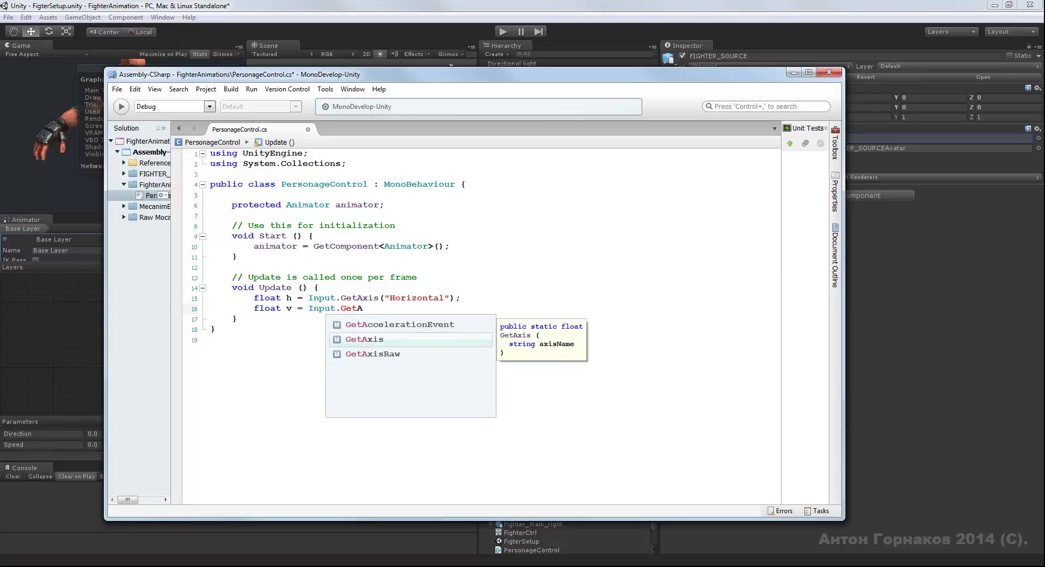
pyautogui.press('Return')
pyautogui.write('()')
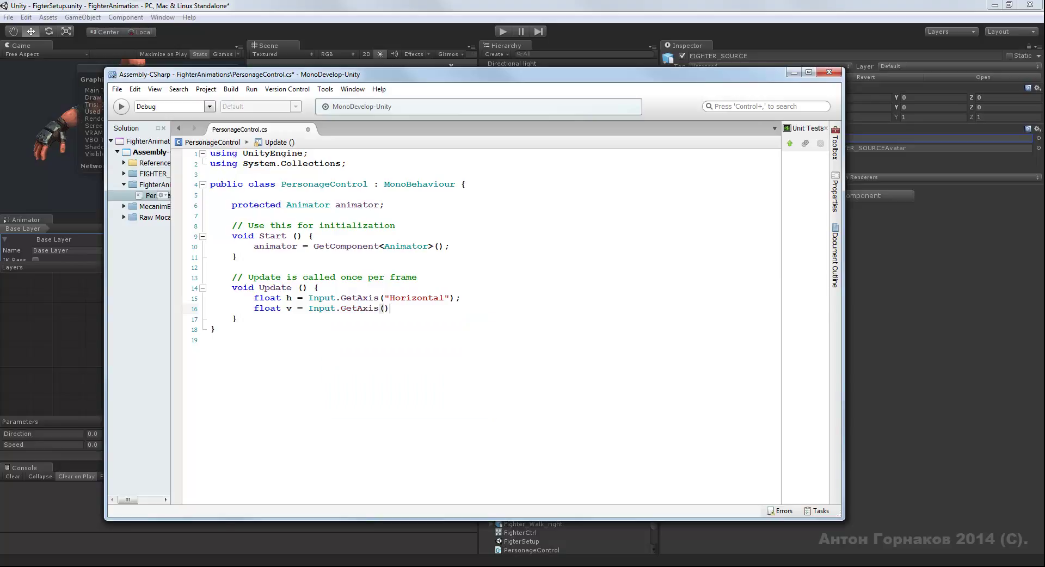
pyautogui.write(';')
pyautogui.press('Left')
# Step: Enter "Vertical" as the GetAxis argument for v
pyautogui.write('""')
pyautogui.click(390, 308)
pyautogui.write('Vertical')
# Step: Compare the Vertical and Horizontal axis names and the h and v variables
pyautogui.doubleClick(422, 309)
pyautogui.doubleClick(419, 299)
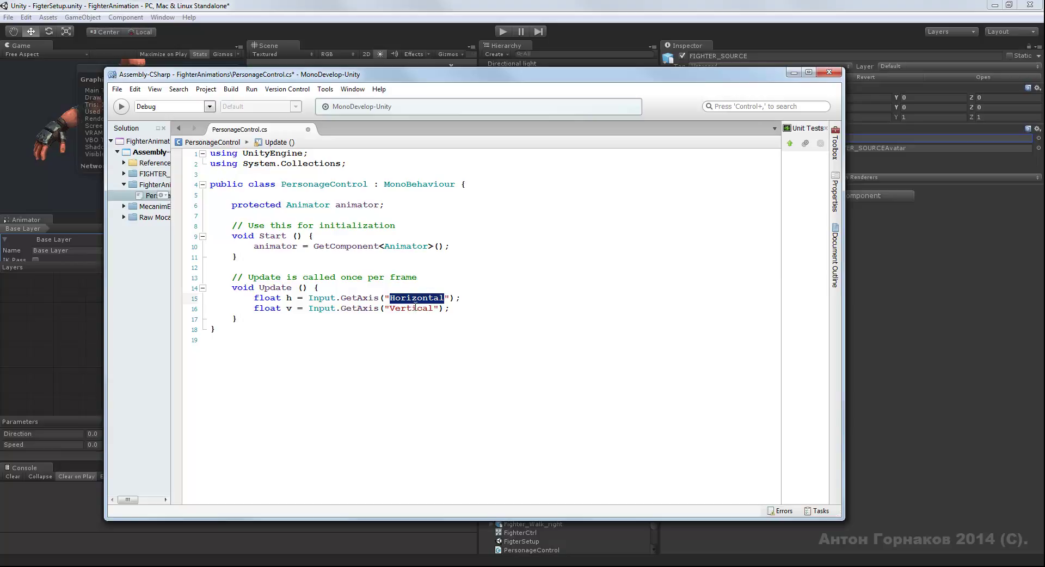
pyautogui.doubleClick(416, 310)
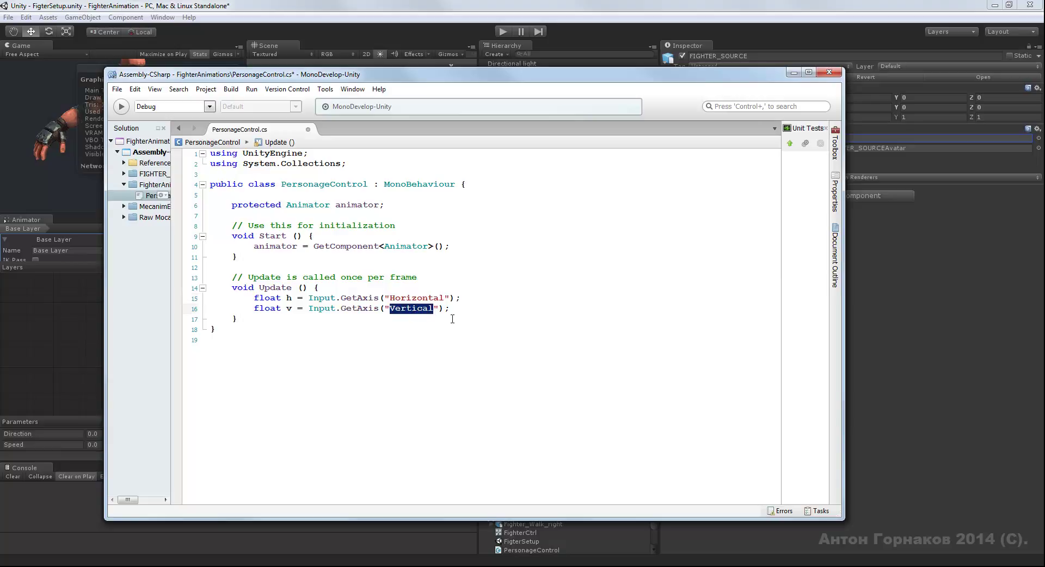
pyautogui.click(440, 308)
pyautogui.doubleClick(289, 298)
pyautogui.doubleClick(290, 308)
pyautogui.click(462, 311)
pyautogui.moveTo(324, 77); pyautogui.dragTo(359, 75)
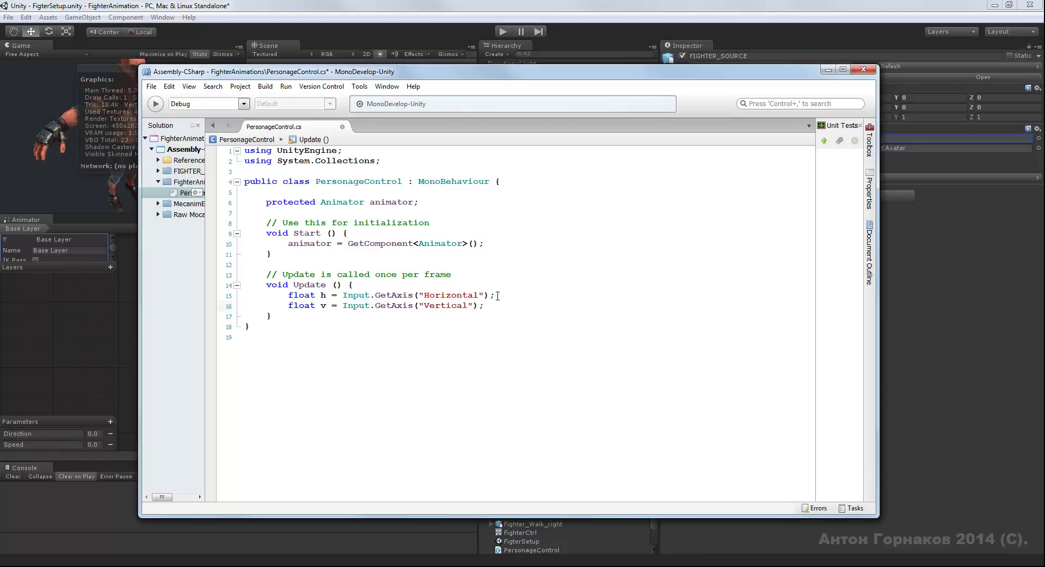
# Step: Paste animator on a new line 18 and complete it to animator.SetFloat();
pyautogui.press('Return')
pyautogui.press('Return')
pyautogui.doubleClick(315, 244)
pyautogui.hotkey('ctrl', 'c')
pyautogui.click(294, 326)
pyautogui.hotkey('ctrl', 'v')
pyautogui.write('.')
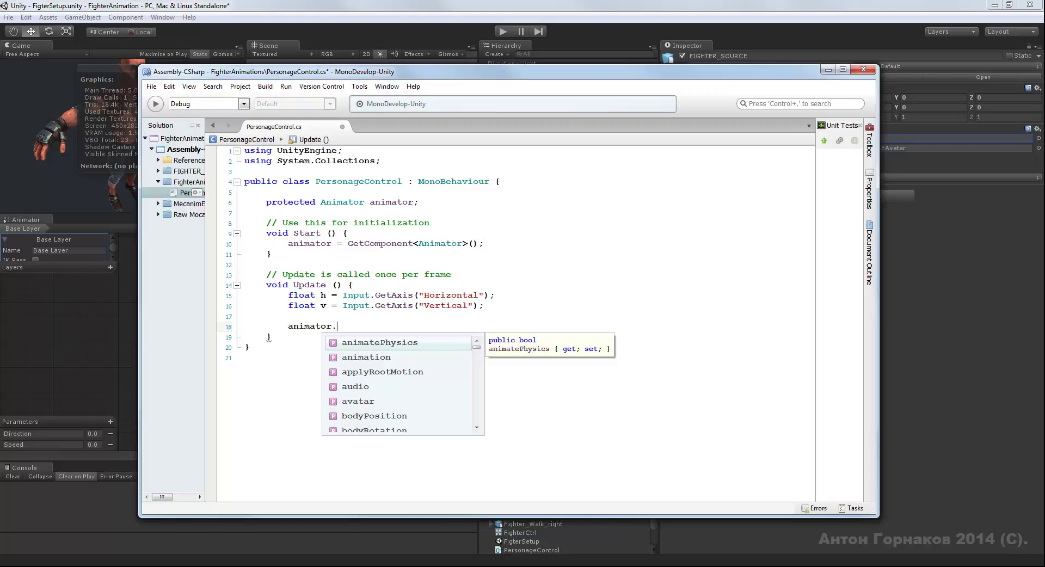
pyautogui.write('Set')
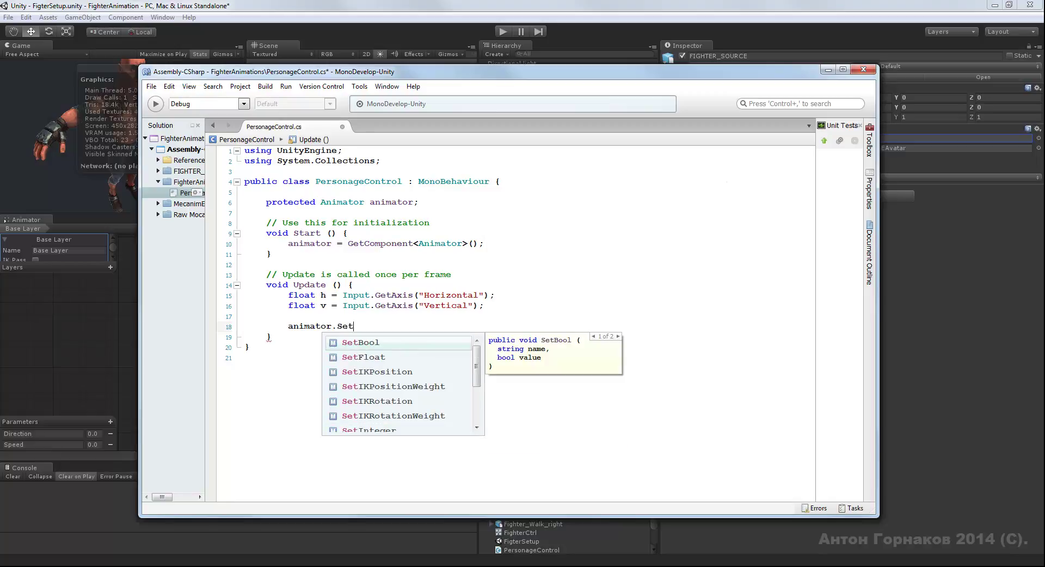
pyautogui.write('F')
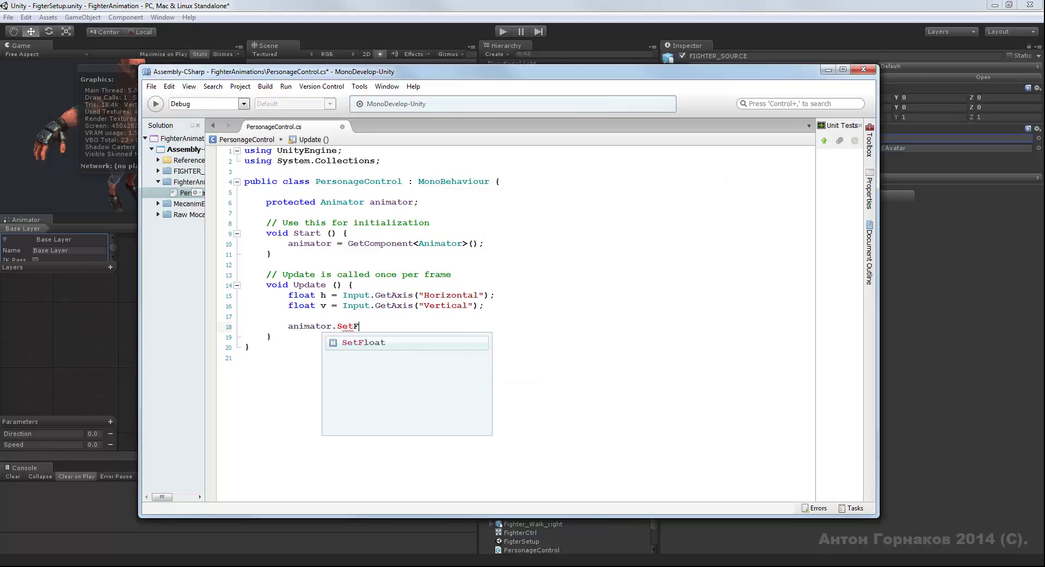
pyautogui.press('Return')
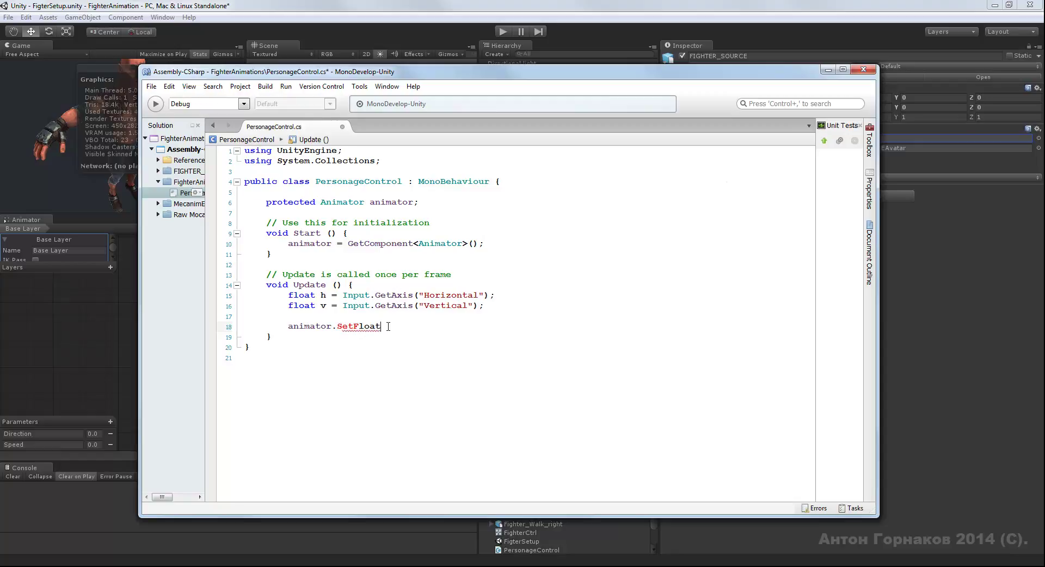
pyautogui.write('()')
pyautogui.write(';')
# Step: Enter "Speed" followed by a comma as SetFloat's first argument
pyautogui.click(385, 326)
pyautogui.write('""')
pyautogui.press('Left')
pyautogui.write('Speed')
pyautogui.press('Right')
pyautogui.write(',')
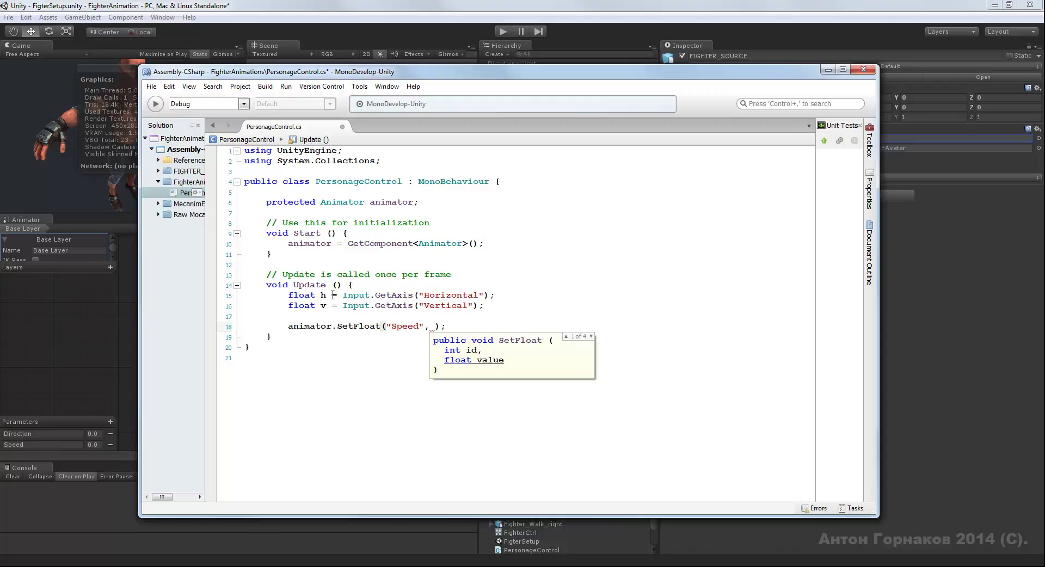
# Step: Pass v as the Speed value so the line reads animator.SetFloat("Speed", v);
pyautogui.moveTo(383, 304)
pyautogui.press('Up')
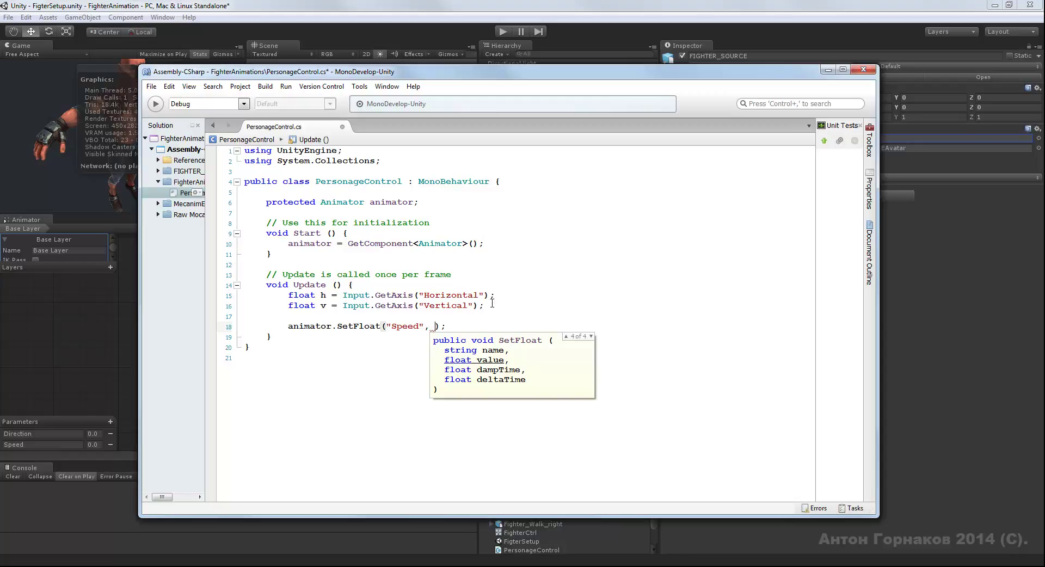
pyautogui.write('v')
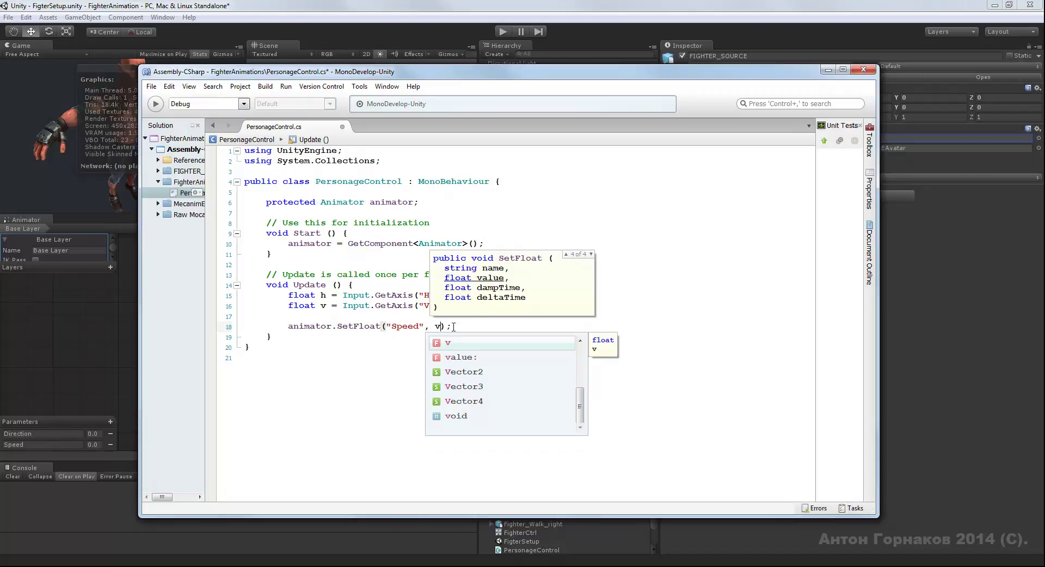
pyautogui.click(476, 321)
pyautogui.press('BackSpace')
pyautogui.press('BackSpace')
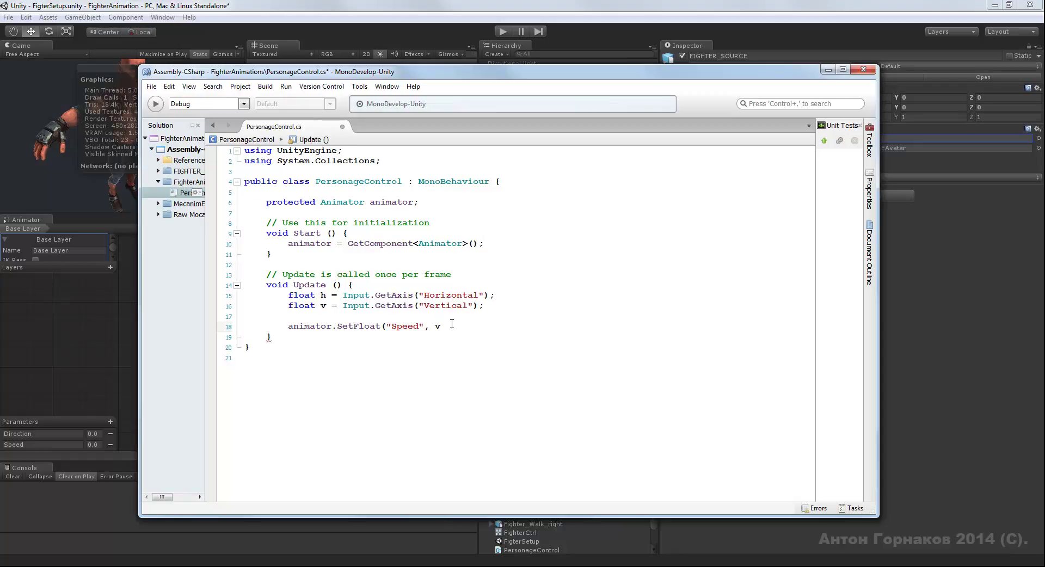
pyautogui.write(')')
pyautogui.write(';')
# Step: Add a second animator.SetFloat(); call on line 19 below the Speed line
pyautogui.press('Return')
pyautogui.write('an')
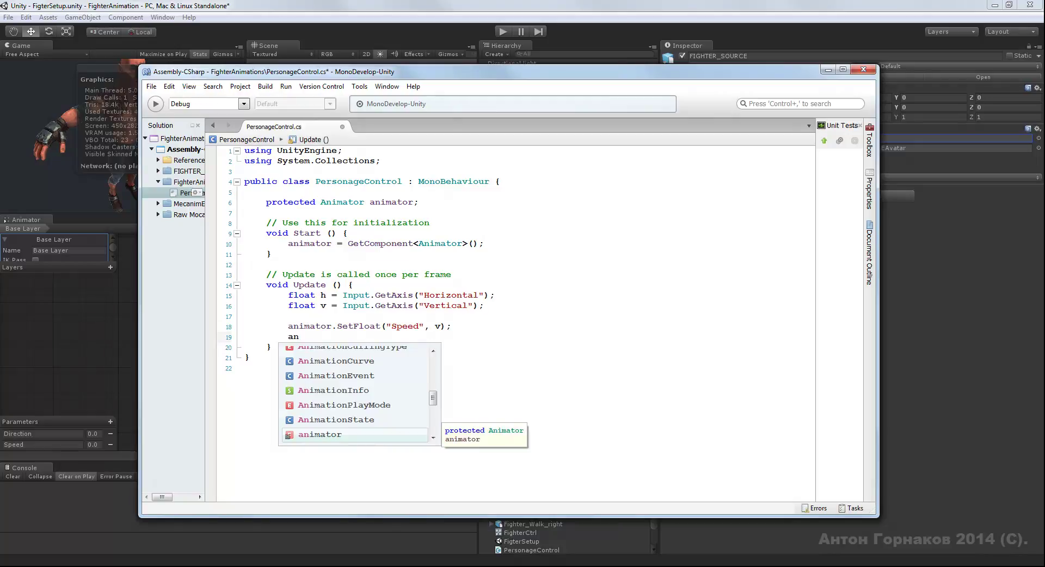
pyautogui.write('ima')
pyautogui.press('Return')
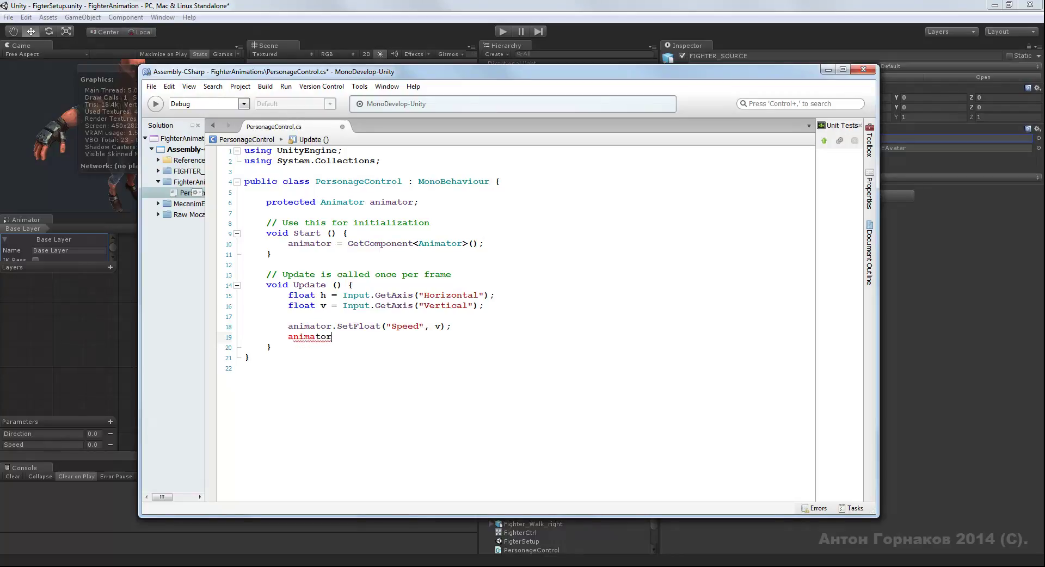
pyautogui.write('.')
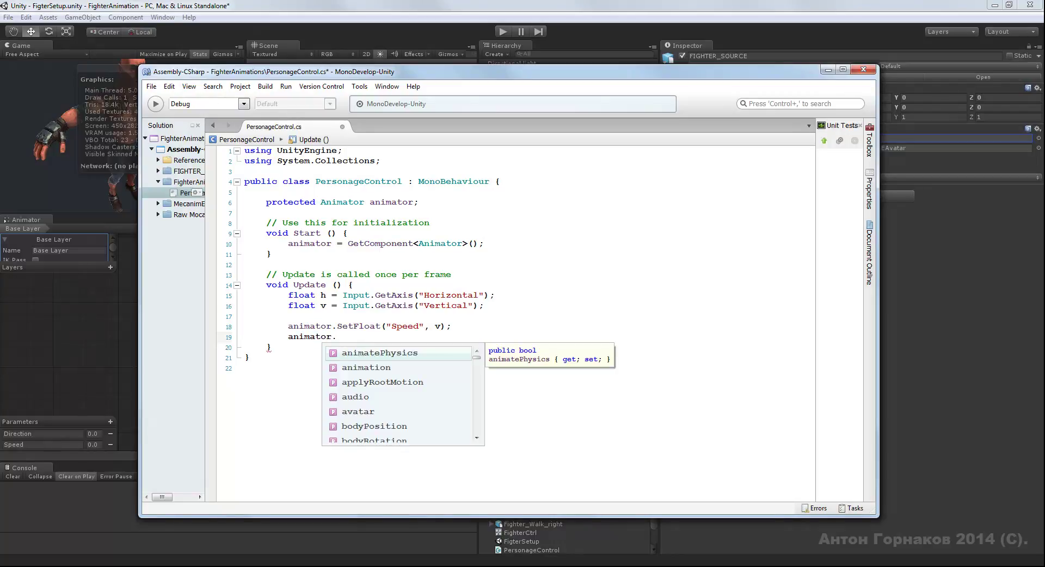
pyautogui.write('Set')
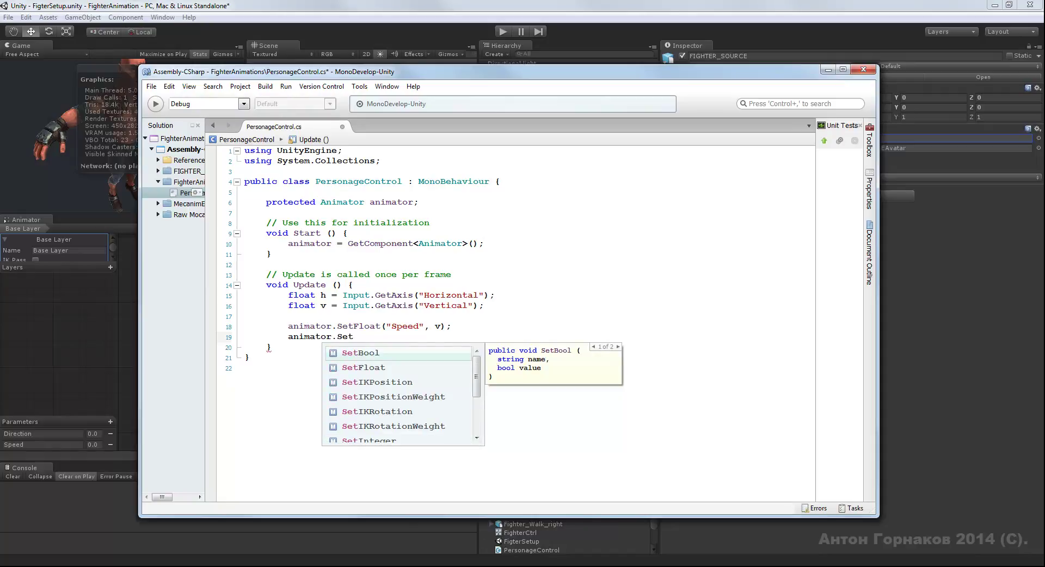
pyautogui.write('F')
pyautogui.press('Return')
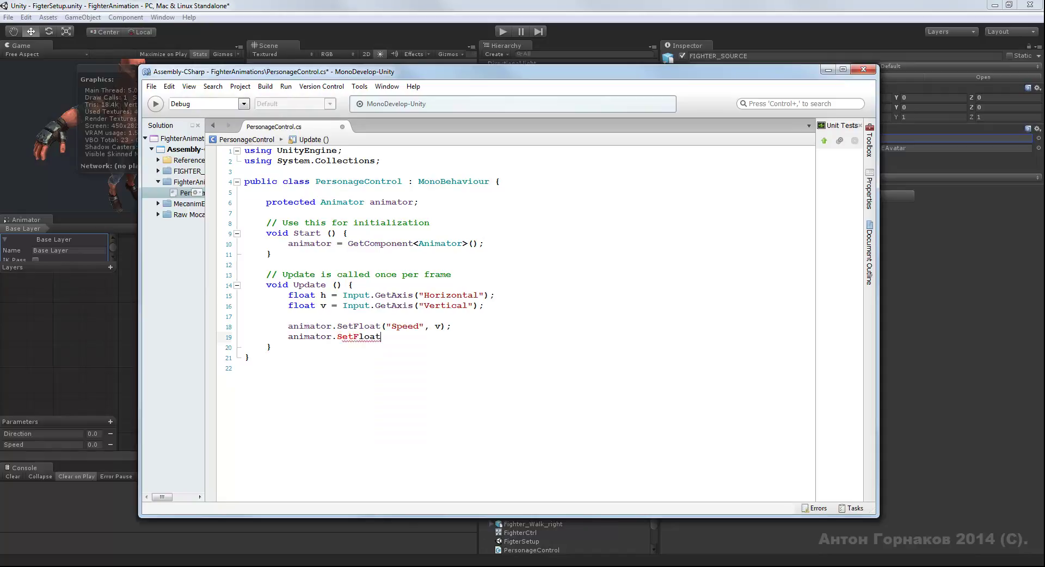
pyautogui.write('();')
pyautogui.click(383, 336)
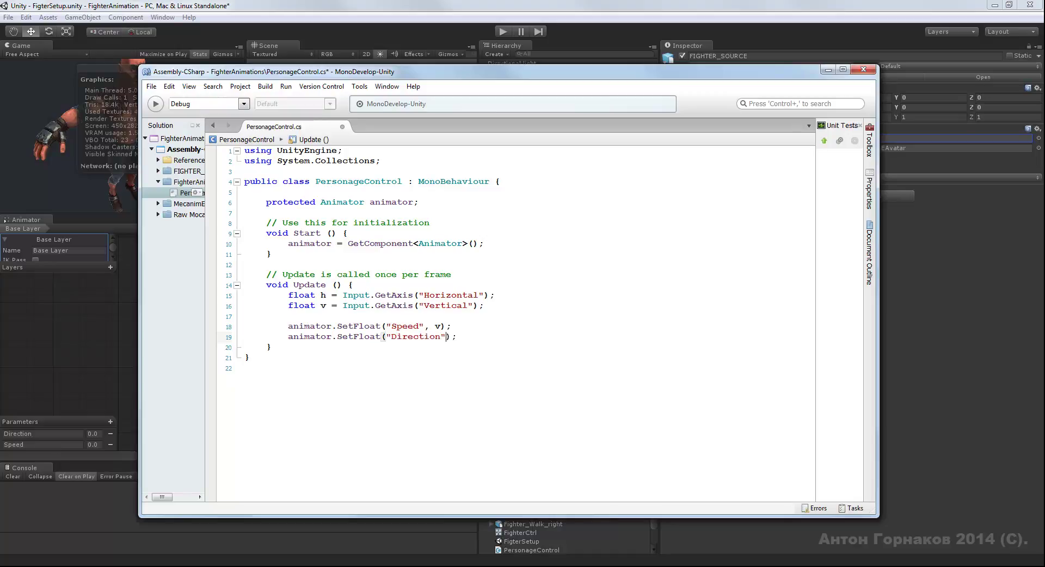
# Step: Complete line 19 as animator.SetFloat("Direction", h); so the horizontal input drives Direction
pyautogui.write(',')
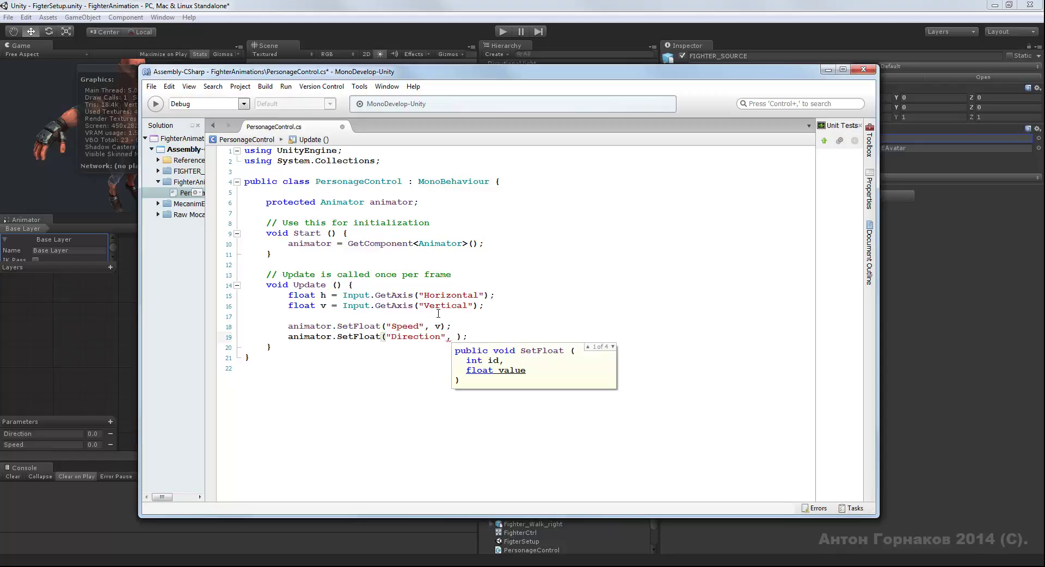
pyautogui.write('h')
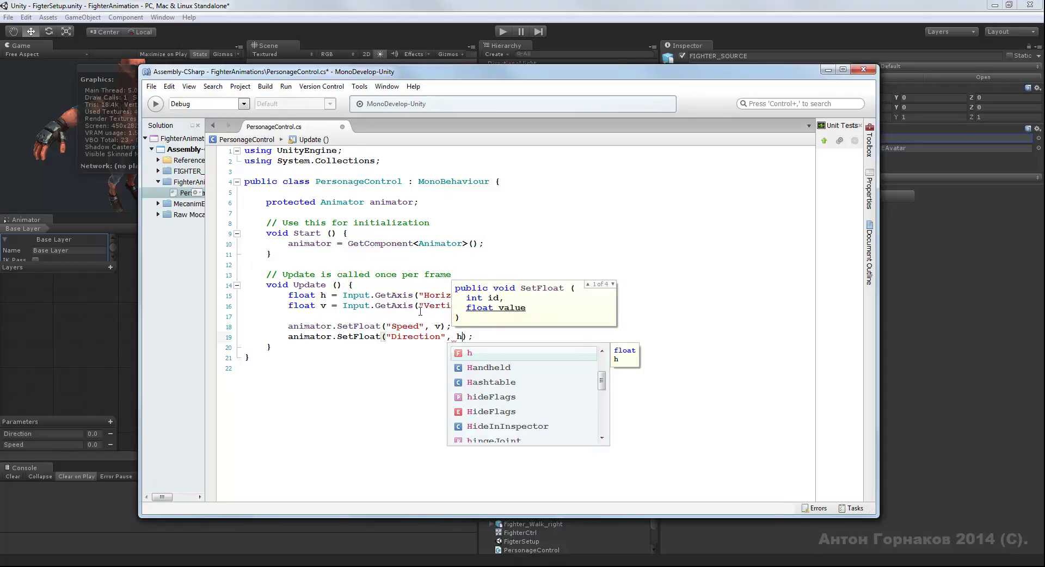
pyautogui.press('Escape')
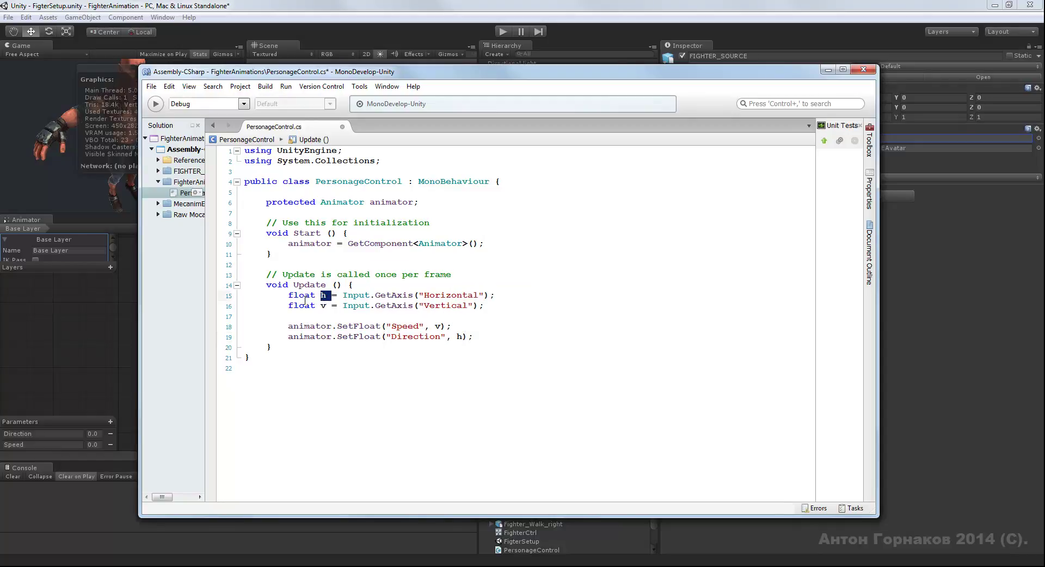
pyautogui.doubleClick(461, 338)
pyautogui.moveTo(342, 340); pyautogui.dragTo(452, 340)
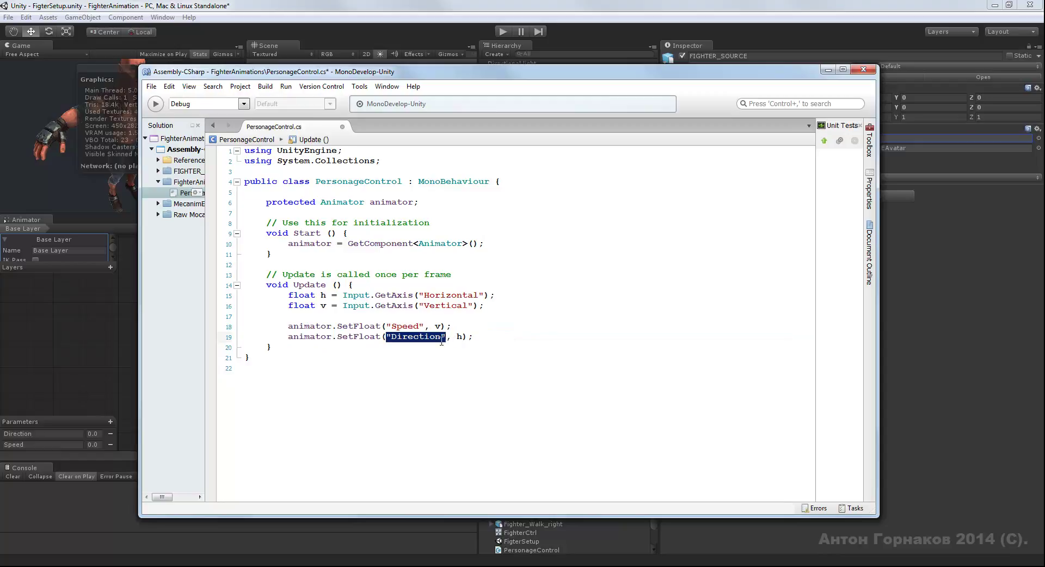
pyautogui.doubleClick(459, 337)
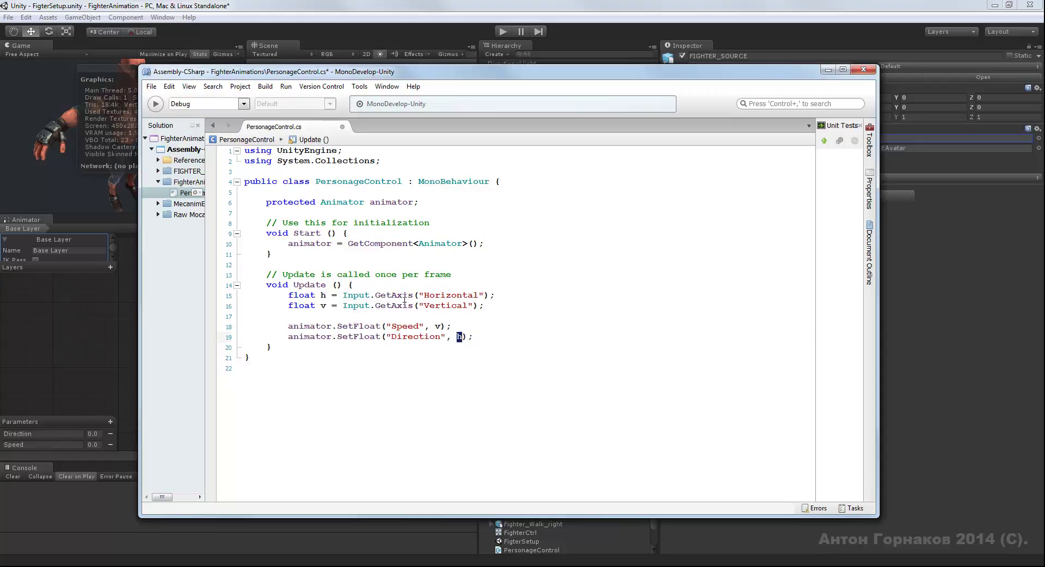
pyautogui.click(481, 306)
pyautogui.click(152, 86)
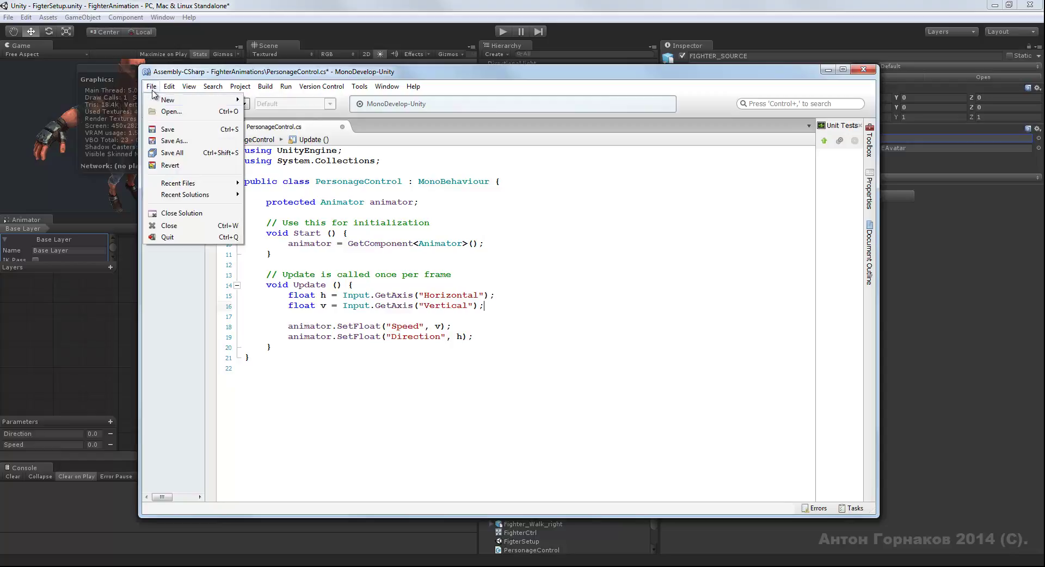
# Step: Save PersonageControl.cs, minimise MonoDevelop, and select FIGHTER_SOURCE in the Hierarchy
pyautogui.click(168, 130)
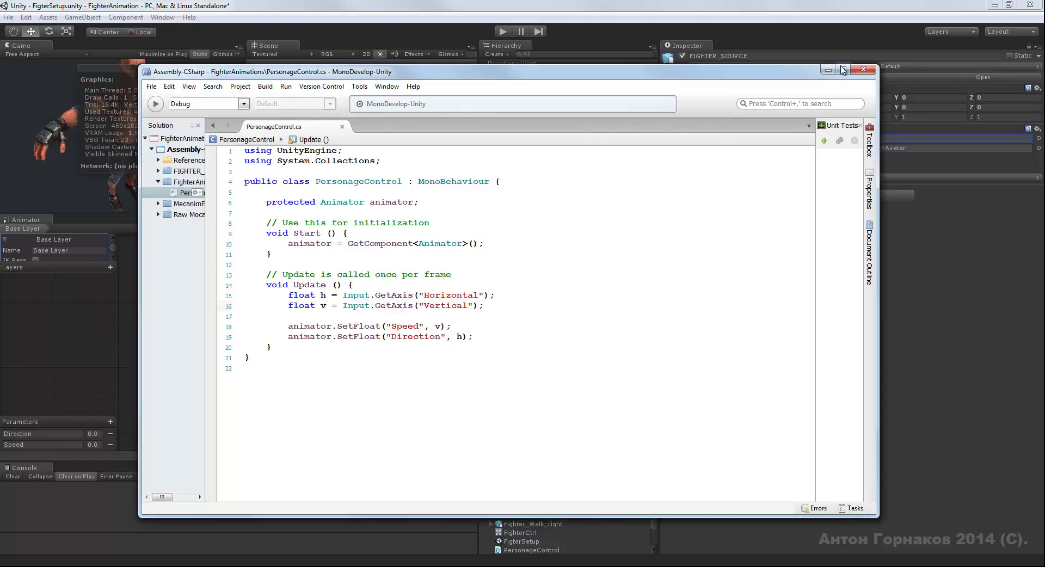
pyautogui.click(829, 70)
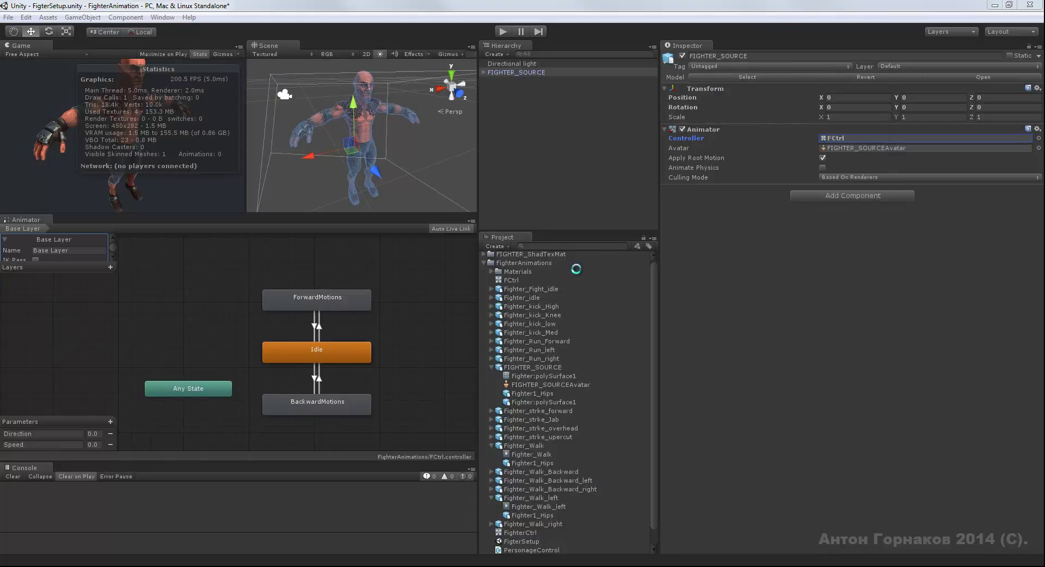
pyautogui.moveTo(654, 276); pyautogui.dragTo(654, 271)
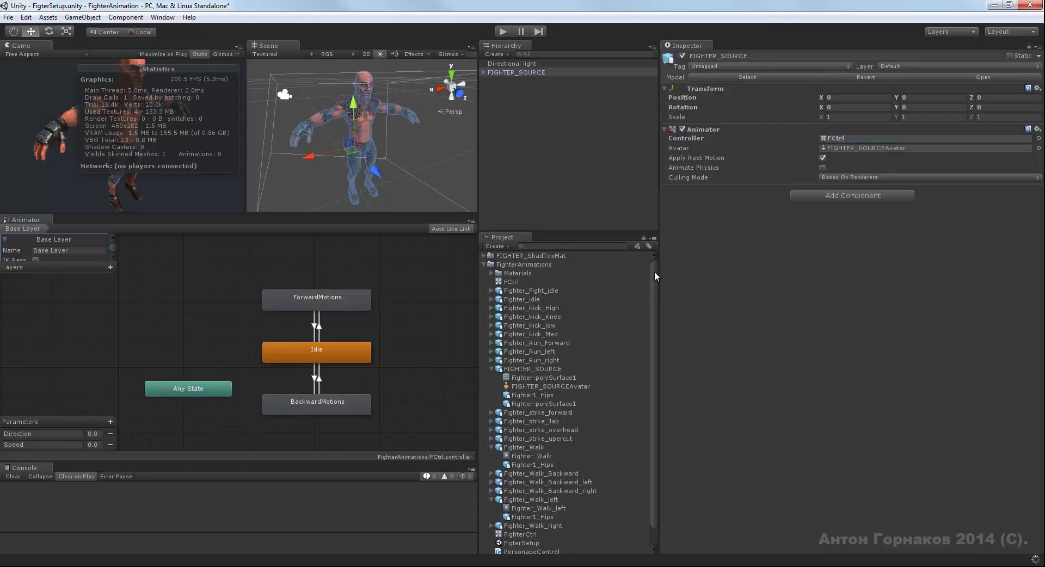
pyautogui.click(563, 72)
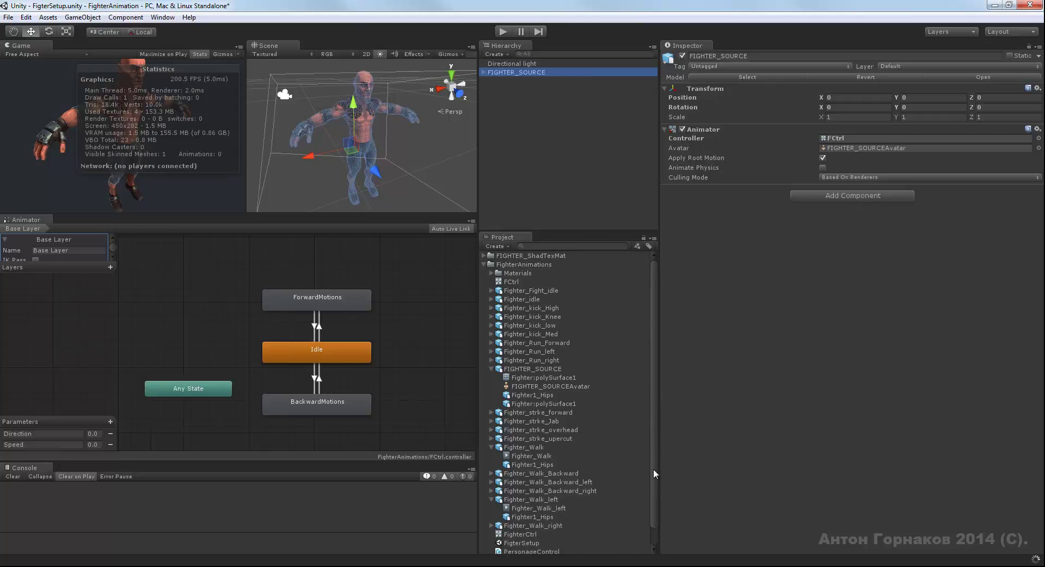
# Step: Drag the PersonageControl script from the Project panel onto FIGHTER_SOURCE to add it as a component
pyautogui.moveTo(656, 481); pyautogui.dragTo(566, 526)
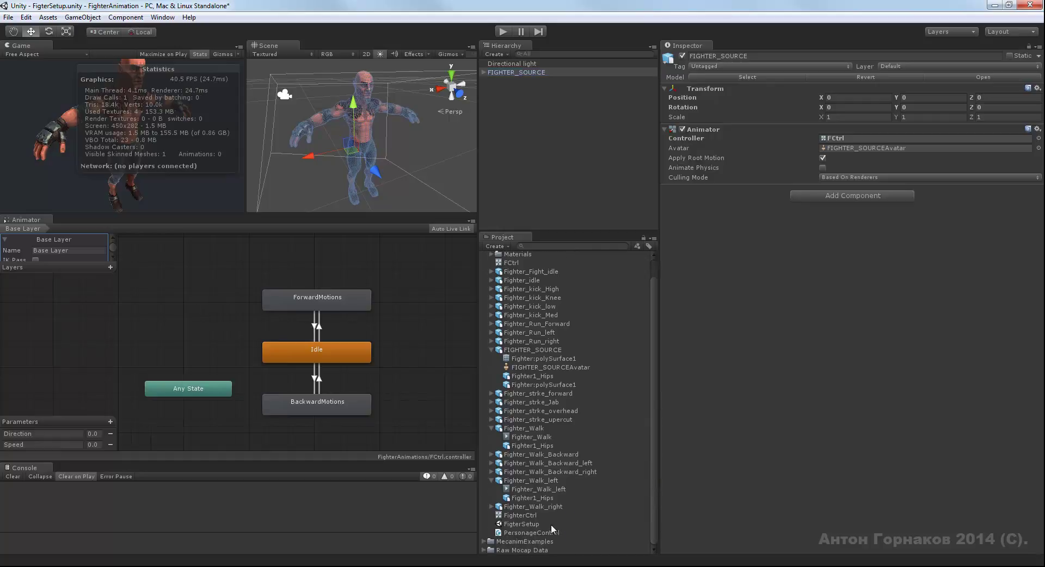
pyautogui.moveTo(530, 532); pyautogui.dragTo(753, 411)
pyautogui.moveTo(874, 288); pyautogui.dragTo(876, 281)
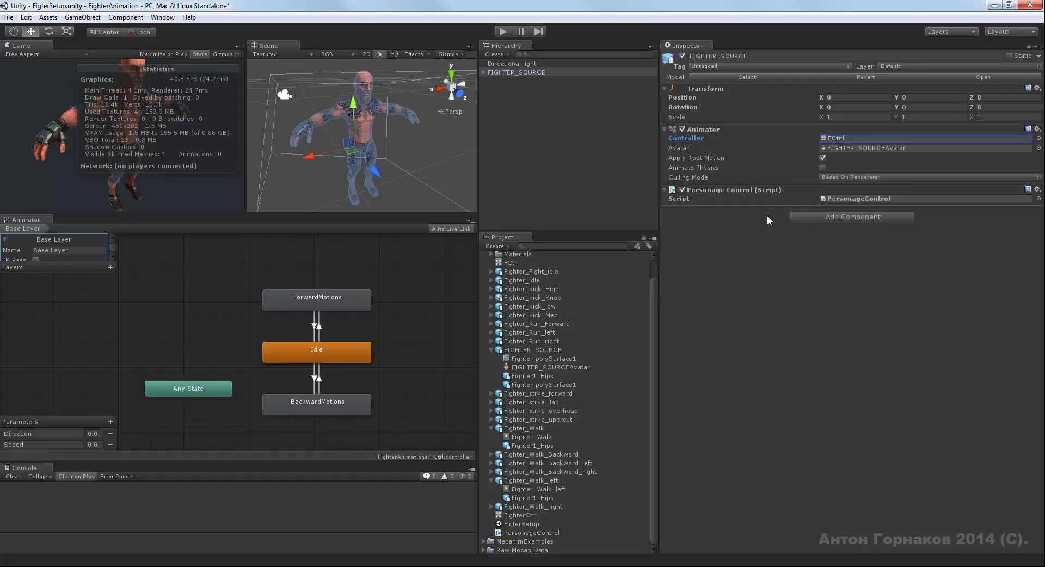
pyautogui.click(531, 72)
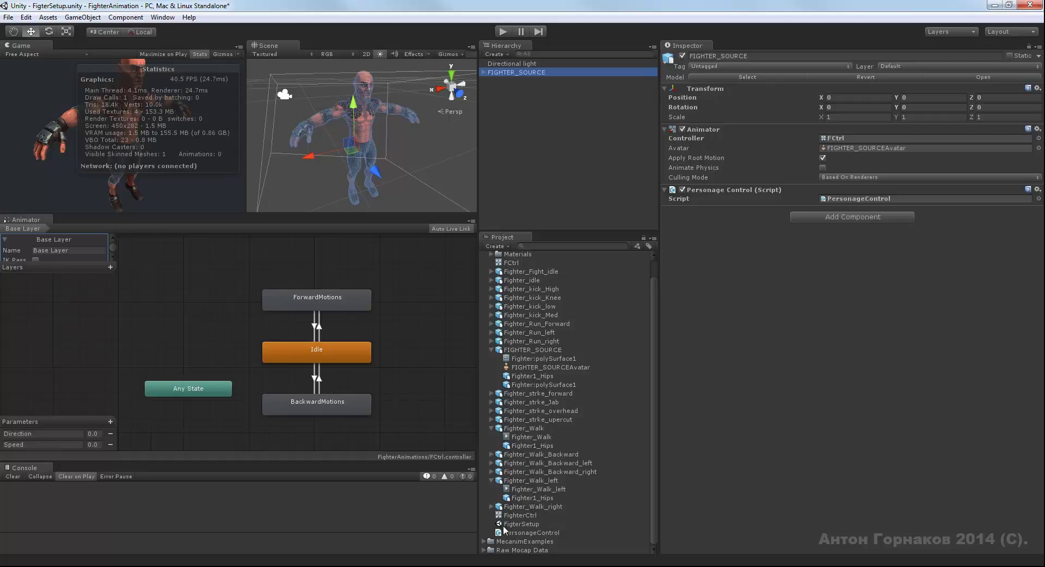
pyautogui.moveTo(510, 537)
pyautogui.mouseDown()
pyautogui.moveTo(540, 76)
pyautogui.moveTo(524, 538)
pyautogui.mouseUp()
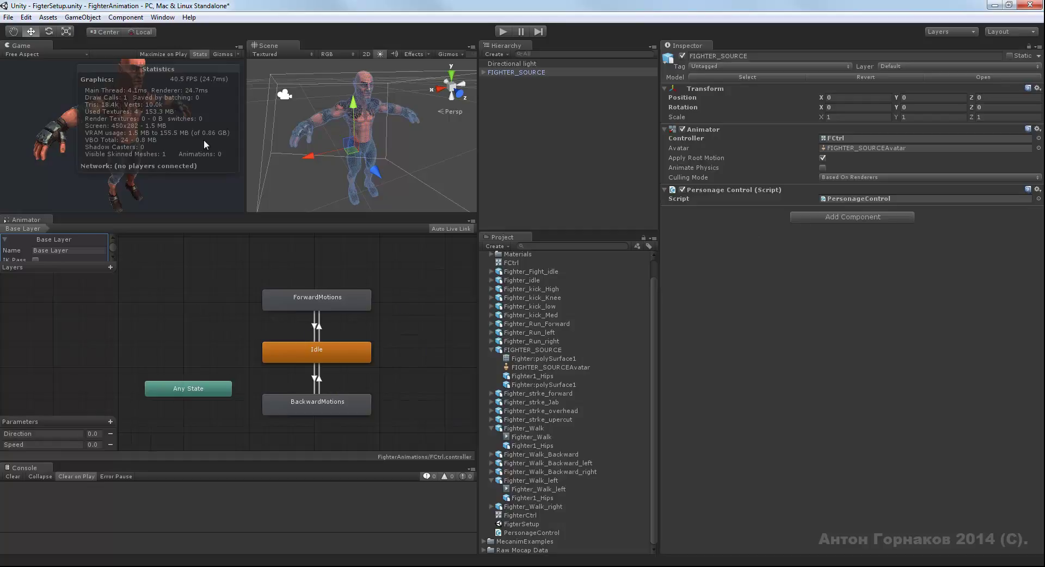
# Step: Turn off the Stats overlay, enlarge the scene and game views, and enter Play mode
pyautogui.click(198, 53)
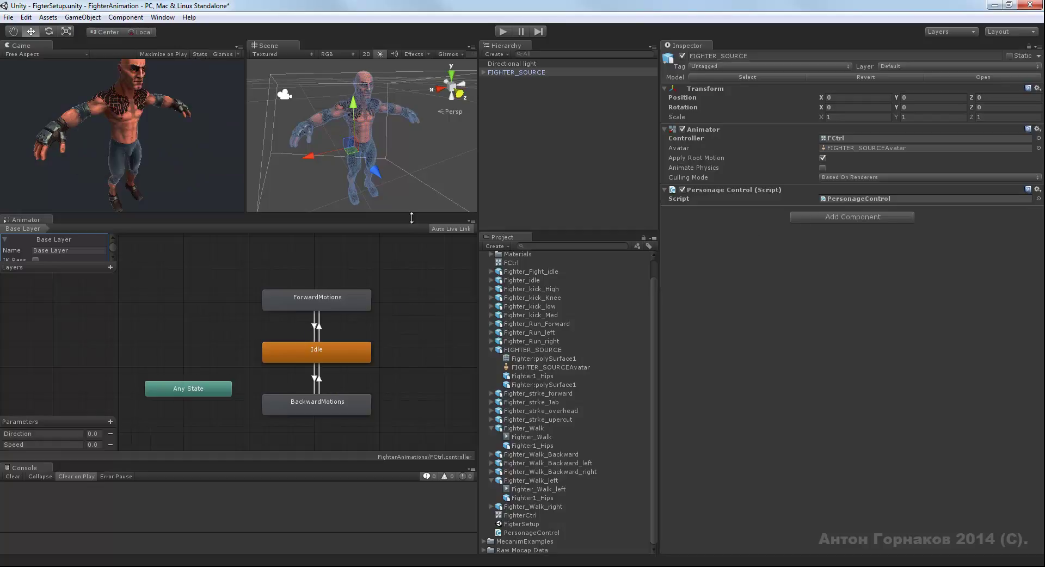
pyautogui.moveTo(413, 215); pyautogui.dragTo(415, 261)
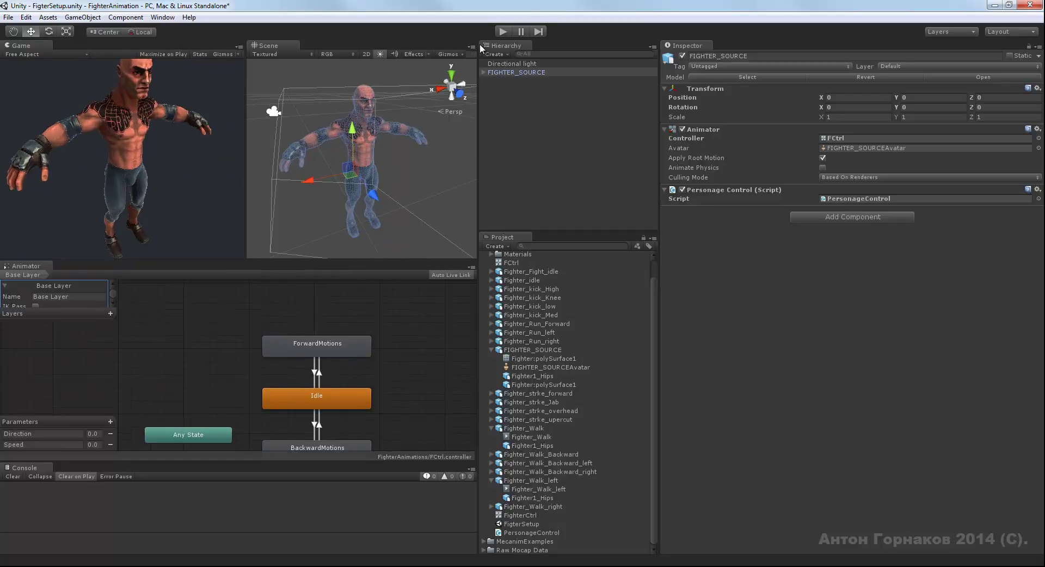
pyautogui.click(504, 31)
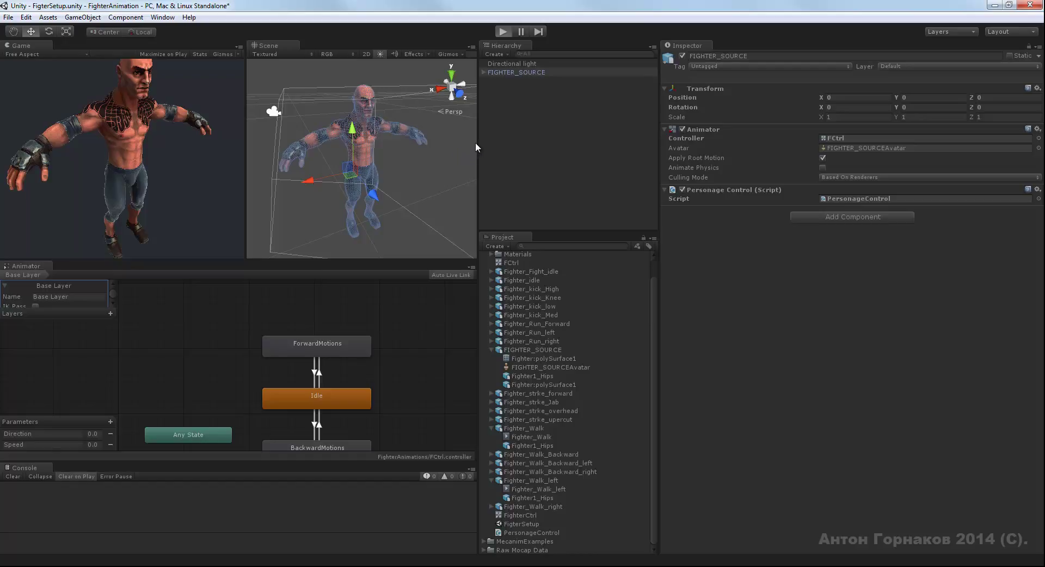
pyautogui.hotkey('ctrl', 'p')
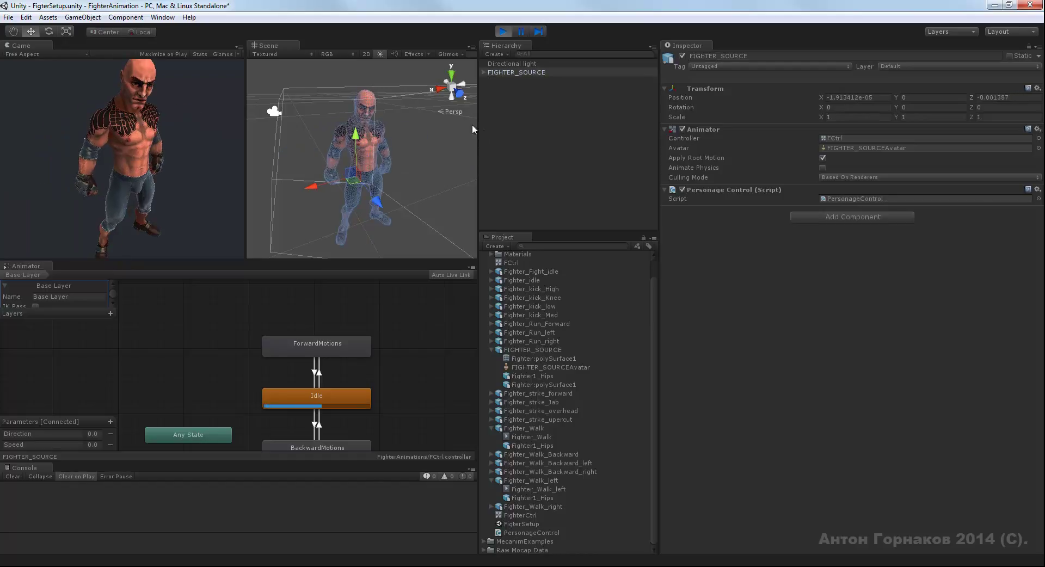
# Step: Widen and heighten the Game and Scene views, bringing BackwardMotions and Any State into view
pyautogui.click(424, 68)
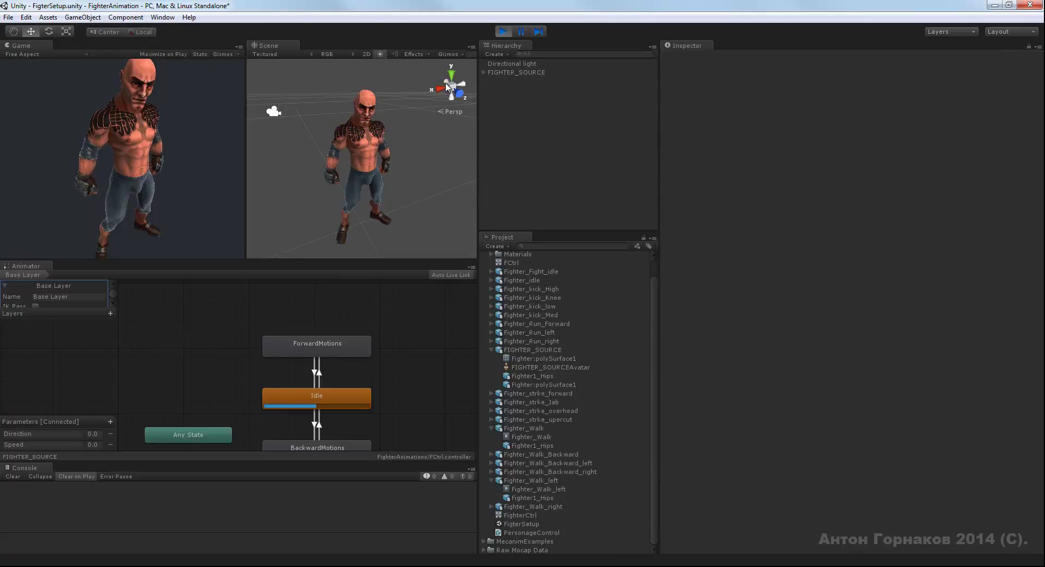
pyautogui.moveTo(477, 131); pyautogui.dragTo(619, 129)
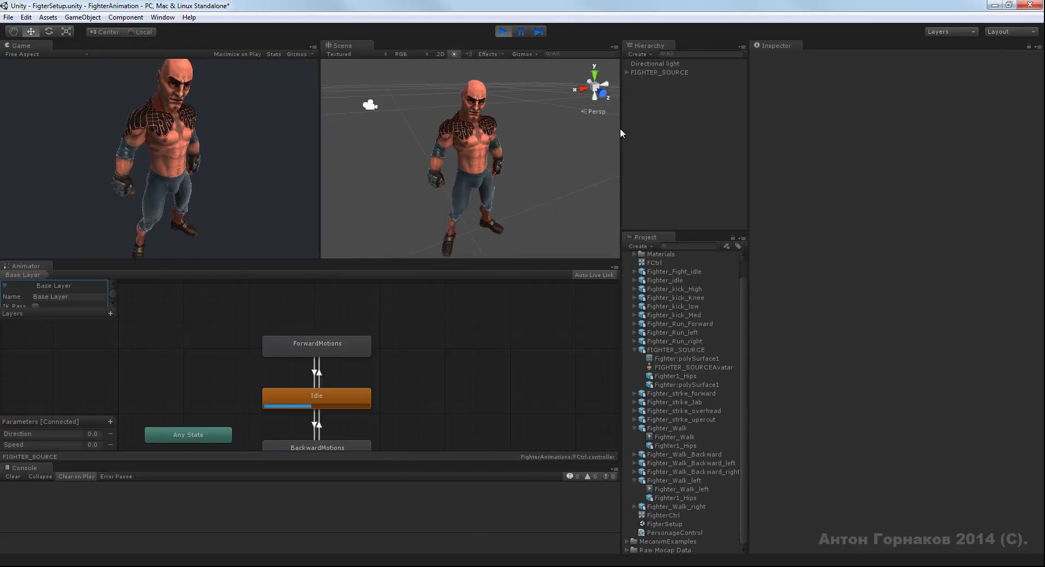
pyautogui.moveTo(420, 260); pyautogui.dragTo(421, 284)
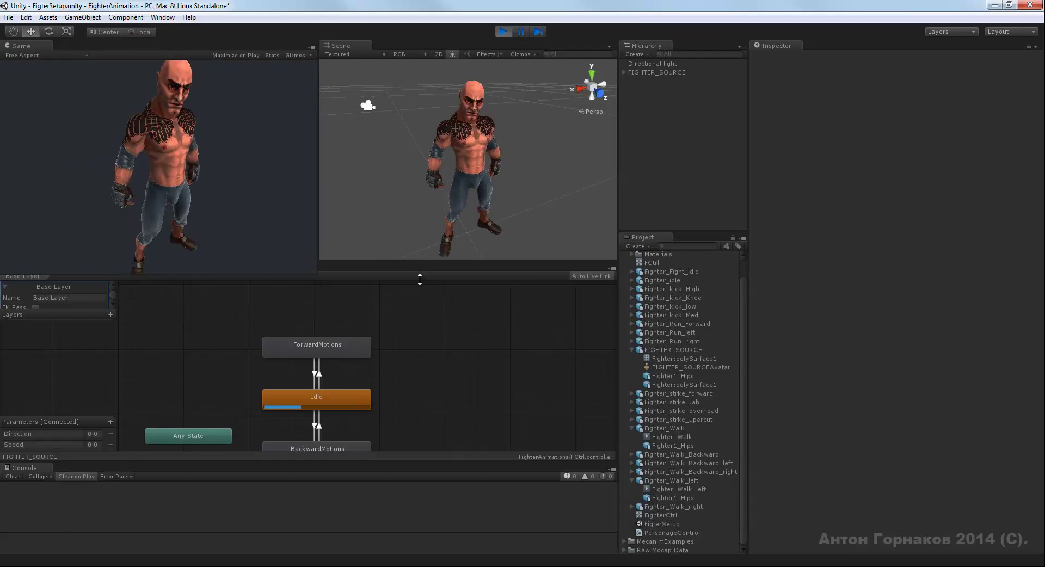
pyautogui.moveTo(406, 401); pyautogui.dragTo(413, 345, button='middle')
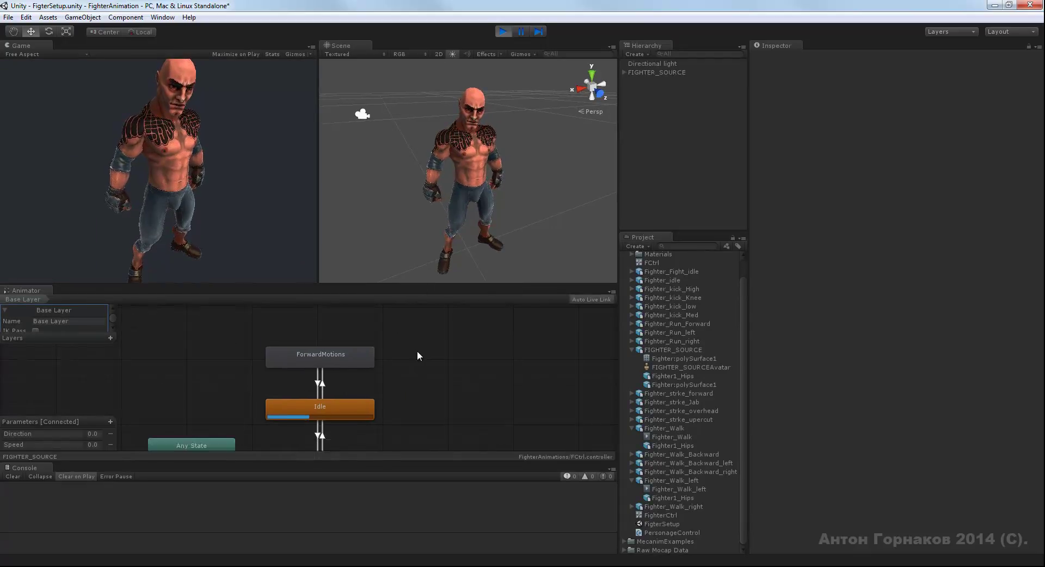
# Step: Zoom the Scene view out to frame the fighter on the grid and expand FIGHTER_SOURCE's children
pyautogui.keyDown('alt'); pyautogui.moveTo(523, 159); pyautogui.dragTo(217, 175, button='right'); pyautogui.keyUp('alt')
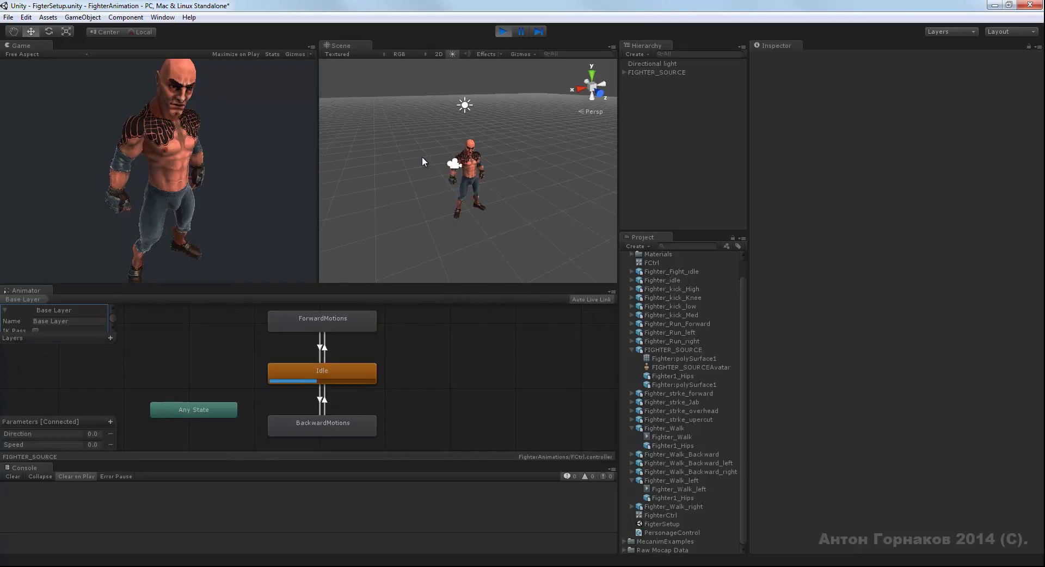
pyautogui.keyDown('alt'); pyautogui.moveTo(511, 142); pyautogui.dragTo(336, 150, button='right'); pyautogui.keyUp('alt')
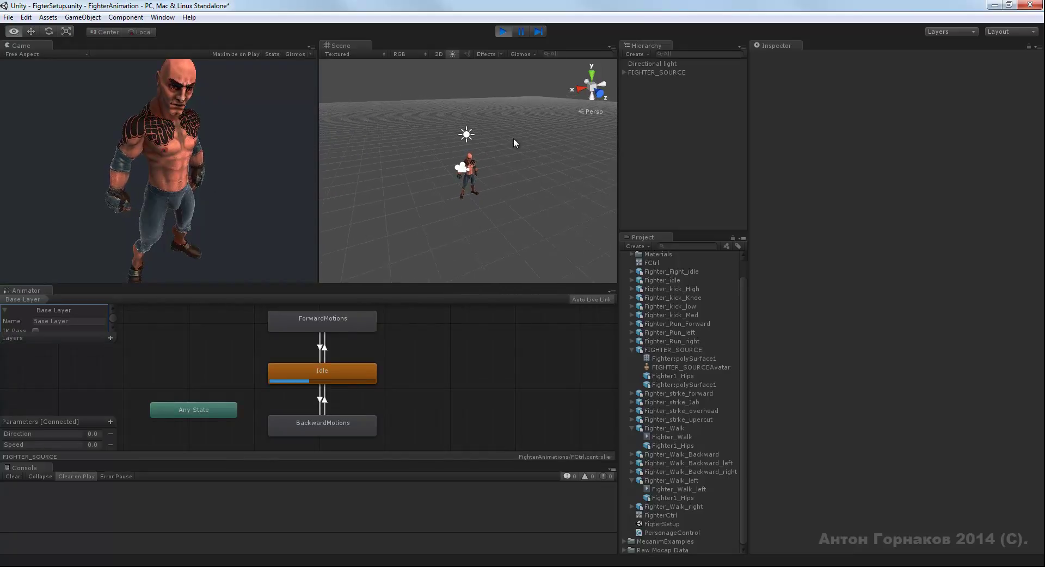
pyautogui.keyDown('alt'); pyautogui.moveTo(497, 134); pyautogui.dragTo(535, 159); pyautogui.keyUp('alt')
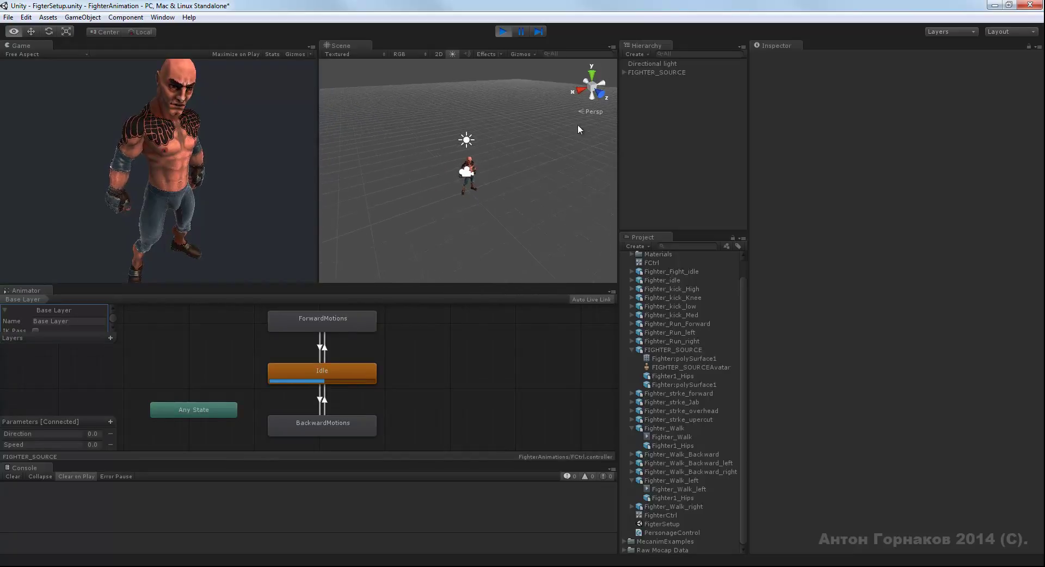
pyautogui.click(625, 72)
pyautogui.keyDown('alt'); pyautogui.moveTo(508, 136); pyautogui.dragTo(515, 141); pyautogui.keyUp('alt')
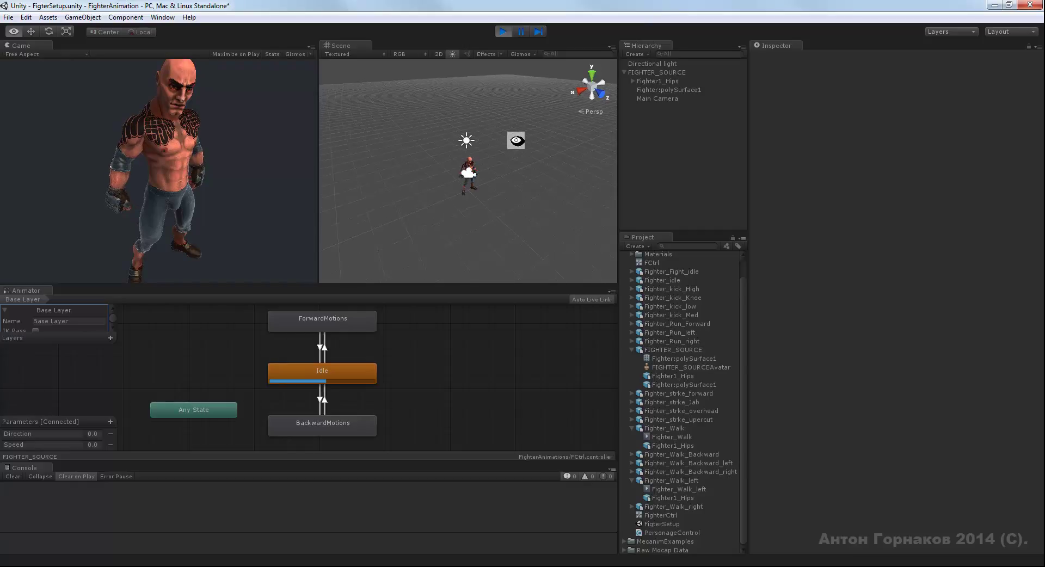
pyautogui.keyDown('alt'); pyautogui.moveTo(351, 150); pyautogui.dragTo(442, 140, button='right'); pyautogui.keyUp('alt')
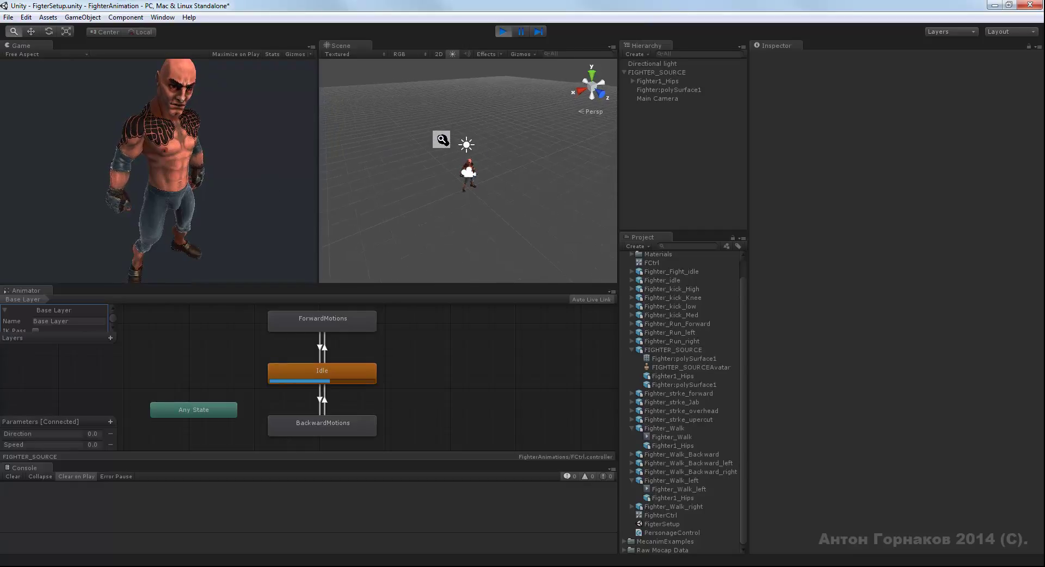
pyautogui.keyDown('alt'); pyautogui.moveTo(442, 140); pyautogui.dragTo(493, 138, button='right'); pyautogui.keyUp('alt')
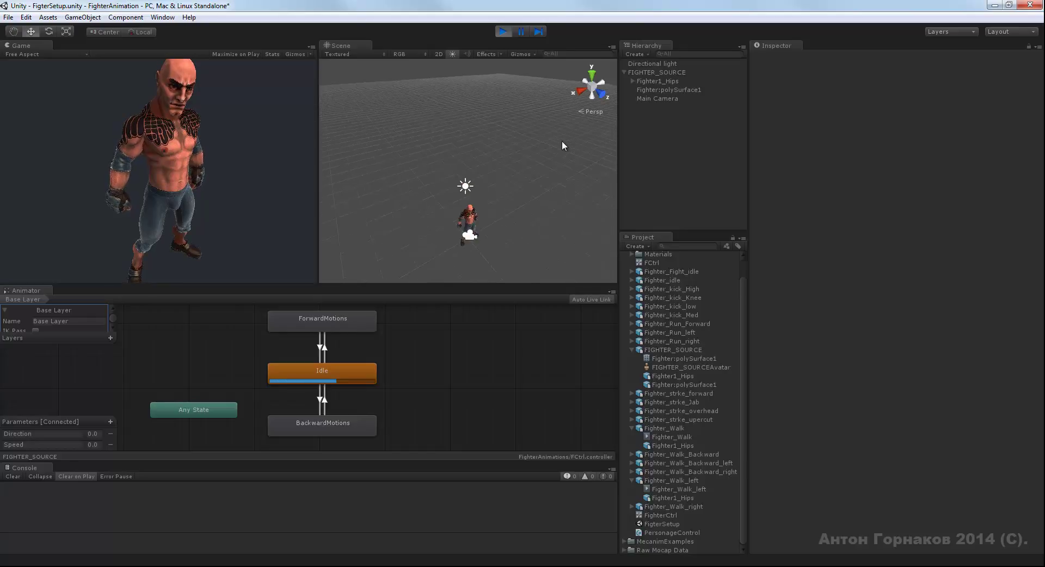
pyautogui.scroll(5, 512, 169)
pyautogui.moveTo(518, 95)
pyautogui.keyDown('alt'); pyautogui.mouseDown(button='right')
pyautogui.moveTo(336, 126)
pyautogui.moveTo(467, 133)
pyautogui.mouseUp(button='right'); pyautogui.keyUp('alt')
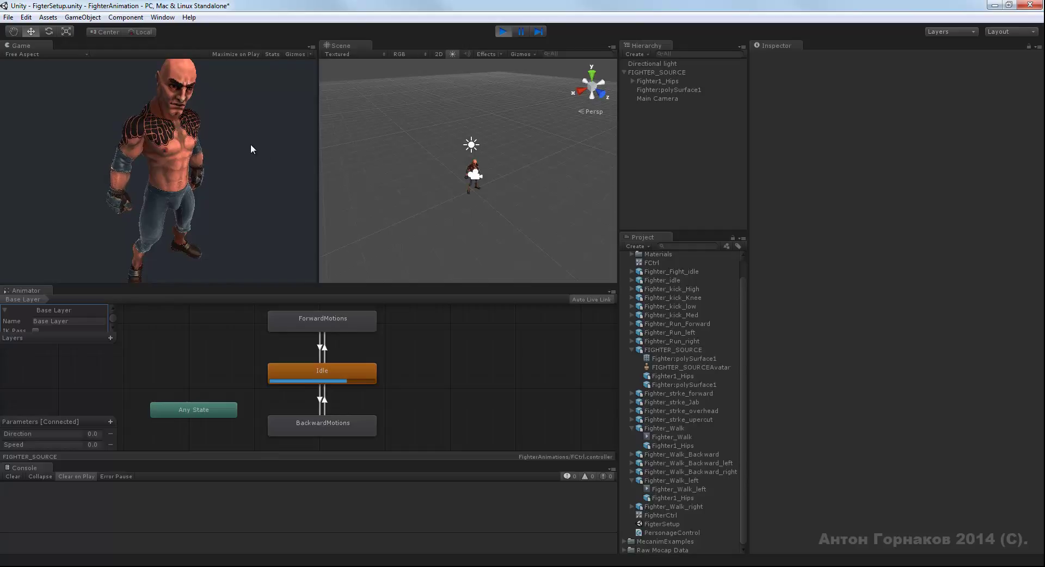
# Step: Drive the fighter forward with W, running and turning left and right with A and D
pyautogui.press('w')
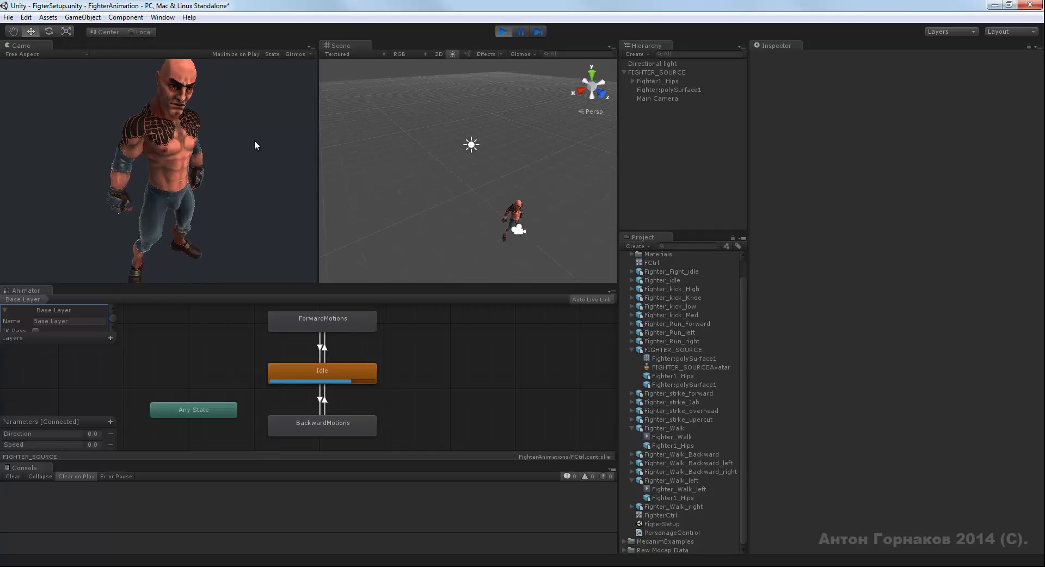
pyautogui.press('w')
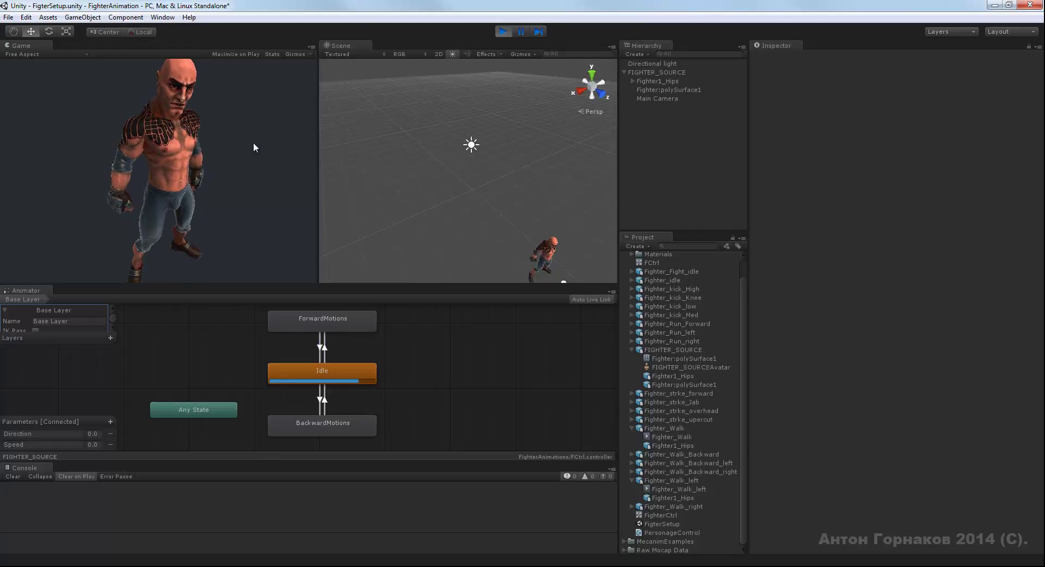
pyautogui.press('w')
pyautogui.press('d')
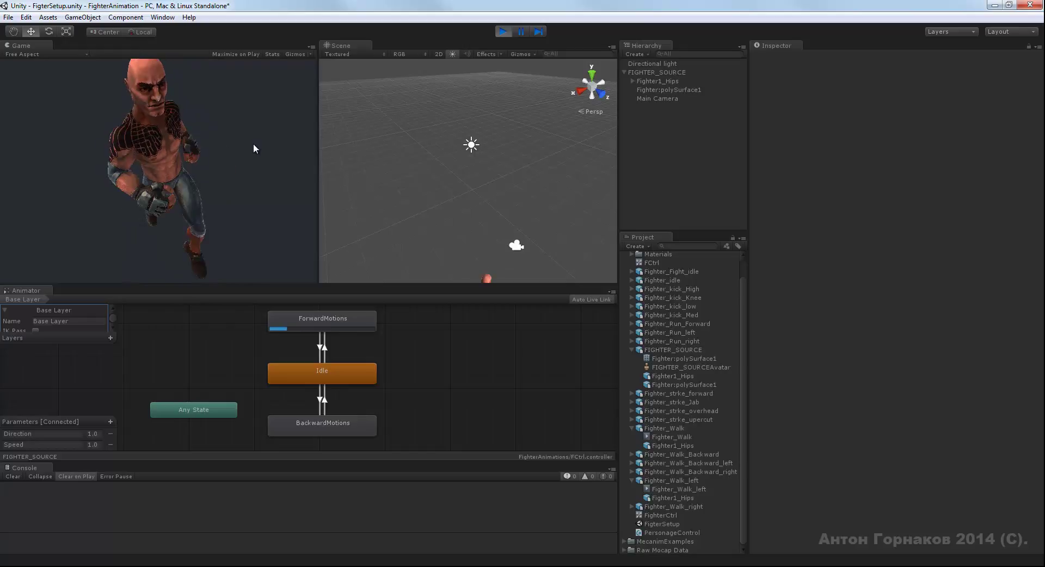
pyautogui.press('a')
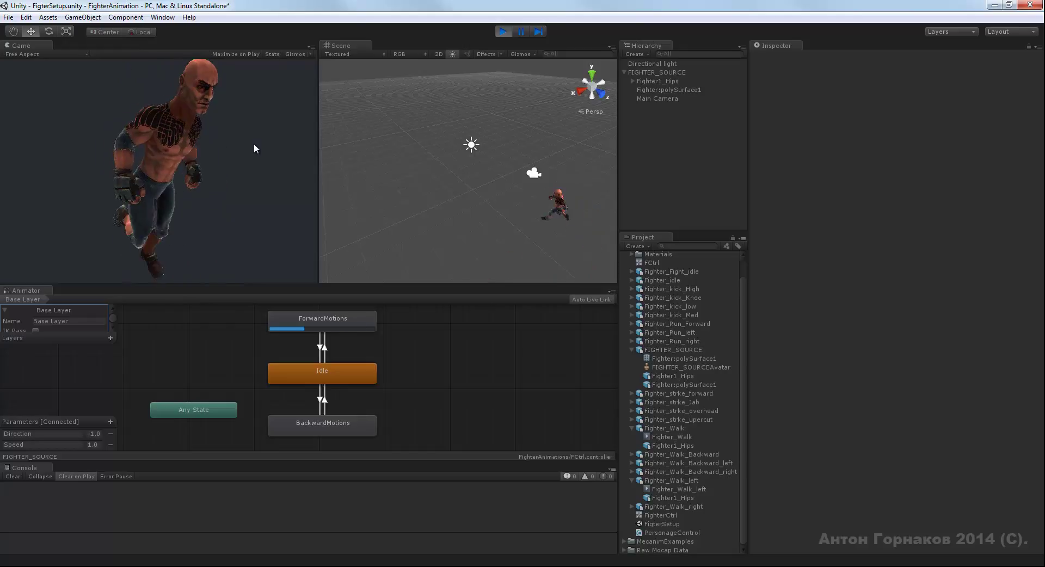
pyautogui.press('d')
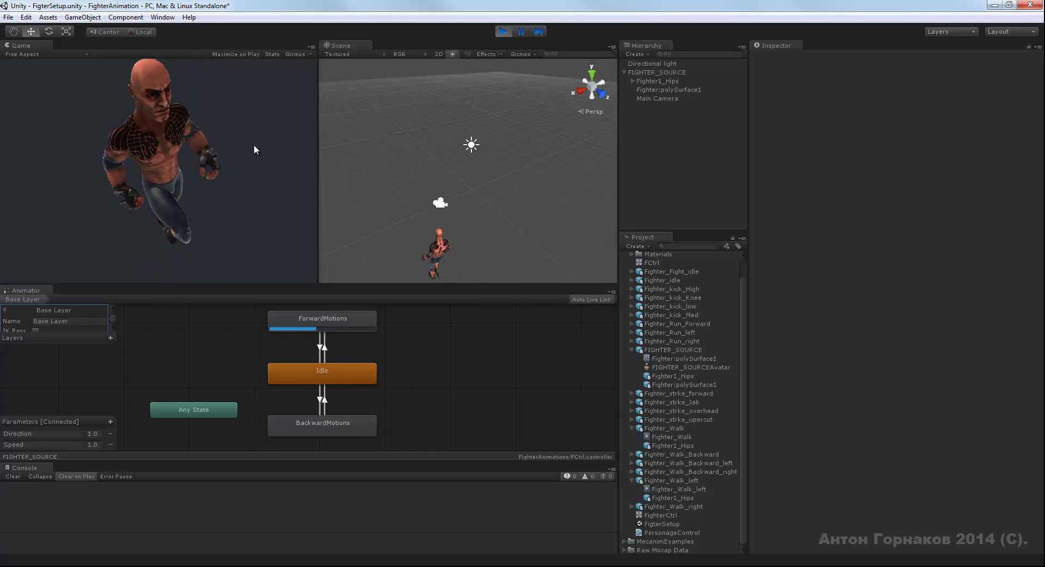
pyautogui.press('a')
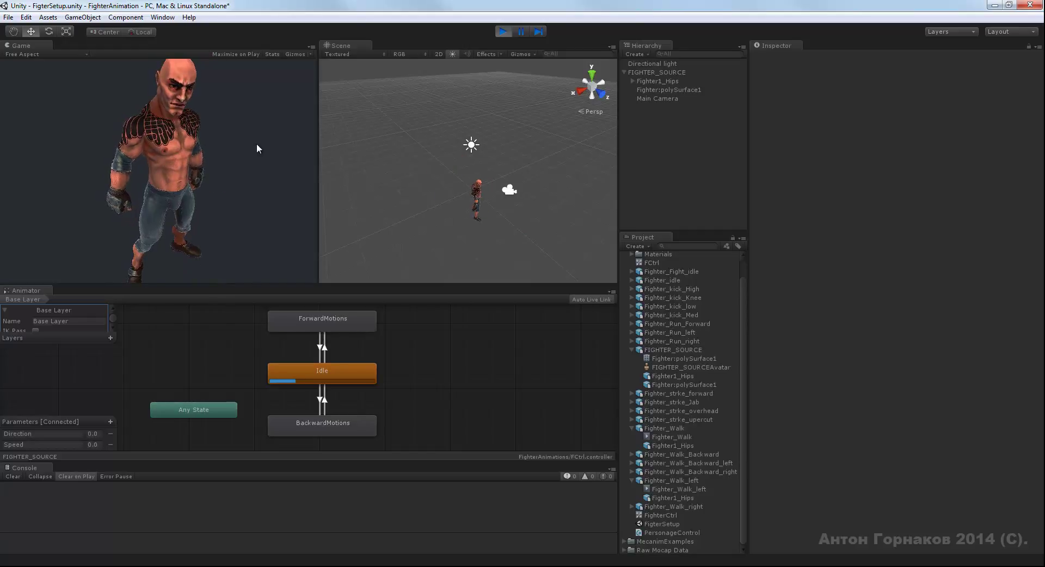
# Step: Walk the fighter backward with S while turning, then open the ForwardMotions blend tree
pyautogui.press('s')
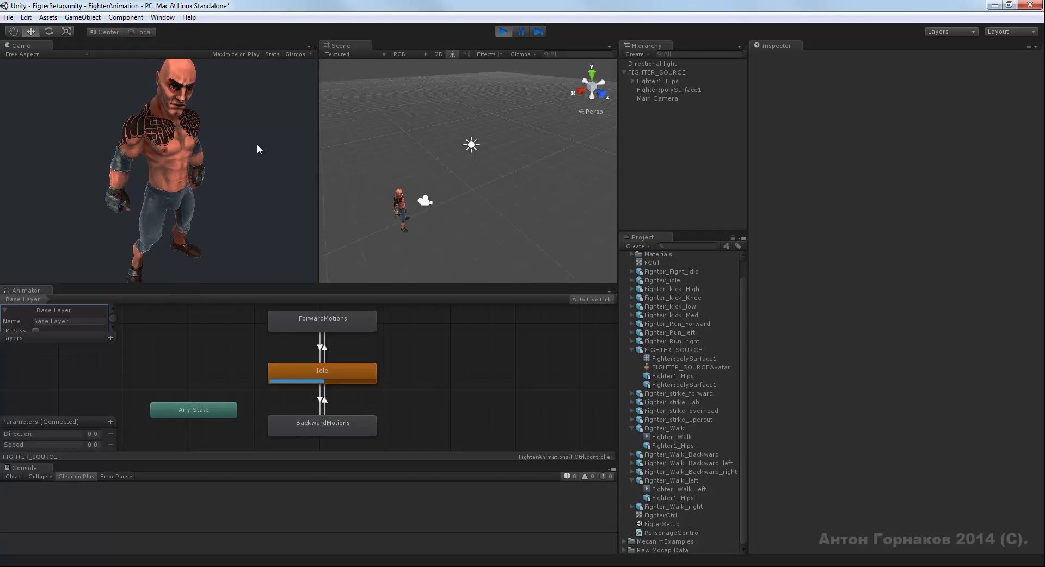
pyautogui.press('s')
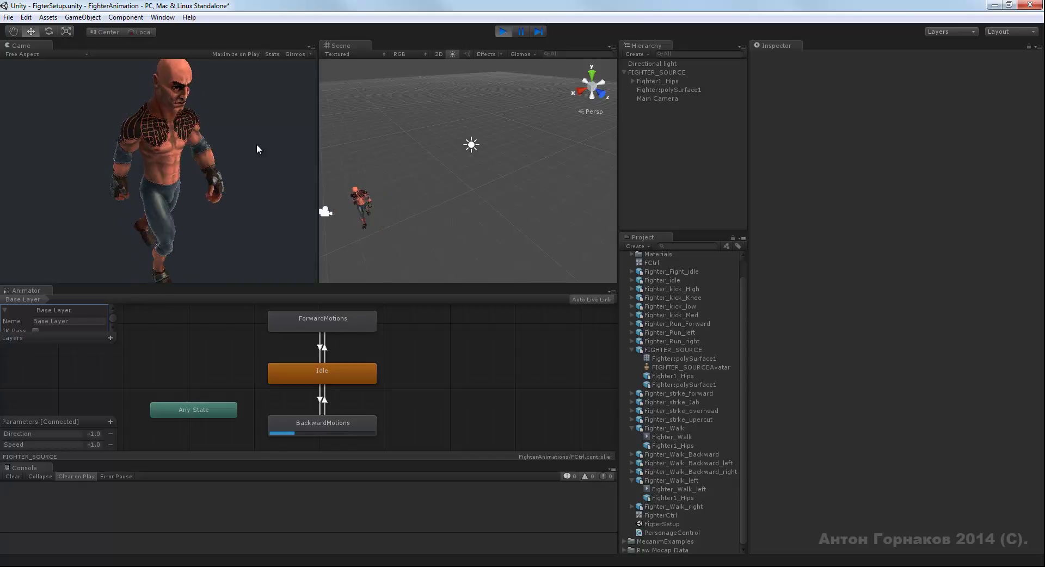
pyautogui.press('d')
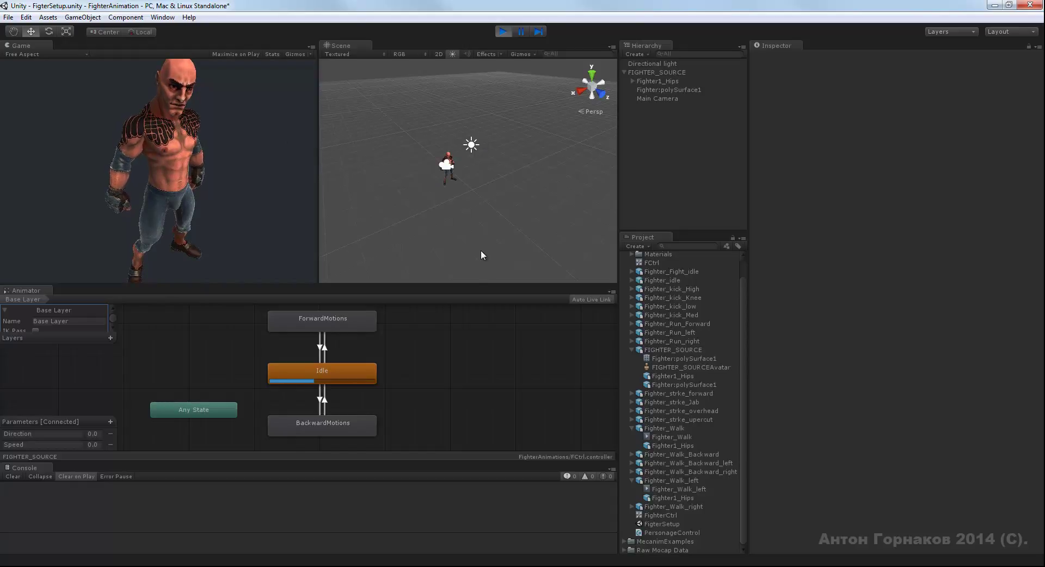
pyautogui.click(338, 319)
pyautogui.doubleClick(339, 318)
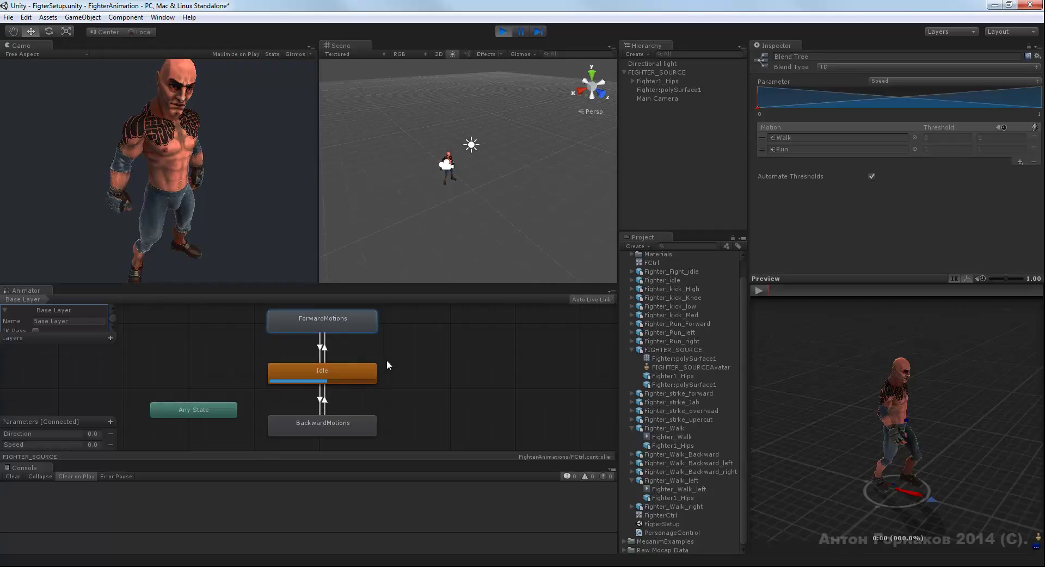
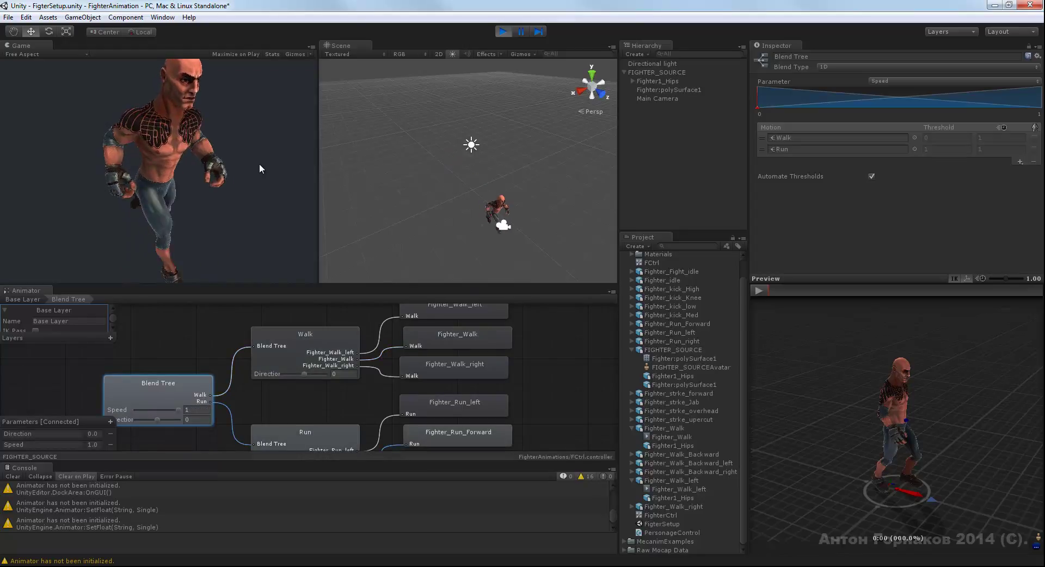
# Step: Turn the fighter right into Fighter_Walk_right, then run him straight forward
pyautogui.press('d')
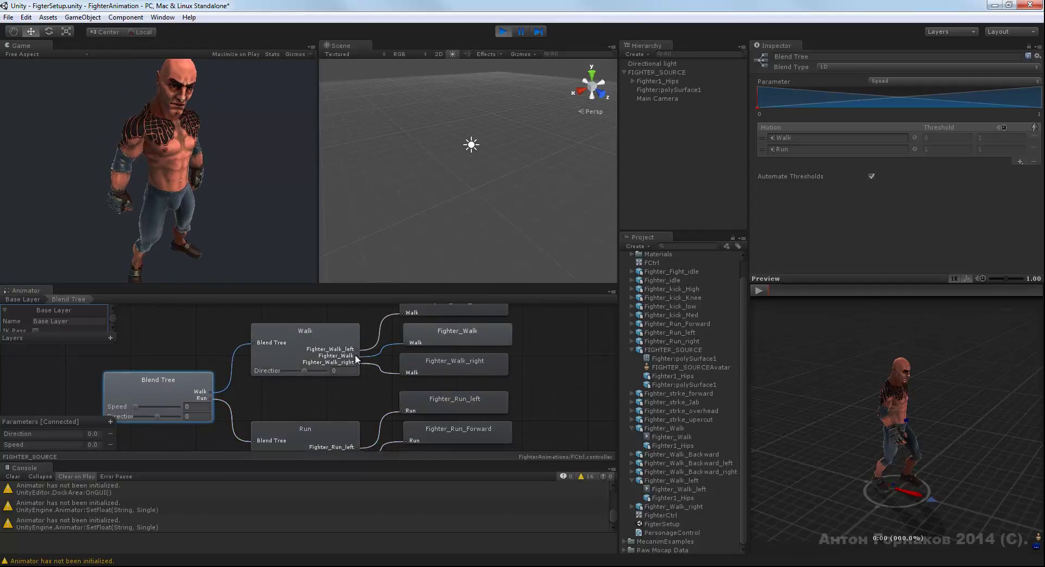
pyautogui.press('d')
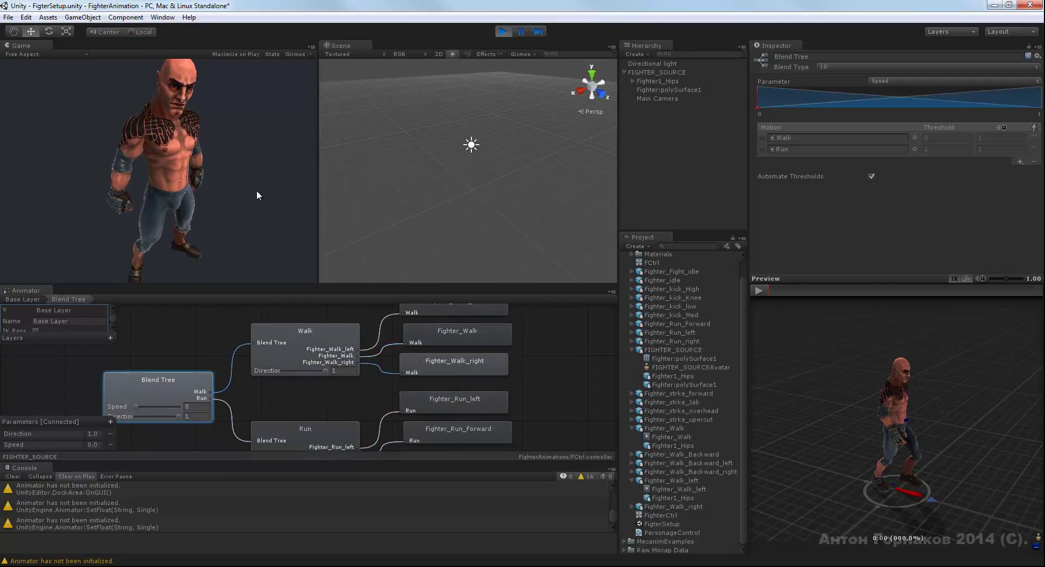
pyautogui.press('w')
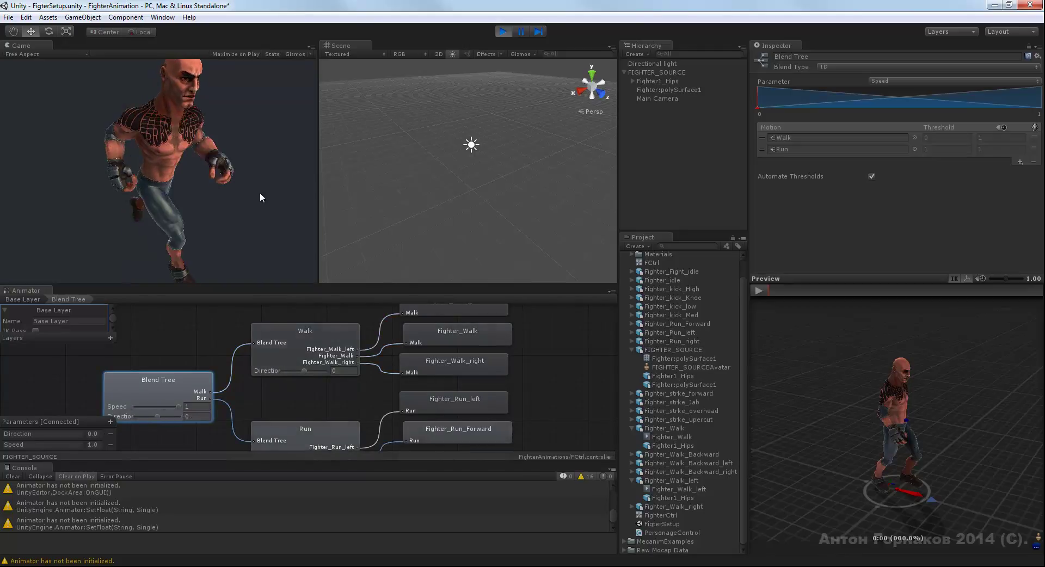
# Step: Steer the running fighter left, then walk him backward and to the left
pyautogui.press('a')
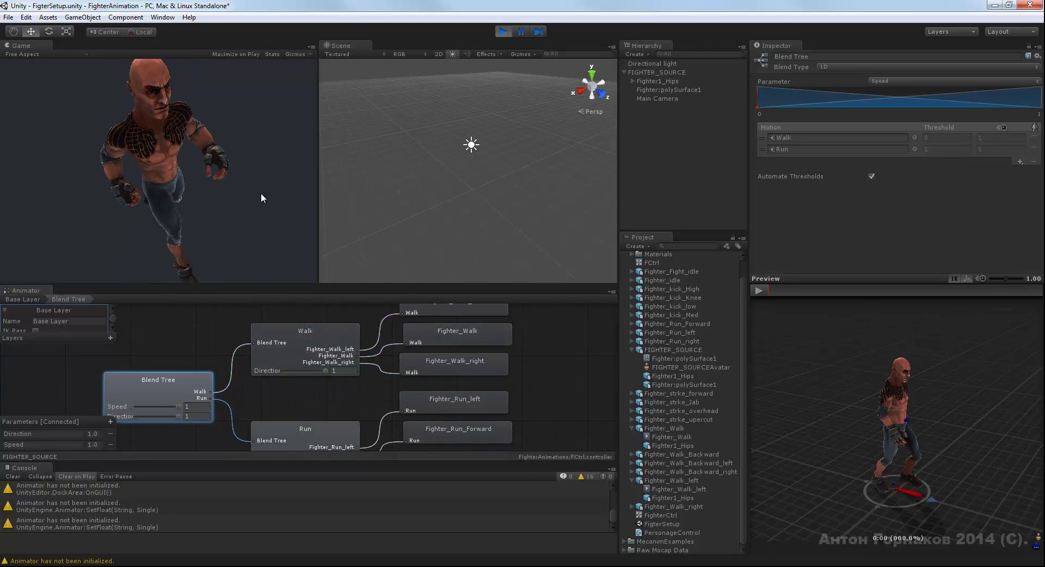
pyautogui.press('Down')
pyautogui.press('Left')
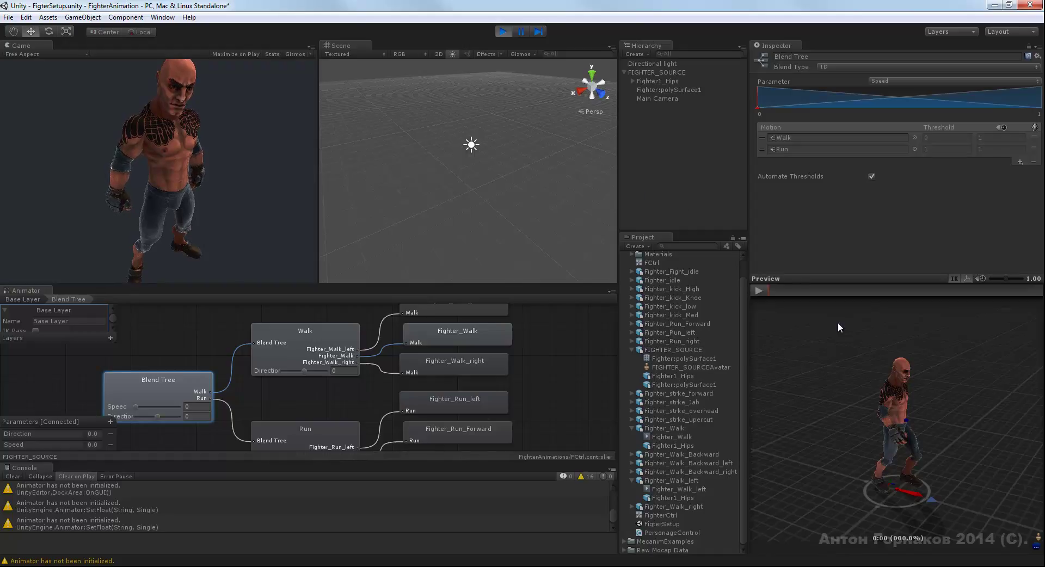
pyautogui.press('alt')
pyautogui.keyDown('alt'); pyautogui.moveTo(548, 377); pyautogui.dragTo(554, 368); pyautogui.keyUp('alt')
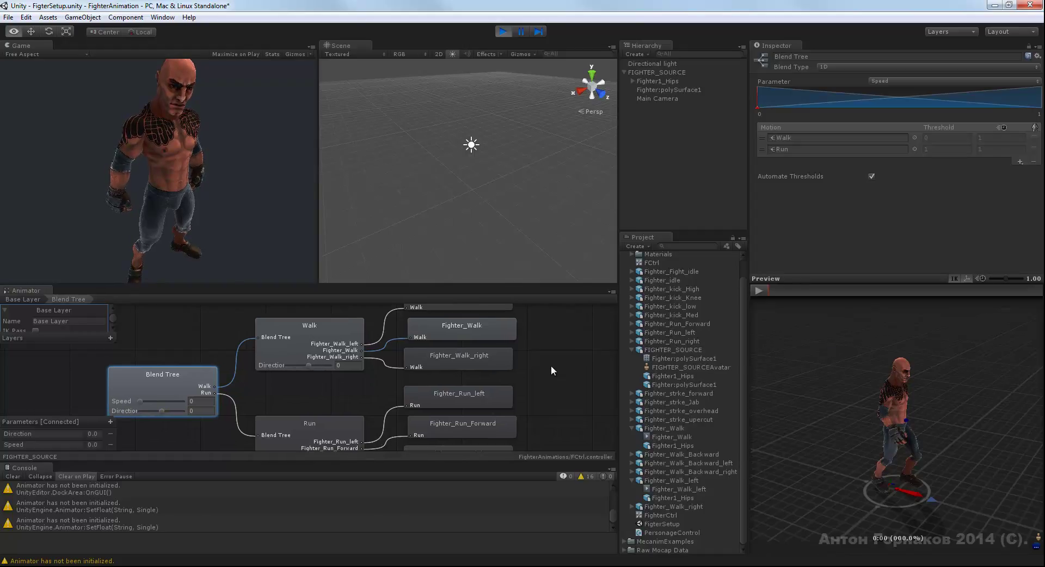